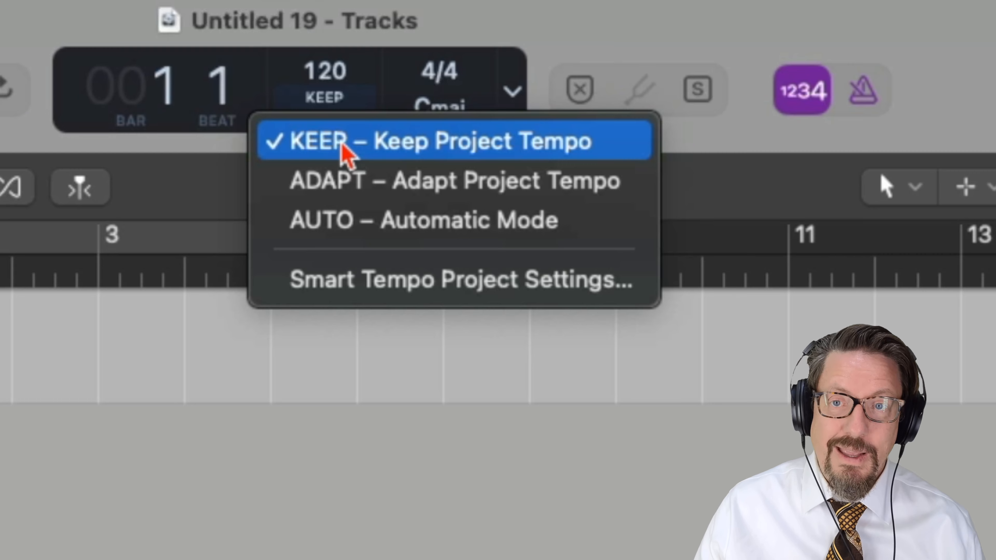
Show the global tracks, including the Tempo track, and set the project tempo mode to ADAPT – Adapt Project Tempo
{"action": "left_click", "coordinate": [342, 146]}
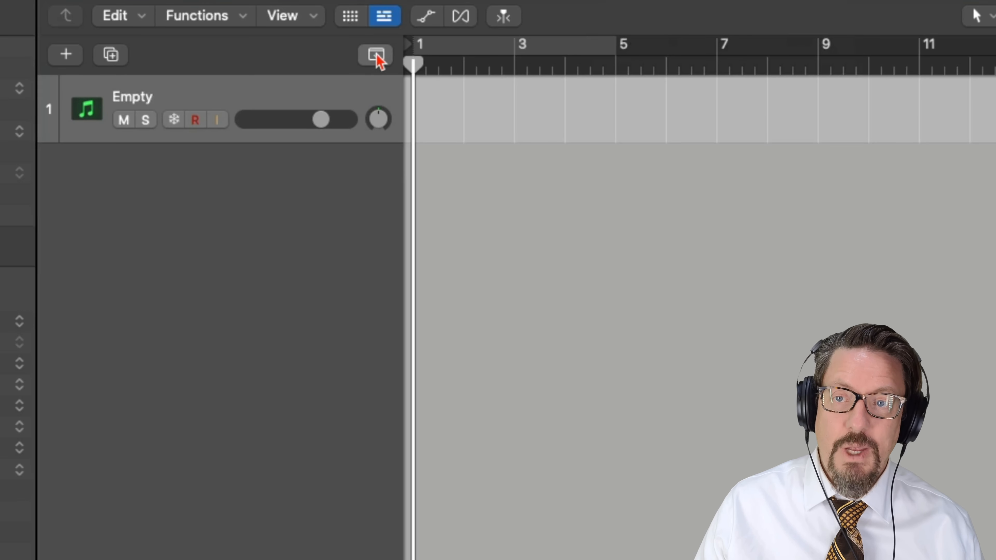
{"action": "left_click", "coordinate": [376, 55]}
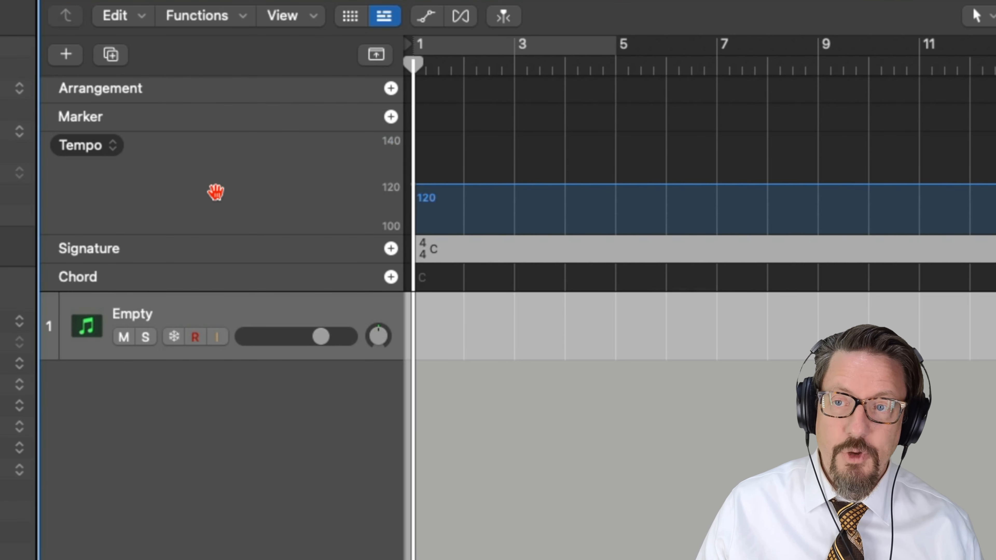
{"action": "right_click", "coordinate": [214, 165]}
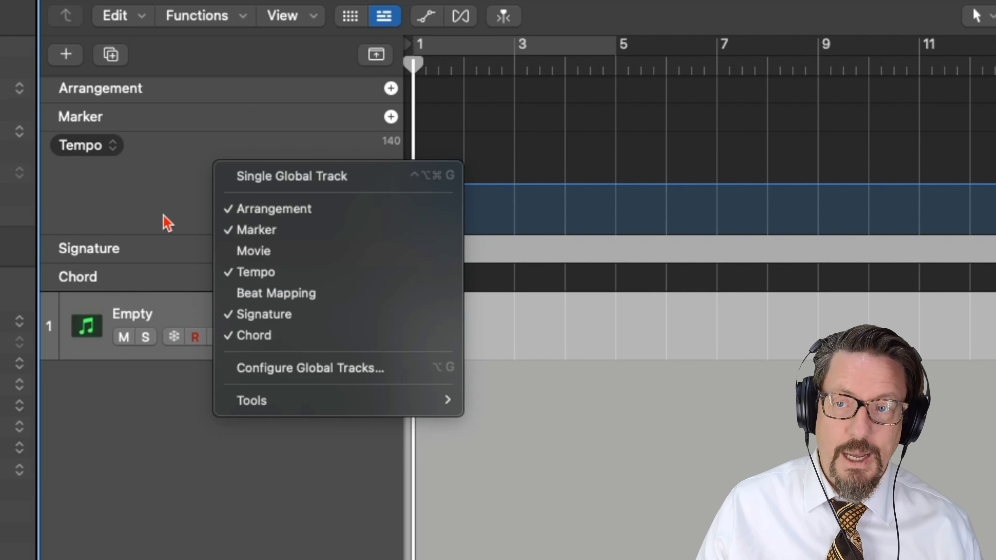
{"action": "left_click", "coordinate": [157, 178]}
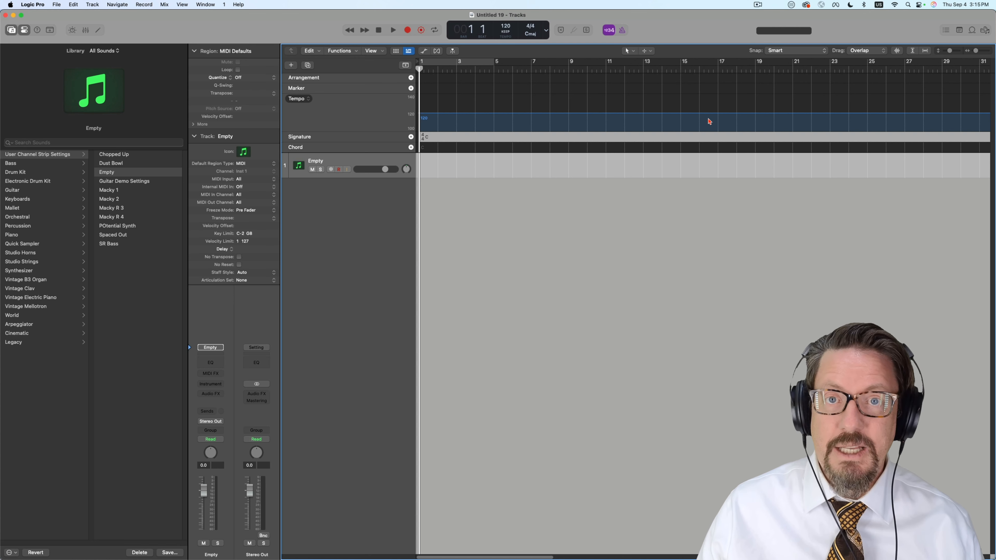
{"action": "left_click", "coordinate": [506, 34]}
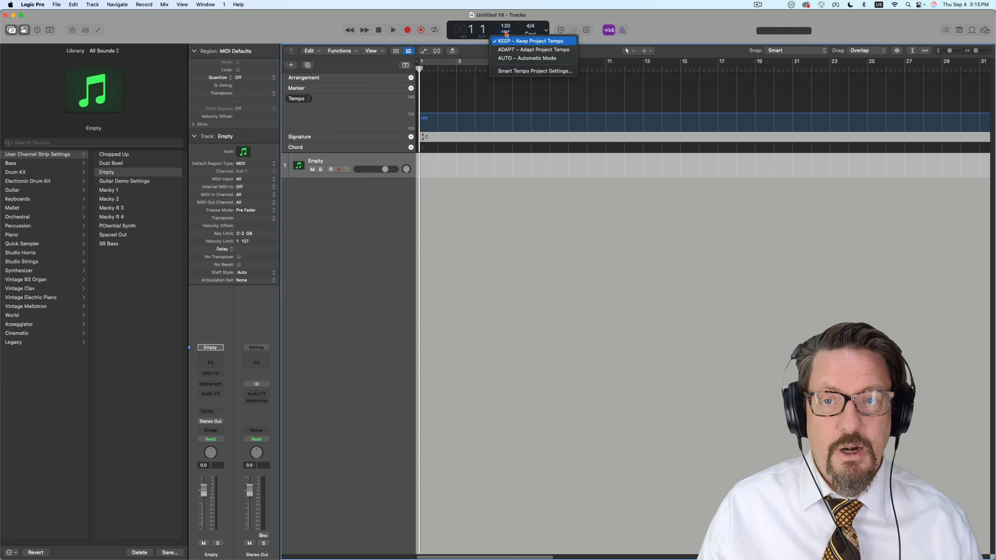
{"action": "left_click", "coordinate": [514, 50]}
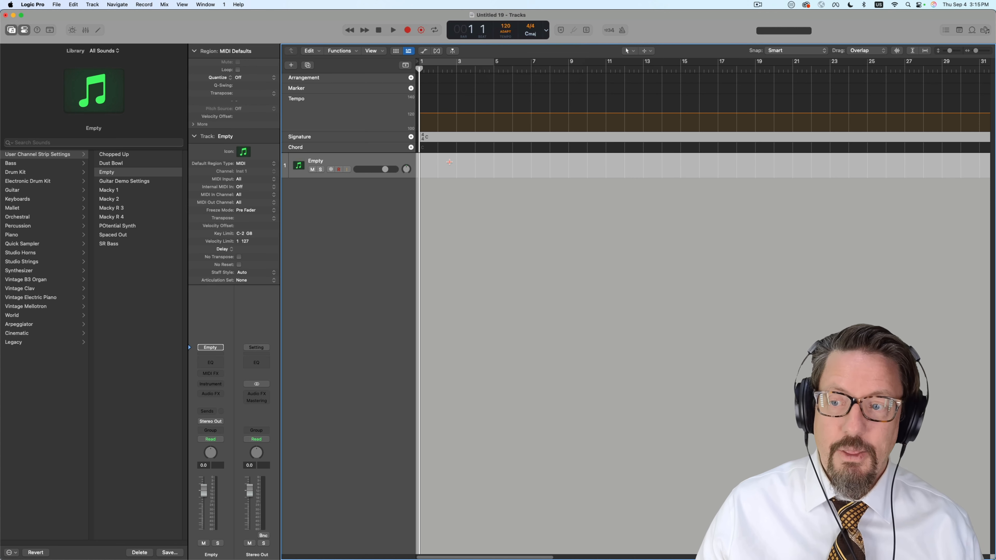
Load Drum Machine Designer as the instrument on the Empty track and choose the Compact electronic drum kit
{"action": "left_click", "coordinate": [216, 387]}
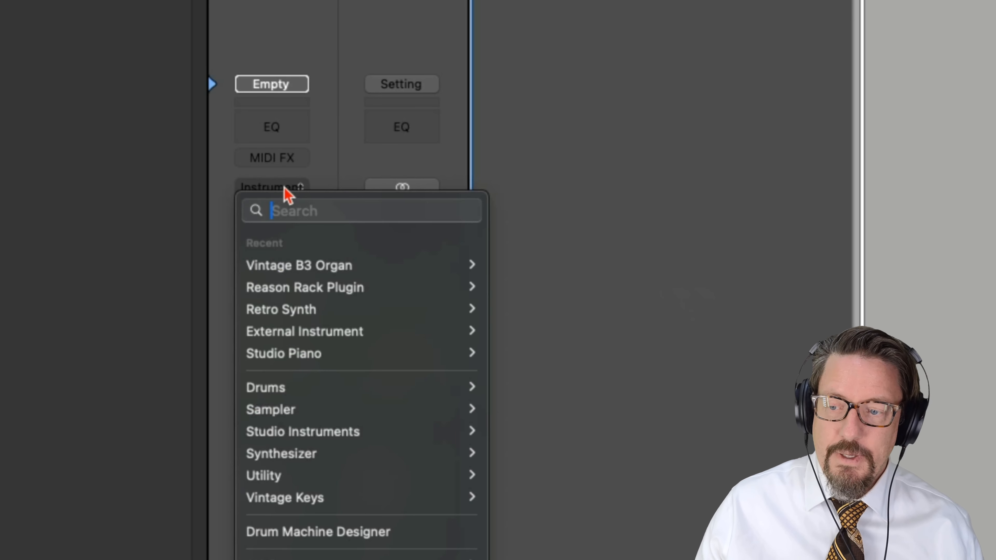
{"action": "type", "text": "d"}
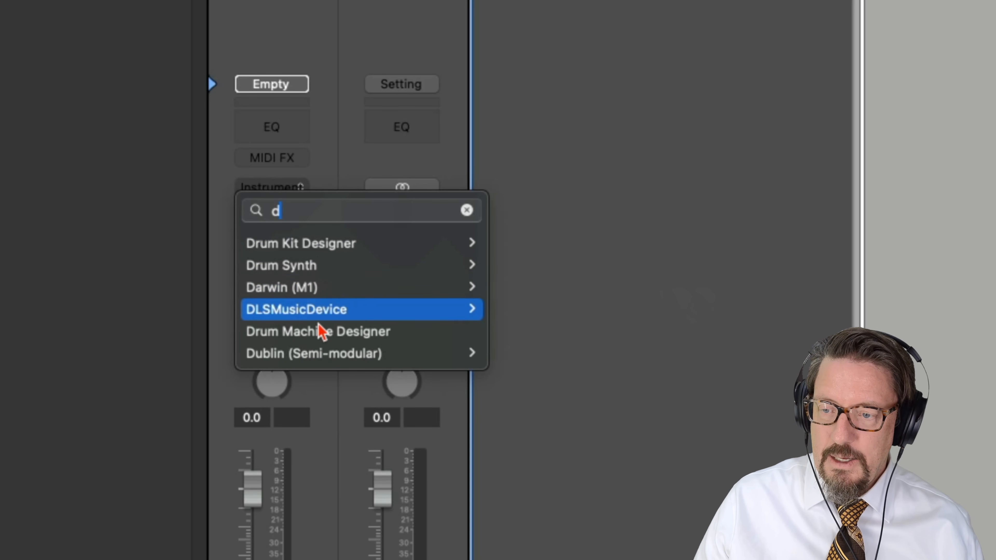
{"action": "left_click", "coordinate": [323, 338]}
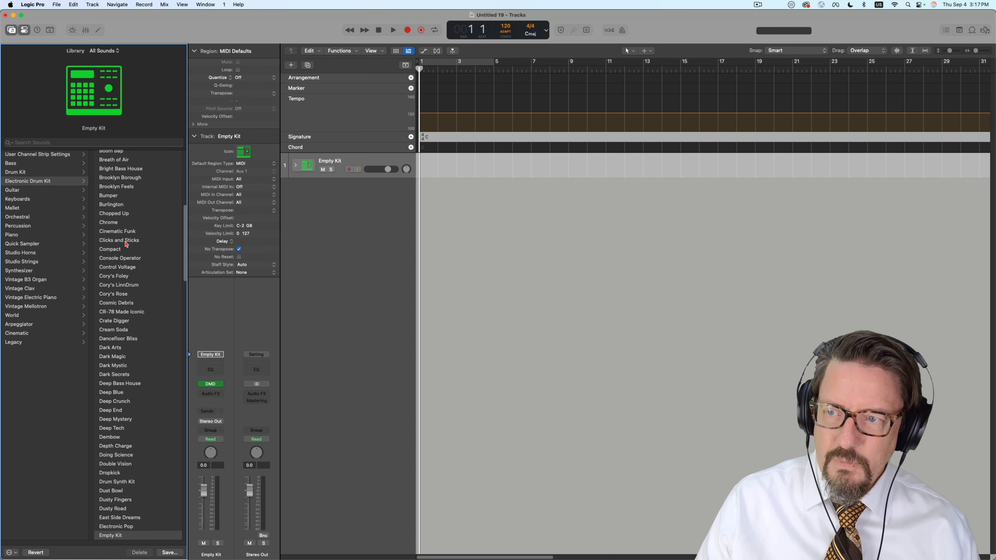
{"action": "scroll", "coordinate": [126, 244], "scroll_direction": "up", "scroll_amount": 10}
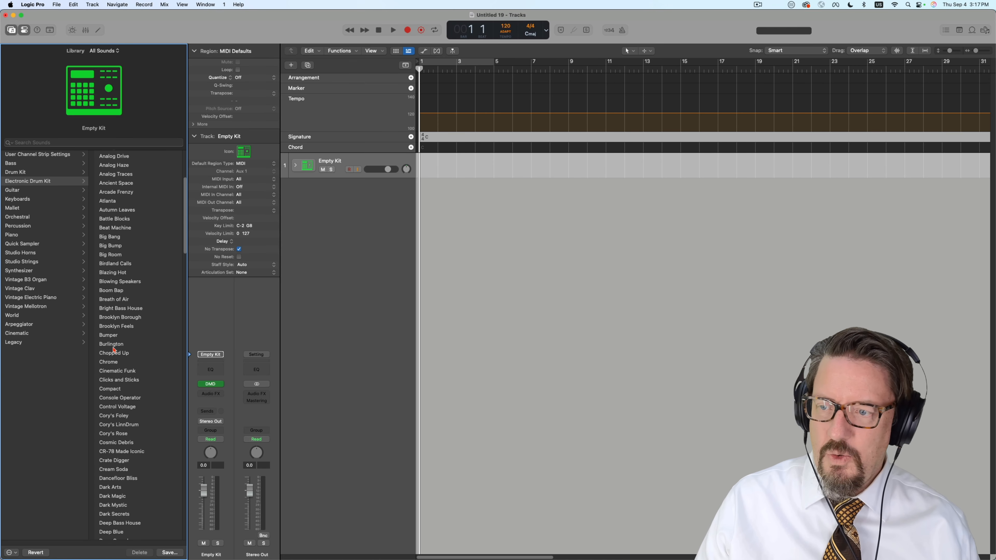
{"action": "left_click", "coordinate": [120, 391]}
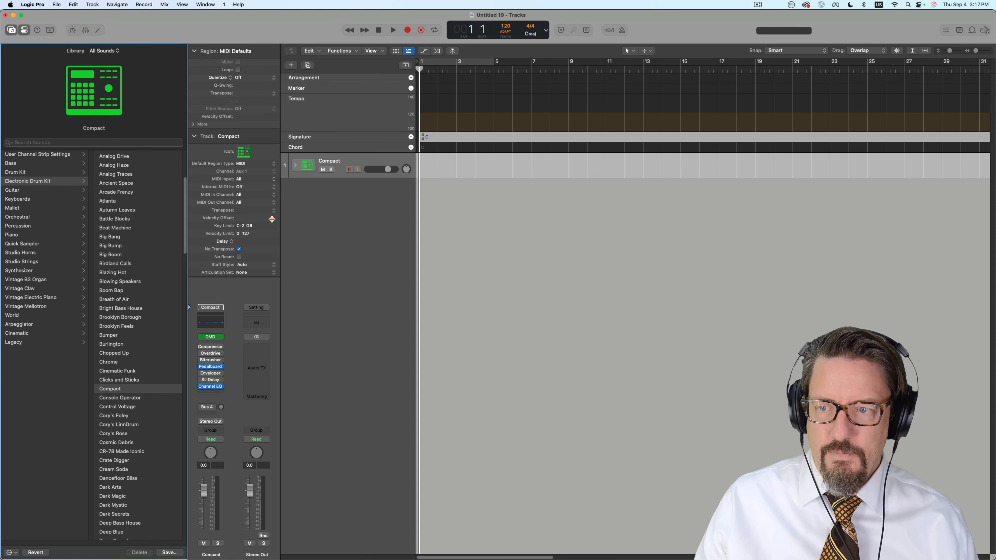
Open the Compact kit in Drum Machine Designer, audition the Hi-Hat Closed pad, and close the plug-in window
{"action": "left_click", "coordinate": [210, 337]}
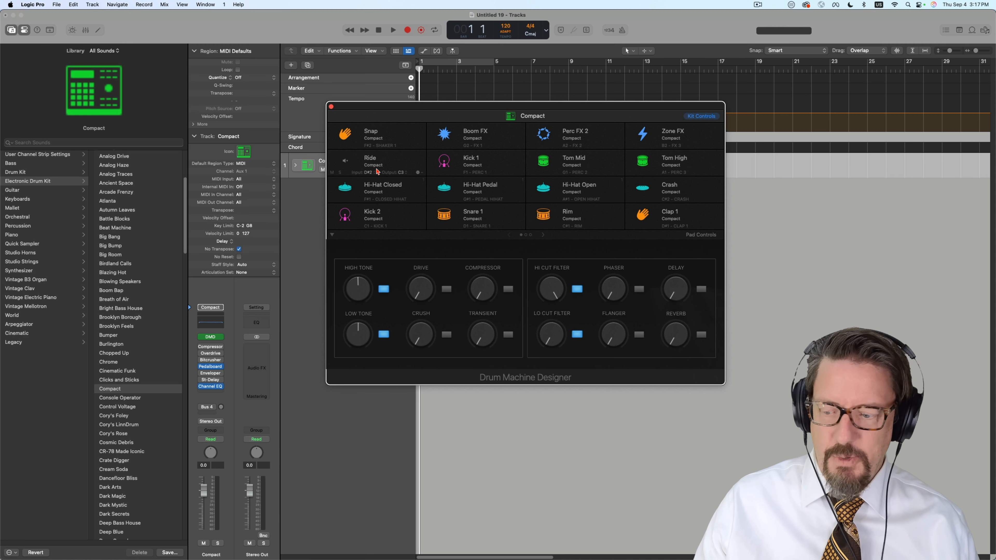
{"action": "left_click", "coordinate": [381, 182]}
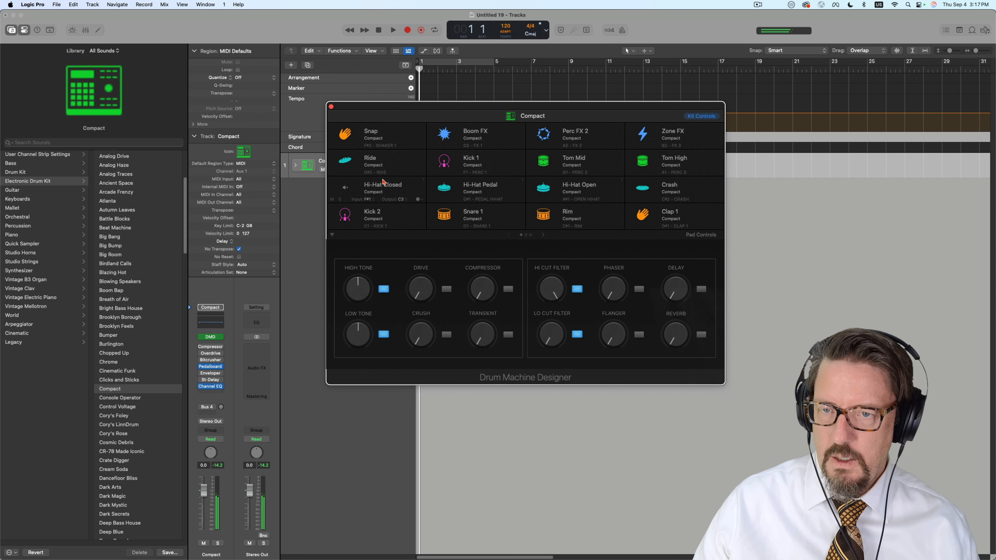
{"action": "mouse_move", "coordinate": [356, 117]}
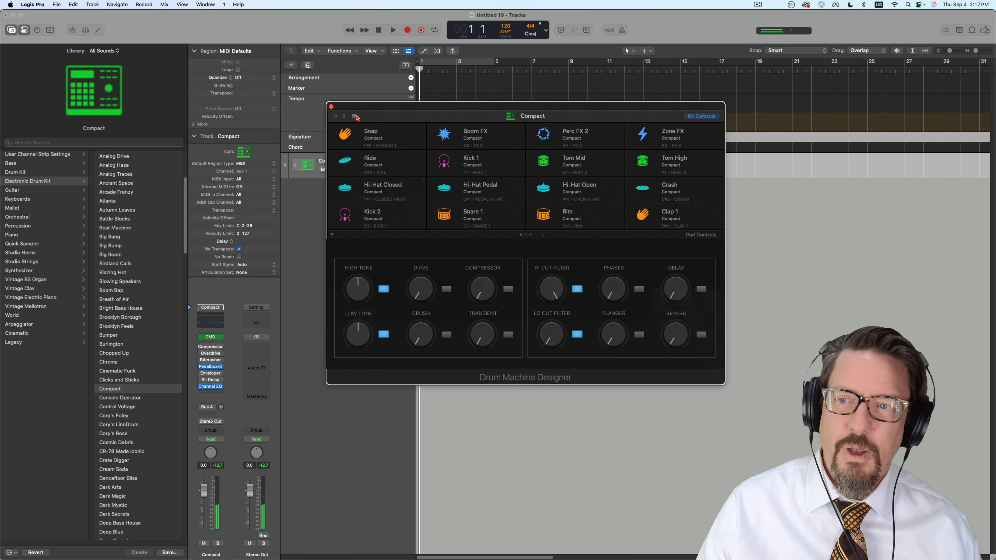
{"action": "left_click", "coordinate": [331, 107]}
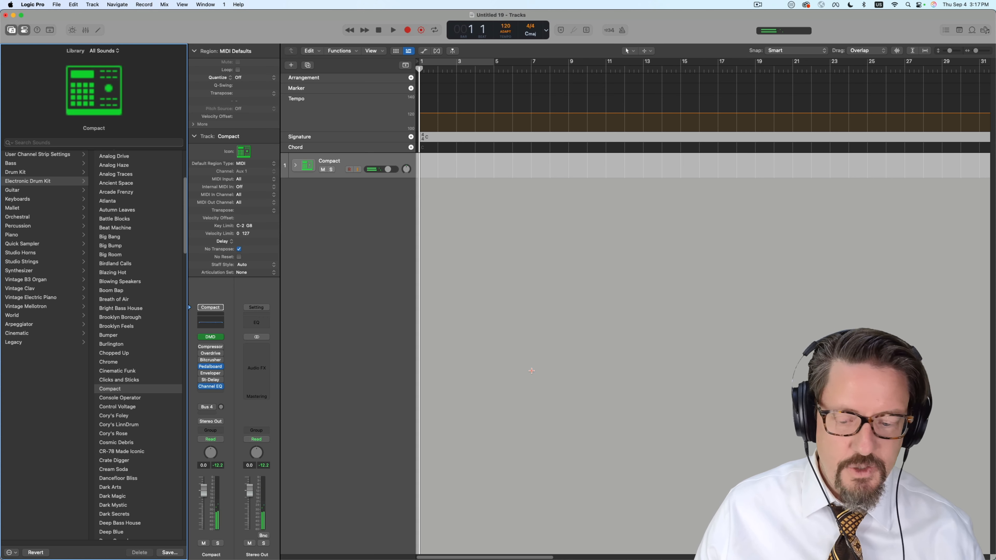
{"action": "left_click", "coordinate": [407, 30]}
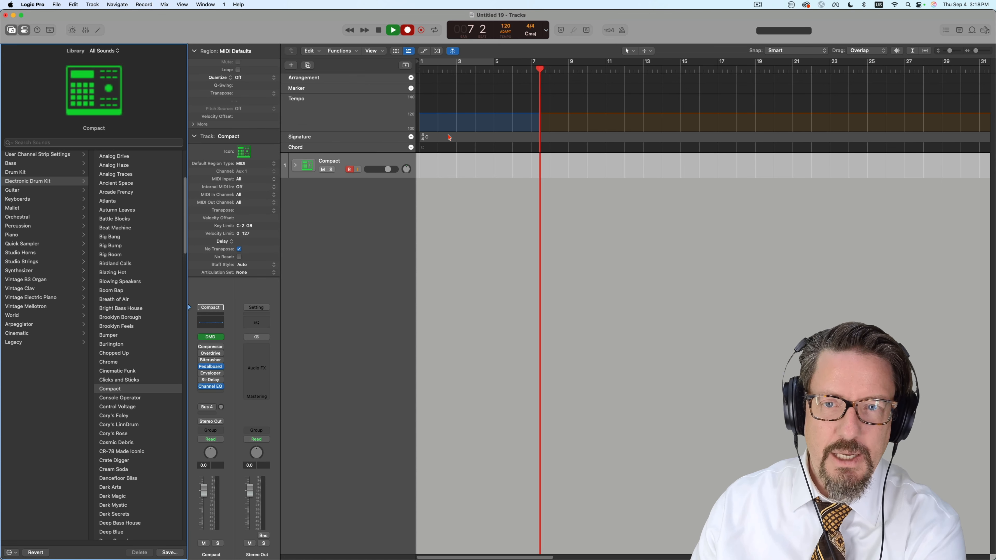
{"action": "key", "text": "space"}
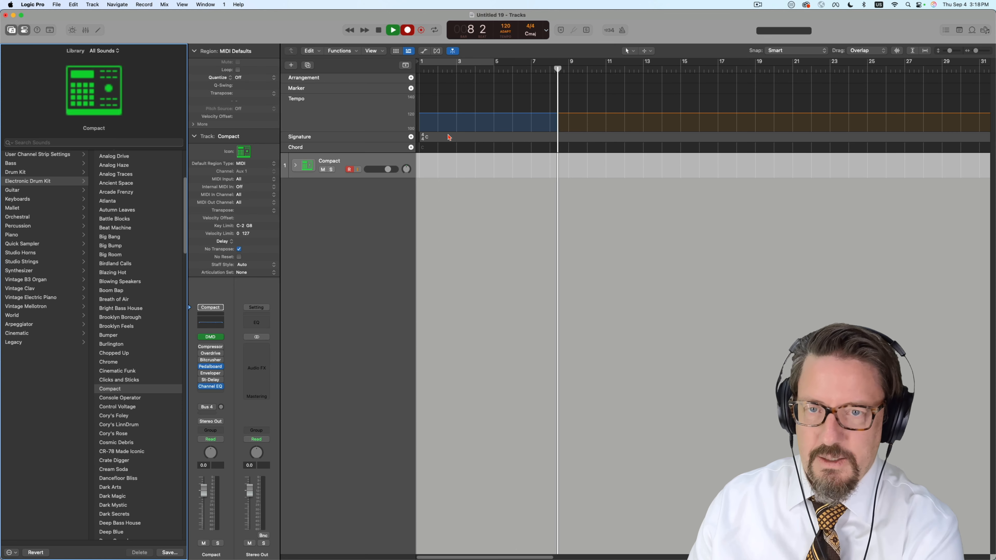
{"action": "key", "text": "Return"}
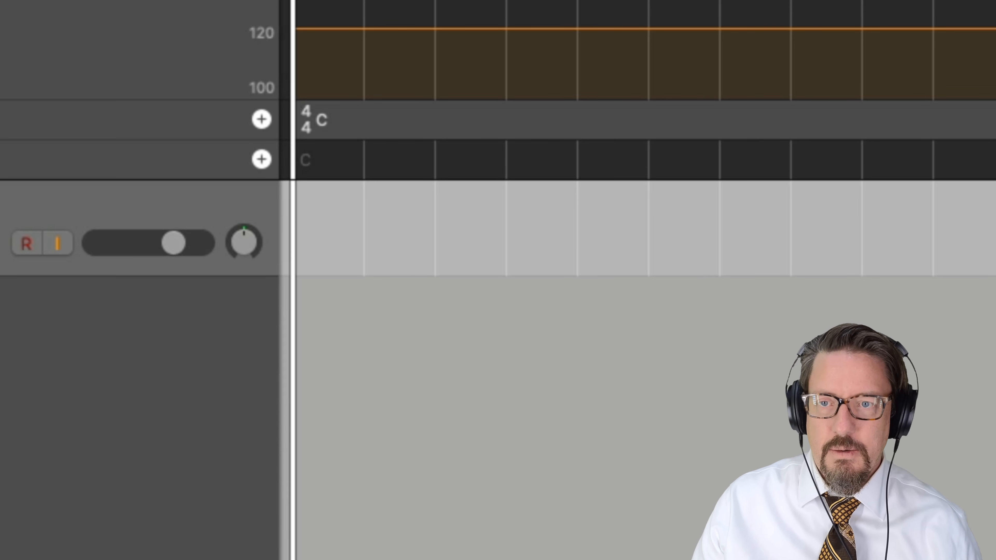
Record a drum pattern of about four bars on the Compact track starting at bar 3, and play it back from there
{"action": "key", "text": "r"}
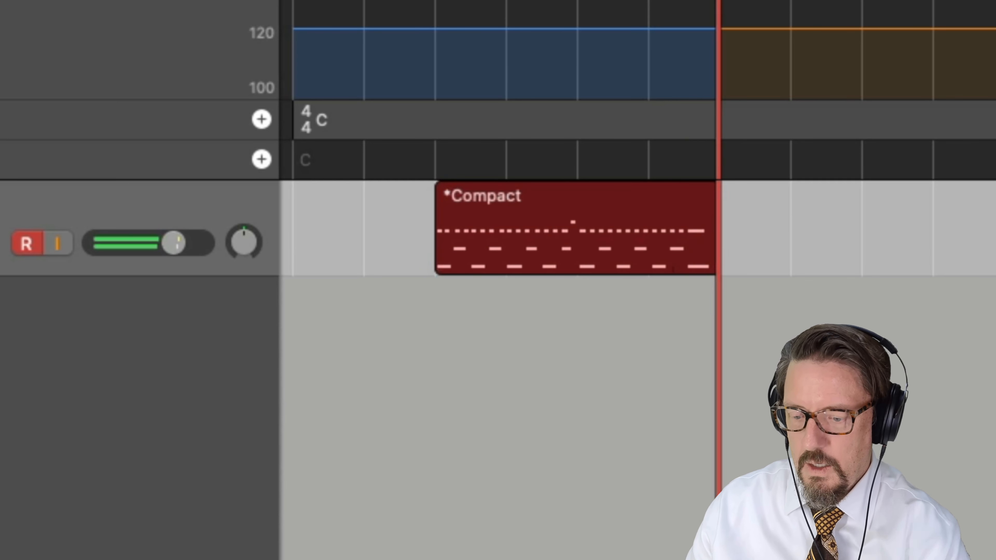
{"action": "key", "text": "space"}
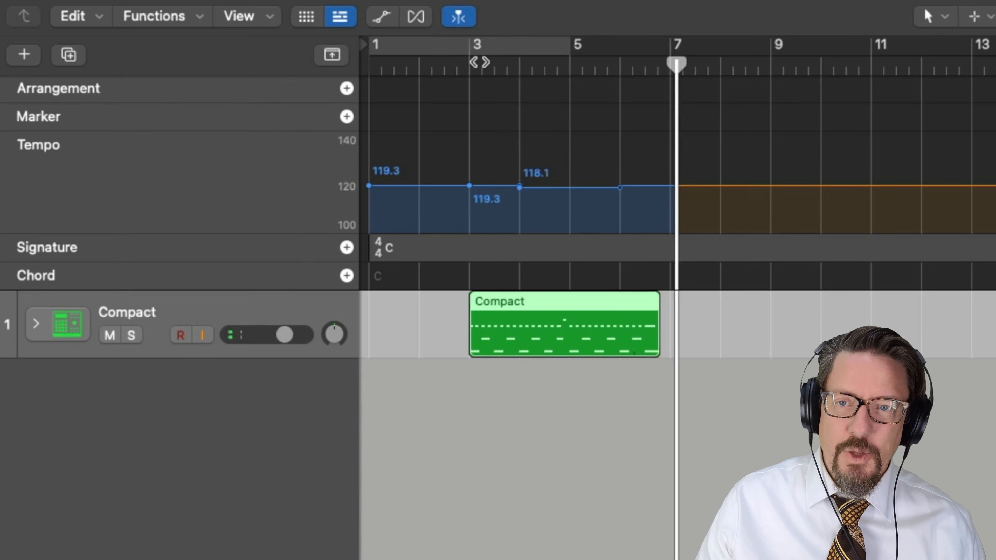
{"action": "left_click_drag", "start_coordinate": [483, 65], "coordinate": [468, 65]}
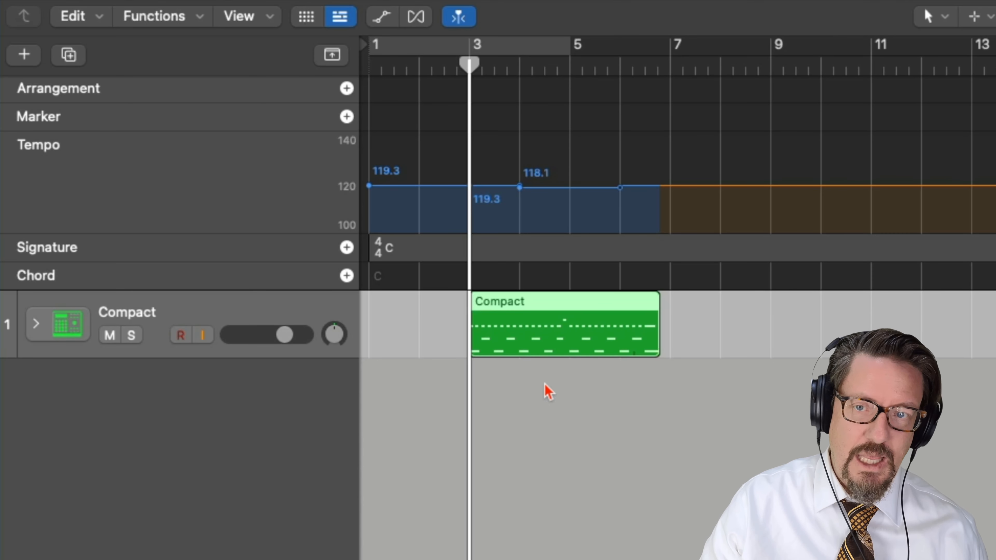
{"action": "key", "text": "space"}
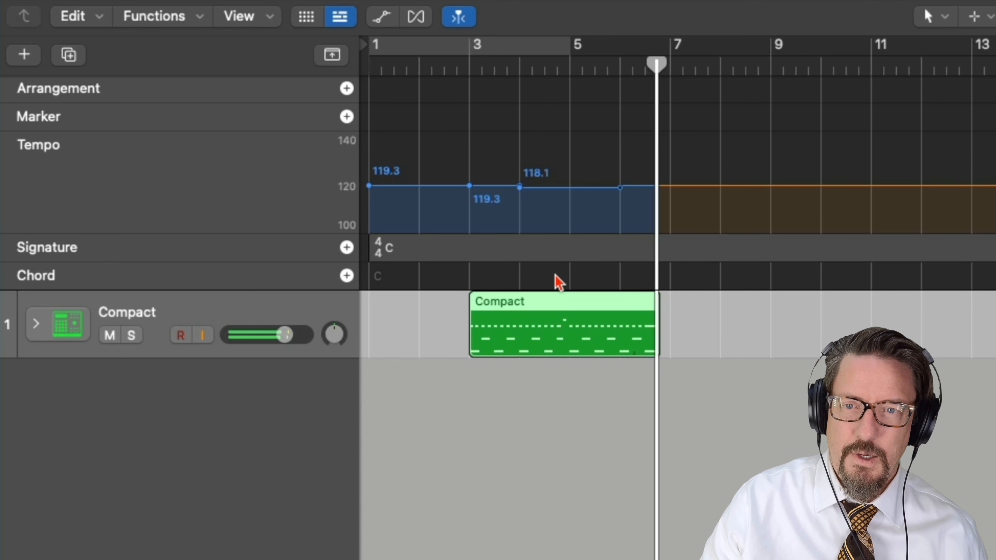
Move the Compact region to start at bar 1 and turn on the cycle range from bar 1 to bar 5
{"action": "left_click_drag", "start_coordinate": [574, 307], "coordinate": [445, 327]}
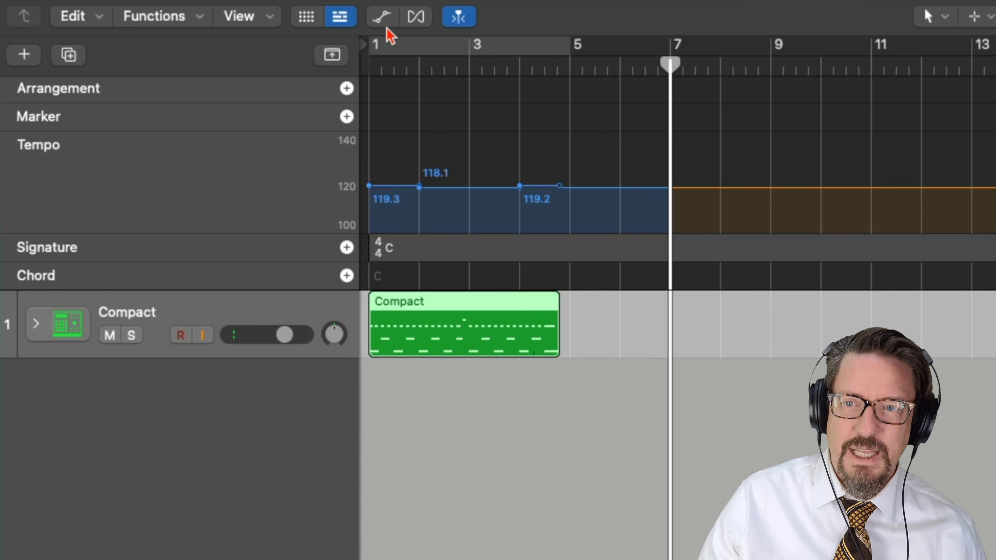
{"action": "left_click", "coordinate": [400, 55]}
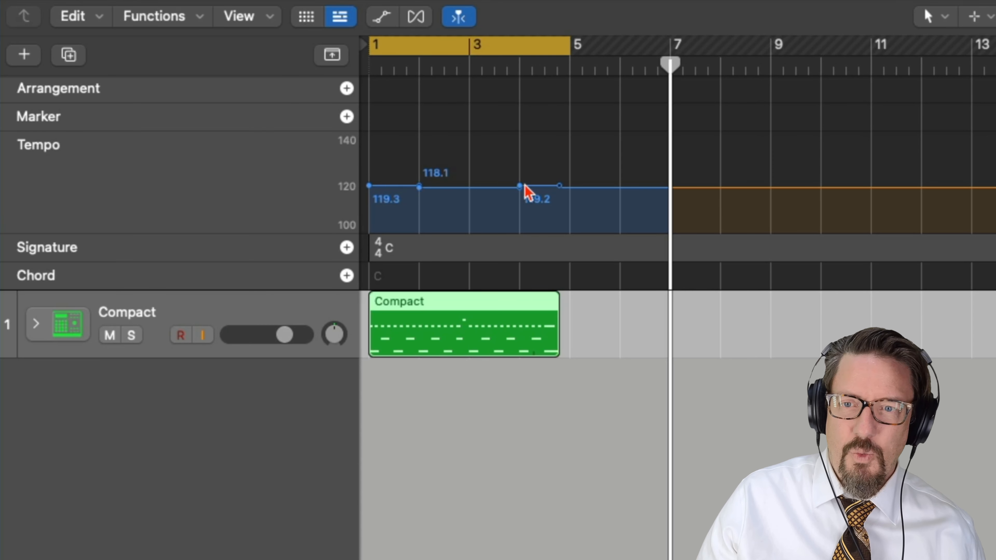
{"action": "key", "text": "super+z"}
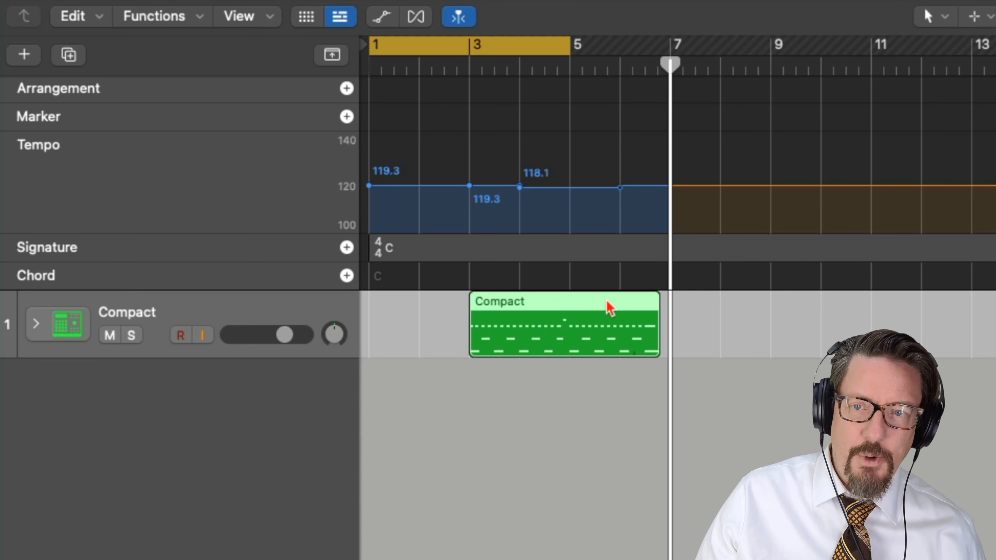
{"action": "left_click_drag", "start_coordinate": [611, 307], "coordinate": [485, 316]}
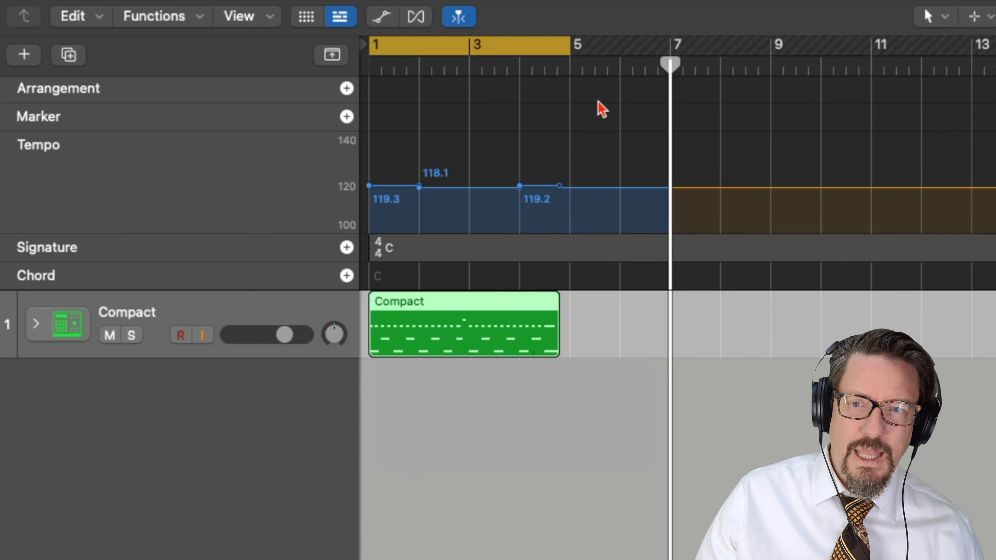
Place the playhead at bar 5 and briefly play the cycled Compact region to check it against the adapted tempo
{"action": "left_click_drag", "start_coordinate": [593, 67], "coordinate": [570, 87]}
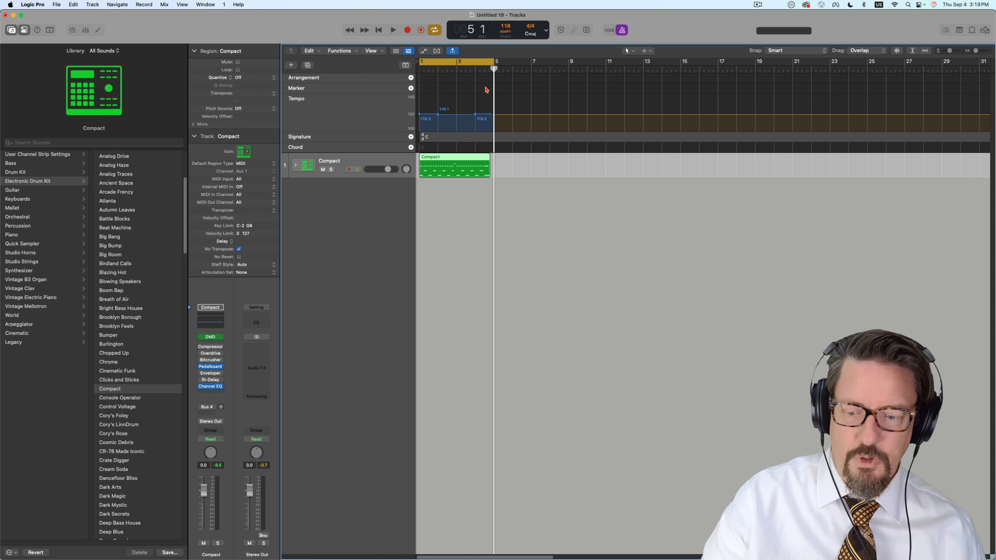
{"action": "key", "text": "space"}
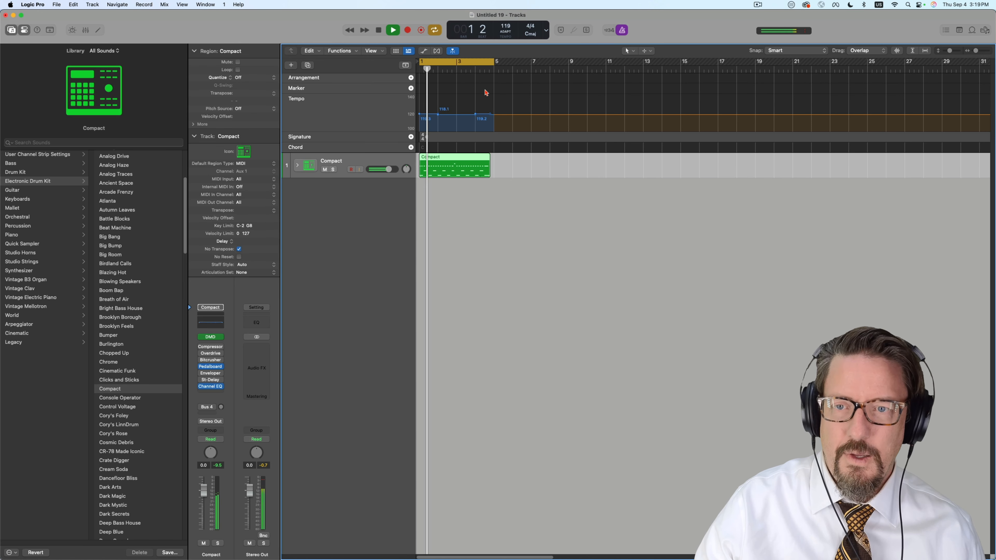
{"action": "key", "text": "space"}
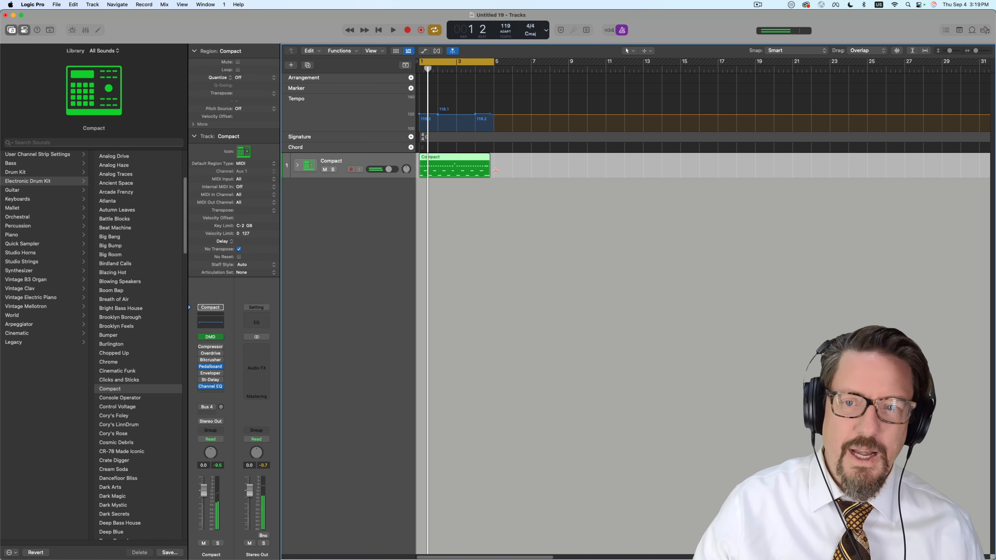
Open the Compact region in the editor area, enlarge the editor, and switch it to Smart Tempo
{"action": "double_click", "coordinate": [454, 162]}
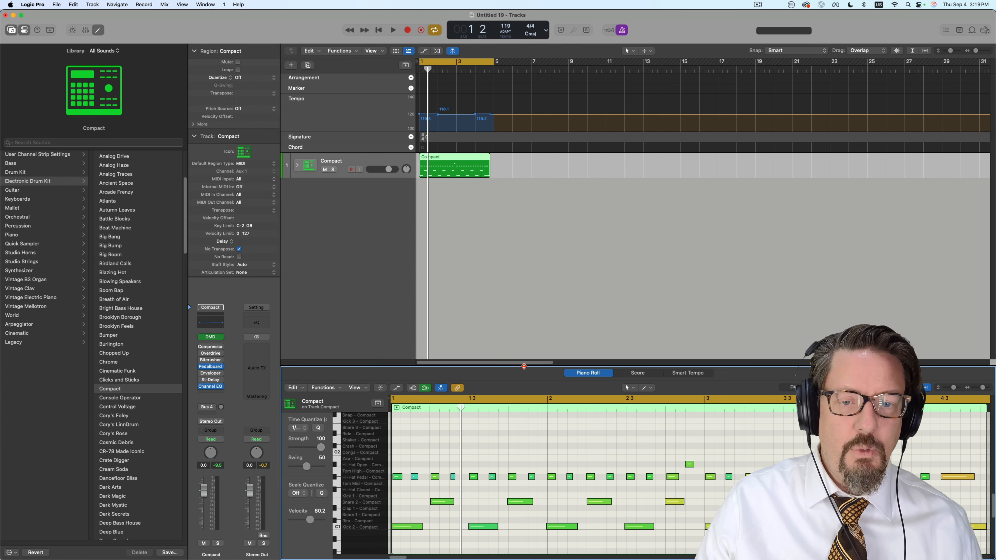
{"action": "left_click_drag", "start_coordinate": [524, 366], "coordinate": [518, 252]}
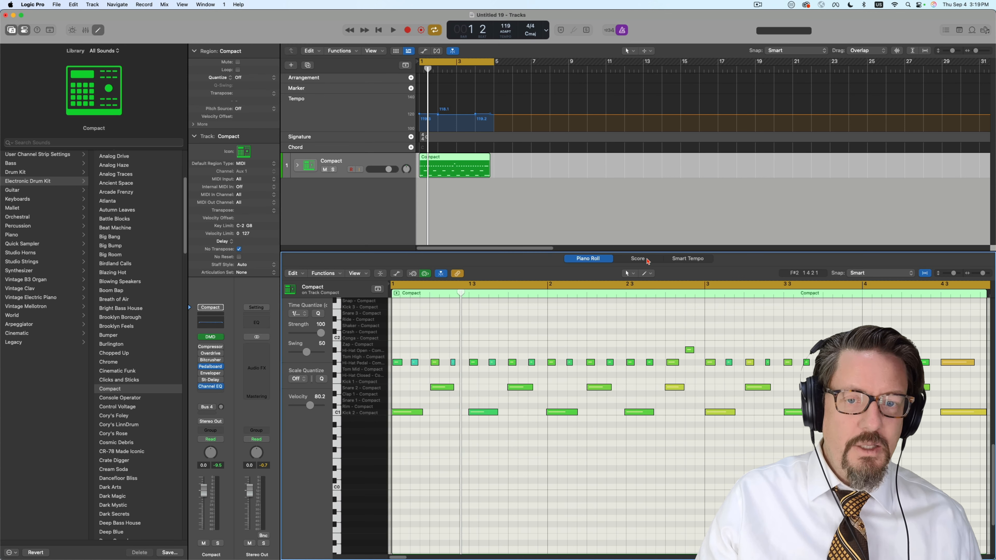
{"action": "left_click", "coordinate": [690, 259]}
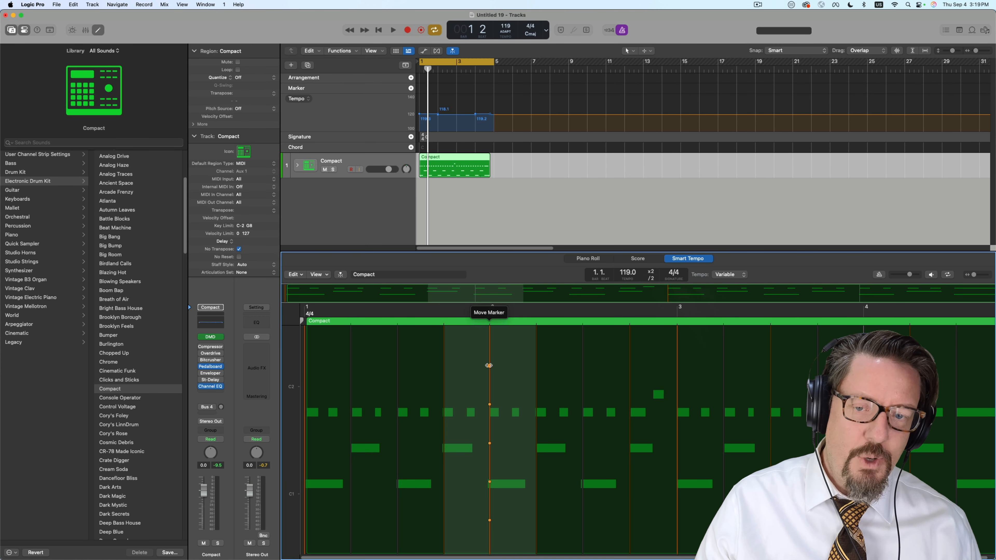
Adjust the beat marker at bar 1 of the Compact region in the Smart Tempo editor and play the result briefly
{"action": "left_click_drag", "start_coordinate": [490, 365], "coordinate": [306, 366]}
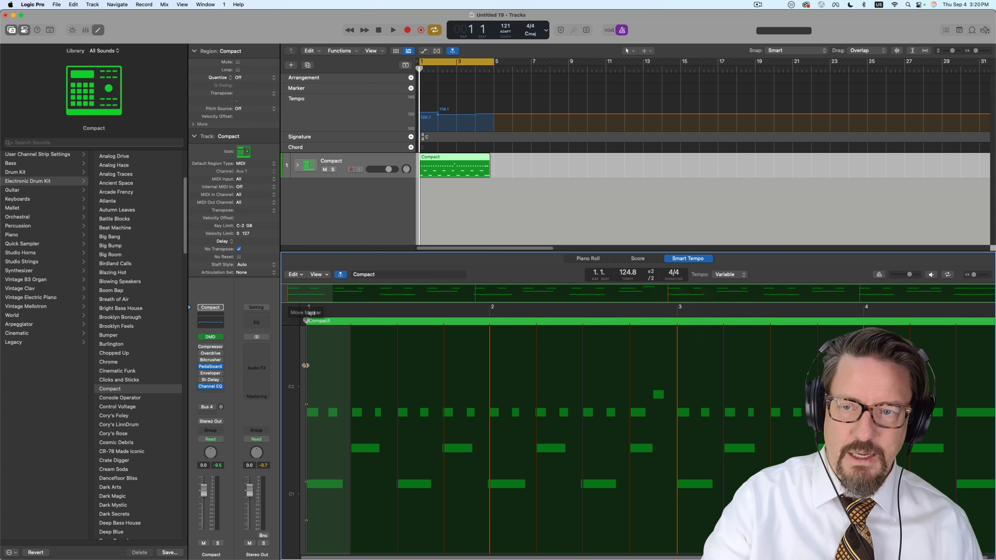
{"action": "key", "text": "space"}
{"action": "key", "text": "space"}
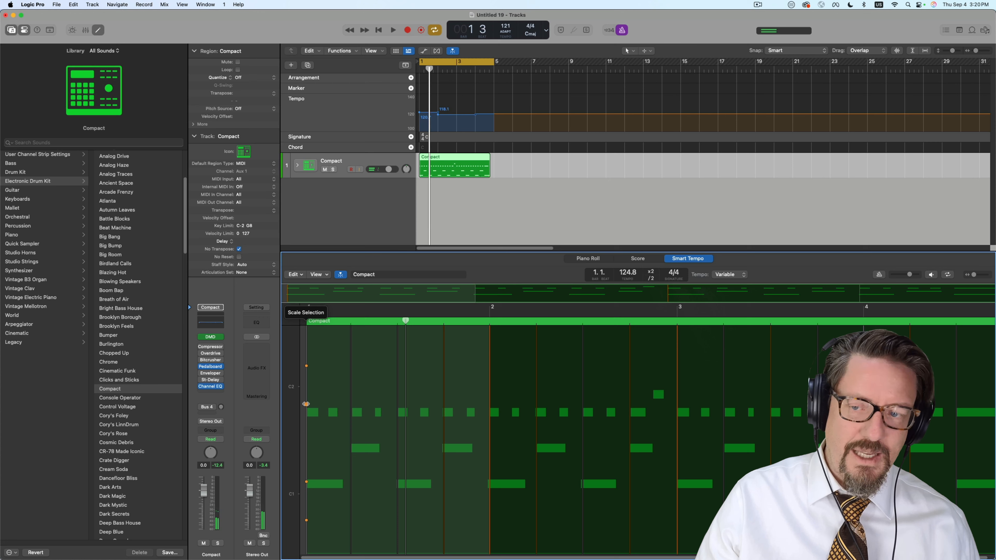
Fine-tune the beat markers at bars 1 and 2 of the Compact region, using Scale All and Scale Left, Move Right
{"action": "left_click_drag", "start_coordinate": [305, 404], "coordinate": [397, 404]}
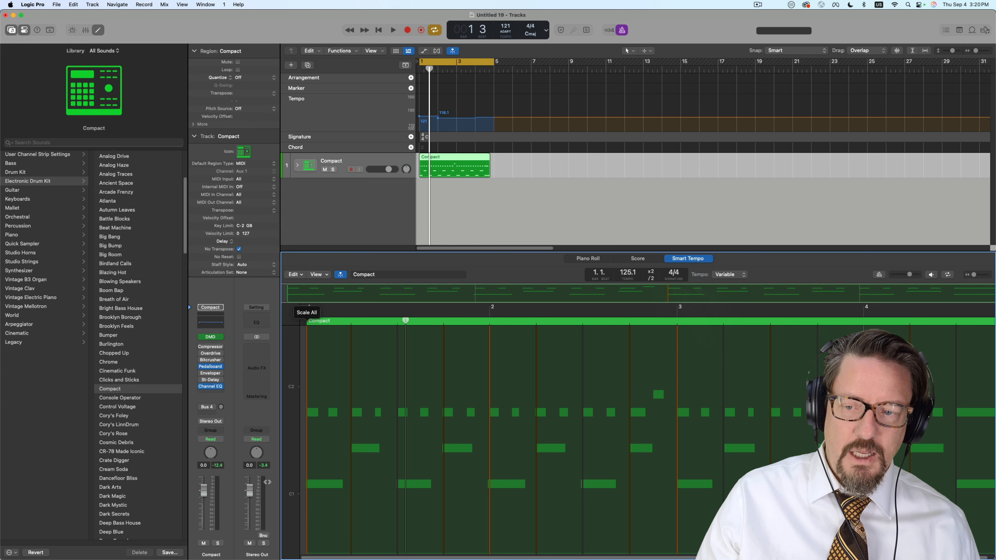
{"action": "mouse_move", "coordinate": [489, 481]}
{"action": "left_mouse_down"}
{"action": "mouse_move", "coordinate": [444, 480]}
{"action": "mouse_move", "coordinate": [678, 478]}
{"action": "mouse_move", "coordinate": [488, 473]}
{"action": "left_mouse_up"}
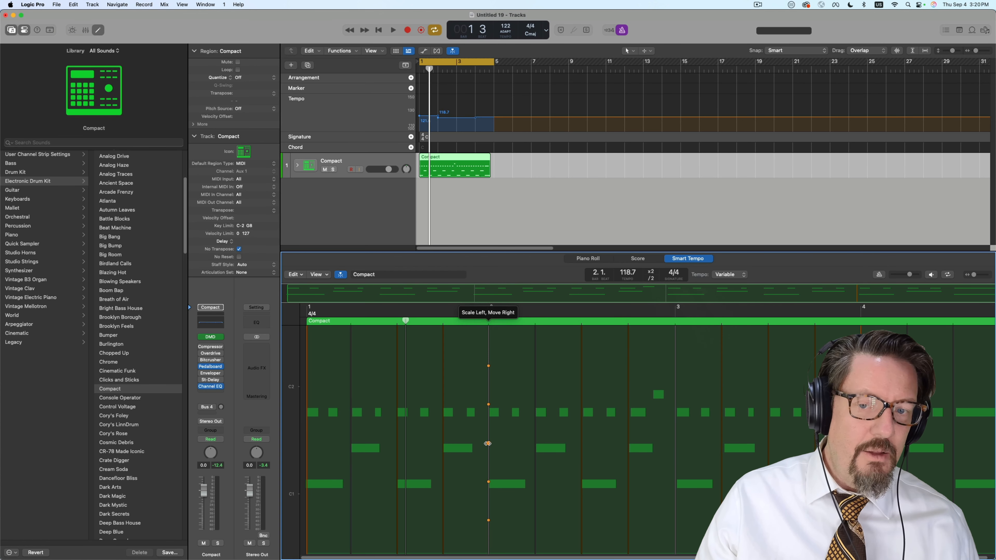
{"action": "mouse_move", "coordinate": [488, 443]}
{"action": "left_mouse_down"}
{"action": "mouse_move", "coordinate": [681, 434]}
{"action": "mouse_move", "coordinate": [488, 438]}
{"action": "left_mouse_up"}
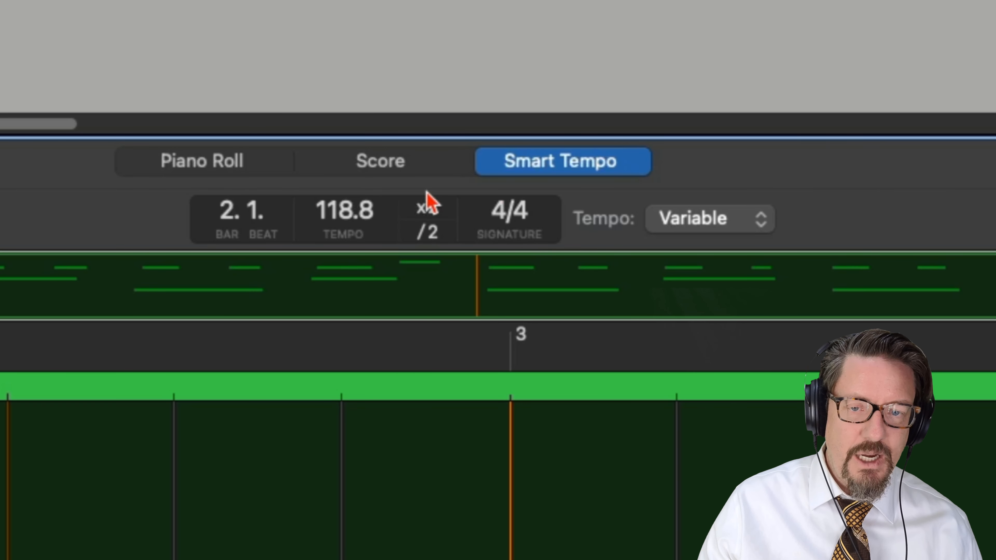
Try halving the Compact region's tempo, play it briefly, and double the tempo back
{"action": "left_click", "coordinate": [427, 233]}
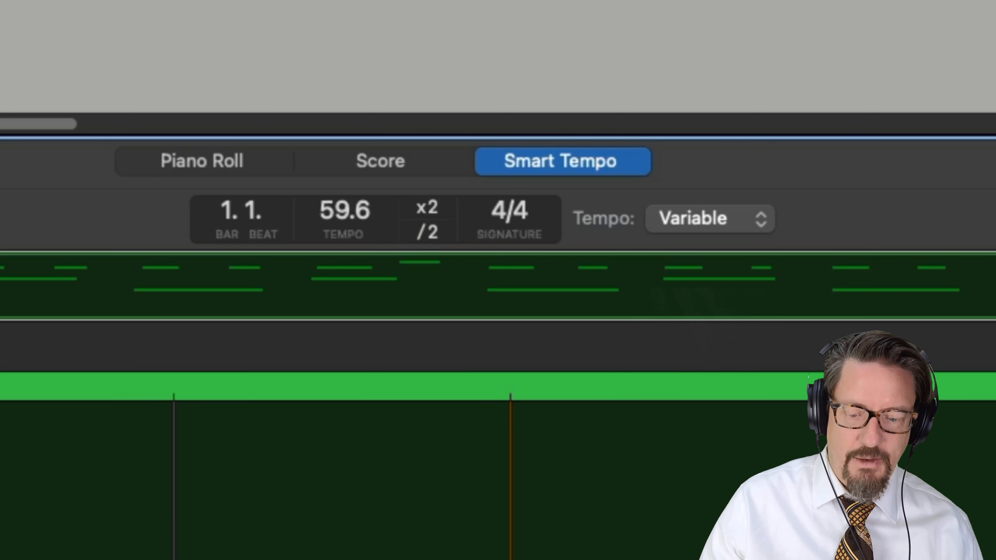
{"action": "key", "text": "space"}
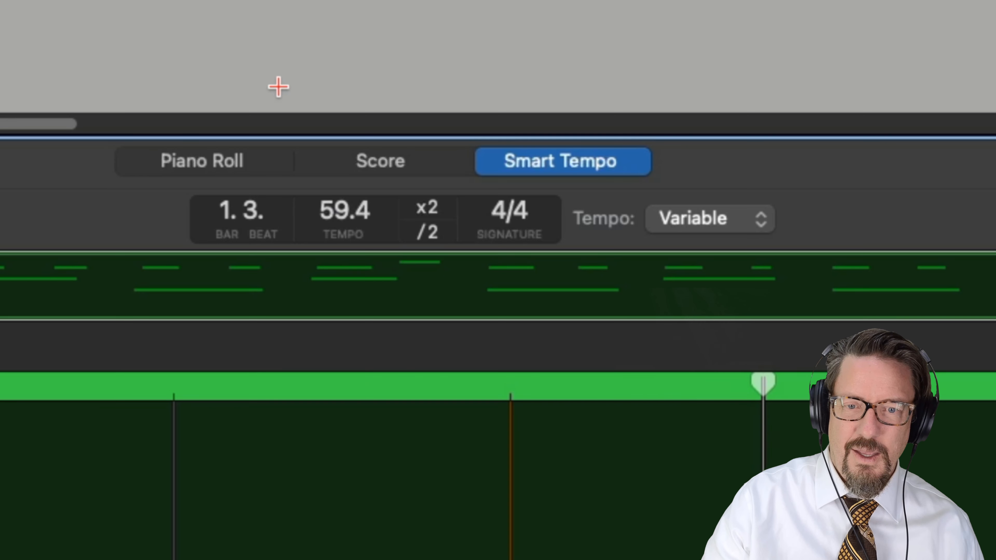
{"action": "left_click", "coordinate": [428, 212]}
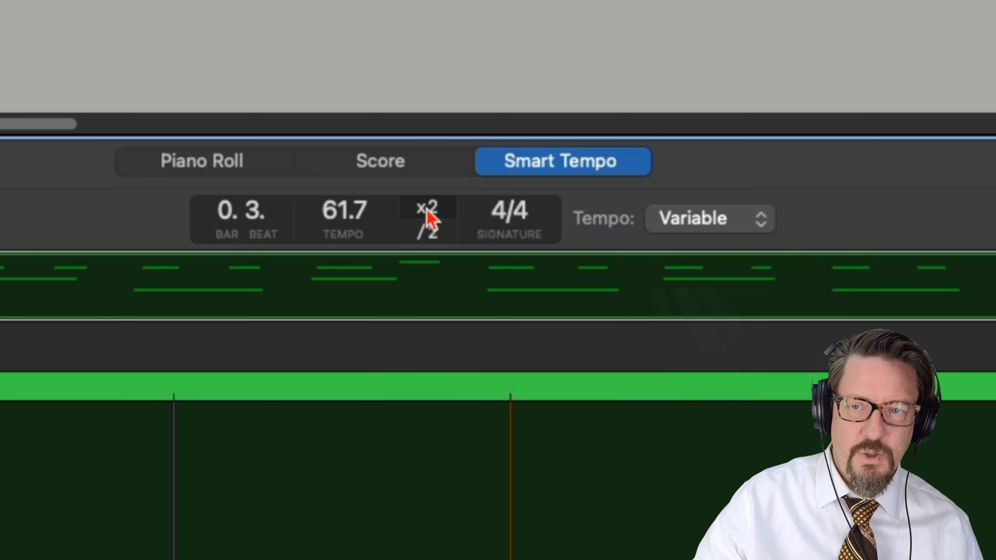
{"action": "left_click", "coordinate": [427, 212]}
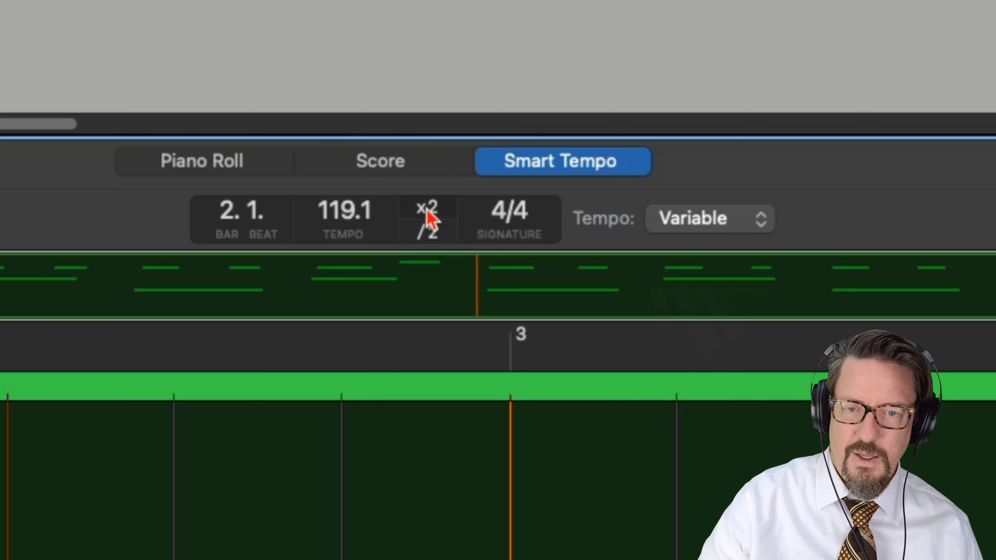
Try doubling the Compact region's tempo two more times and check the result with playback
{"action": "left_click", "coordinate": [427, 212]}
{"action": "left_click", "coordinate": [427, 212]}
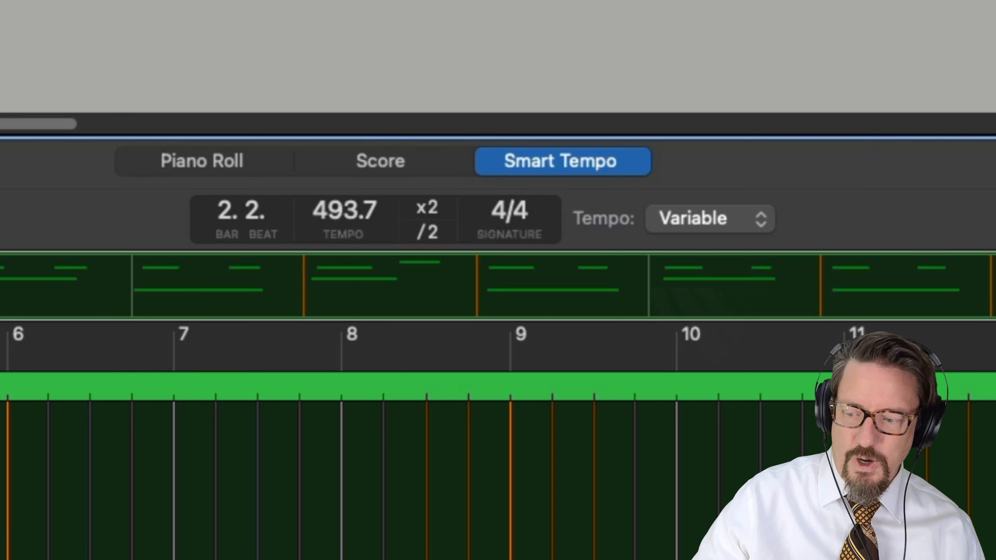
{"action": "key", "text": "space"}
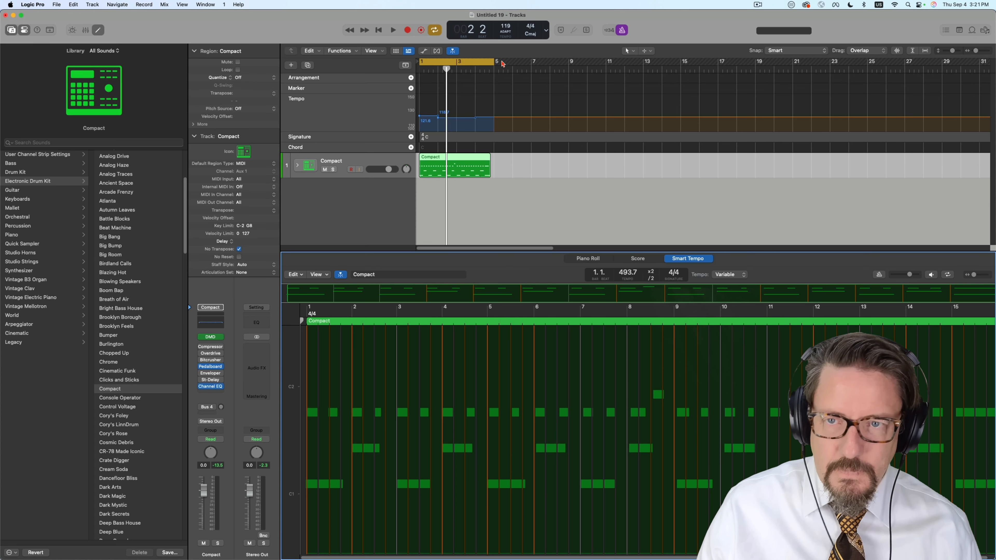
Move the playhead to bar 5 and set the project tempo mode to Keep Project Tempo
{"action": "mouse_move", "coordinate": [499, 64]}
{"action": "left_mouse_down"}
{"action": "mouse_move", "coordinate": [799, 89]}
{"action": "mouse_move", "coordinate": [440, 84]}
{"action": "mouse_move", "coordinate": [601, 83]}
{"action": "mouse_move", "coordinate": [493, 84]}
{"action": "left_mouse_up"}
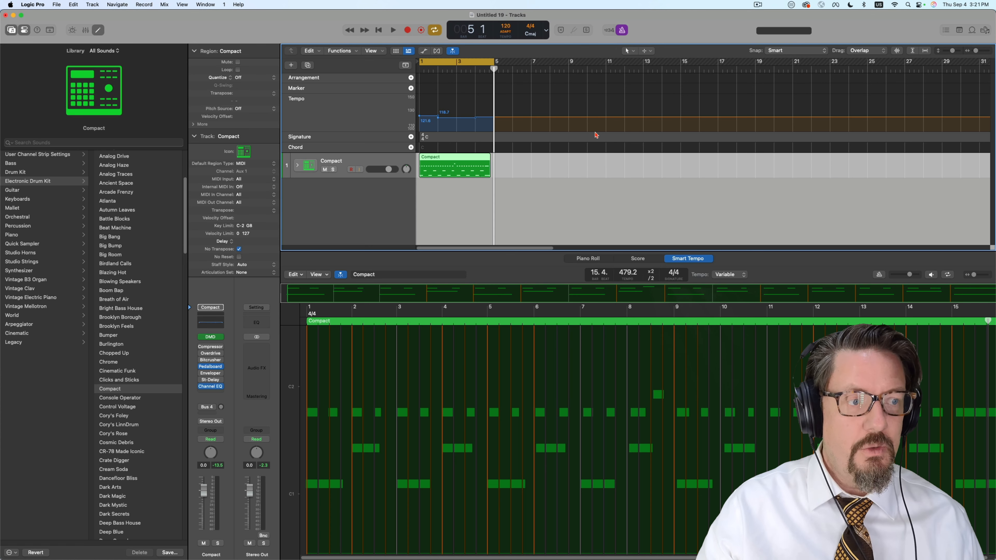
{"action": "left_click", "coordinate": [505, 31]}
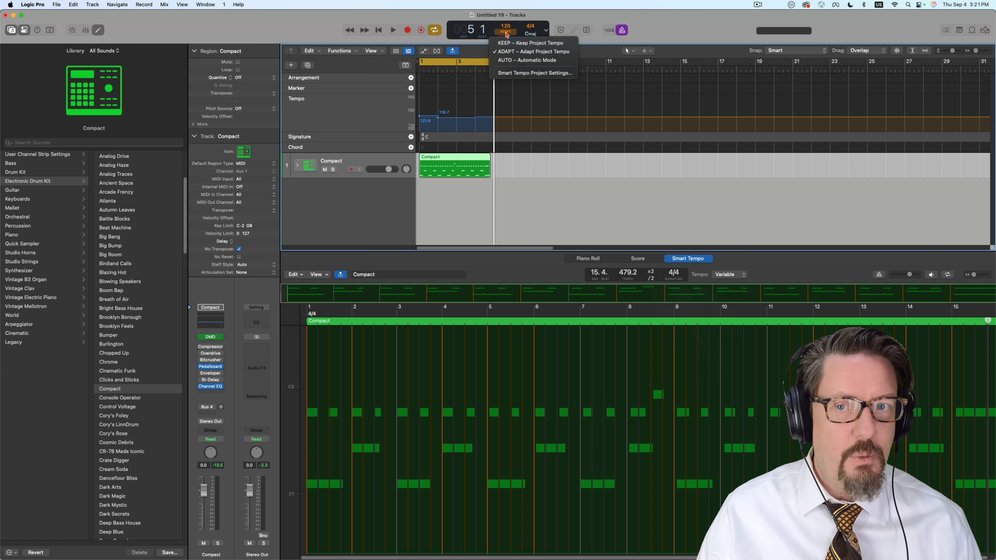
{"action": "left_click", "coordinate": [507, 46]}
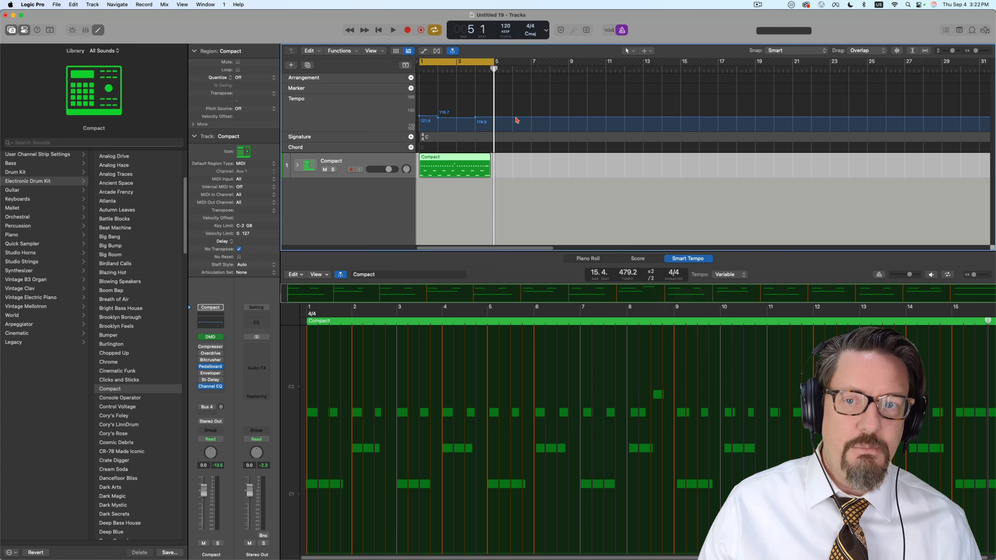
Flatten the tempo track to a single tempo, audition the drums at 159.8, and set the tempo to 120.8
{"action": "left_click_drag", "start_coordinate": [494, 68], "coordinate": [427, 69]}
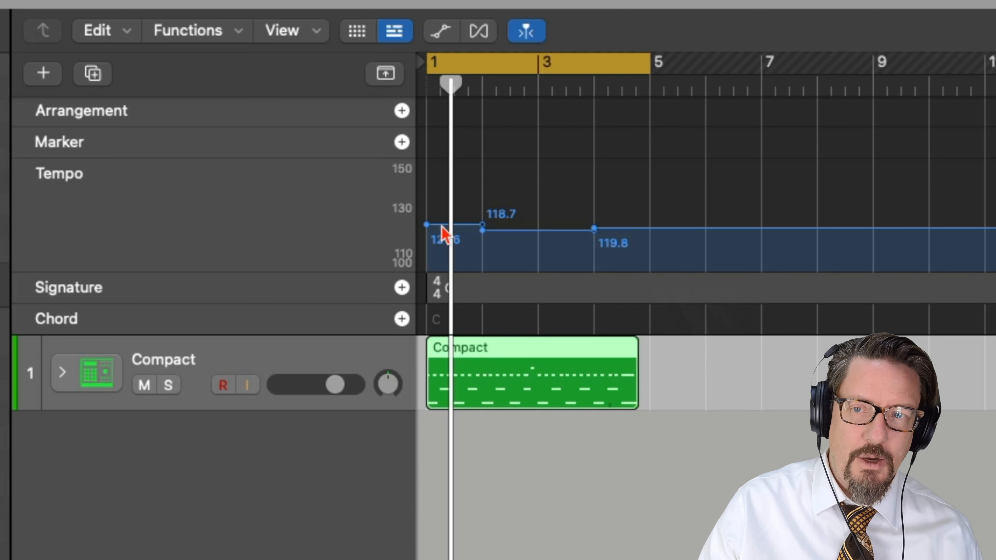
{"action": "left_click_drag", "start_coordinate": [593, 230], "coordinate": [414, 99]}
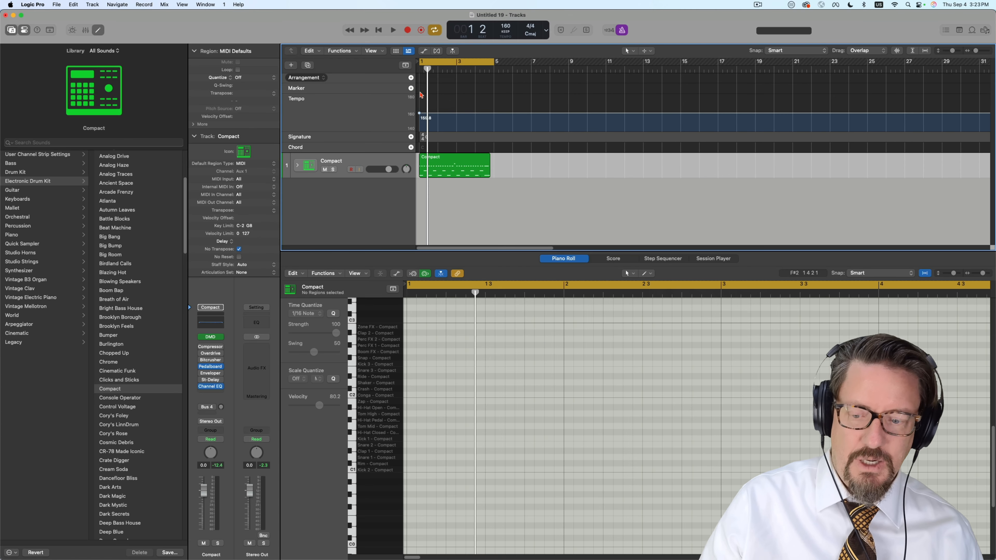
{"action": "key", "text": "Return"}
{"action": "key", "text": "space"}
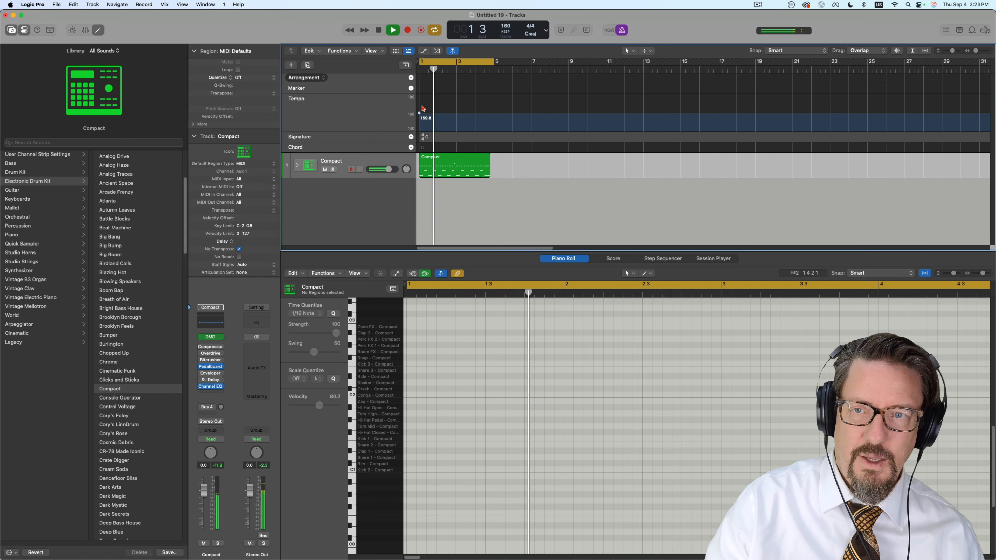
{"action": "key", "text": "space"}
{"action": "left_click_drag", "start_coordinate": [420, 115], "coordinate": [413, 208]}
{"action": "key", "text": "space"}
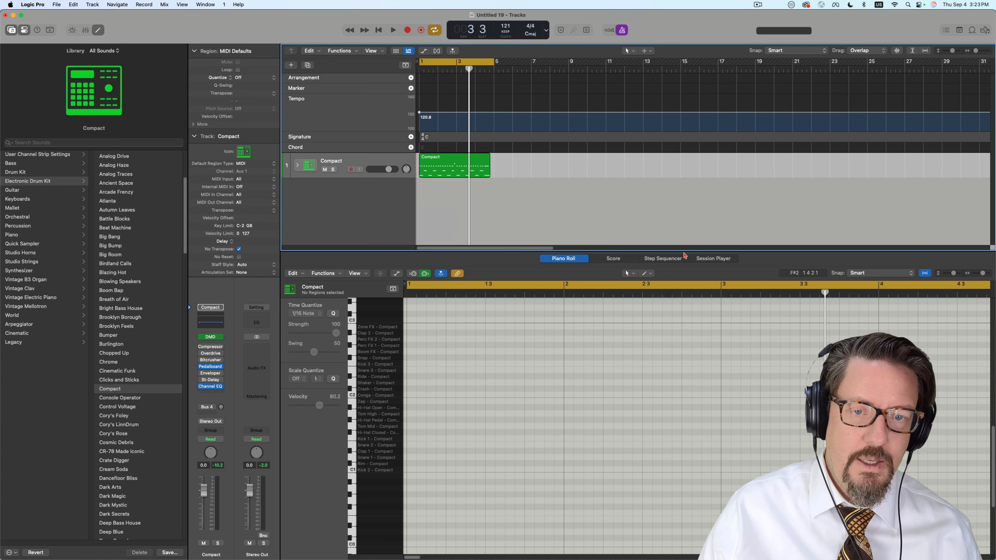
Select the Compact region and examine its beat markers in the Smart Tempo editor
{"action": "left_click", "coordinate": [464, 164]}
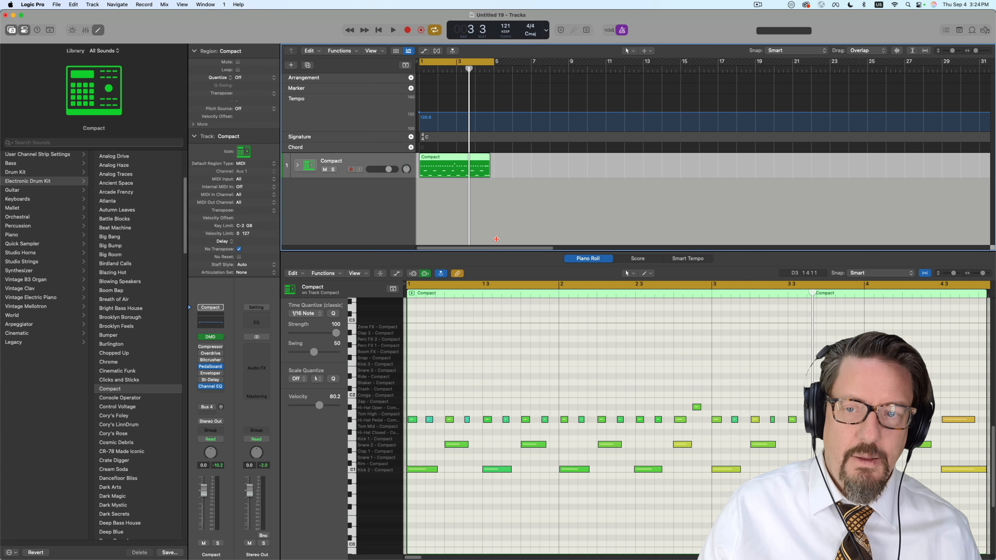
{"action": "left_click", "coordinate": [697, 261]}
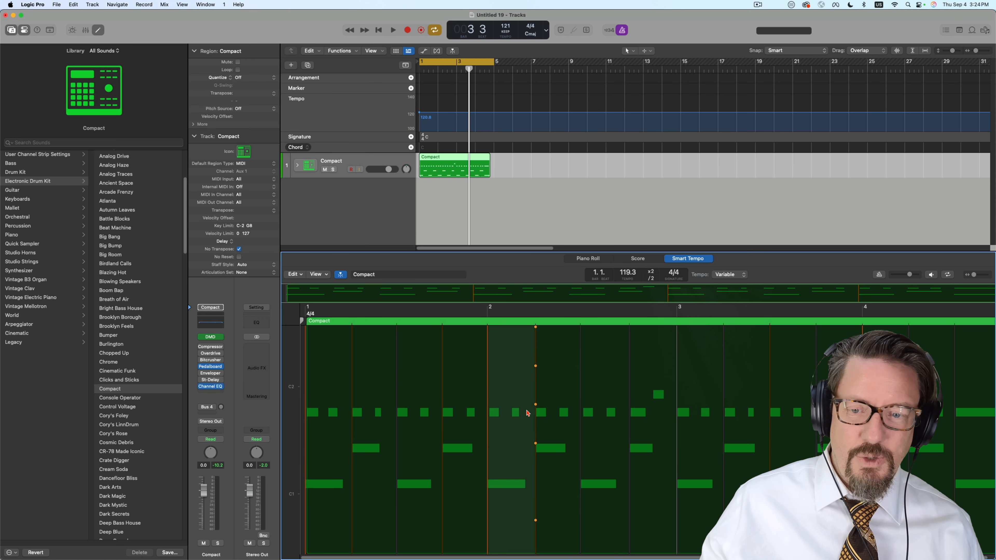
Quantize the Compact region to 1/16 Note, change it to 1/8 Note, and play the result
{"action": "left_click", "coordinate": [250, 81]}
{"action": "left_click", "coordinate": [251, 122]}
{"action": "left_click", "coordinate": [250, 78]}
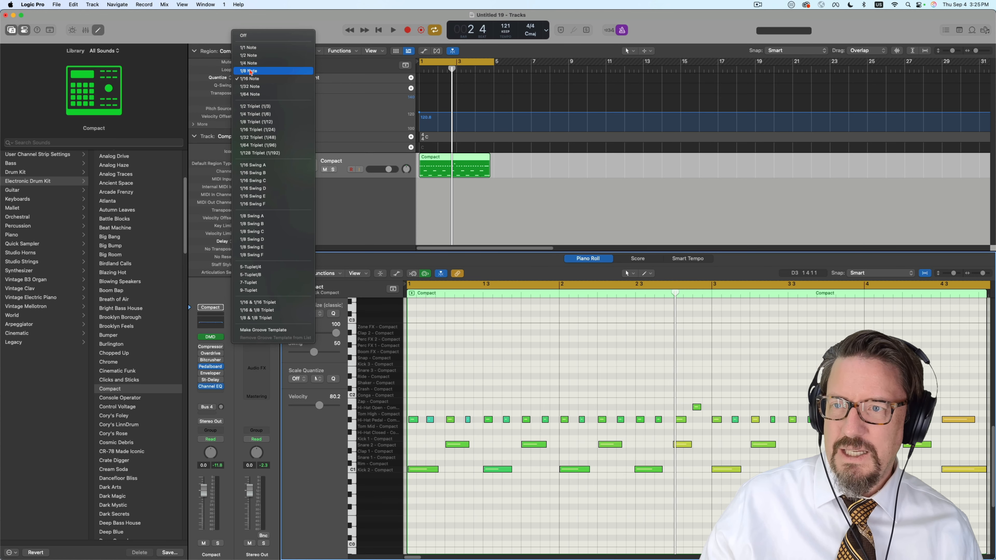
{"action": "left_click", "coordinate": [252, 71]}
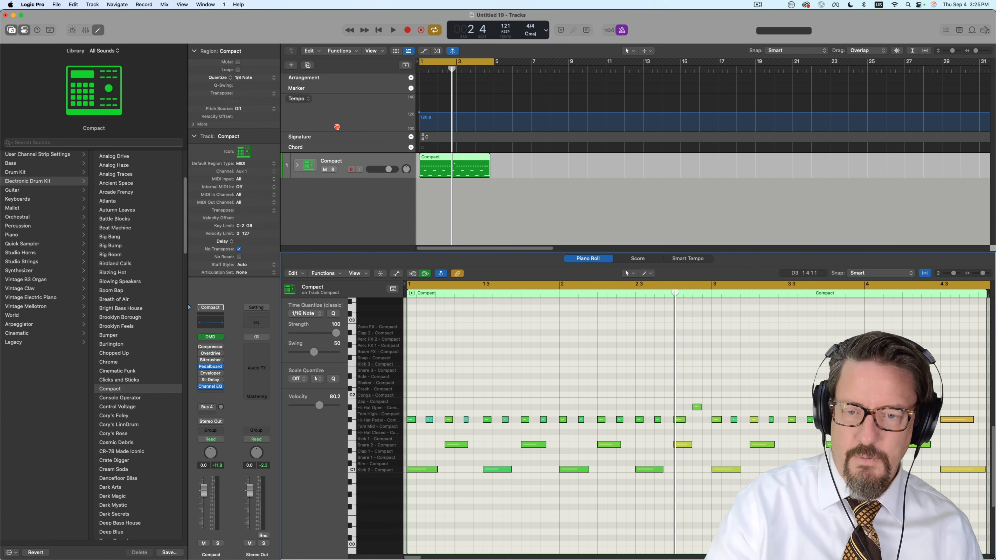
{"action": "key", "text": "space"}
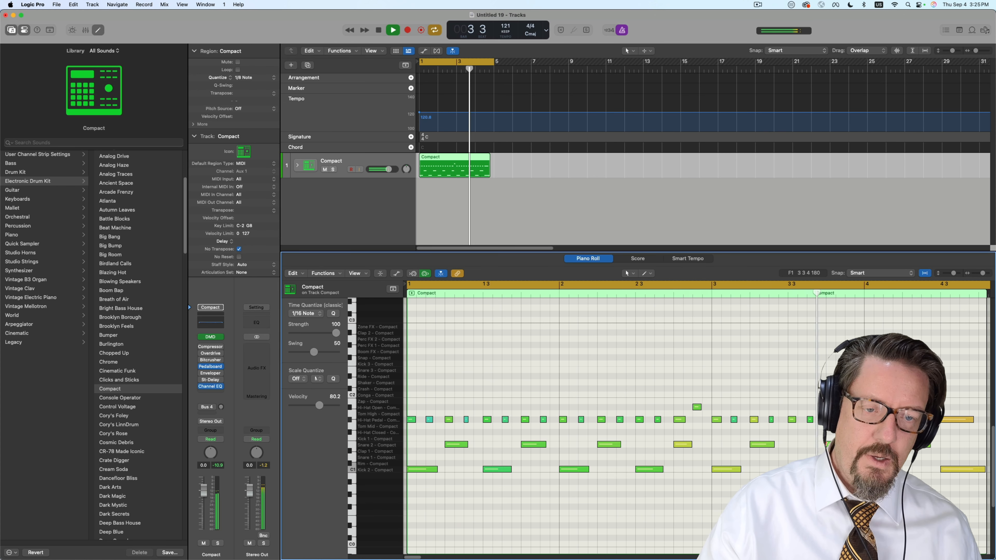
{"action": "key", "text": "space"}
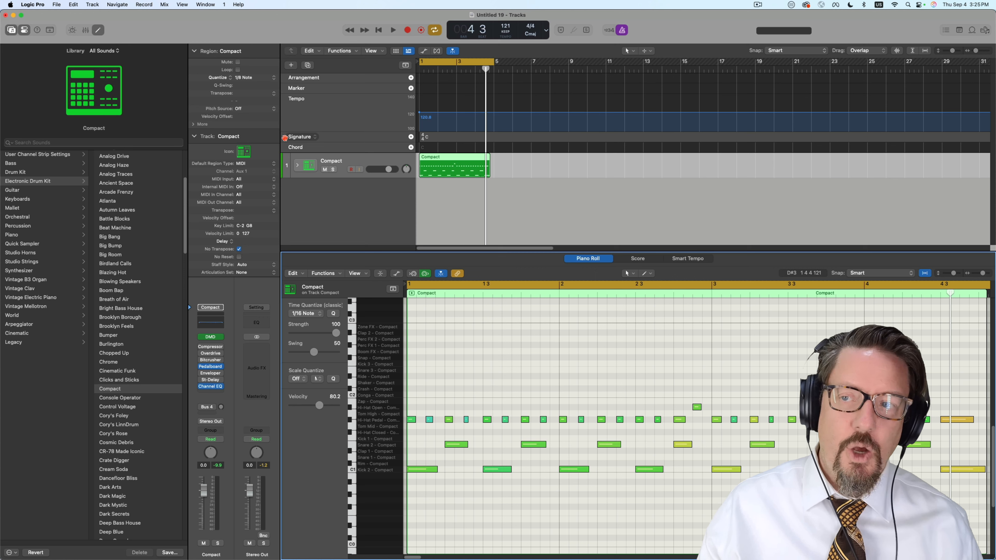
Try 1/4 Note quantization on the Compact region and restore 1/8 Note
{"action": "left_click", "coordinate": [248, 78]}
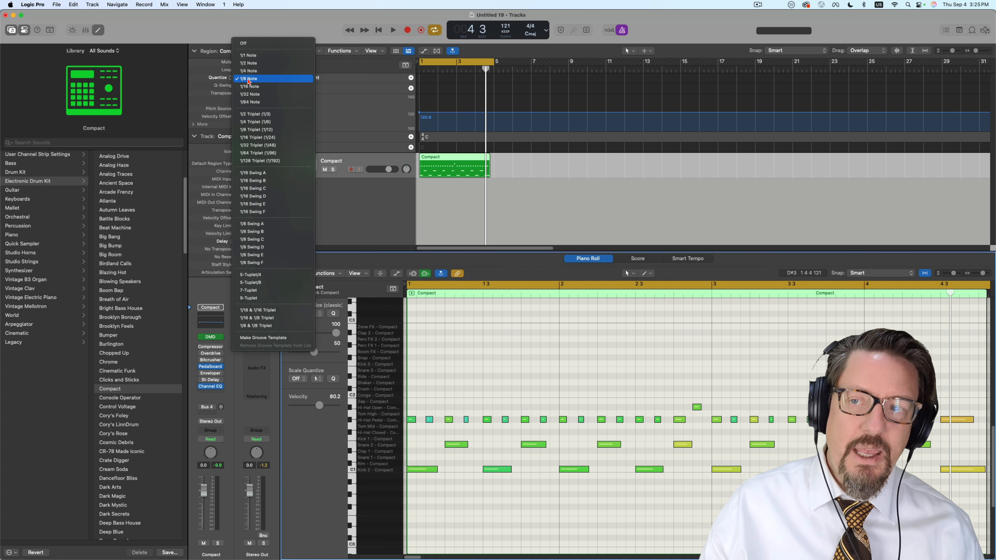
{"action": "left_click", "coordinate": [348, 185]}
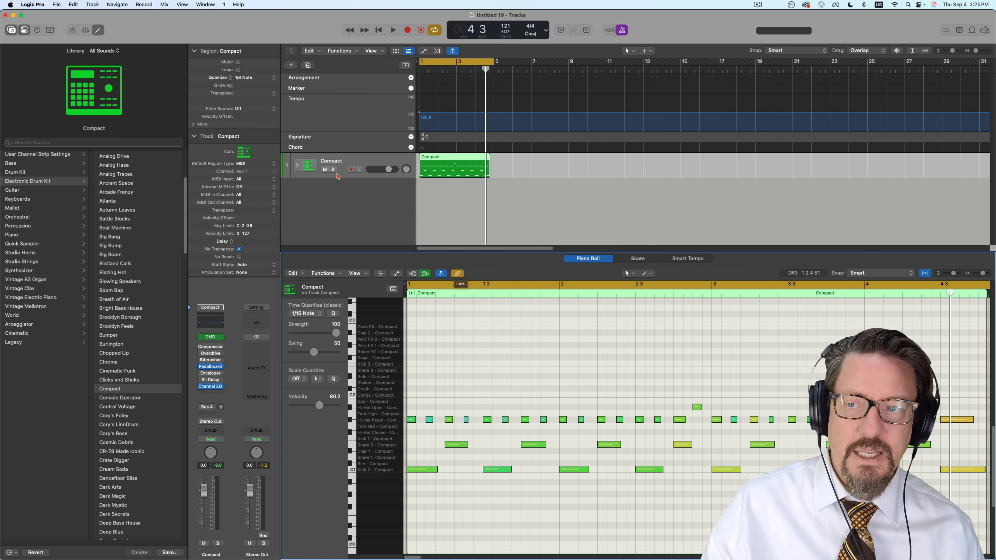
{"action": "left_click", "coordinate": [254, 78]}
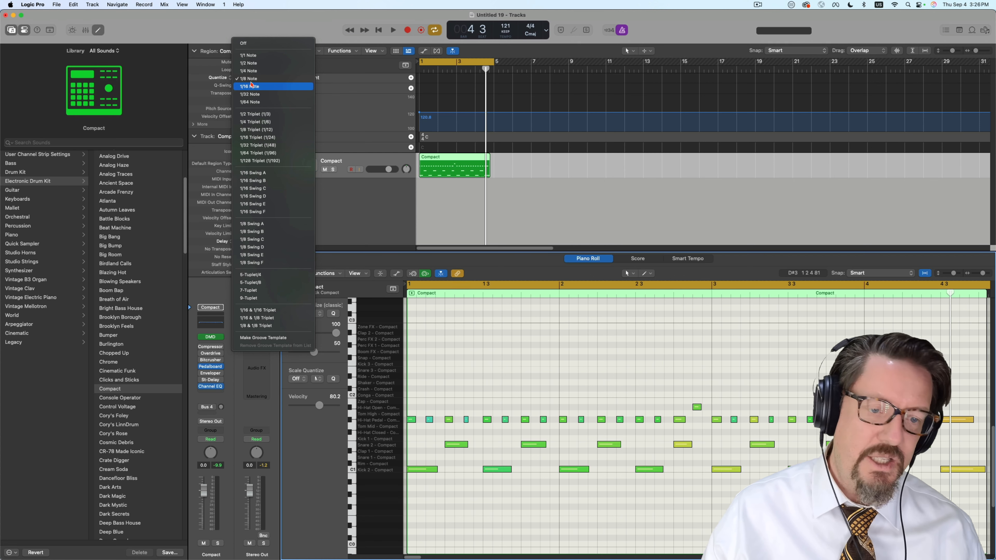
{"action": "left_click", "coordinate": [251, 71]}
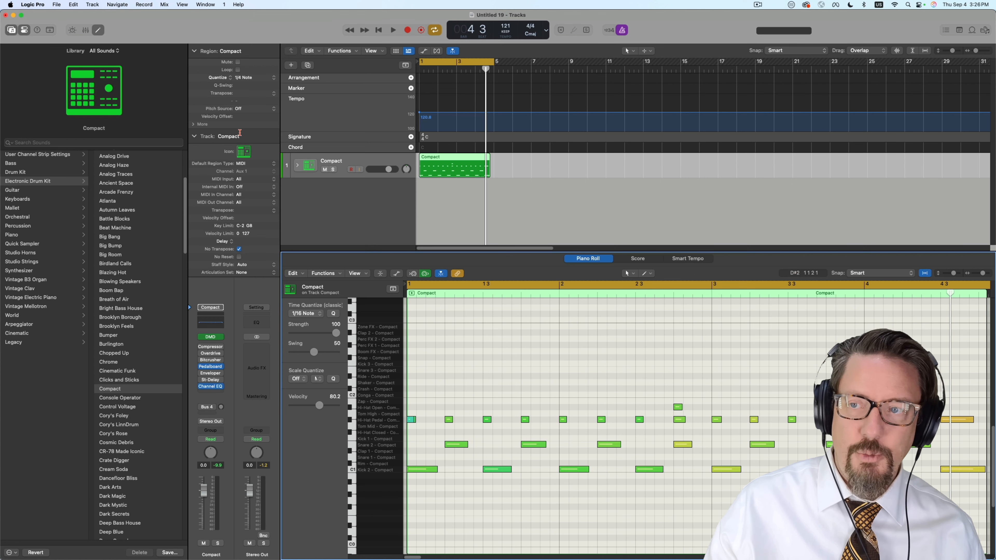
{"action": "left_click", "coordinate": [248, 80]}
{"action": "left_click", "coordinate": [247, 89]}
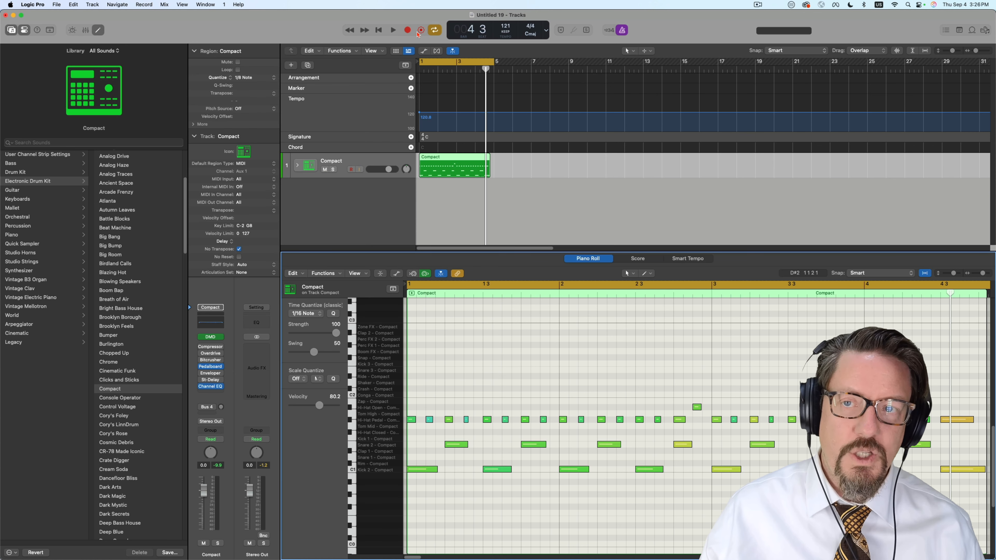
Make sure the project tempo mode is Keep Project Tempo and return the playhead to bar 1
{"action": "left_click", "coordinate": [505, 30]}
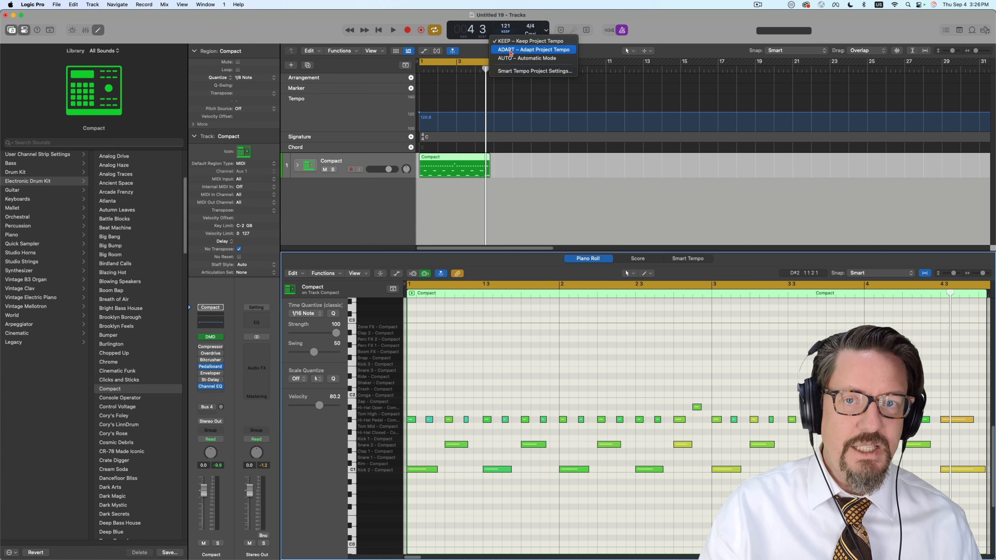
{"action": "left_click", "coordinate": [518, 41]}
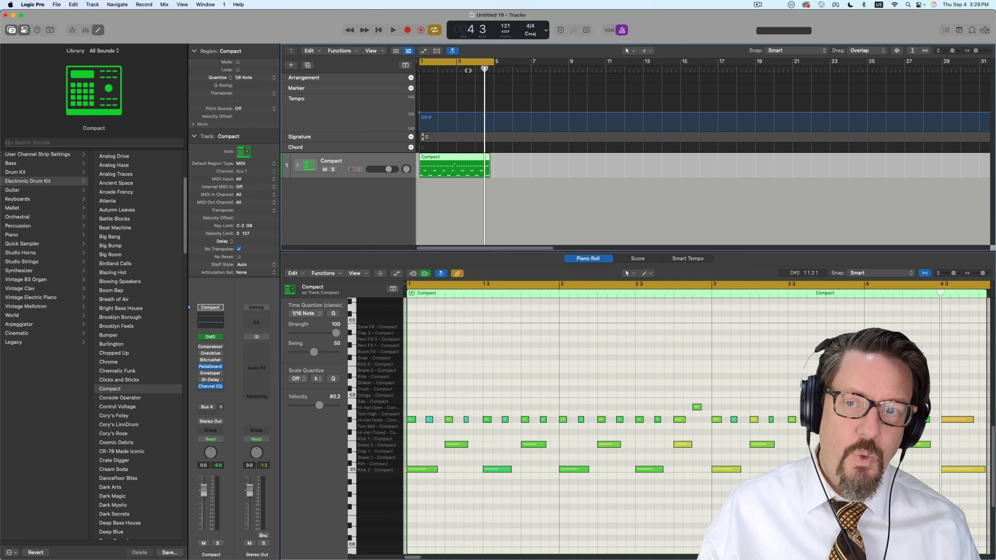
{"action": "left_click_drag", "start_coordinate": [484, 62], "coordinate": [395, 73]}
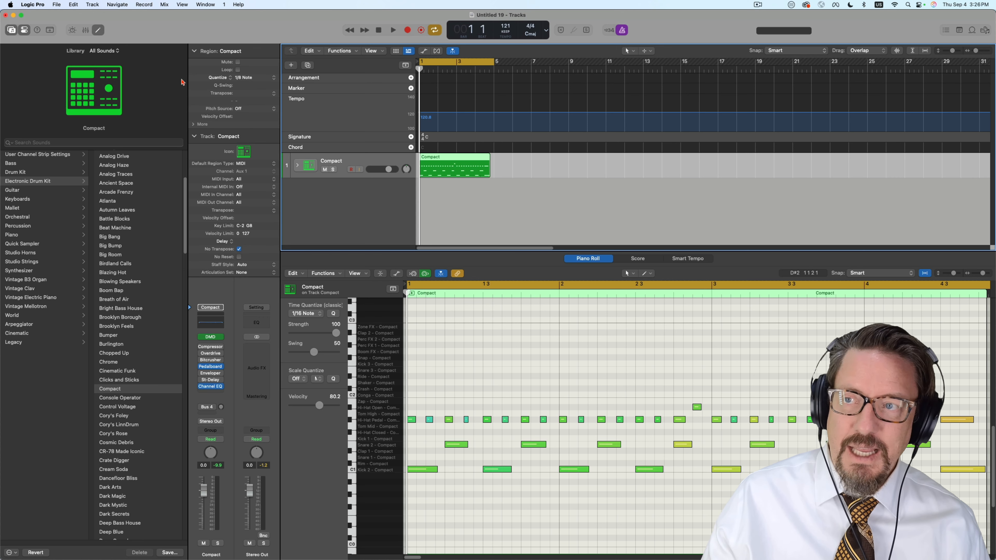
Add a software instrument track, load Vintage Electric Piano on it, and adjust the instrument's volume
{"action": "left_click", "coordinate": [96, 6]}
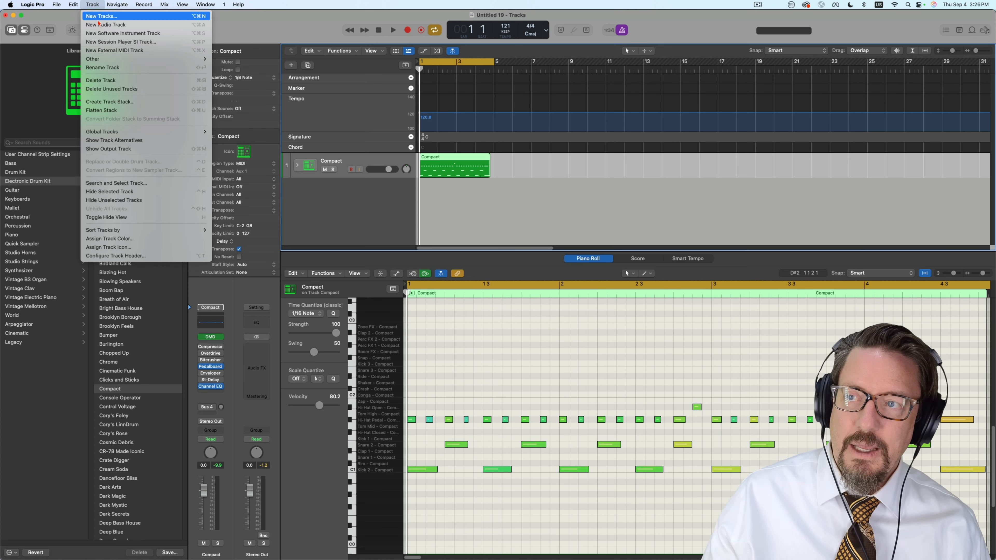
{"action": "left_click", "coordinate": [103, 34]}
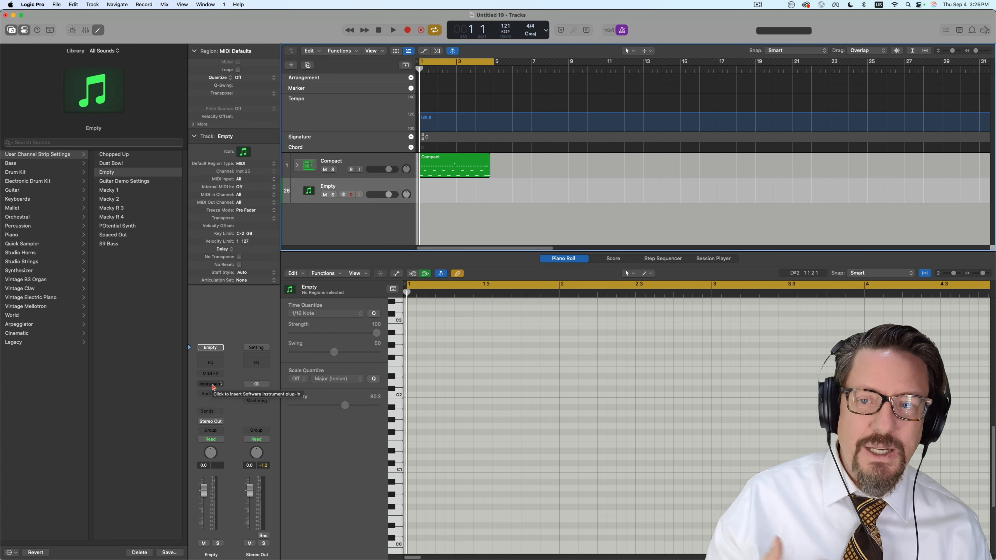
{"action": "left_click", "coordinate": [213, 385]}
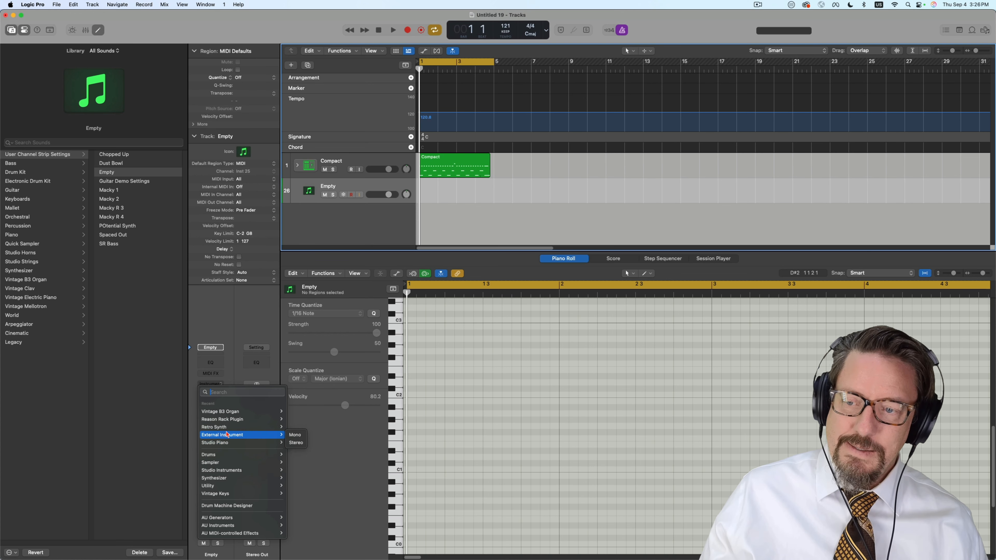
{"action": "mouse_move", "coordinate": [231, 429]}
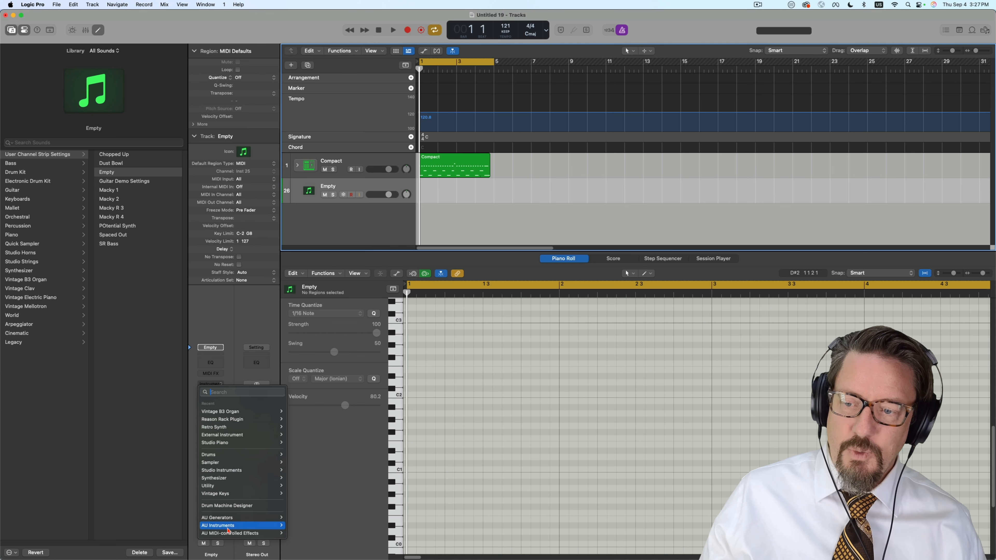
{"action": "mouse_move", "coordinate": [229, 495]}
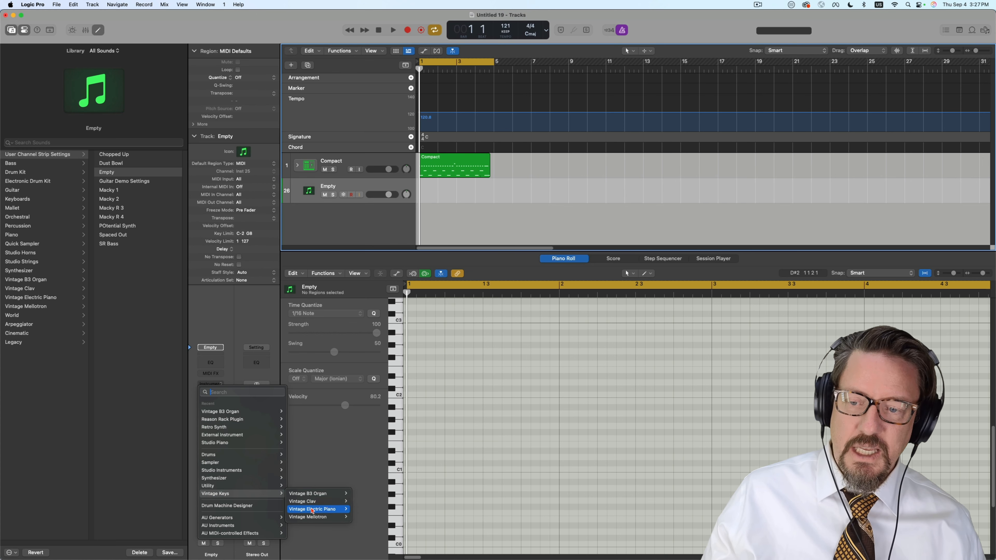
{"action": "left_click", "coordinate": [366, 516]}
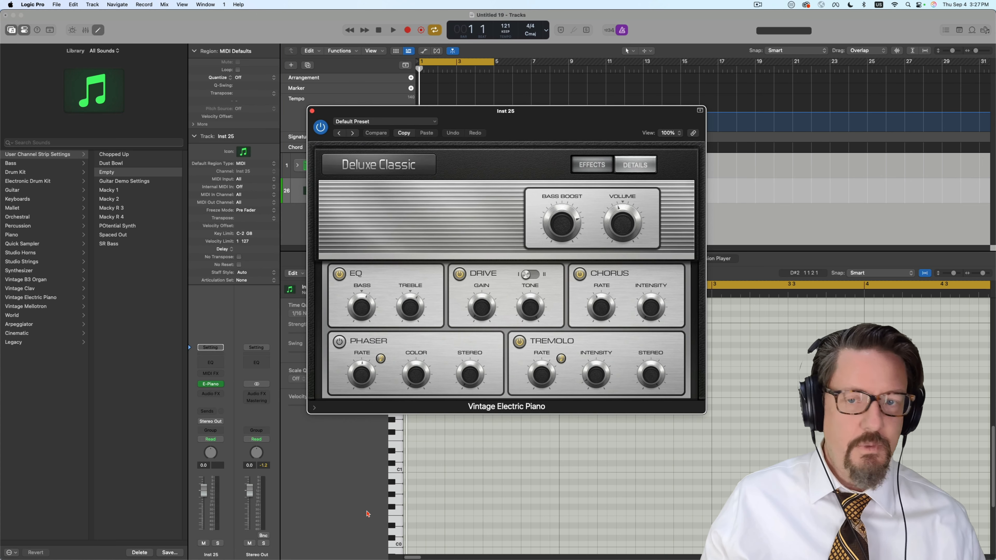
{"action": "left_click_drag", "start_coordinate": [561, 216], "coordinate": [623, 218]}
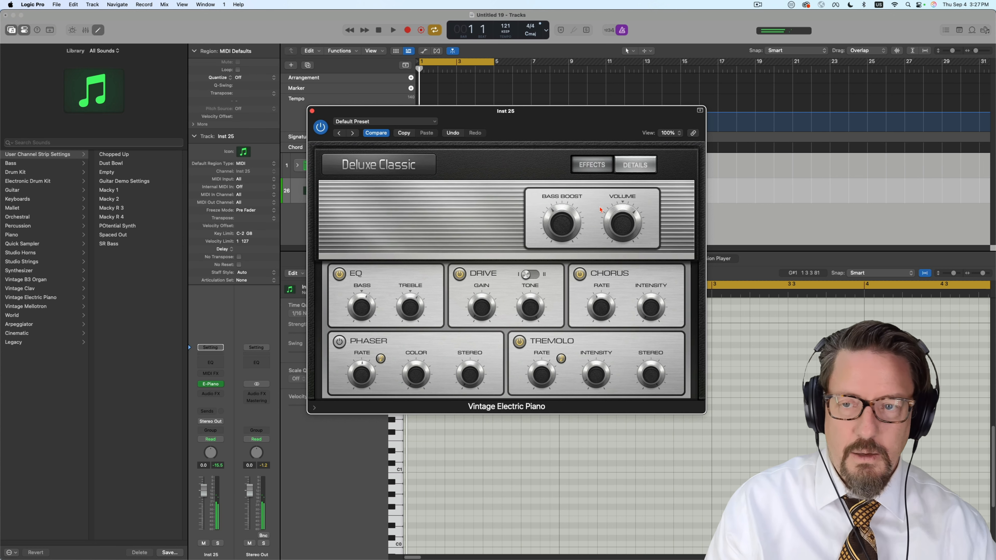
{"action": "left_click", "coordinate": [312, 113]}
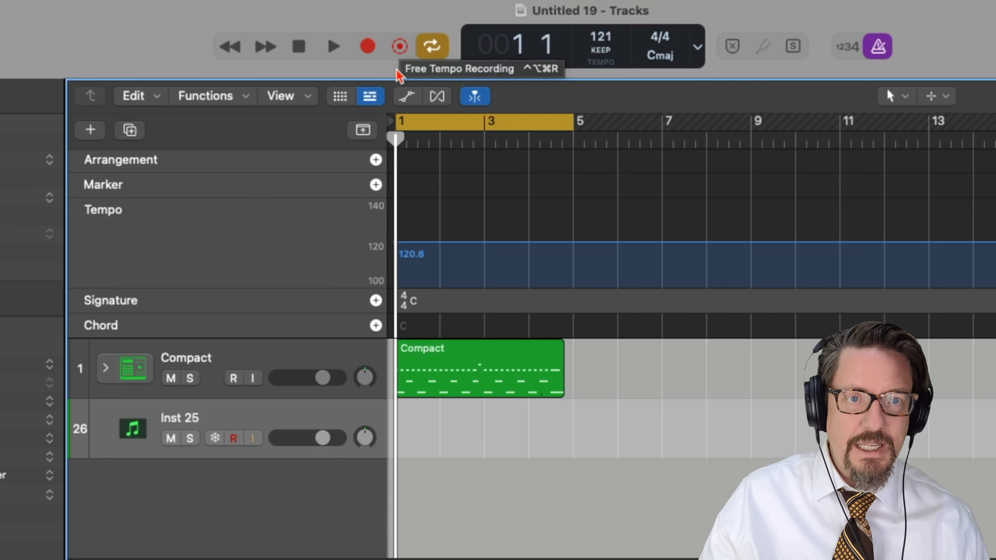
Customize the control bar to include Flashback Capture among the transport controls
{"action": "right_click", "coordinate": [176, 42]}
{"action": "left_click", "coordinate": [216, 48]}
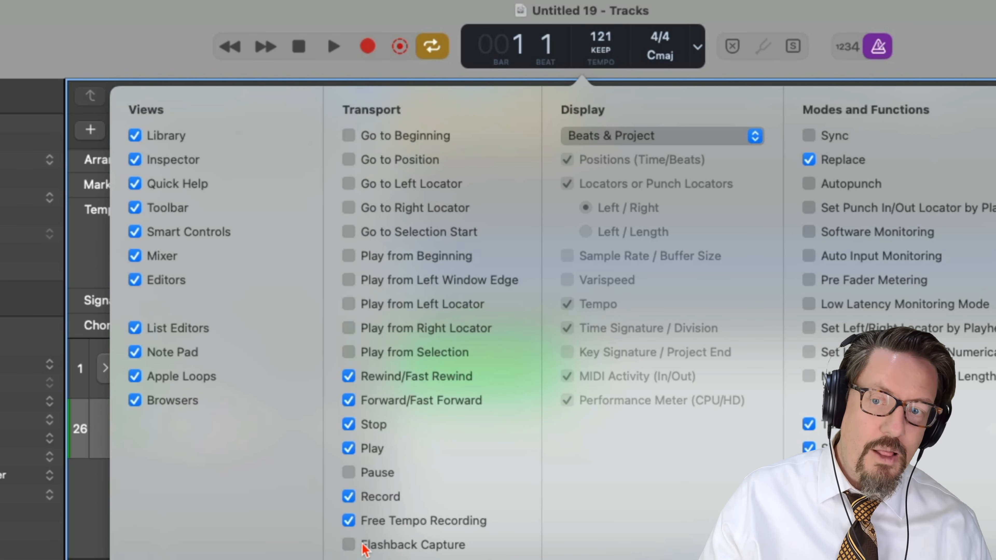
{"action": "left_click", "coordinate": [349, 546]}
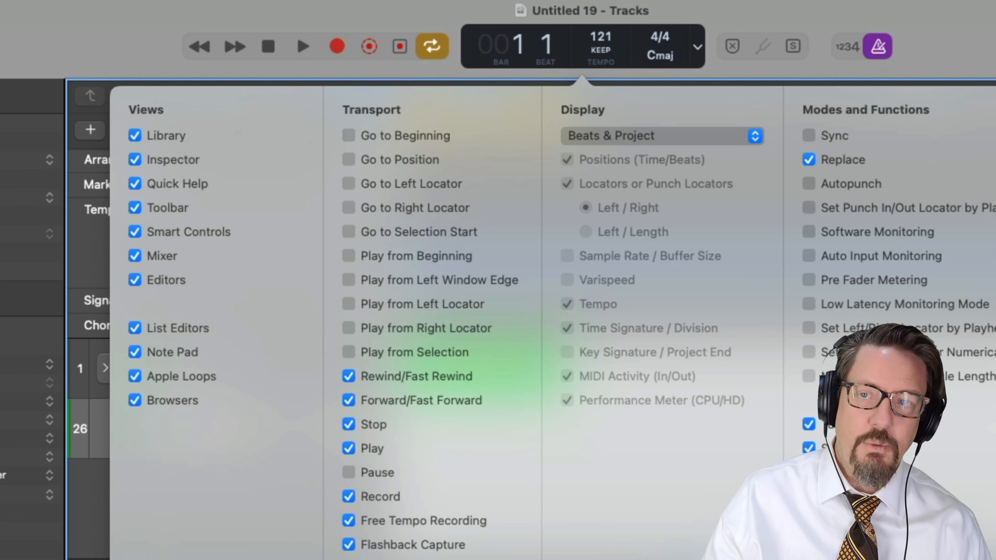
{"action": "left_click", "coordinate": [358, 18]}
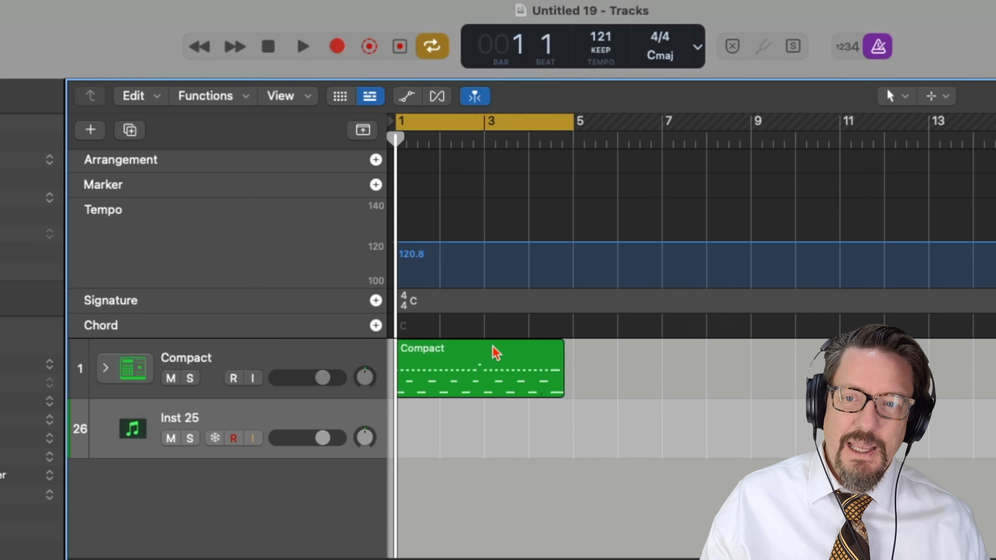
Move the Compact region to start at bar 3 and shift the cycle range to bars 3 through 7
{"action": "left_click_drag", "start_coordinate": [466, 359], "coordinate": [555, 360]}
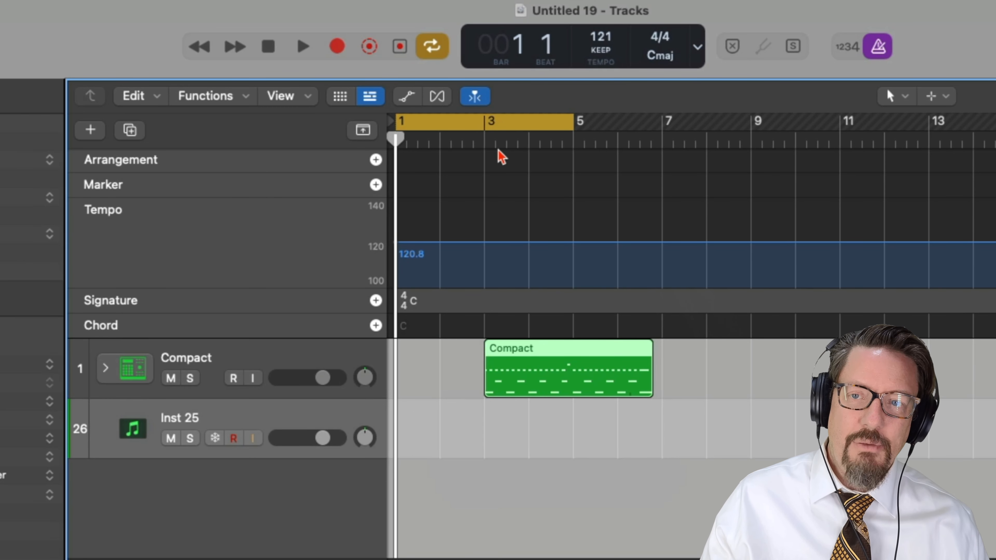
{"action": "left_click_drag", "start_coordinate": [457, 122], "coordinate": [543, 123]}
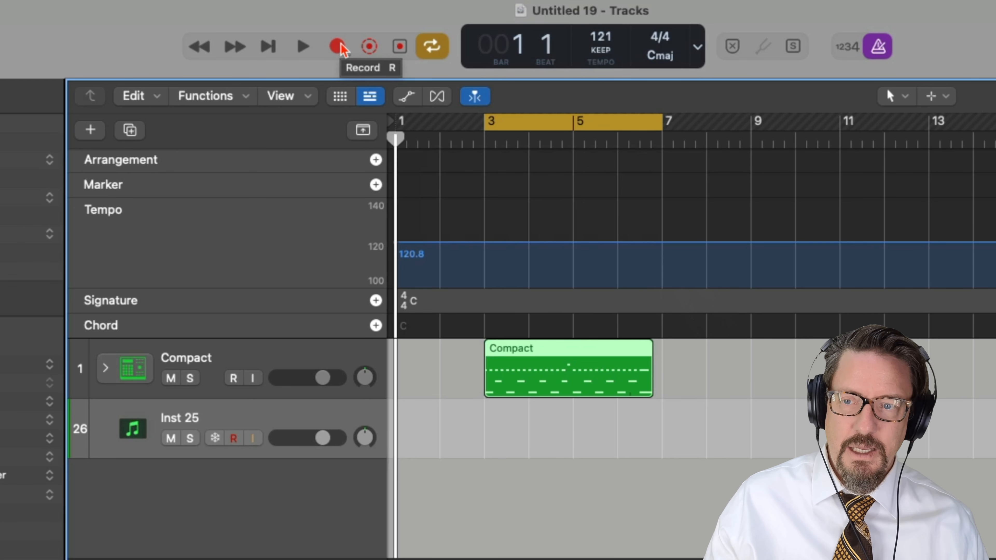
Rename the electric piano track as Keys
{"action": "double_click", "coordinate": [193, 420]}
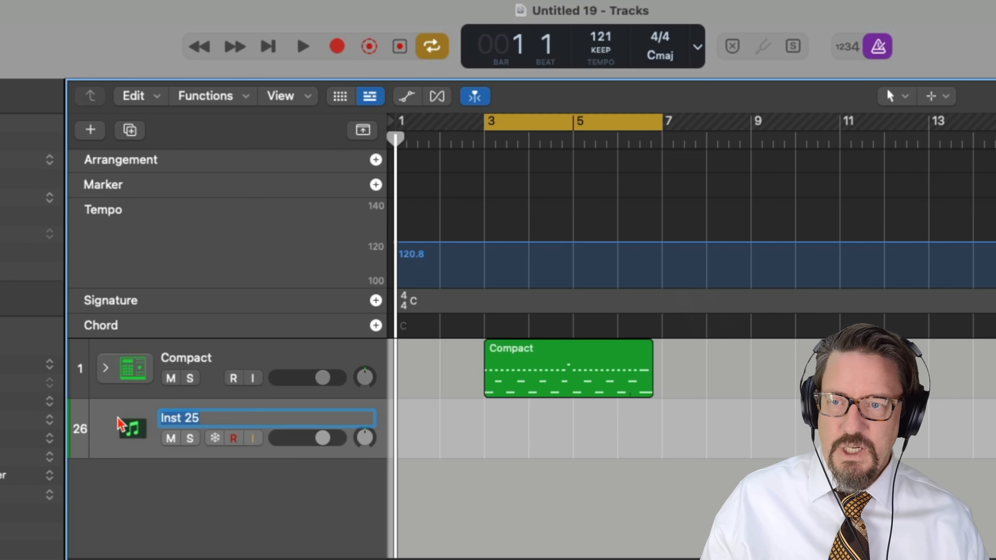
{"action": "type", "text": "Keys"}
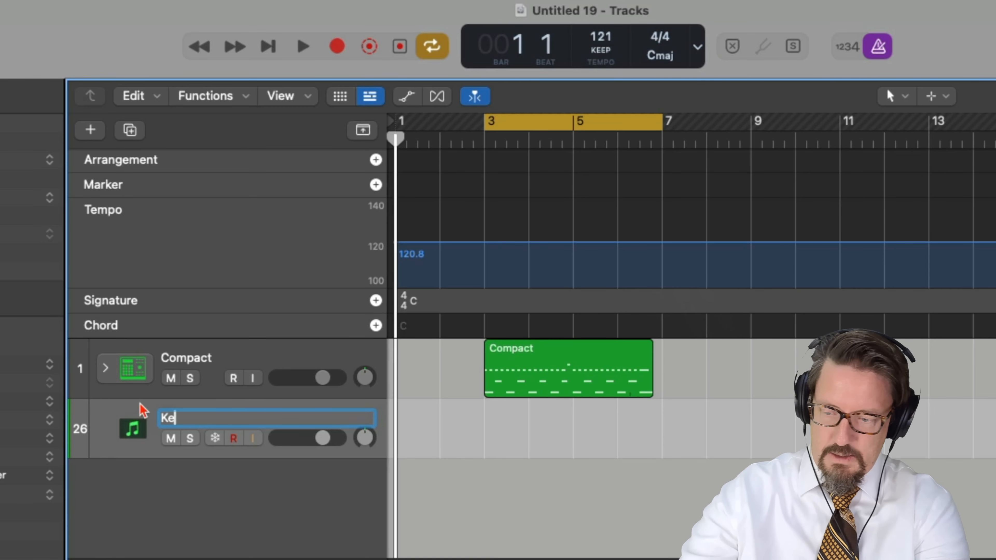
{"action": "key", "text": "Return"}
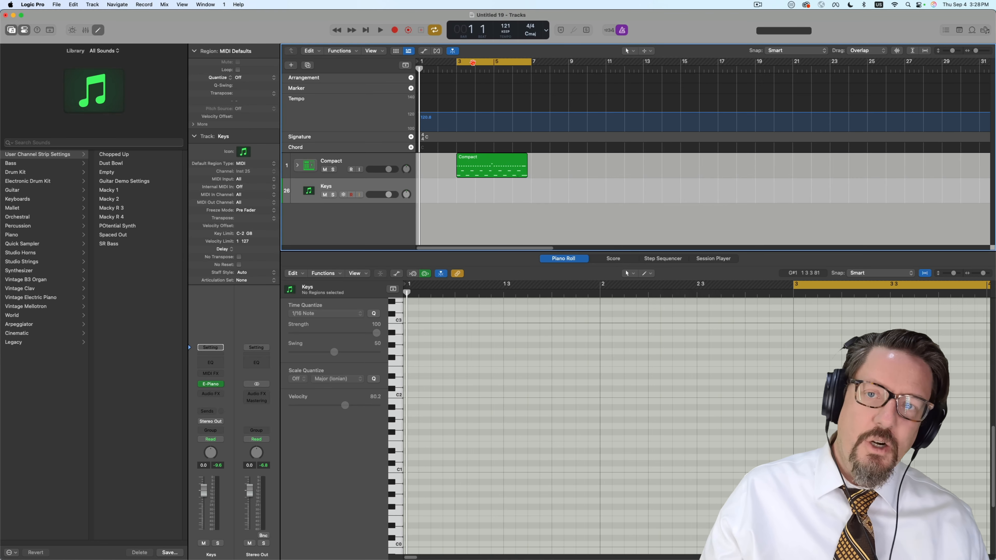
Turn off cycling, record the Keys part with Free Tempo Recording, and apply its region tempo to the project
{"action": "left_click", "coordinate": [472, 63]}
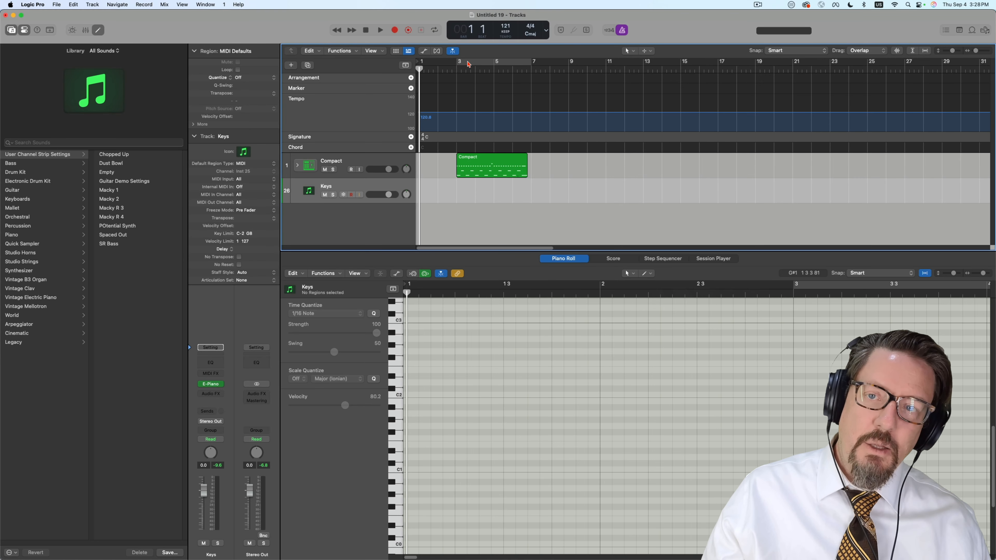
{"action": "left_click", "coordinate": [407, 31]}
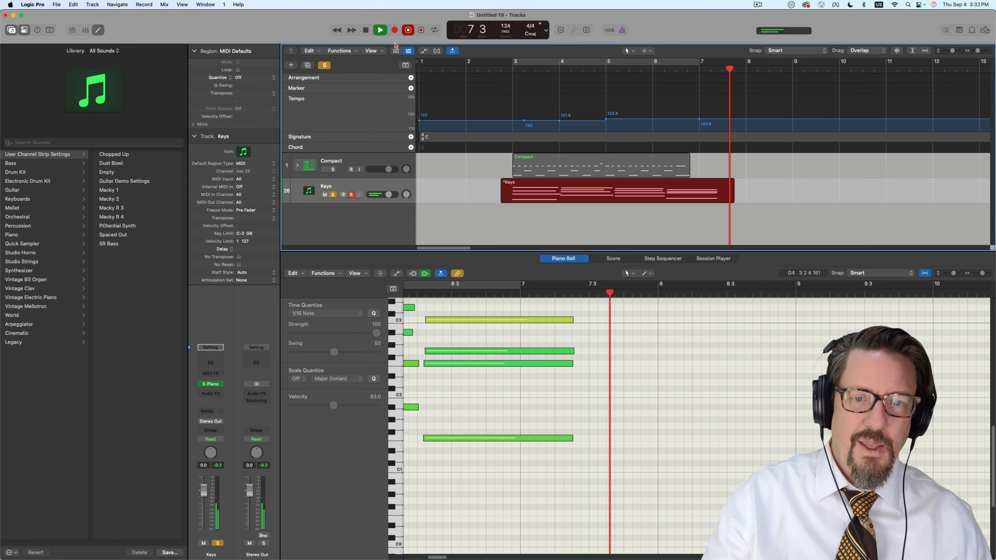
{"action": "left_click", "coordinate": [394, 30]}
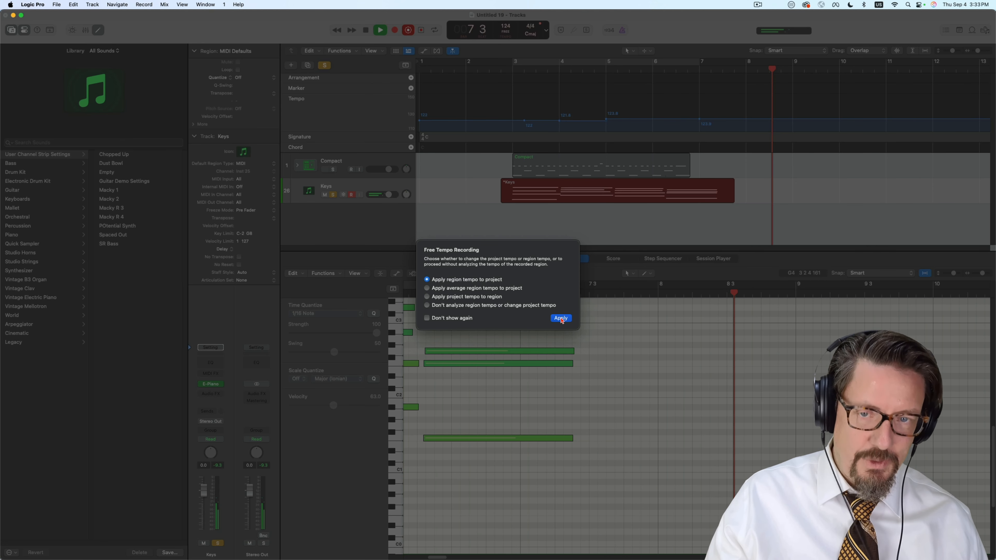
{"action": "left_click", "coordinate": [561, 318]}
Examine the Keys region in the Smart Tempo editor and play both parts from bar 3
{"action": "left_click", "coordinate": [574, 185]}
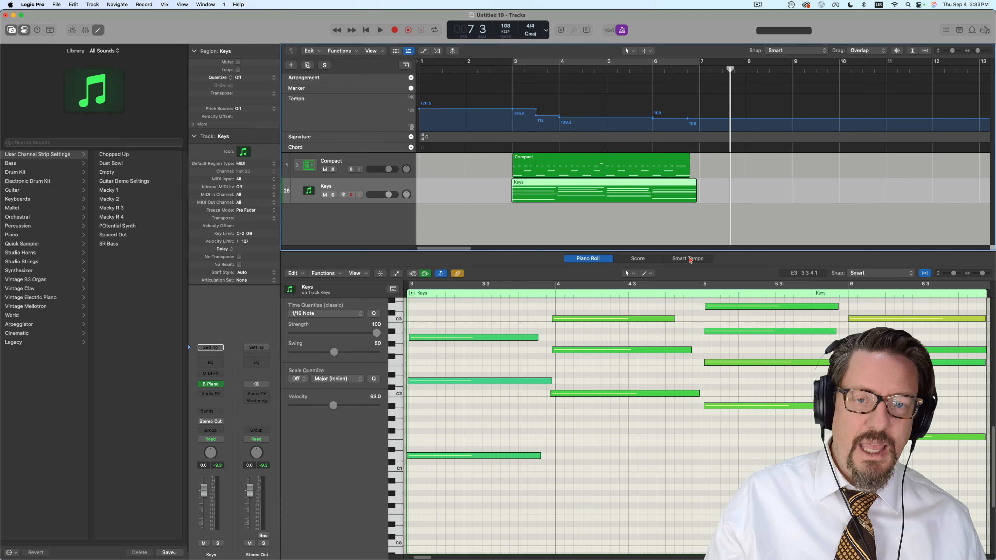
{"action": "left_click", "coordinate": [682, 260]}
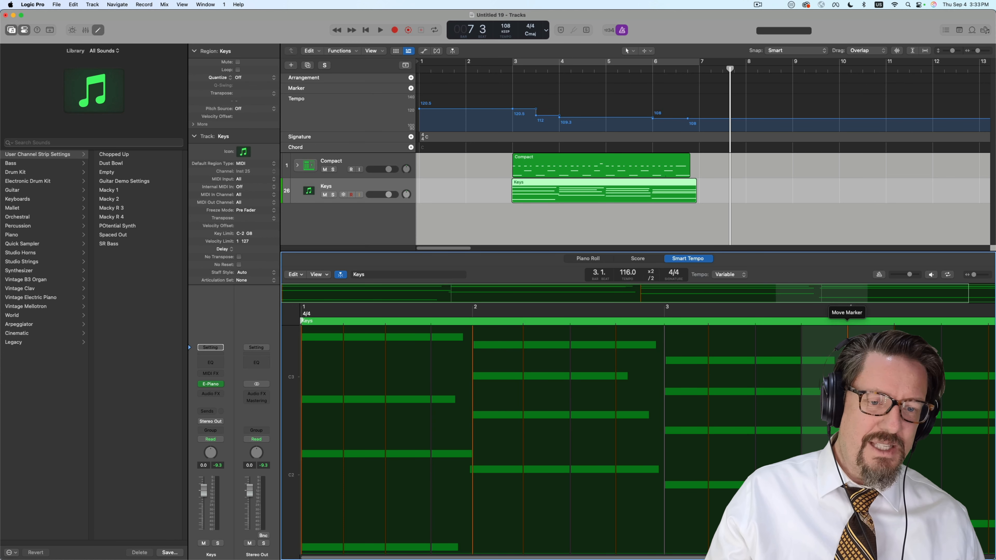
{"action": "double_click", "coordinate": [506, 71]}
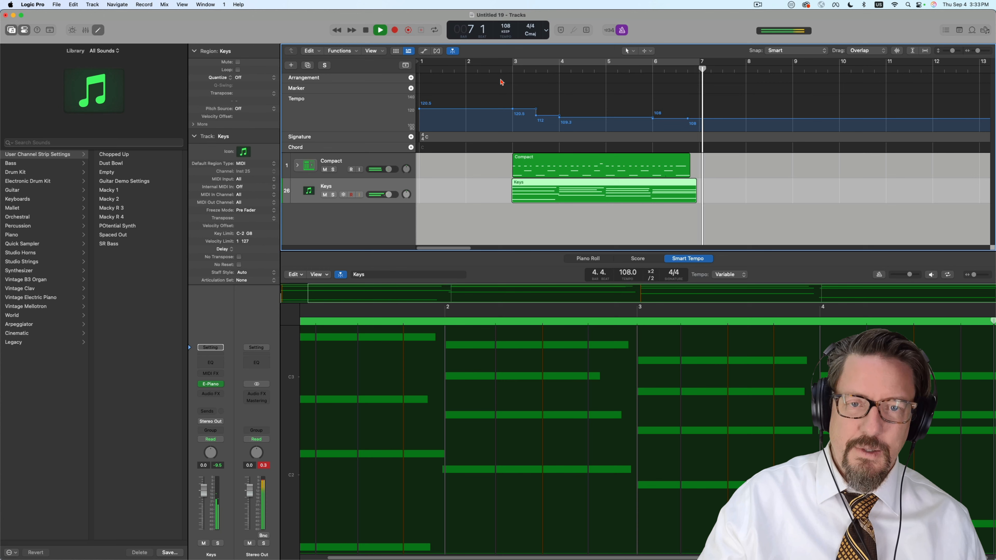
{"action": "key", "text": "space"}
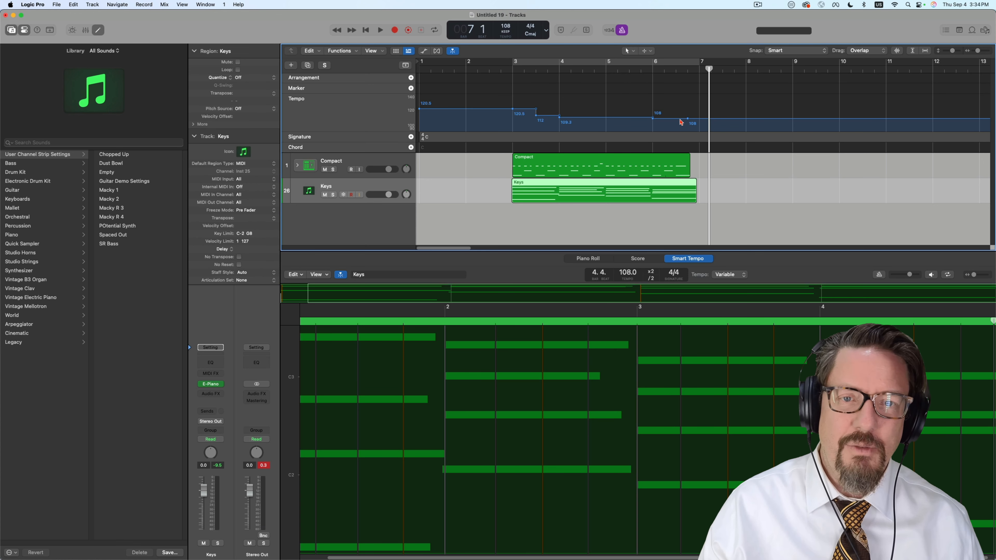
Flatten the tempo changes to a constant 108 across the project and play the result from bar 3
{"action": "left_click_drag", "start_coordinate": [689, 121], "coordinate": [402, 126]}
{"action": "left_click", "coordinate": [512, 69]}
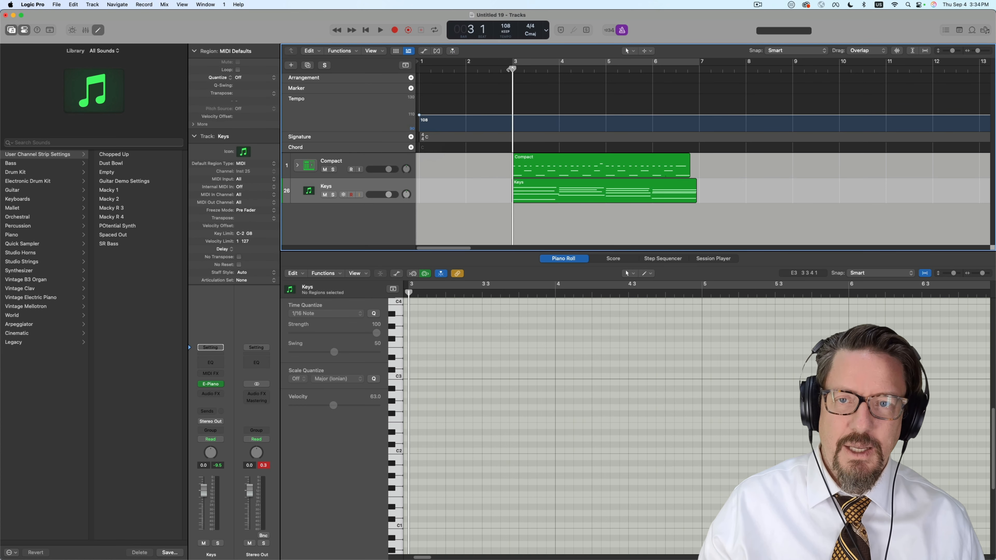
{"action": "key", "text": "space"}
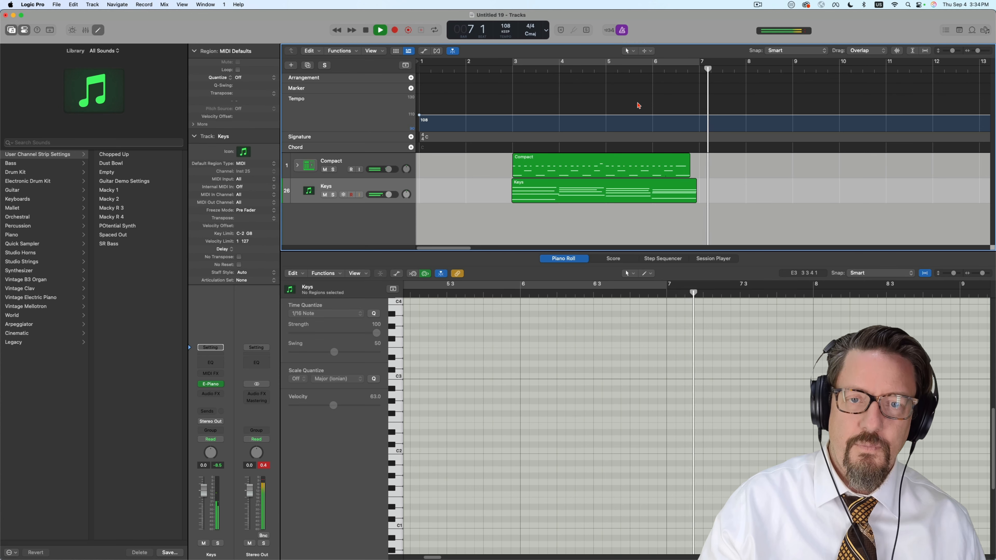
{"action": "key", "text": "space"}
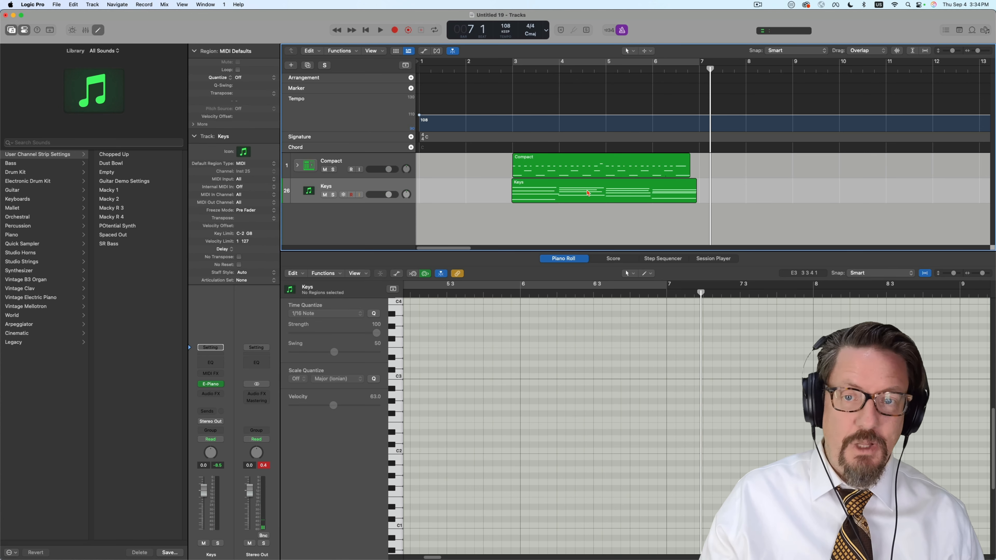
Add another software instrument track below Keys and load Retro Synth on it
{"action": "double_click", "coordinate": [354, 222]}
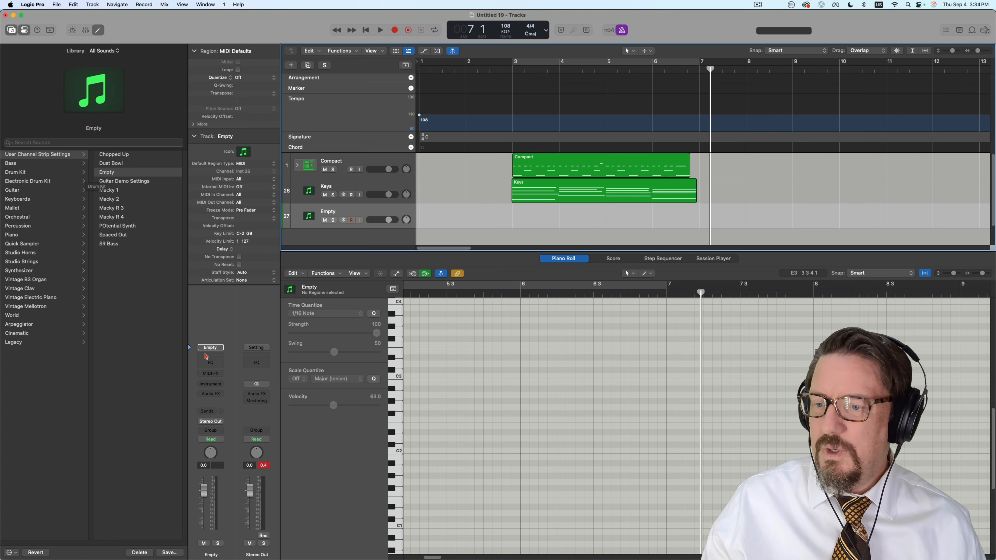
{"action": "left_click", "coordinate": [215, 385]}
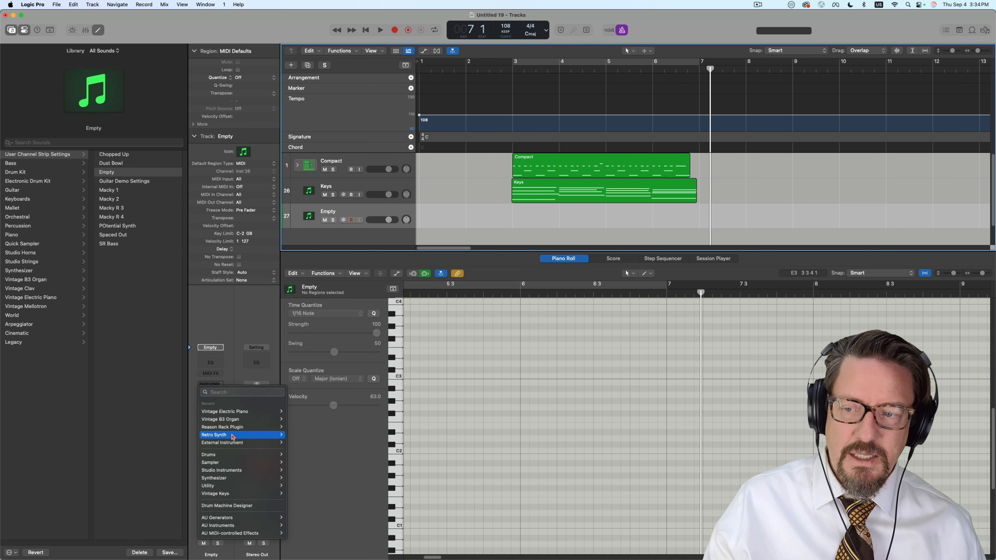
{"action": "left_click", "coordinate": [298, 436]}
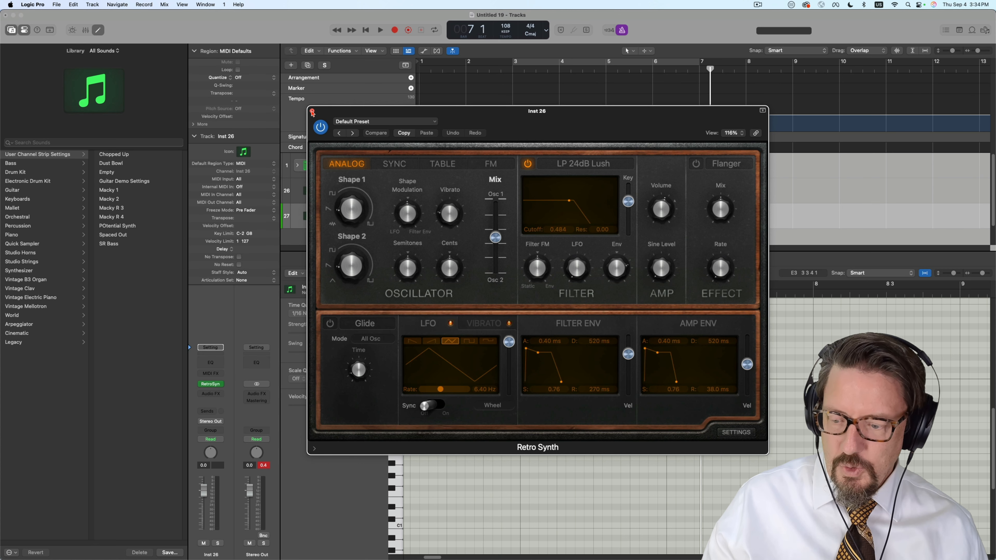
{"action": "left_click", "coordinate": [312, 112]}
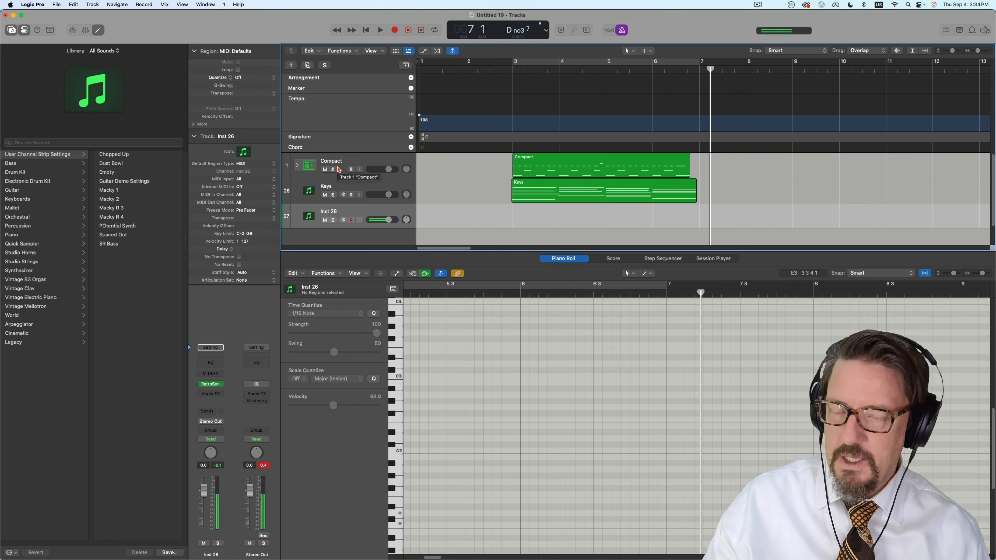
Record the Retro Synth part from bar 1 with Free Tempo Recording and apply the project tempo to the region
{"action": "key", "text": "Return"}
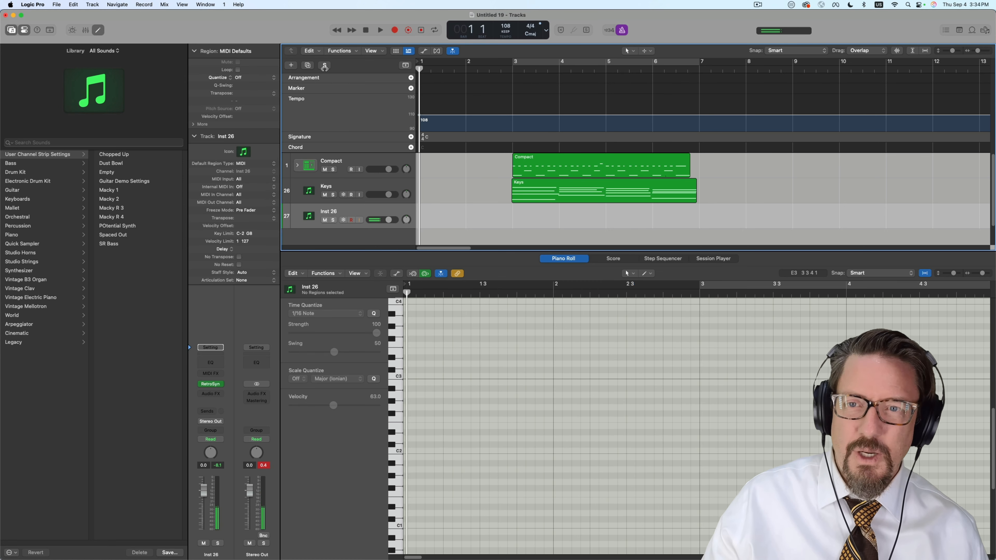
{"action": "left_click", "coordinate": [408, 30]}
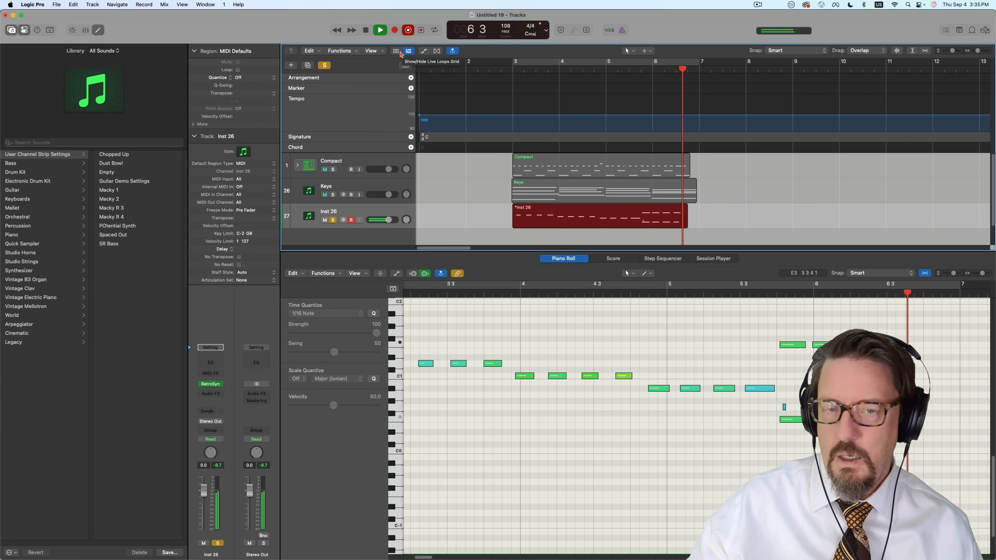
{"action": "key", "text": "space"}
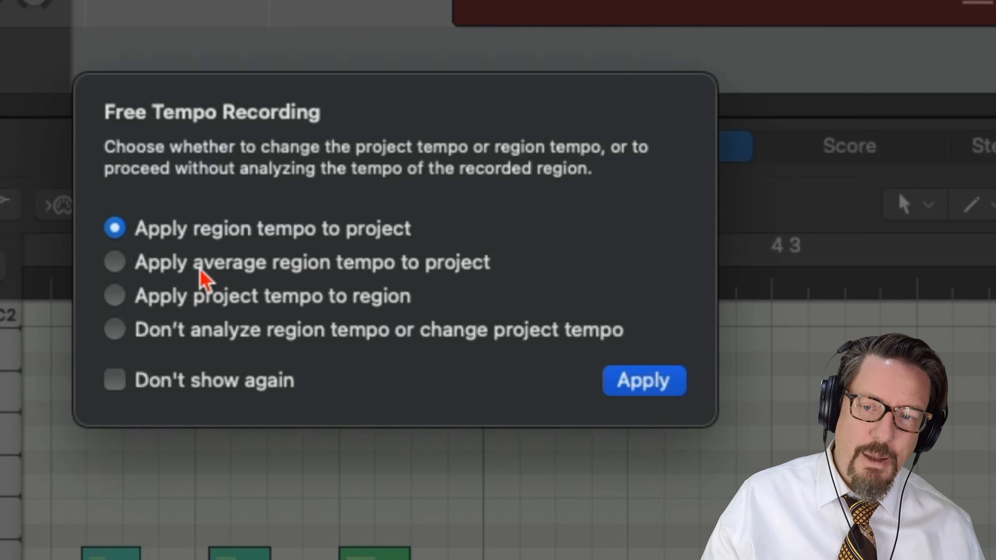
{"action": "left_click", "coordinate": [194, 294]}
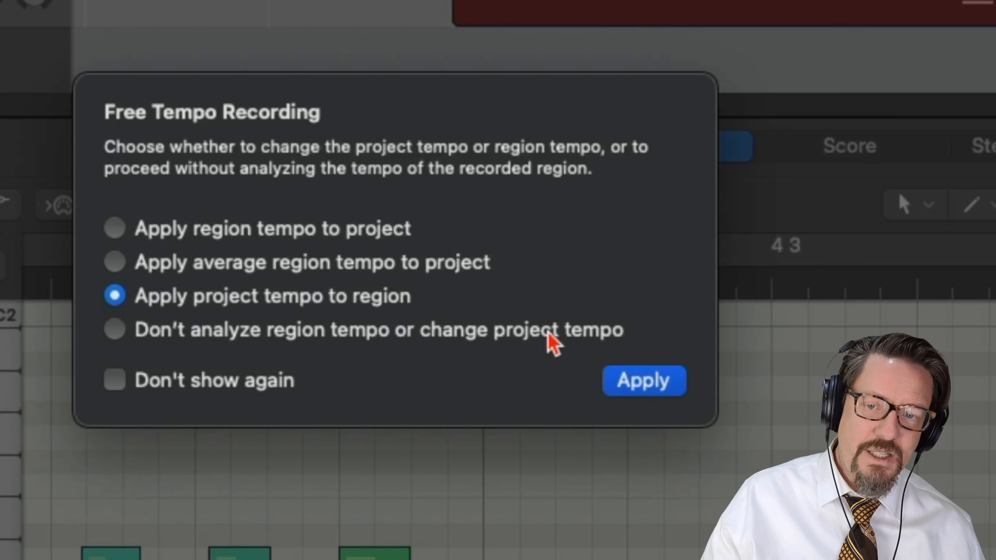
{"action": "left_click", "coordinate": [645, 394]}
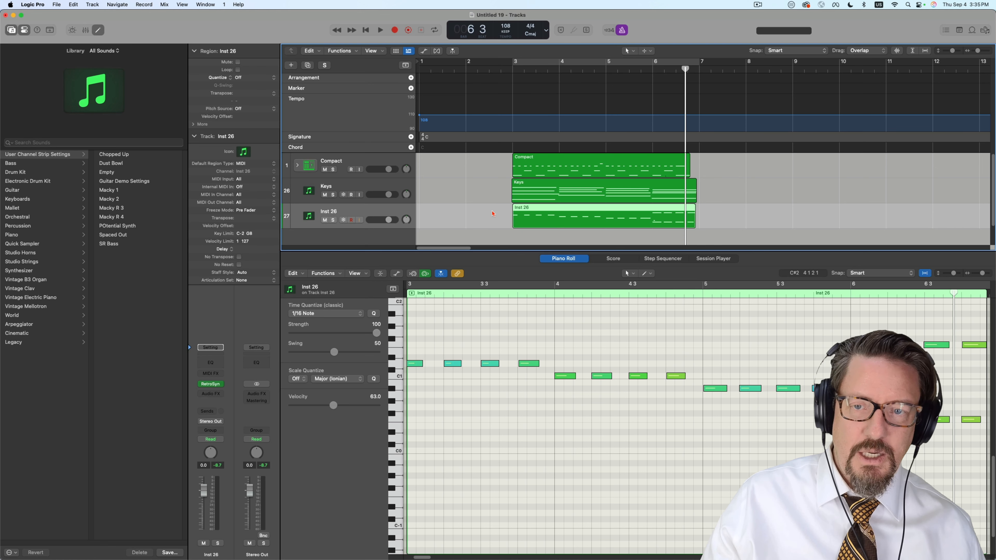
Delete the stray short low note just before bar 6 in the Inst 26 region, after viewing the region in the Smart Tempo editor
{"action": "left_click_drag", "start_coordinate": [492, 212], "coordinate": [607, 245]}
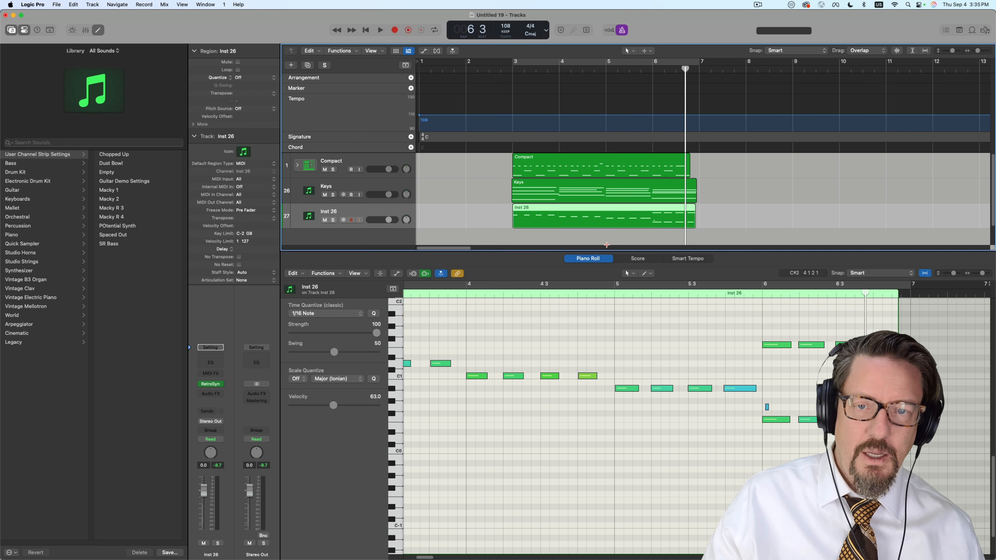
{"action": "left_click", "coordinate": [689, 259]}
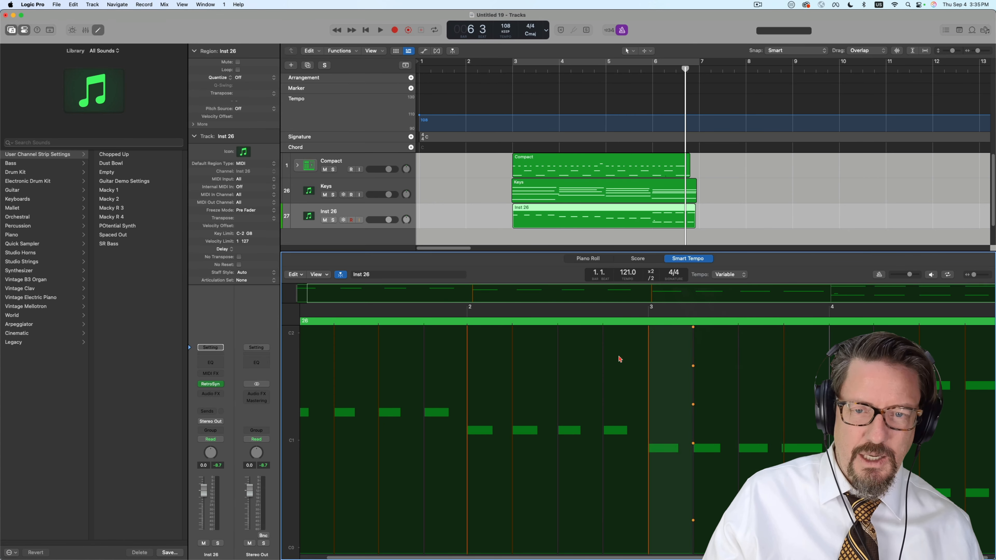
{"action": "left_click", "coordinate": [590, 259]}
{"action": "left_click", "coordinate": [855, 407]}
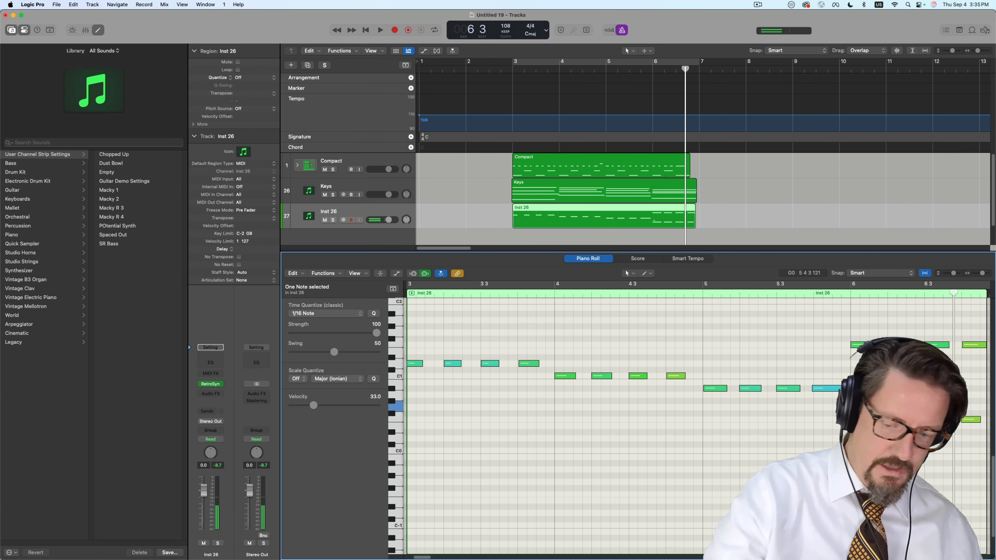
{"action": "key", "text": "Delete"}
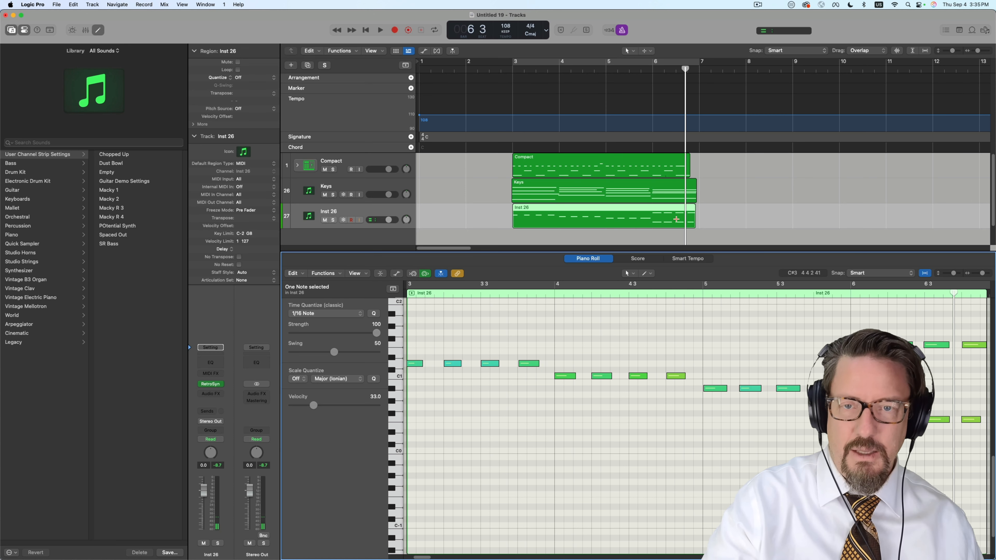
Play the Compact, Keys and Inst 26 parts together from bar 3
{"action": "key", "text": "Return"}
{"action": "double_click", "coordinate": [511, 69]}
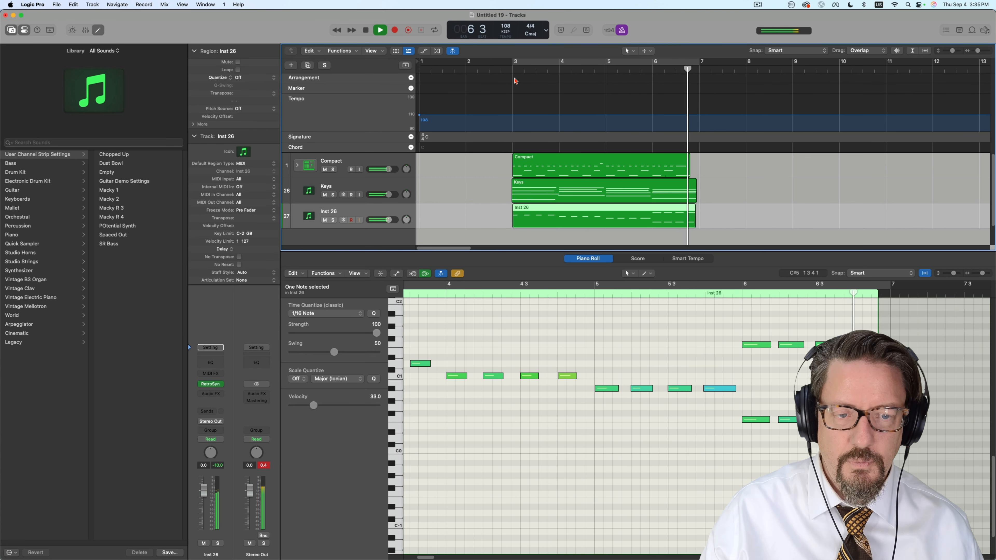
{"action": "key", "text": "space"}
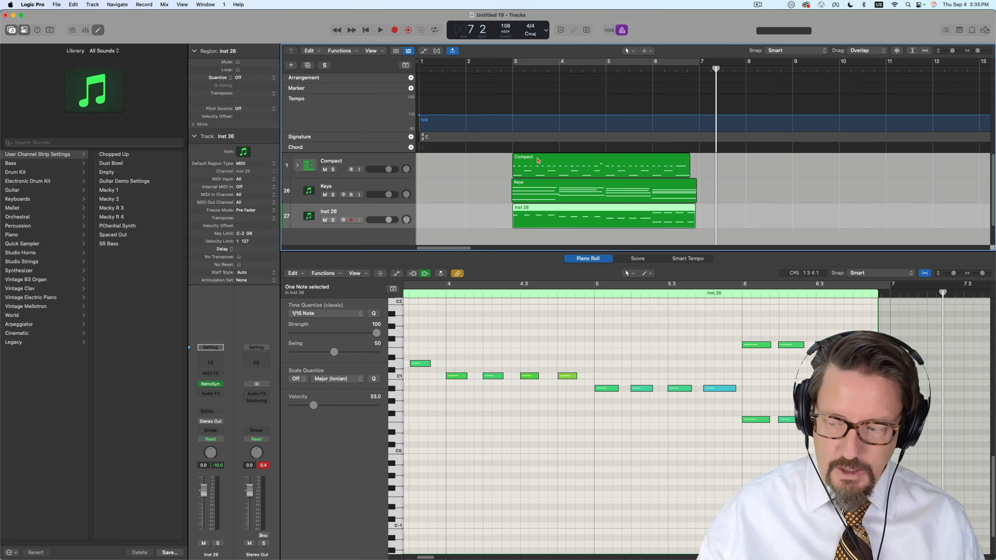
Copy the Compact drum region to bar 8 and set the cycle range from bar 8 to bar 12
{"action": "left_click_drag", "start_coordinate": [540, 161], "coordinate": [773, 168]}
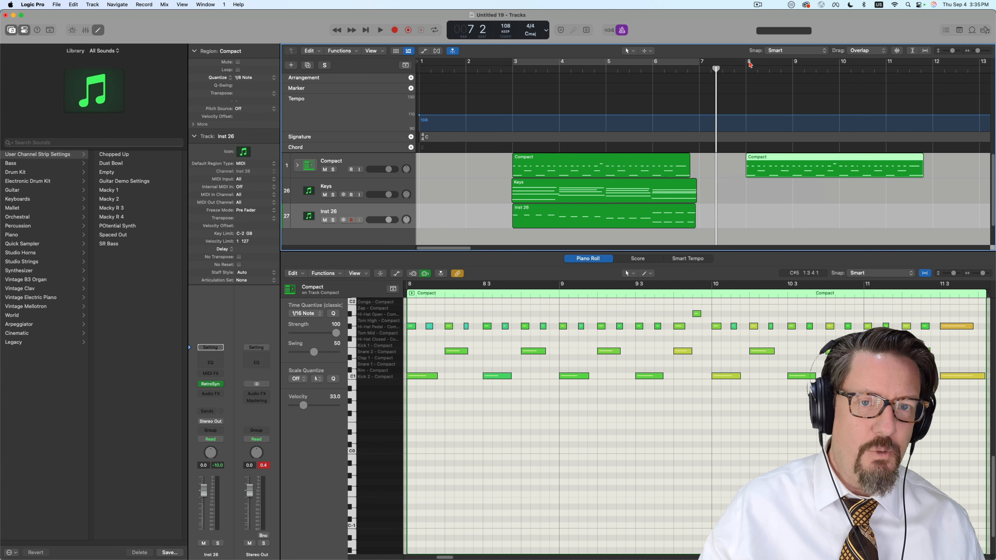
{"action": "left_click_drag", "start_coordinate": [749, 64], "coordinate": [928, 71]}
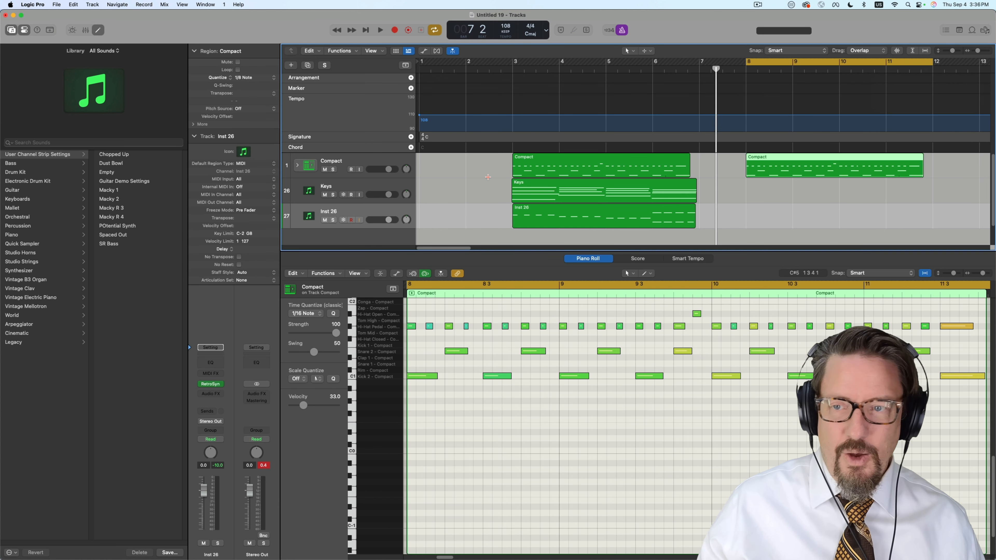
Turn on the count-in and record a new Keys part over the cycle range from bar 8 to bar 12
{"action": "left_click", "coordinate": [374, 189]}
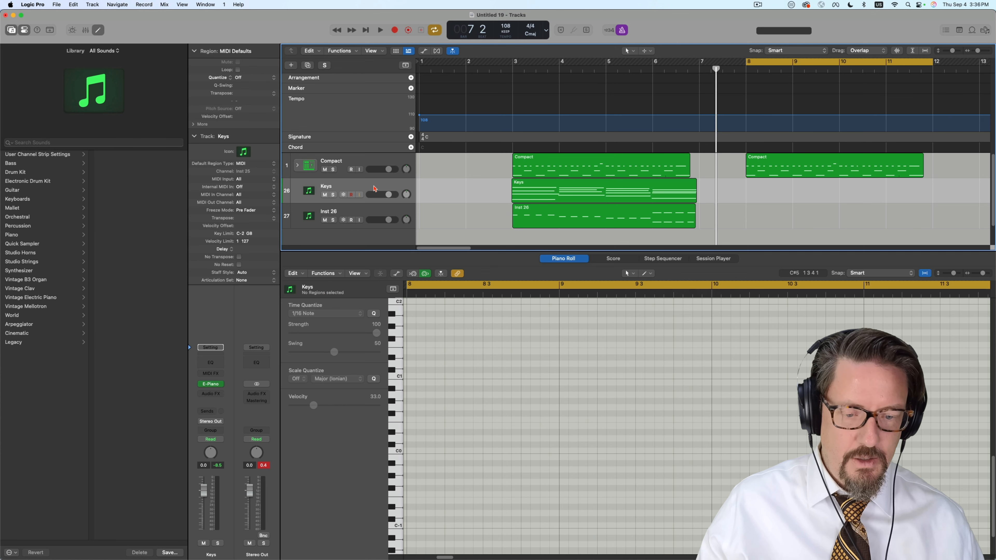
{"action": "key", "text": "r"}
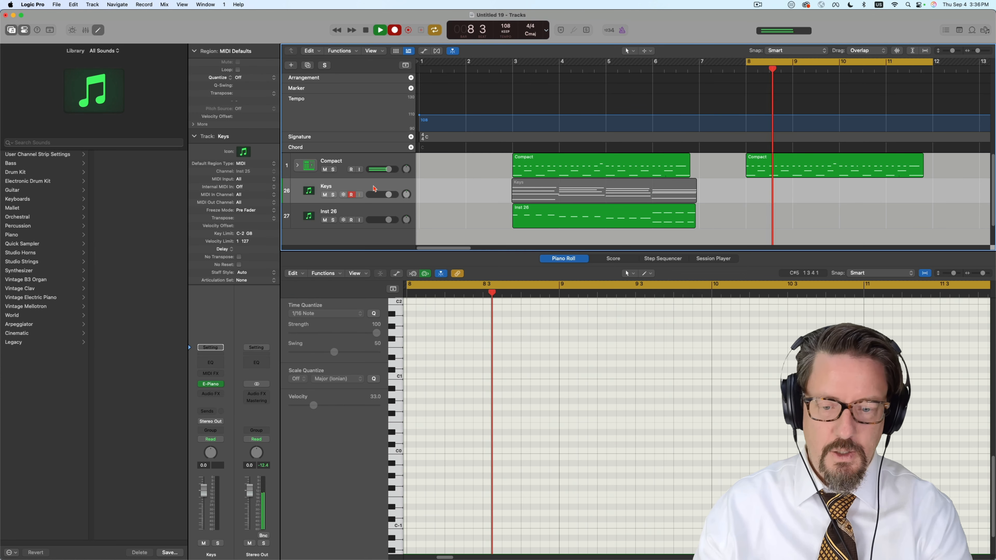
{"action": "key", "text": "space"}
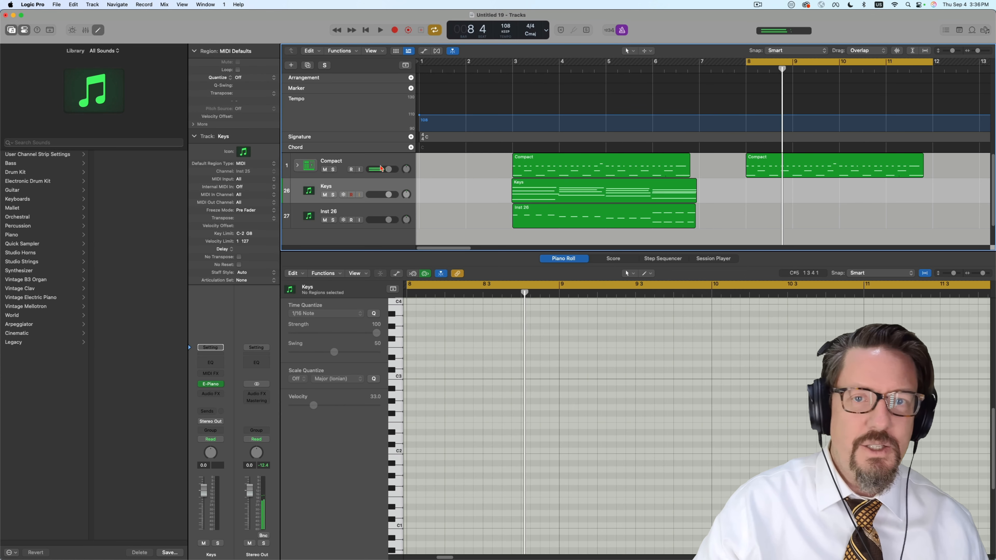
{"action": "left_click", "coordinate": [609, 30]}
{"action": "right_click", "coordinate": [610, 33]}
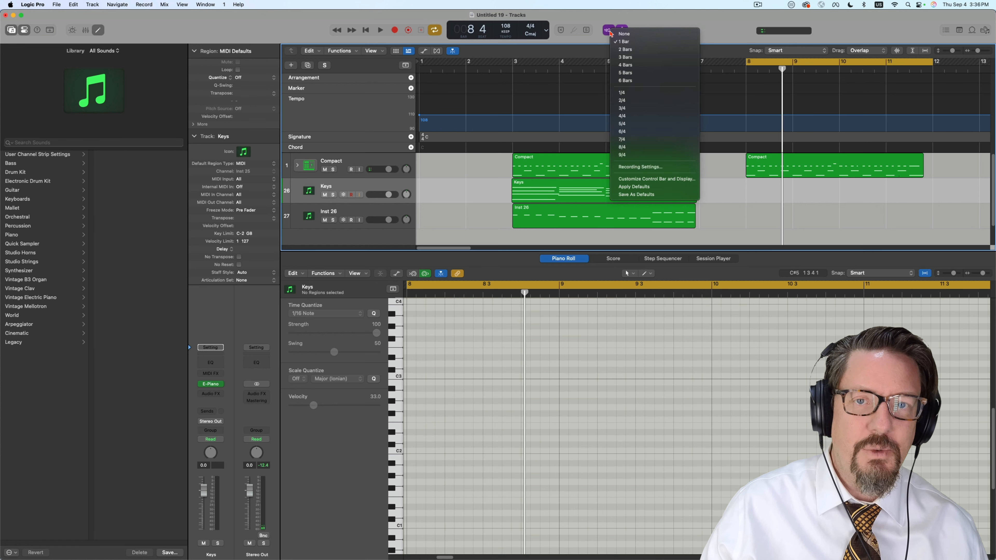
{"action": "left_click", "coordinate": [622, 19]}
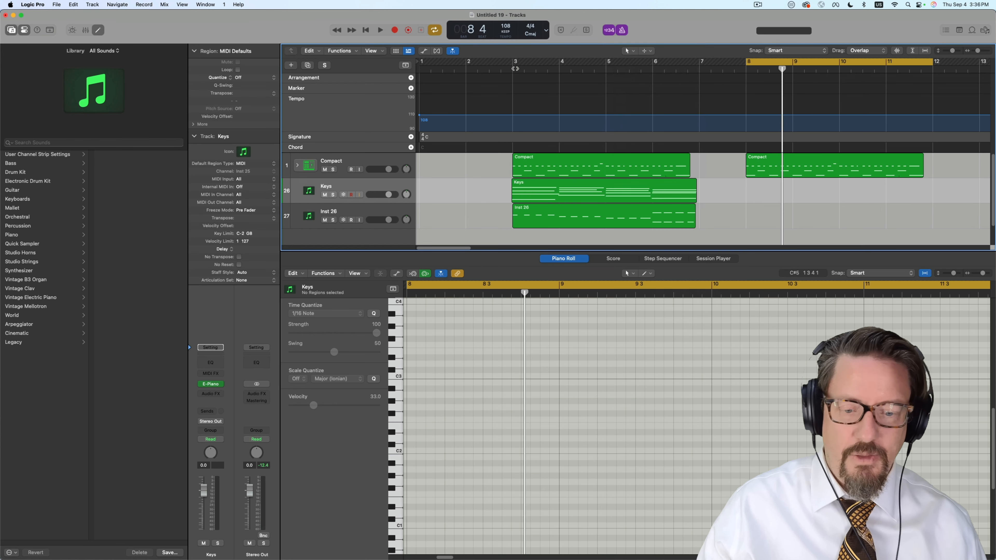
{"action": "key", "text": "r"}
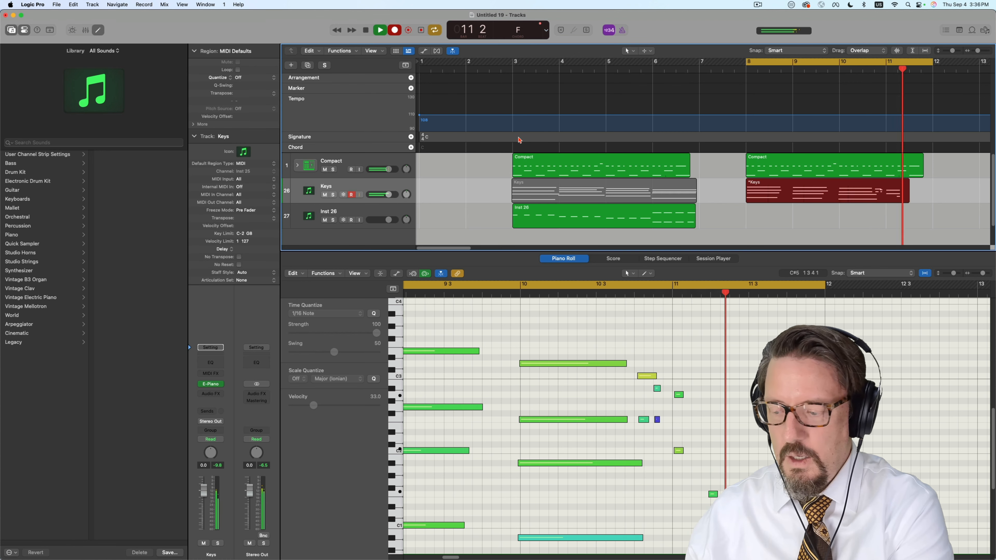
{"action": "key", "text": "space"}
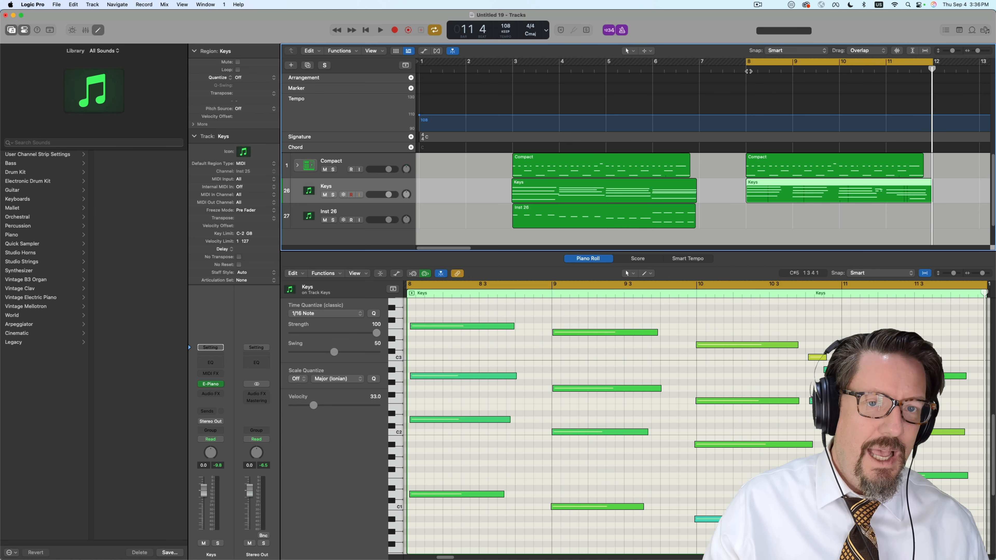
Record a new Inst 26 synth part over the cycle range from bar 8 and play it back with the other tracks
{"action": "left_click", "coordinate": [363, 210]}
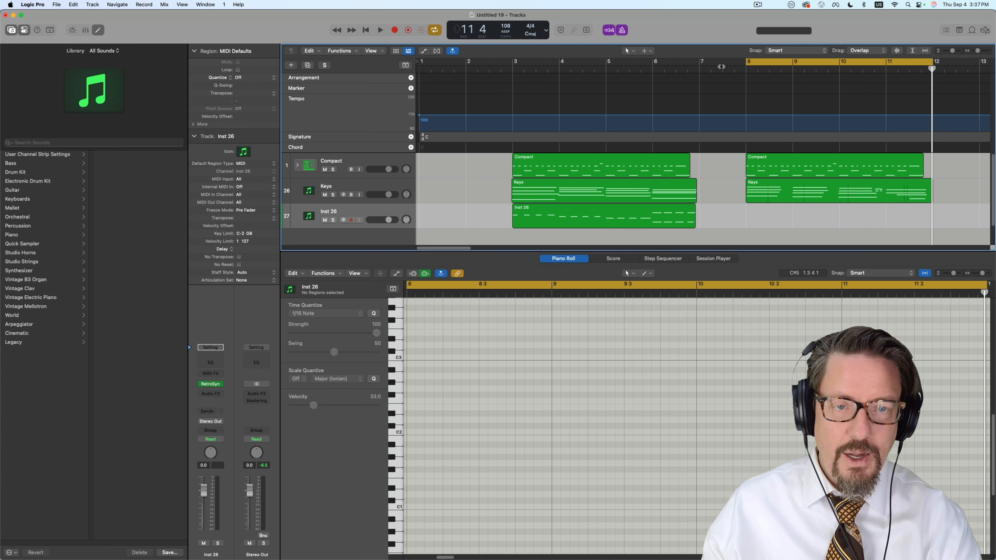
{"action": "key", "text": "r"}
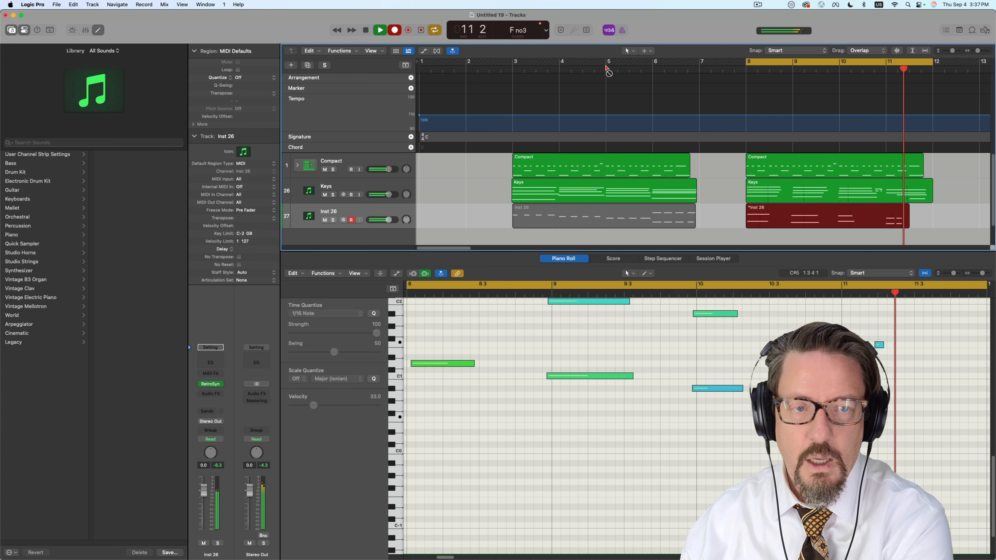
{"action": "key", "text": "space"}
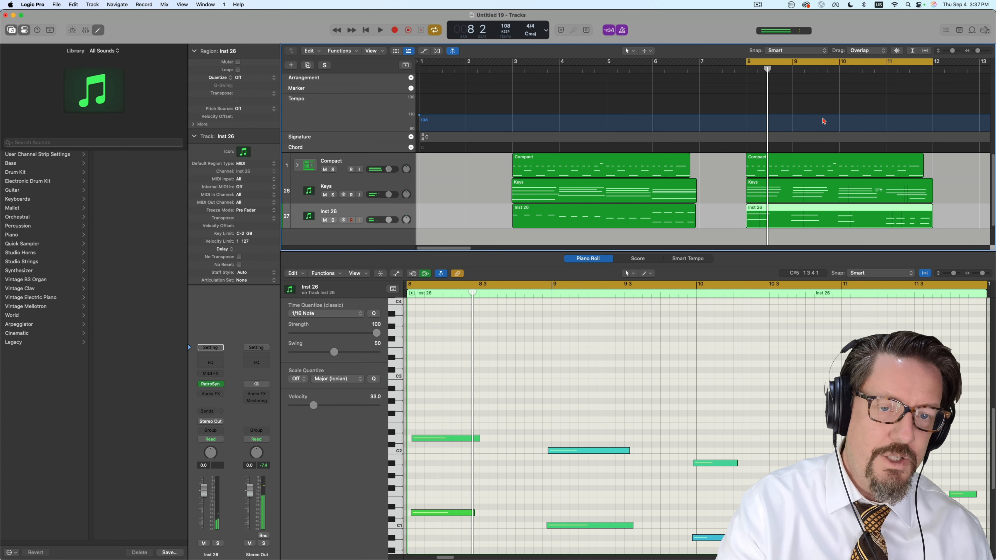
{"action": "key", "text": "space"}
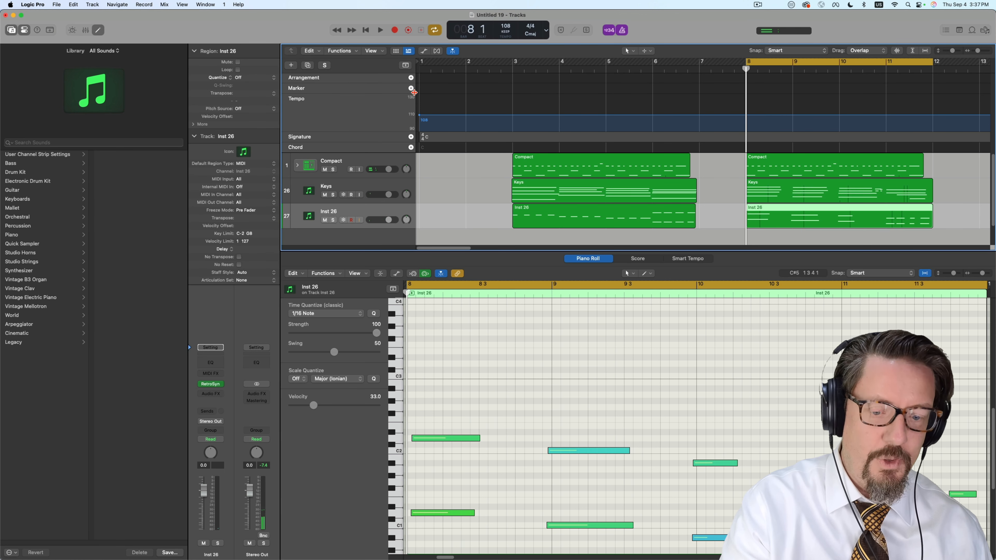
{"action": "key", "text": "space"}
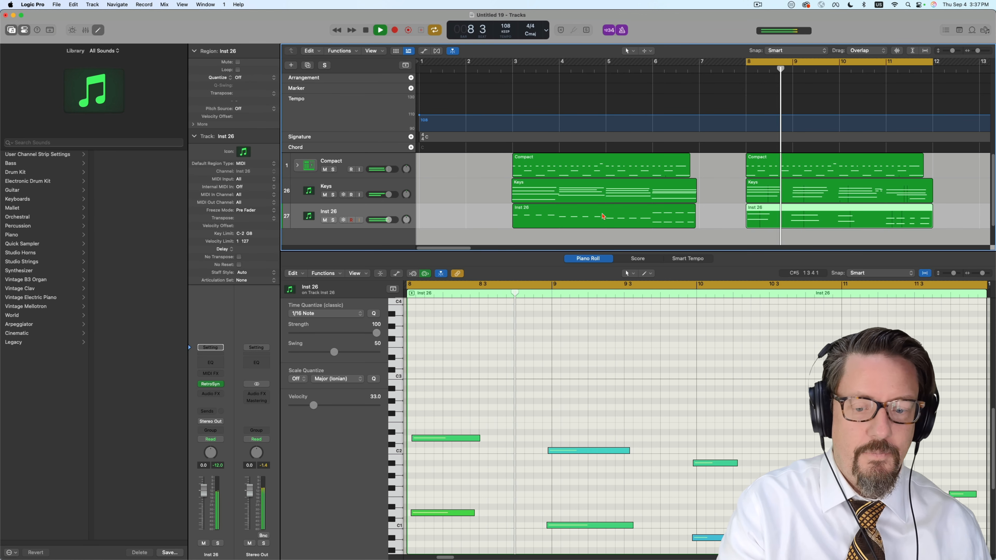
{"action": "key", "text": "space"}
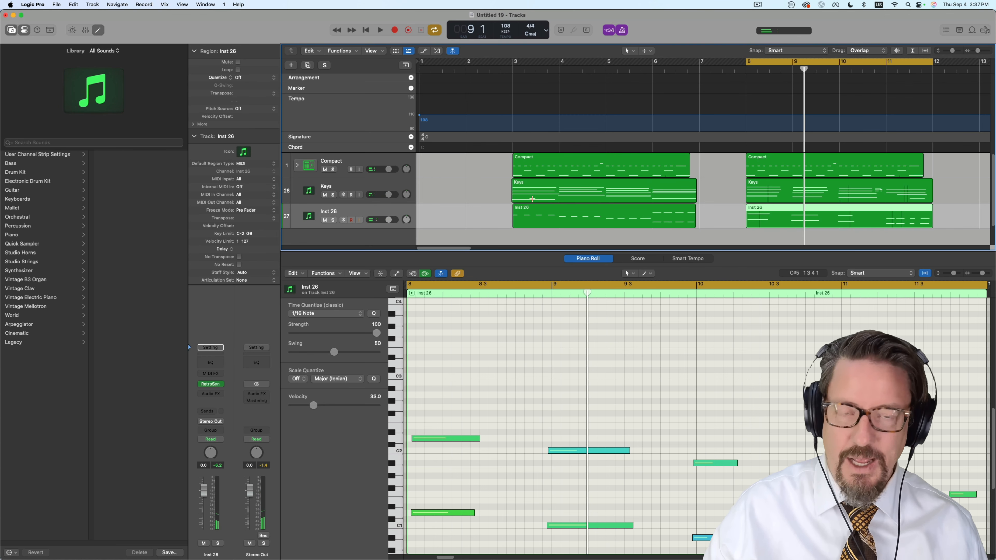
With cycle off, place the unrecorded Keys performance at bar 13 using Flashback Capture and play its beginning
{"action": "scroll", "coordinate": [525, 190], "scroll_direction": "right", "scroll_amount": 5}
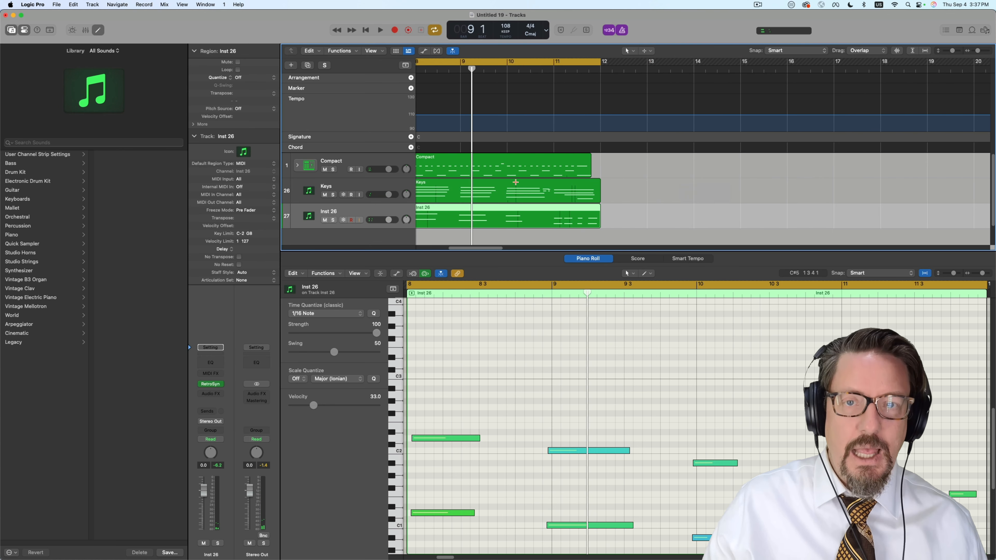
{"action": "left_click", "coordinate": [646, 69]}
{"action": "left_click", "coordinate": [546, 63]}
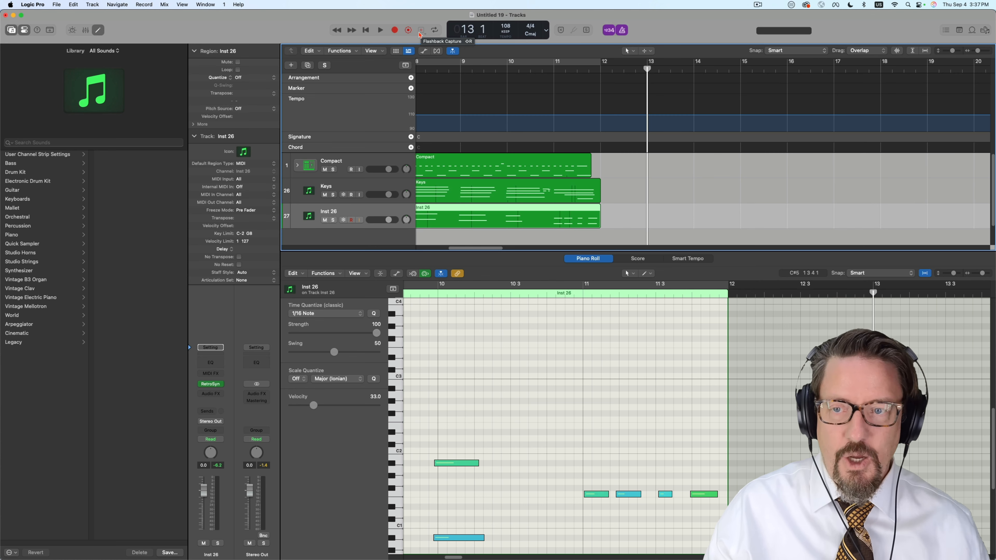
{"action": "left_click", "coordinate": [379, 184]}
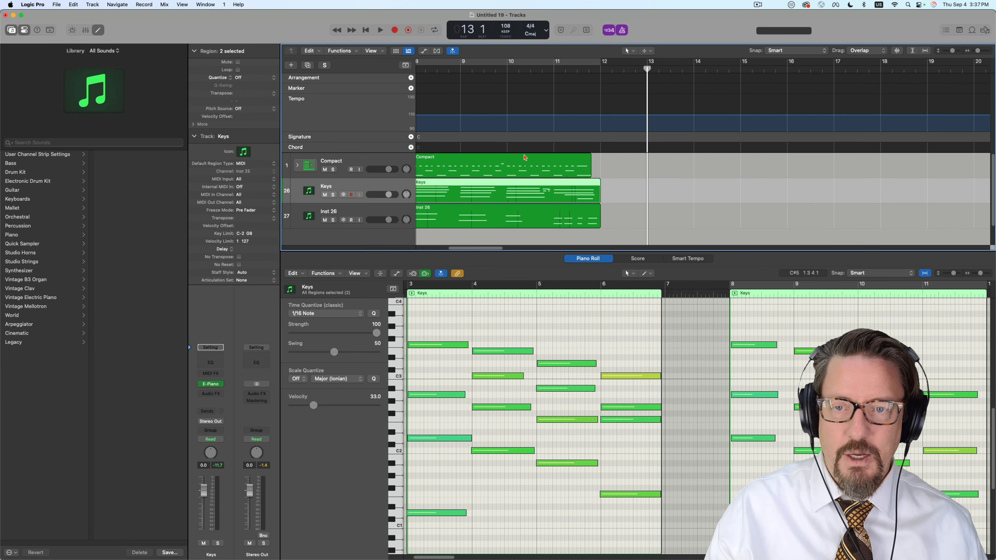
{"action": "left_click_drag", "start_coordinate": [647, 73], "coordinate": [646, 72]}
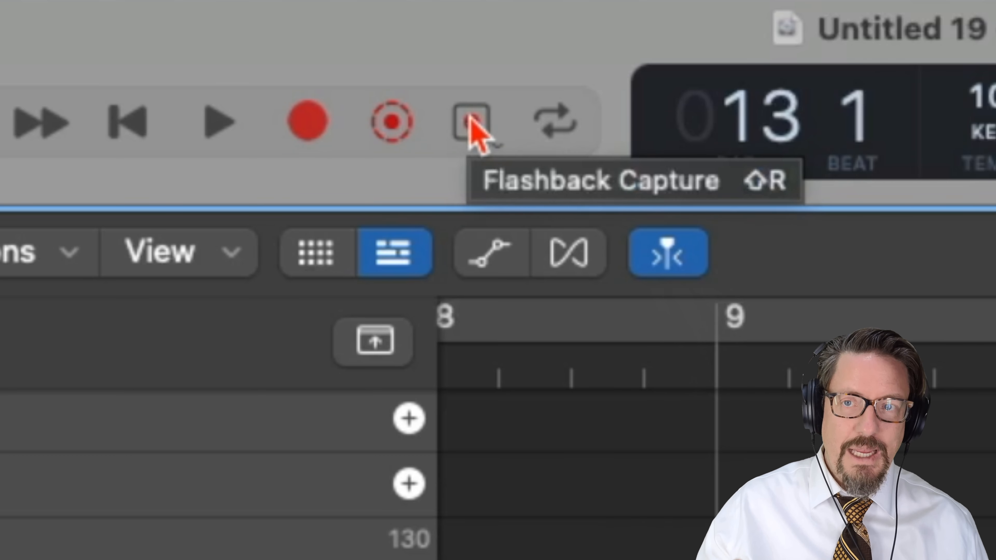
{"action": "left_click", "coordinate": [472, 123]}
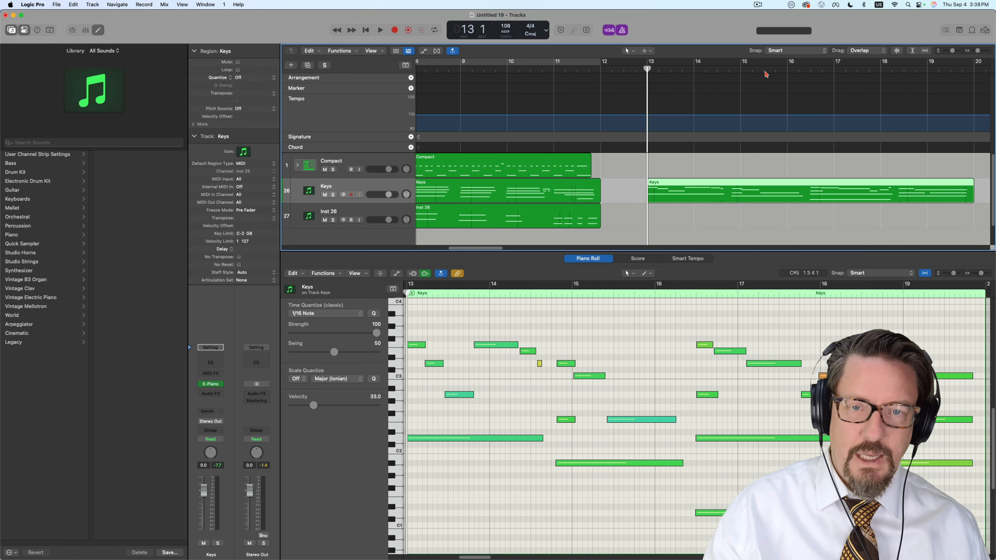
{"action": "key", "text": "space"}
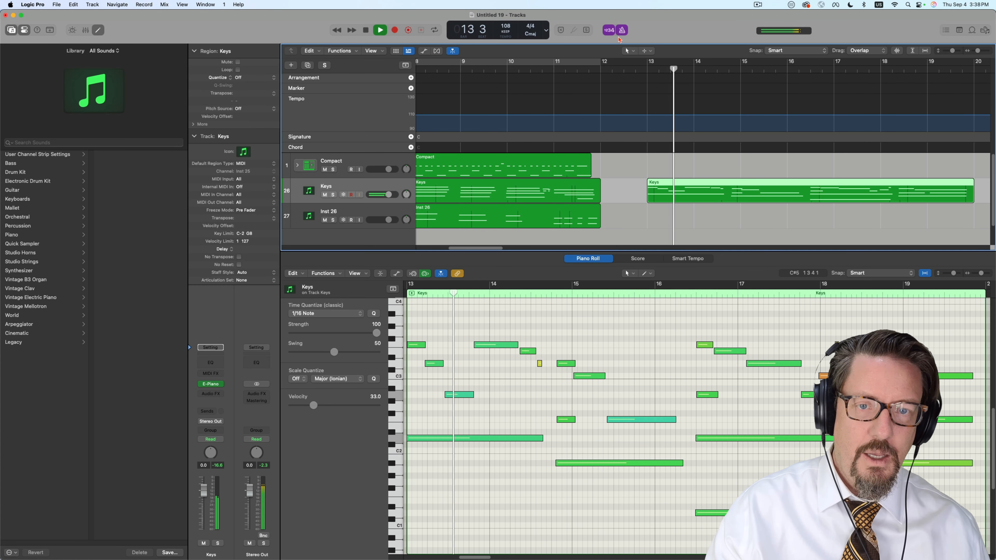
{"action": "key", "text": "space"}
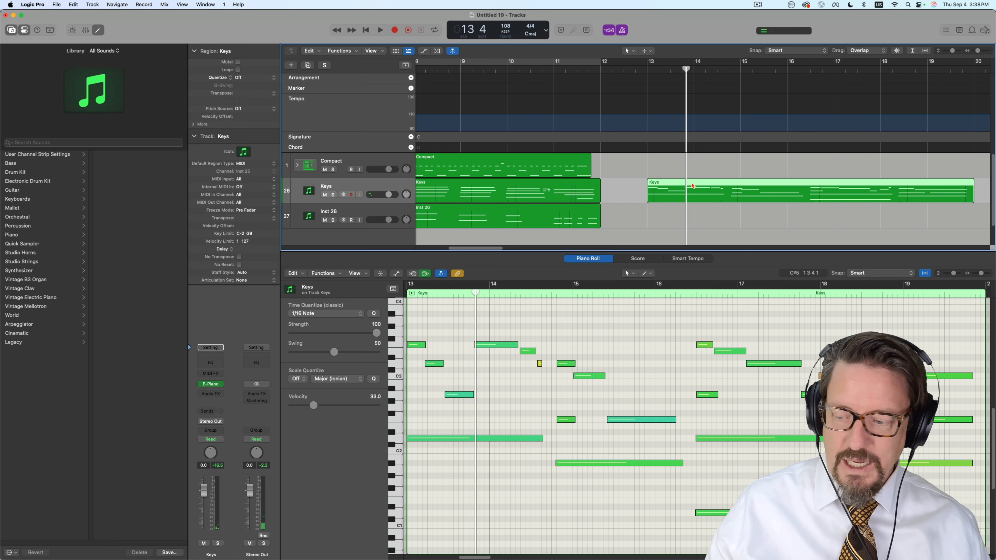
Undo and redo the Flashback Capture on the Keys track
{"action": "key", "text": "super+z"}
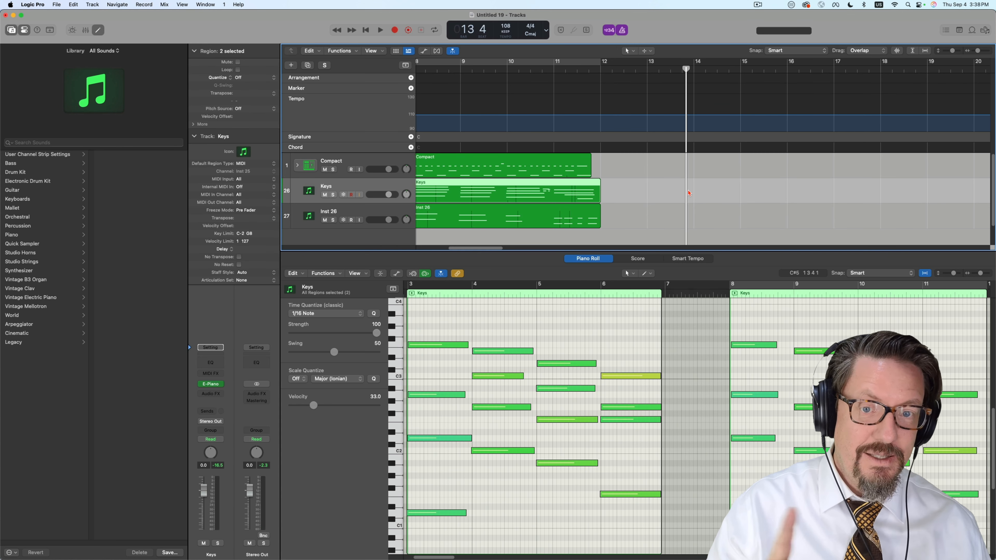
{"action": "left_click", "coordinate": [73, 5]}
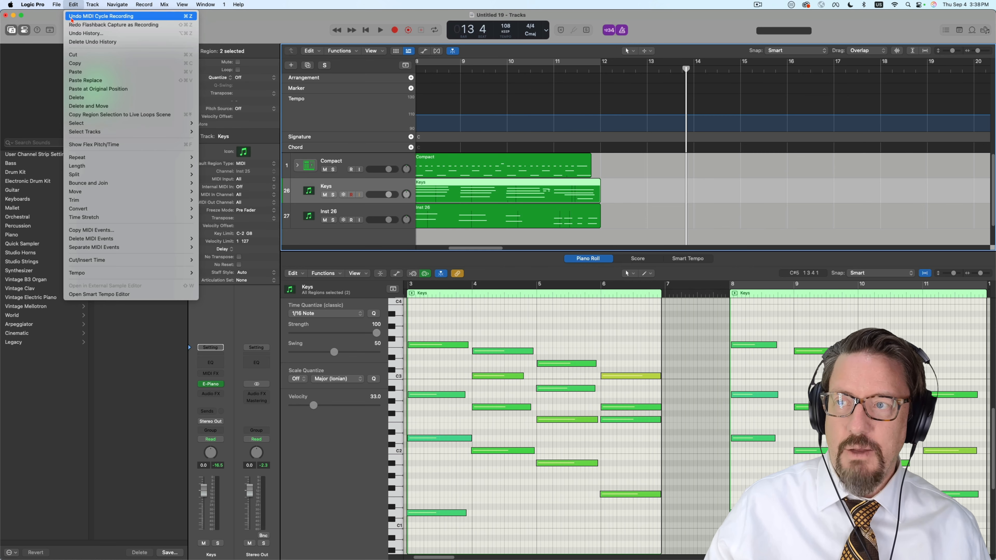
{"action": "left_click", "coordinate": [79, 27]}
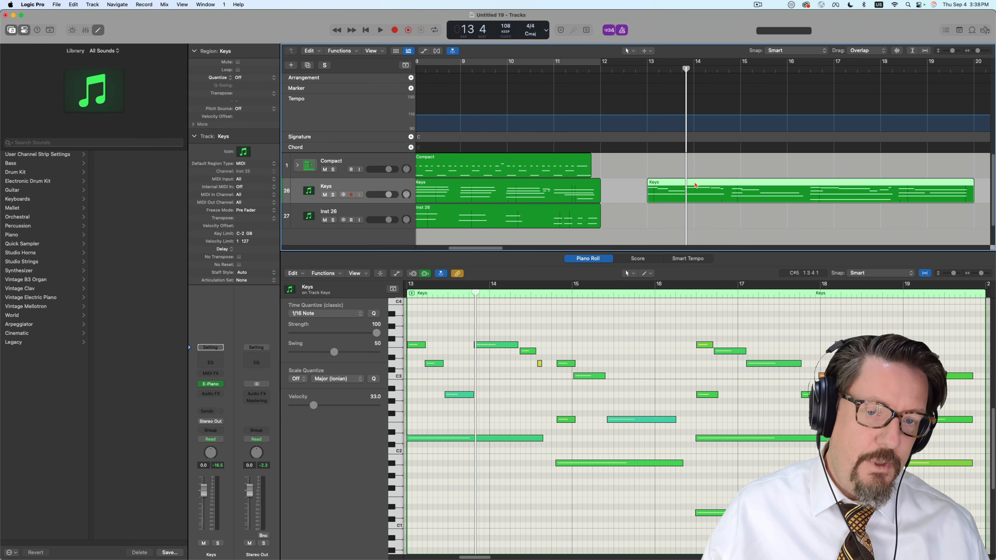
Apply the captured Keys region's tempo to the project tempo, aligning its downbeat to the nearest project downbeat without maintaining other regions' relative positions
{"action": "left_click", "coordinate": [689, 259]}
{"action": "left_click", "coordinate": [638, 426]}
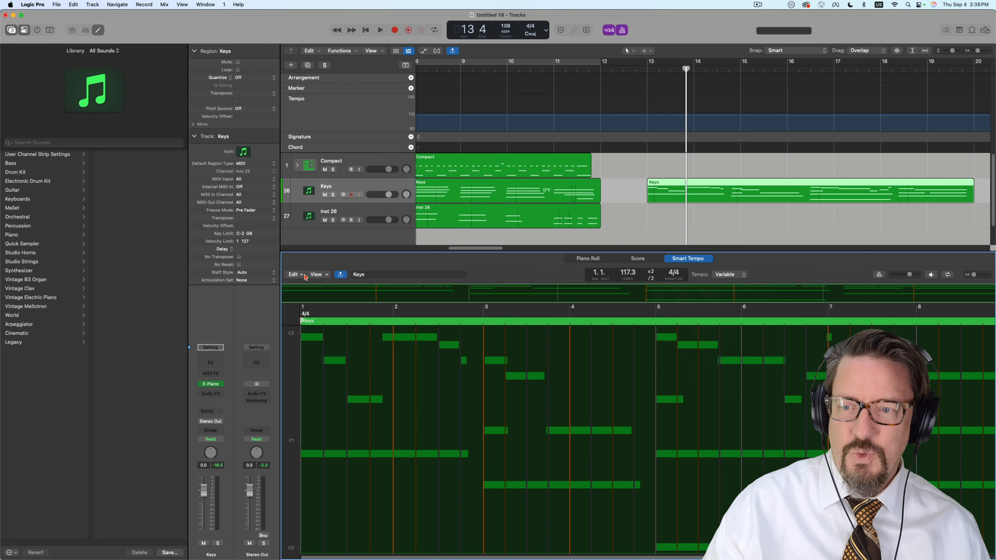
{"action": "left_click", "coordinate": [295, 274]}
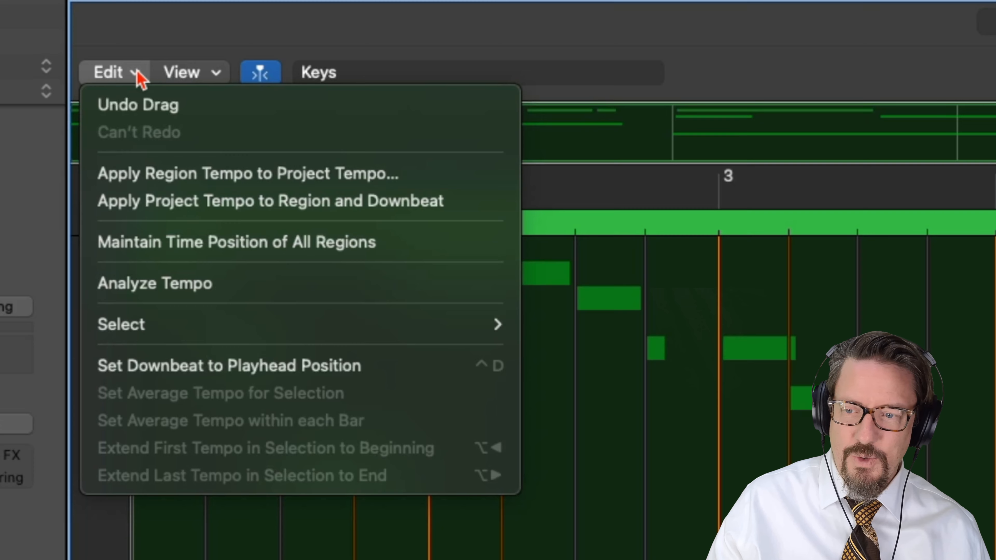
{"action": "left_click", "coordinate": [157, 182]}
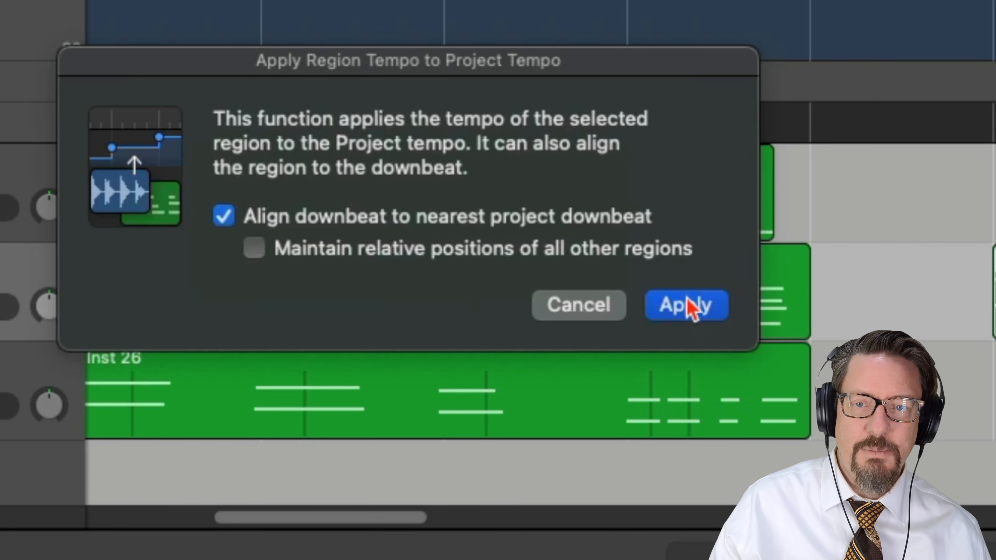
{"action": "left_click", "coordinate": [683, 315]}
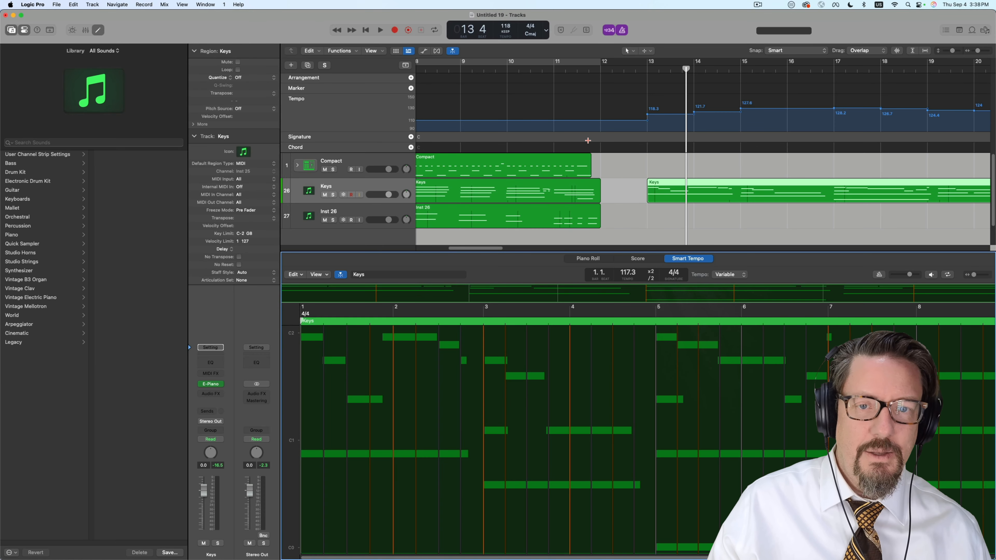
Play the captured Keys region from just before bar 13 to its end, then return the playhead to bar 18
{"action": "left_click", "coordinate": [642, 71]}
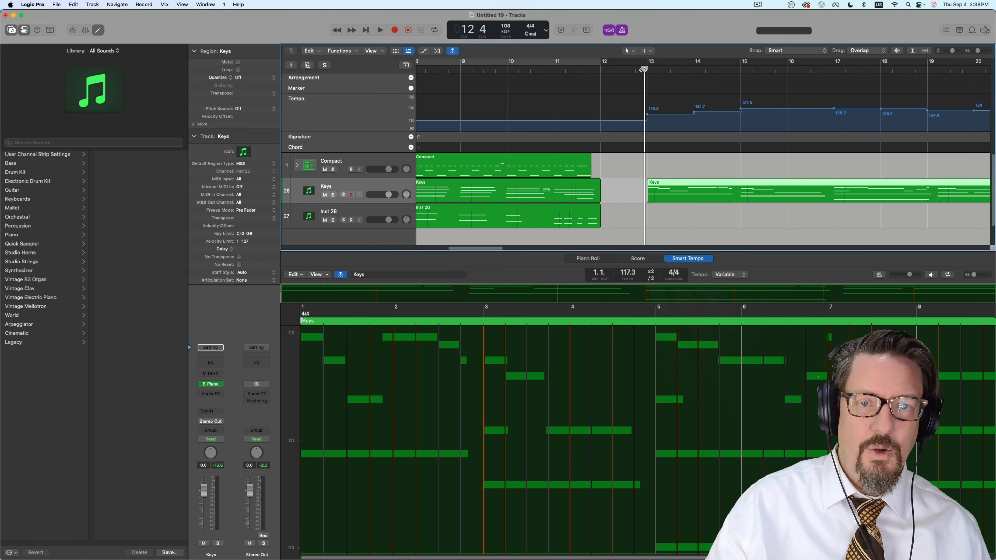
{"action": "key", "text": "space"}
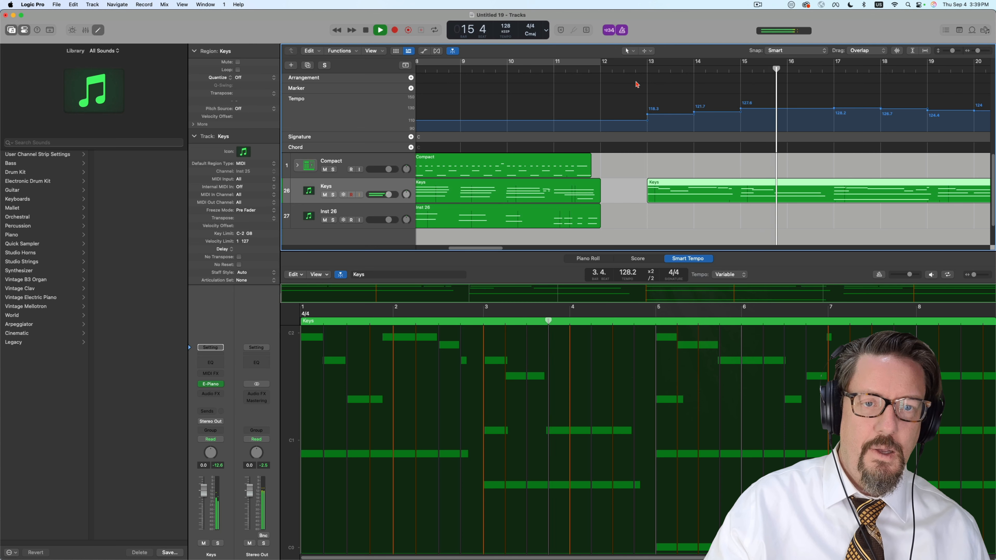
{"action": "scroll", "coordinate": [662, 154], "scroll_direction": "right", "scroll_amount": 6}
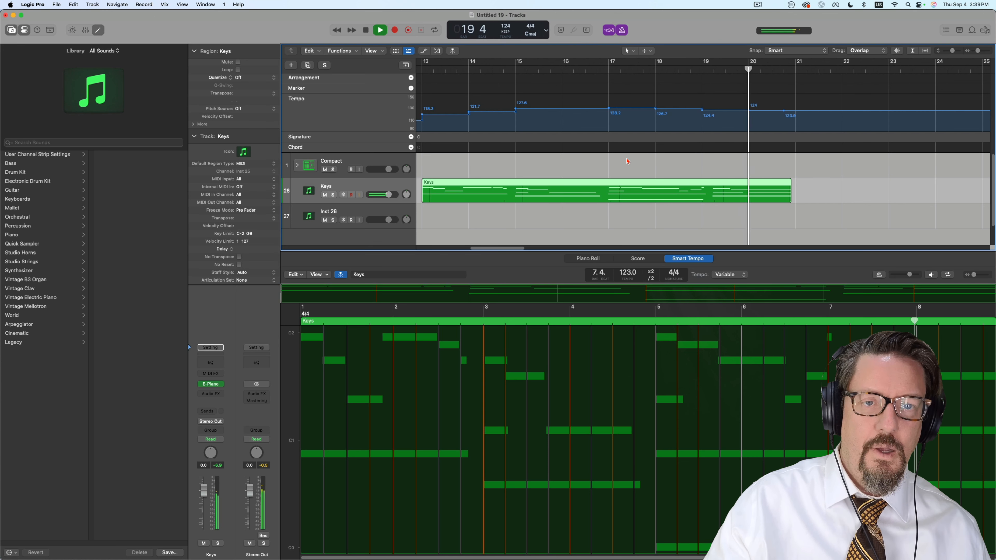
{"action": "key", "text": "space"}
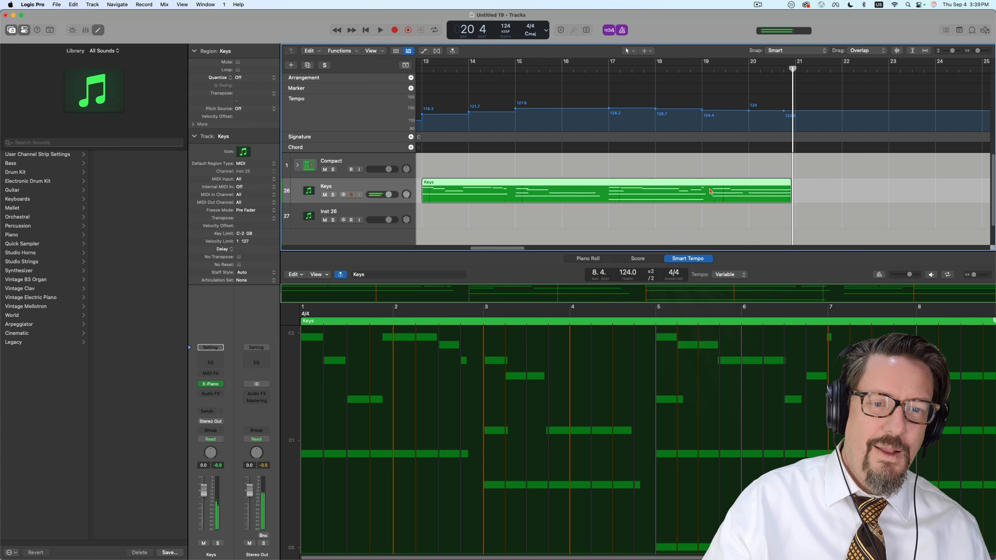
{"action": "left_click", "coordinate": [702, 70]}
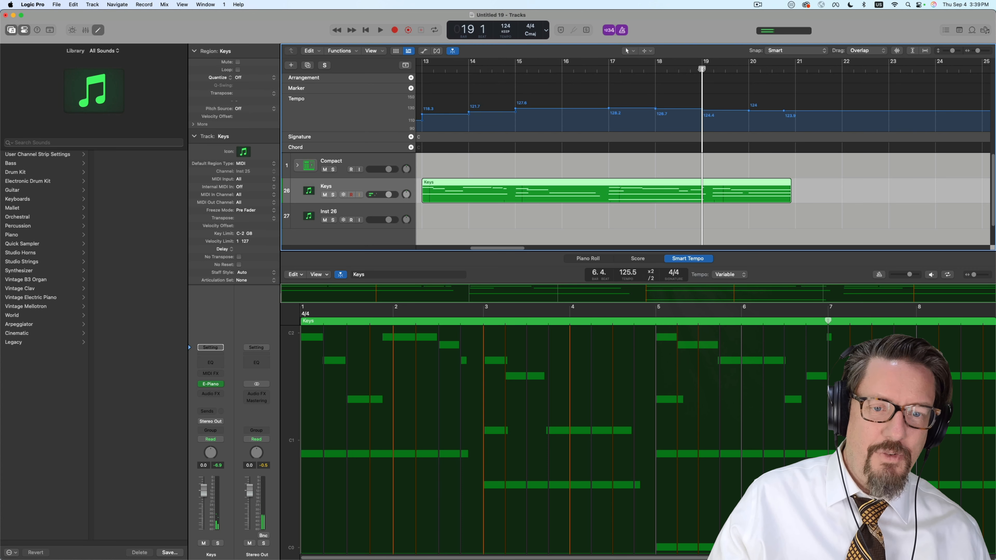
{"action": "left_click_drag", "start_coordinate": [701, 70], "coordinate": [690, 70]}
{"action": "mouse_move", "coordinate": [672, 70]}
{"action": "left_mouse_down"}
{"action": "mouse_move", "coordinate": [653, 72]}
{"action": "mouse_move", "coordinate": [664, 73]}
{"action": "left_mouse_up"}
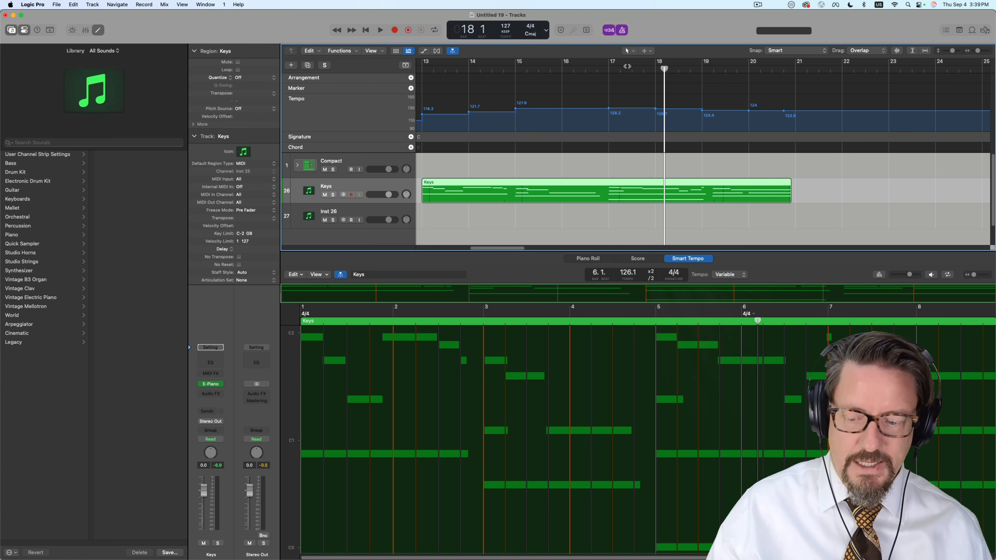
Delete all the tempo changes from bar 13 onward in the Tempo track
{"action": "scroll", "coordinate": [590, 195], "scroll_direction": "down", "scroll_amount": 3}
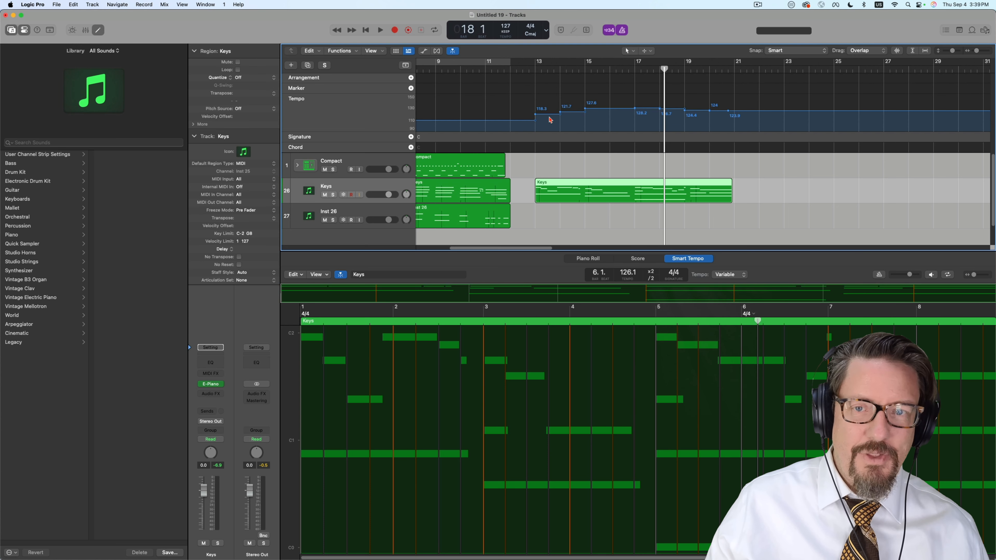
{"action": "left_click_drag", "start_coordinate": [537, 123], "coordinate": [709, 117]}
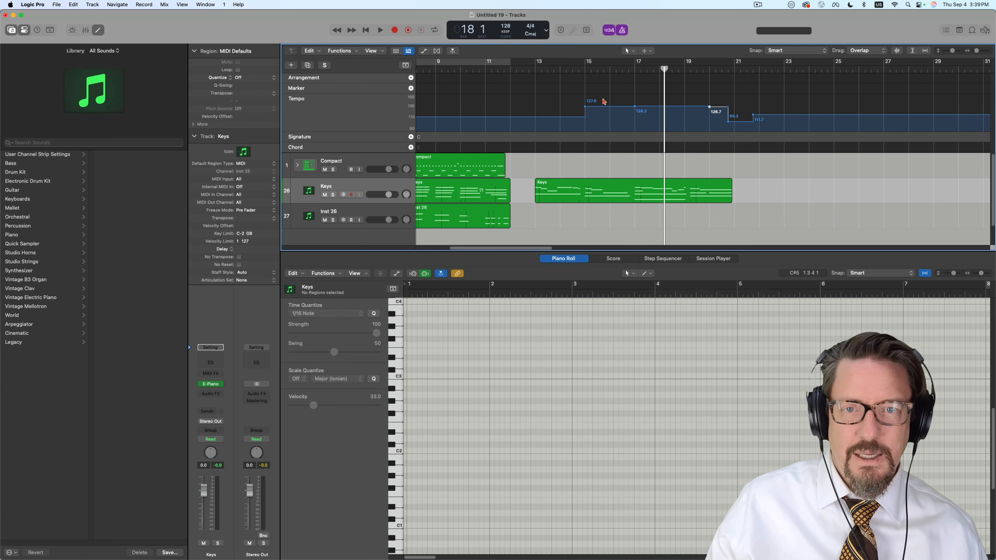
{"action": "left_click", "coordinate": [585, 107]}
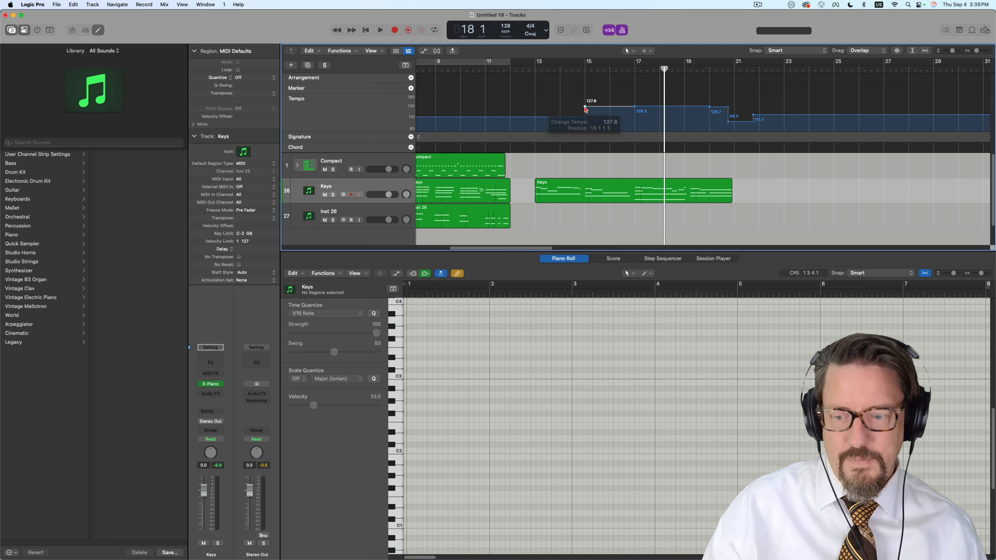
{"action": "key", "text": "Delete"}
{"action": "double_click", "coordinate": [634, 111]}
{"action": "double_click", "coordinate": [711, 110]}
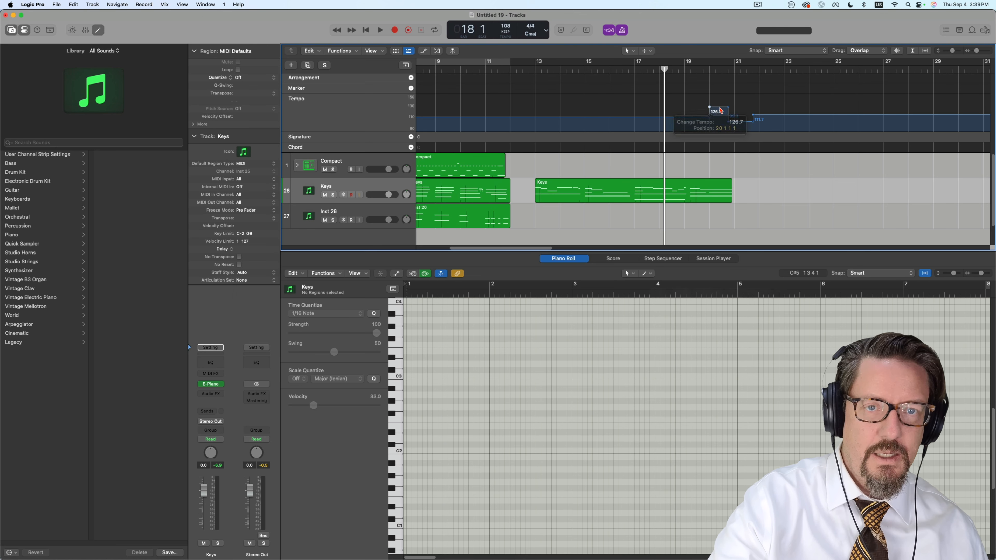
{"action": "double_click", "coordinate": [741, 120]}
{"action": "double_click", "coordinate": [752, 115]}
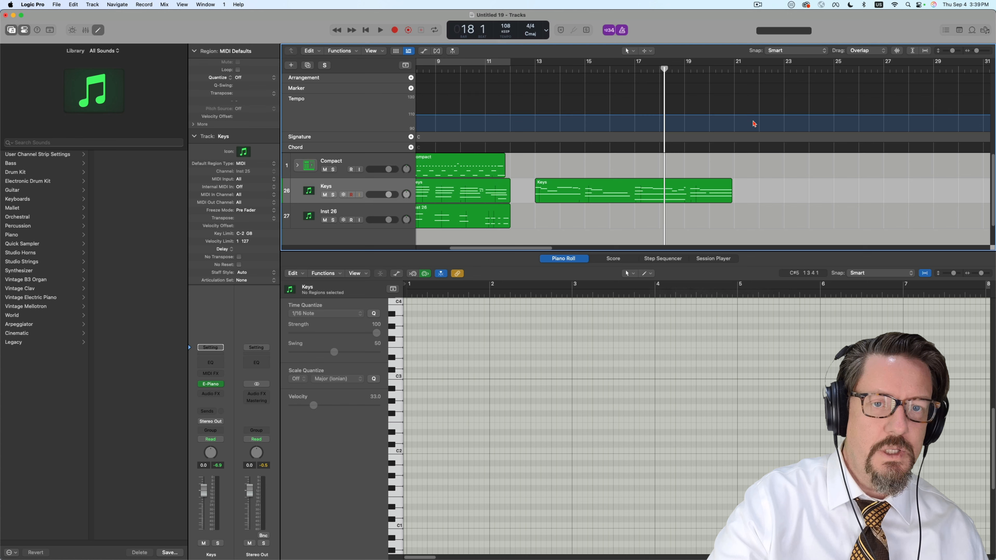
Copy the Compact drum region from bar 8 to bars 13 and 17 while playing it along with the Keys region
{"action": "left_click", "coordinate": [531, 73]}
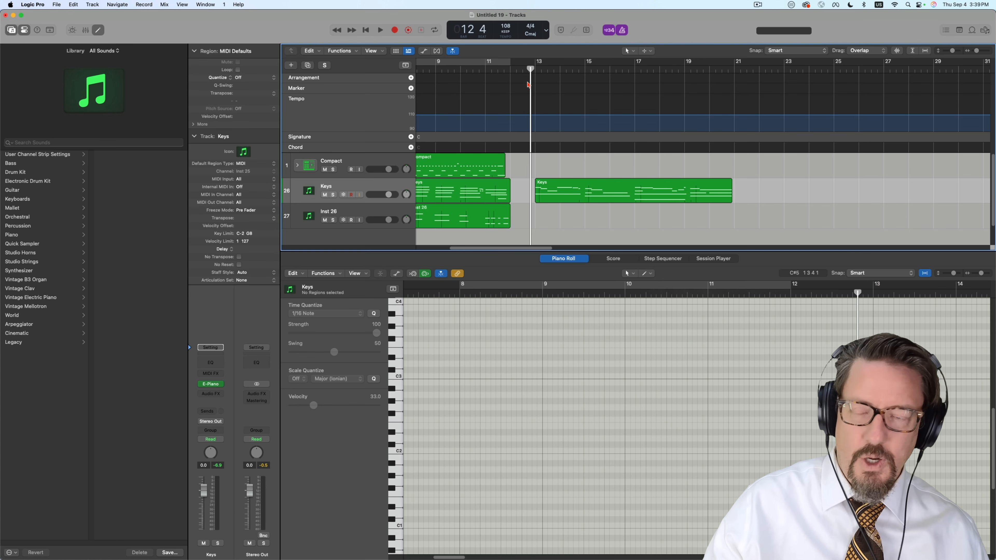
{"action": "key", "text": "space"}
{"action": "scroll", "coordinate": [533, 191], "scroll_direction": "left", "scroll_amount": 5}
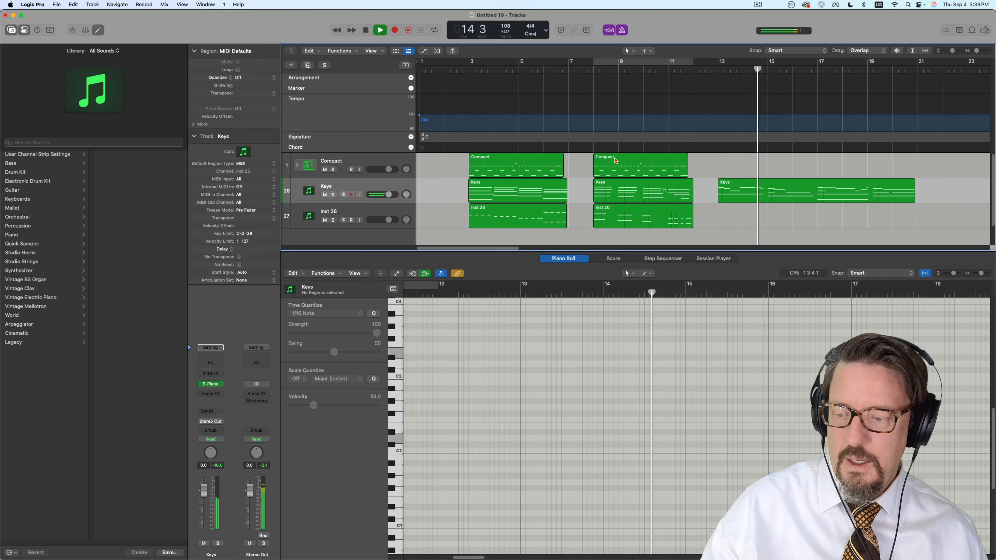
{"action": "left_click_drag", "start_coordinate": [616, 160], "coordinate": [839, 160]}
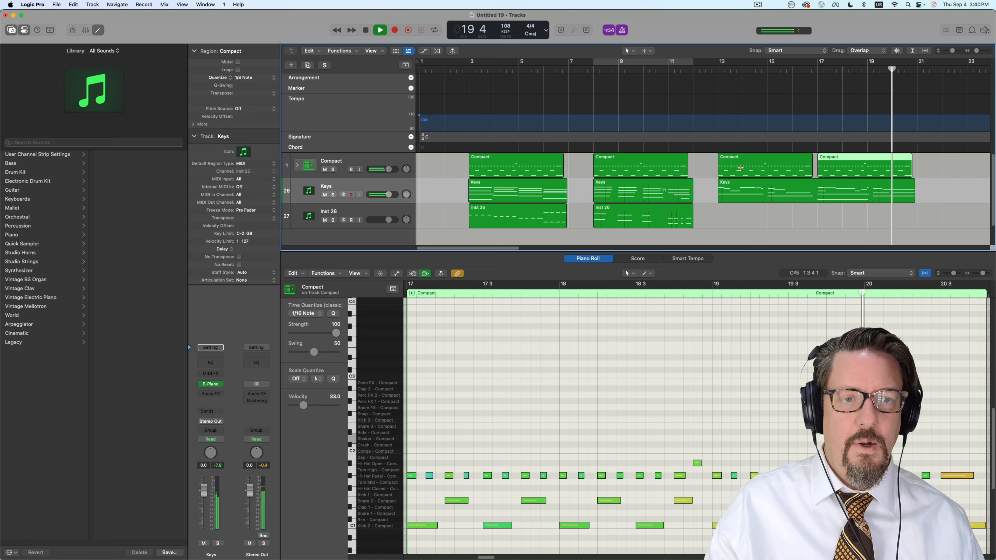
{"action": "scroll", "coordinate": [756, 182], "scroll_direction": "right", "scroll_amount": 10}
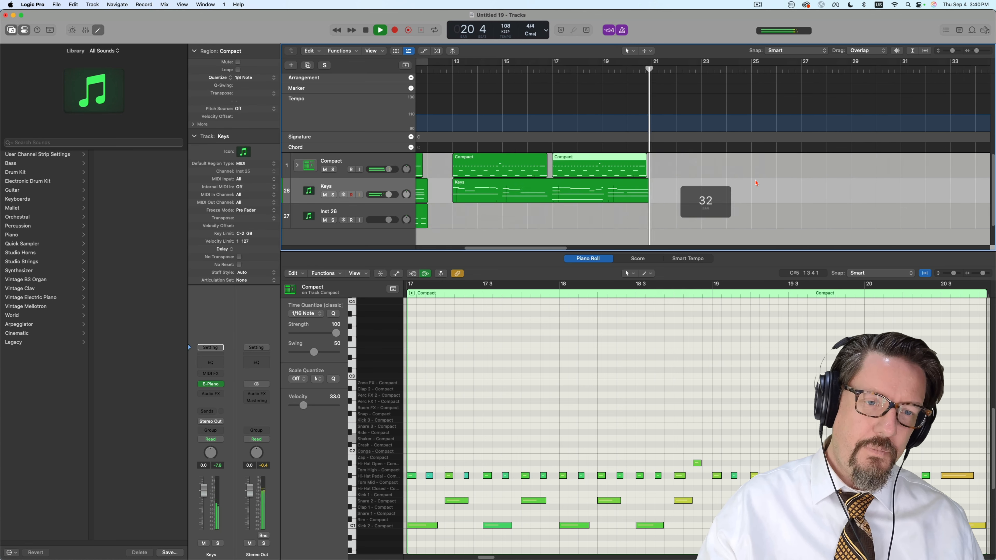
{"action": "key", "text": "space"}
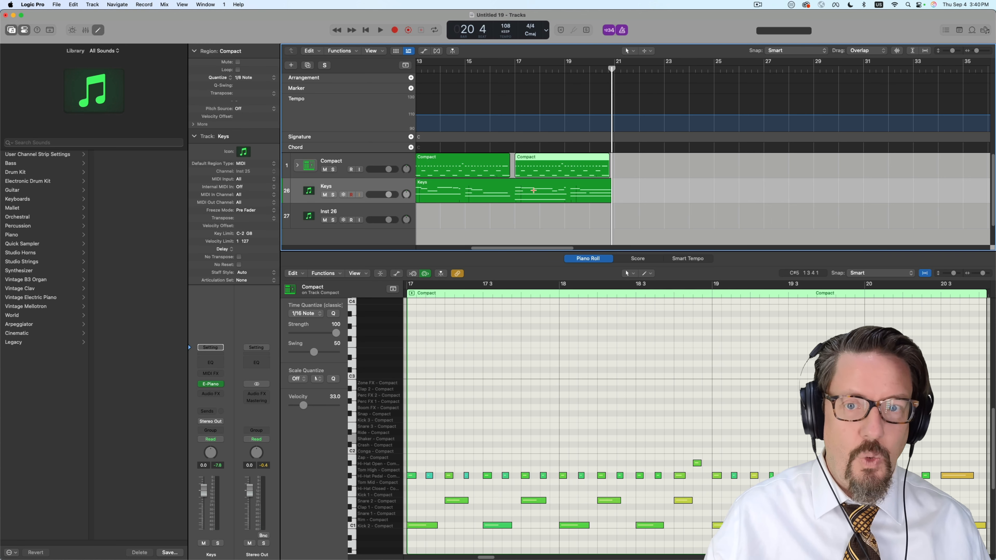
In Adapt Project Tempo mode, place the unrecorded Keys performance at bar 23 using Flashback Capture and play it back
{"action": "left_click_drag", "start_coordinate": [612, 68], "coordinate": [663, 70]}
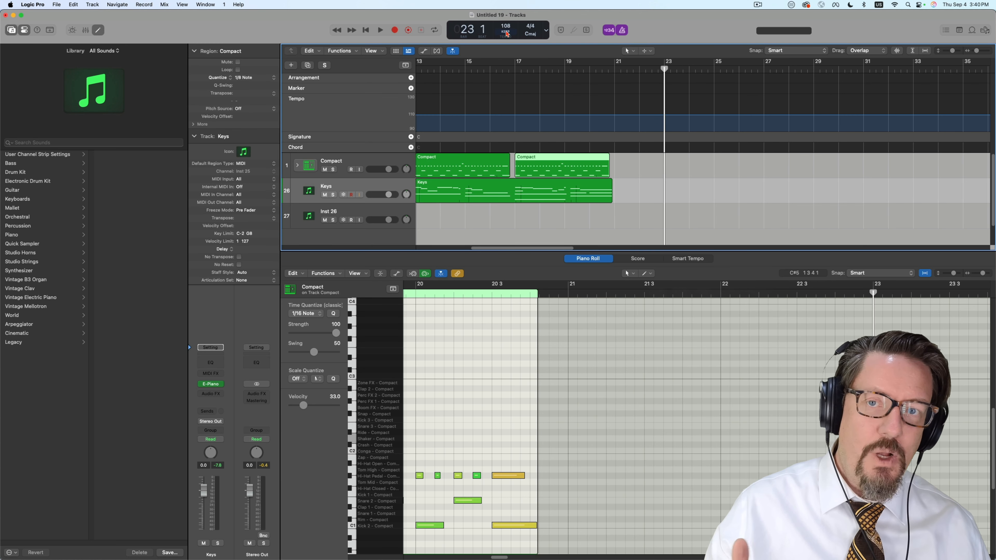
{"action": "left_click", "coordinate": [506, 34]}
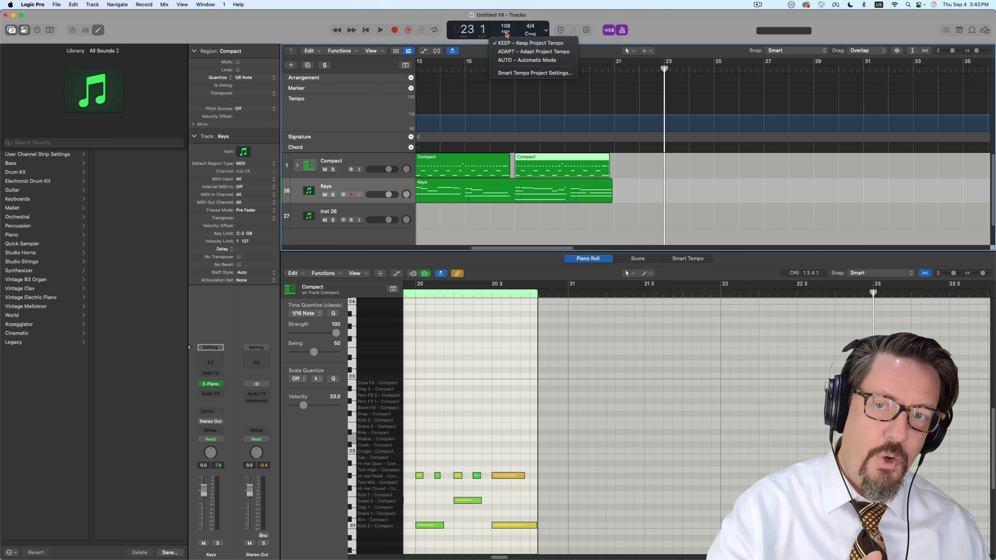
{"action": "left_click", "coordinate": [508, 52]}
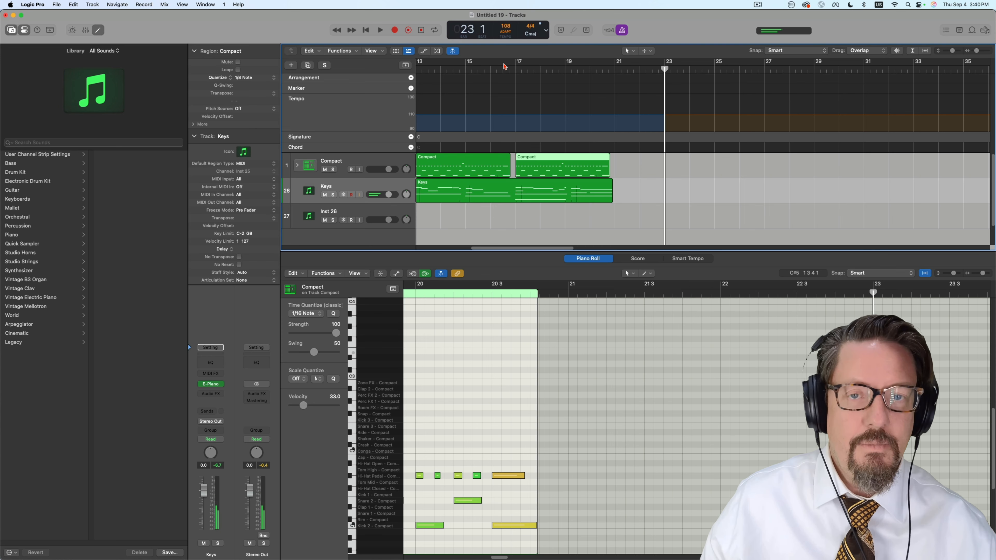
{"action": "left_click", "coordinate": [421, 30]}
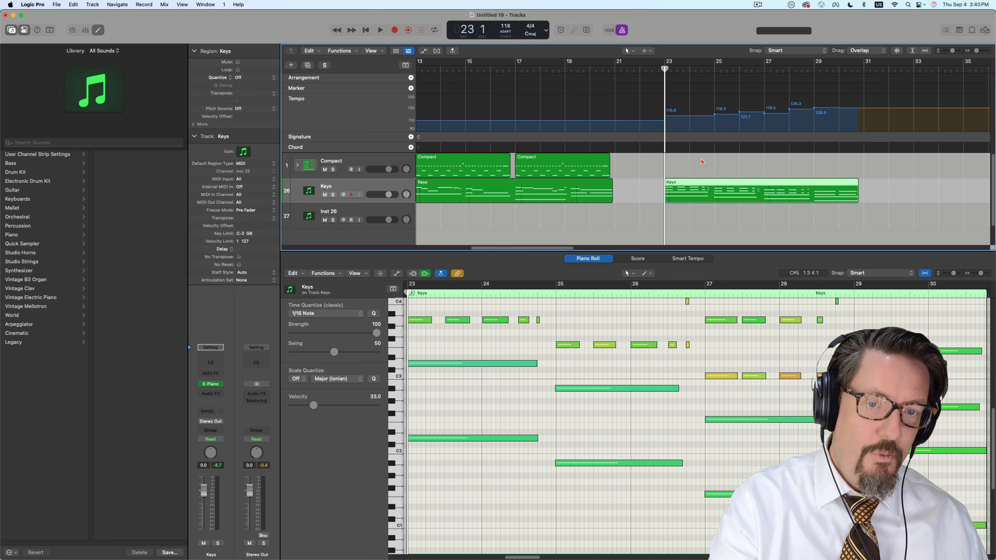
{"action": "key", "text": "space"}
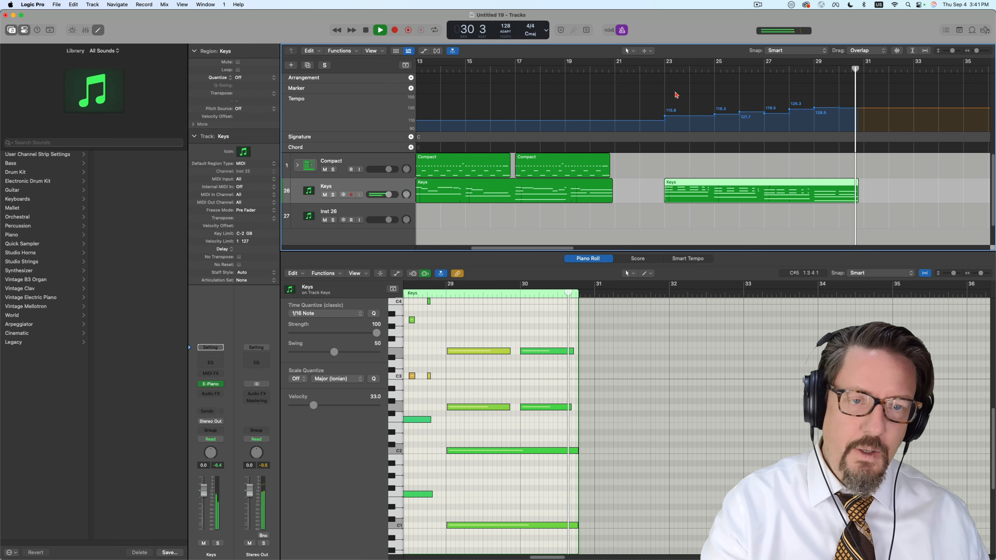
{"action": "key", "text": "space"}
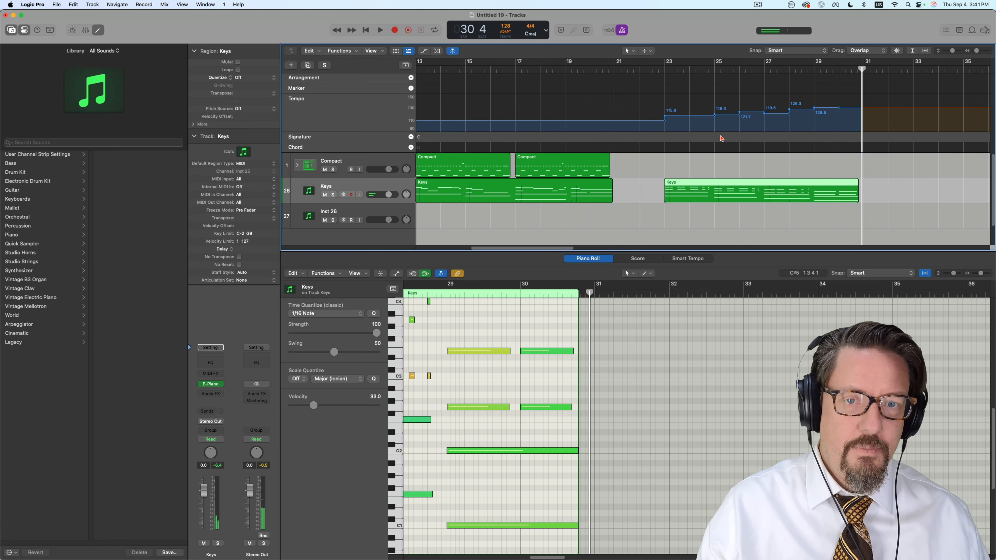
Move the new Keys region from bar 23 to bar 22 and set the project tempo mode to Keep Project Tempo
{"action": "left_click_drag", "start_coordinate": [739, 185], "coordinate": [713, 191]}
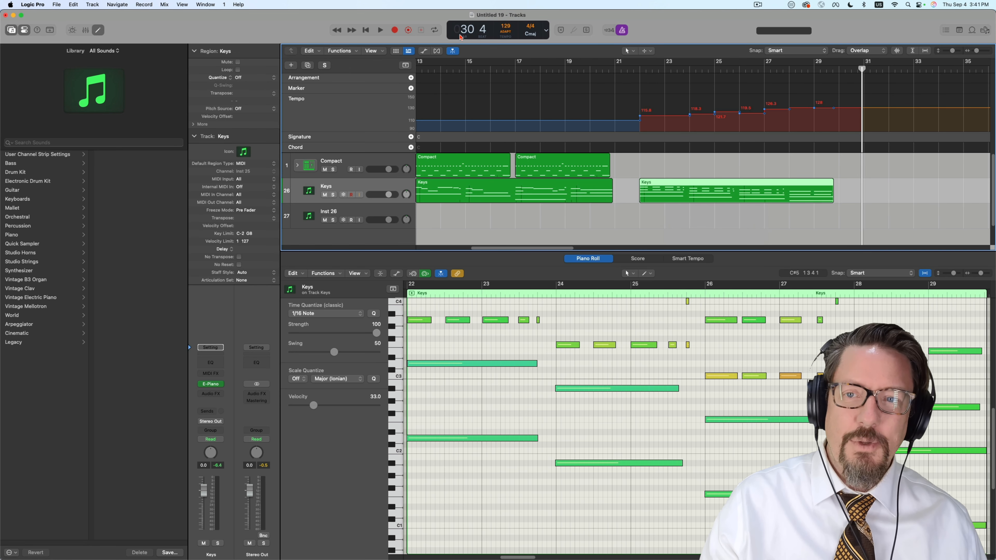
{"action": "left_click", "coordinate": [506, 34]}
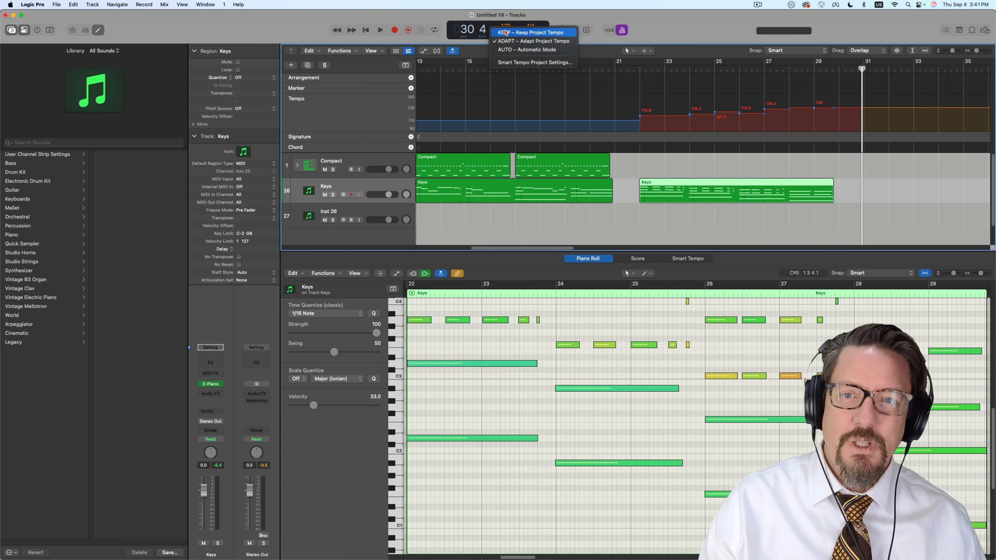
{"action": "left_click", "coordinate": [510, 28]}
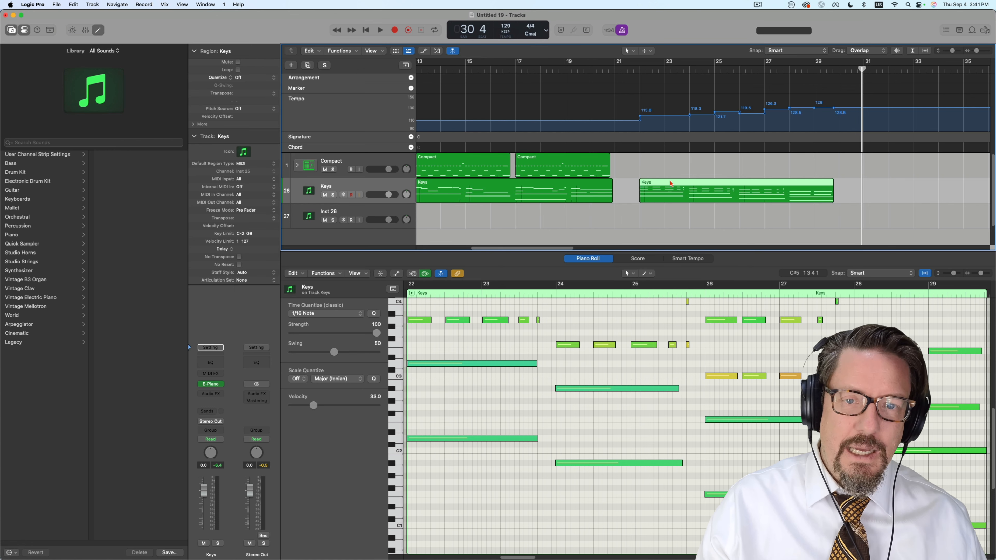
{"action": "mouse_move", "coordinate": [671, 188]}
{"action": "left_mouse_down"}
{"action": "mouse_move", "coordinate": [771, 188]}
{"action": "mouse_move", "coordinate": [670, 191]}
{"action": "left_mouse_up"}
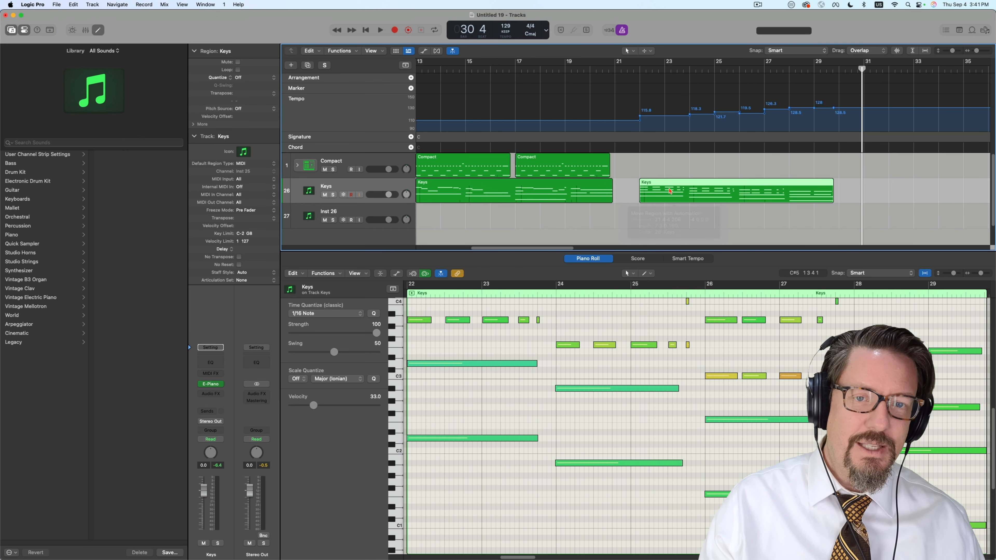
Select and delete all the tempo changes from bar 22 onward in the Tempo track
{"action": "left_click", "coordinate": [648, 125]}
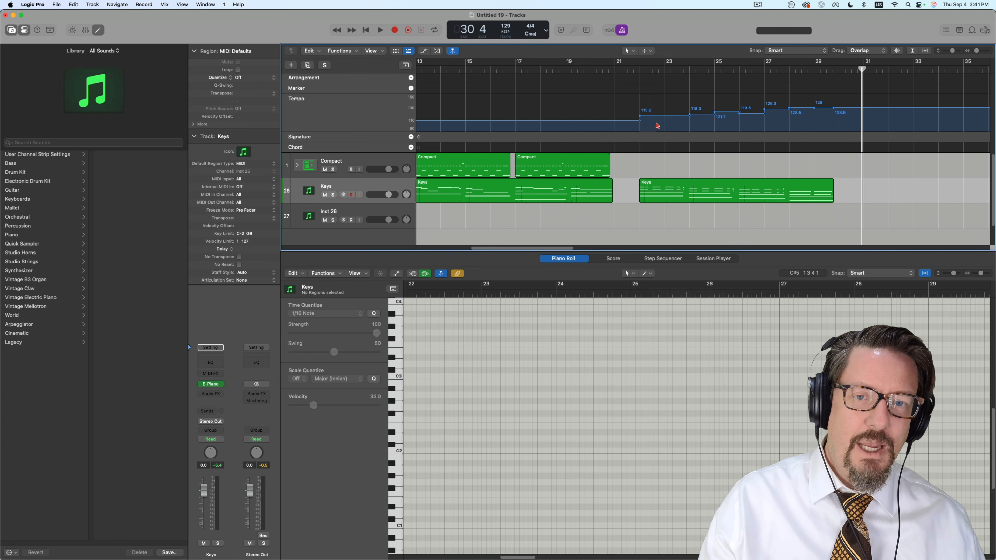
{"action": "left_click_drag", "start_coordinate": [631, 125], "coordinate": [863, 126]}
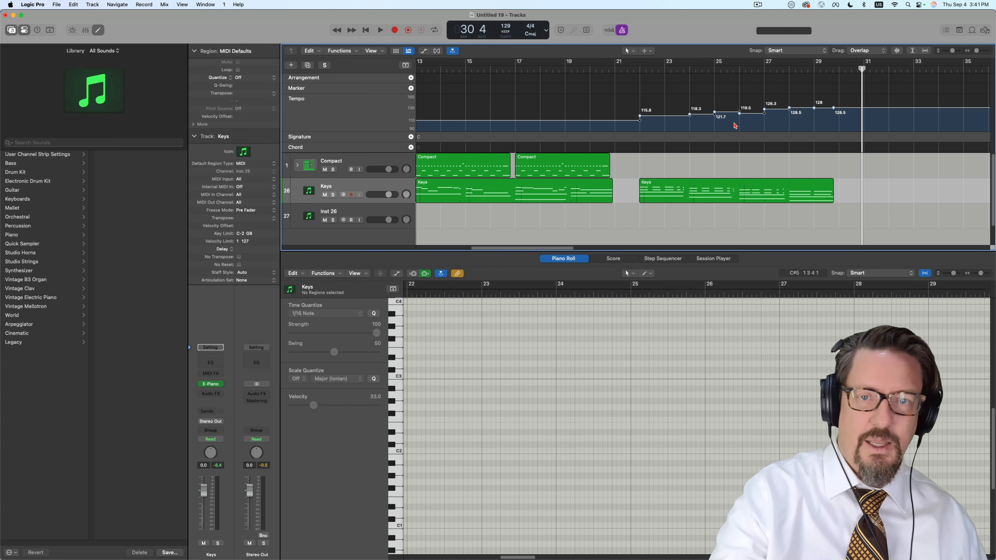
{"action": "key", "text": "Delete"}
Copy the two Compact drum regions at bars 13 and 17 to bars 22 and 26, above the last Keys region
{"action": "scroll", "coordinate": [490, 104], "scroll_direction": "left", "scroll_amount": 5}
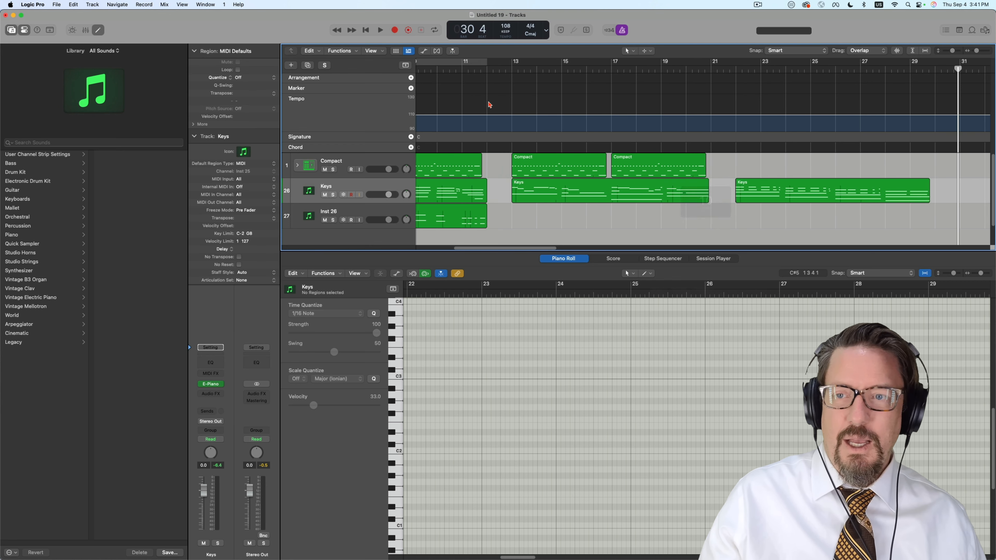
{"action": "scroll", "coordinate": [494, 106], "scroll_direction": "right", "scroll_amount": 10}
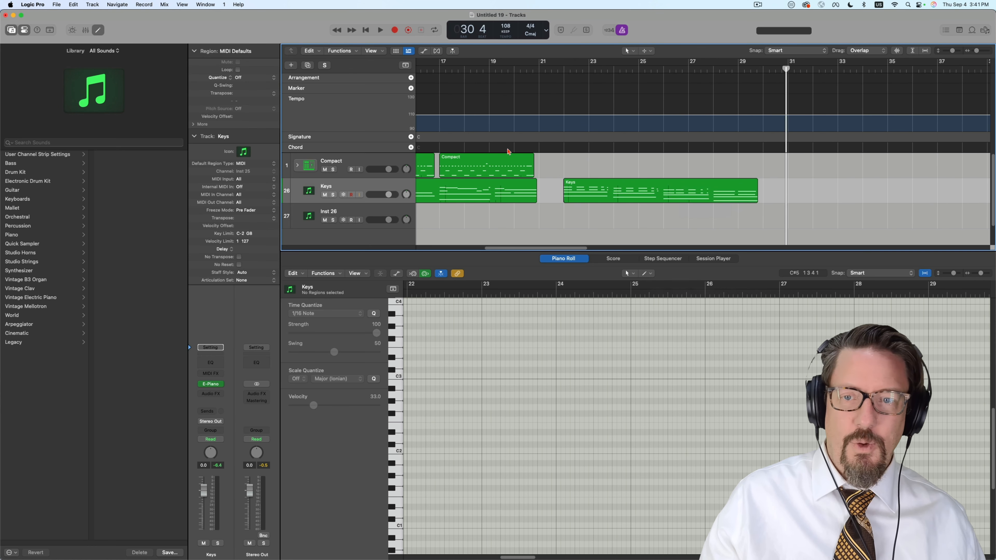
{"action": "scroll", "coordinate": [567, 153], "scroll_direction": "left", "scroll_amount": 15}
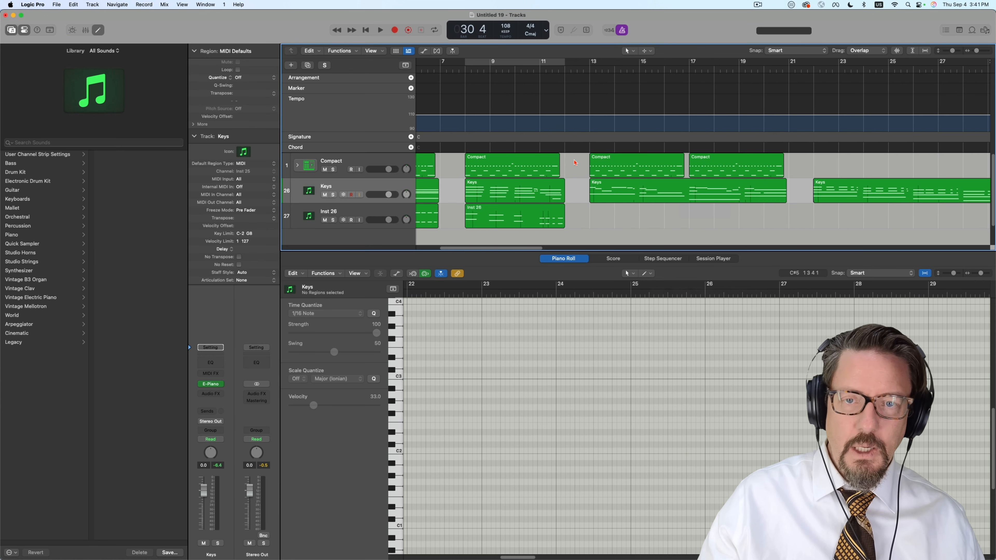
{"action": "left_click", "coordinate": [635, 165]}
{"action": "left_click", "coordinate": [709, 165], "text": "shift"}
{"action": "left_click_drag", "start_coordinate": [644, 165], "coordinate": [869, 165], "text": "alt"}
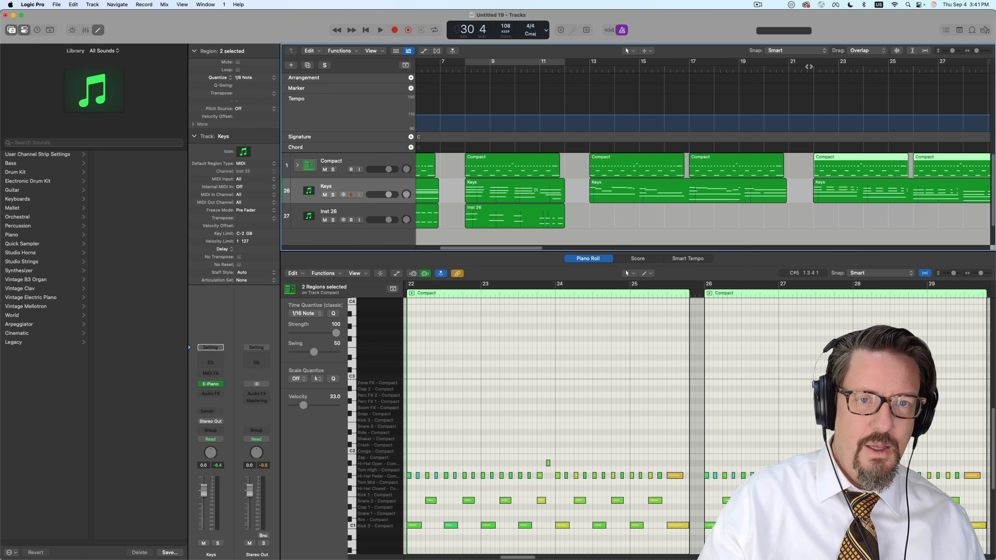
Play the copied Compact drums together with the last Keys region from just before bar 22 to its end
{"action": "left_click", "coordinate": [808, 66]}
{"action": "key", "text": "space"}
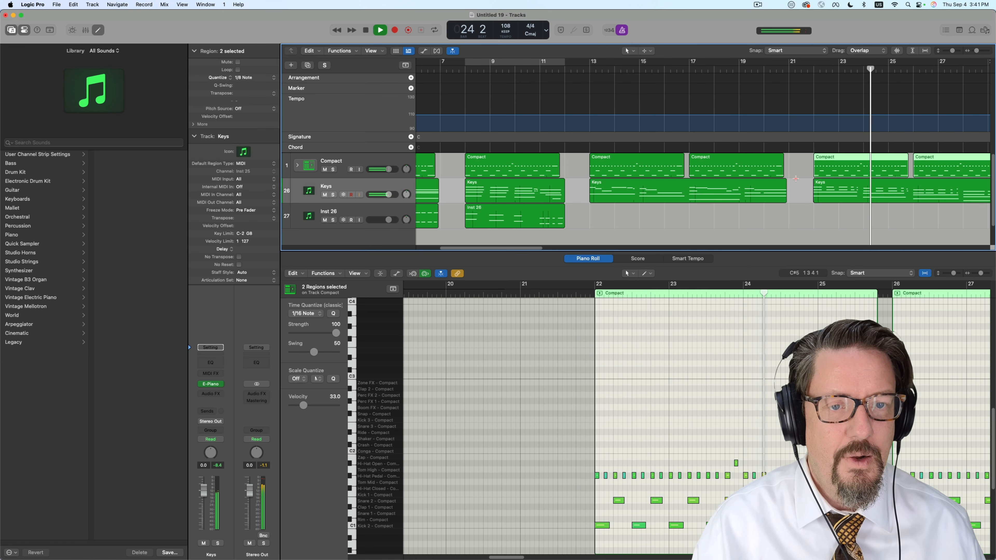
{"action": "scroll", "coordinate": [795, 179], "scroll_direction": "right", "scroll_amount": 10}
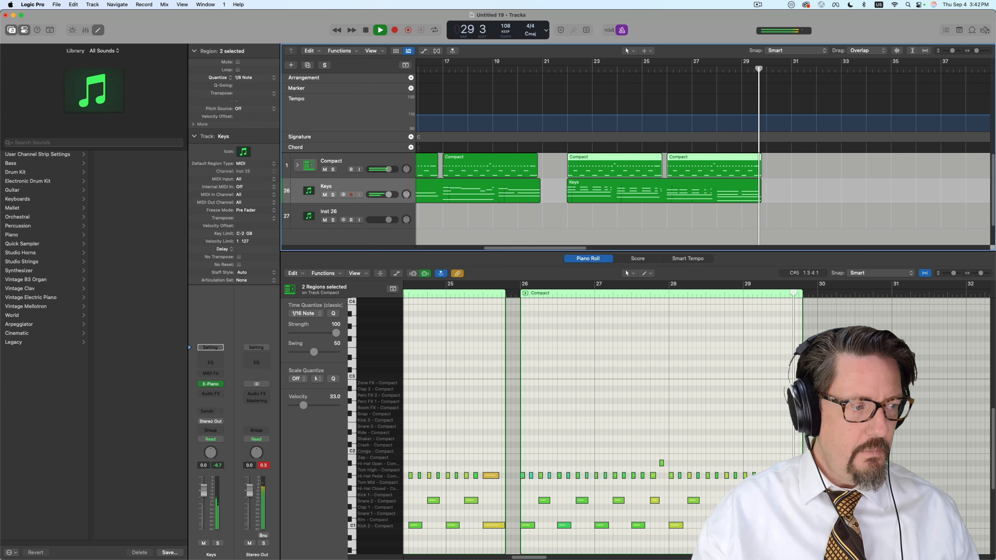
{"action": "key", "text": "space"}
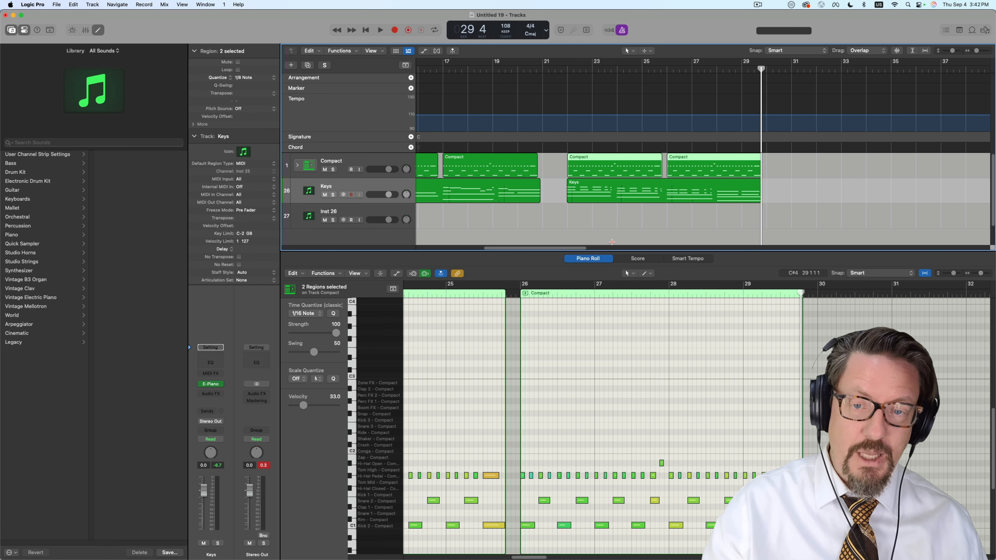
Close the Piano Roll, show the whole arrangement from bar 1 and review the project tempo mode options
{"action": "key", "text": "e"}
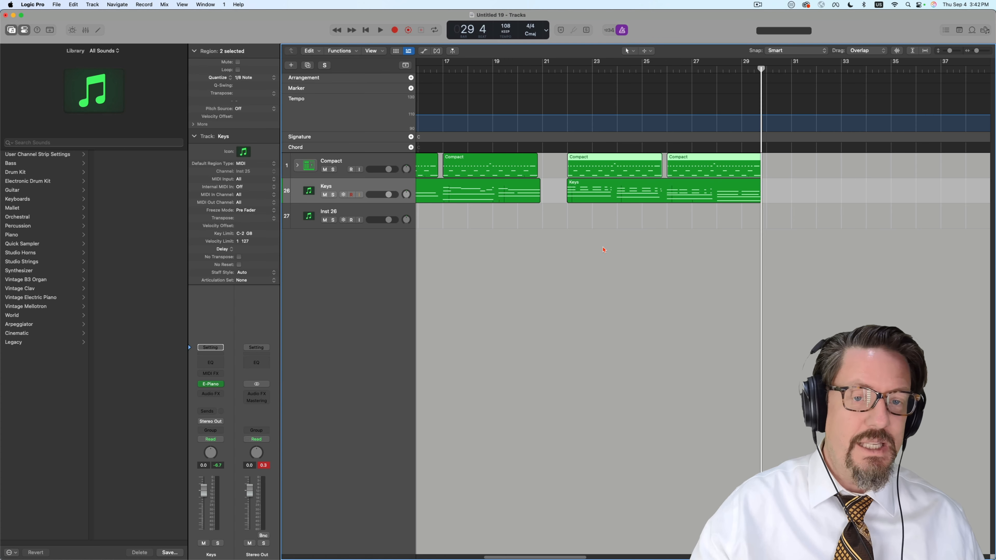
{"action": "scroll", "coordinate": [598, 250], "scroll_direction": "left", "scroll_amount": 10}
{"action": "key", "text": "super+Left"}
{"action": "key", "text": "super+Left"}
{"action": "key", "text": "super+Left"}
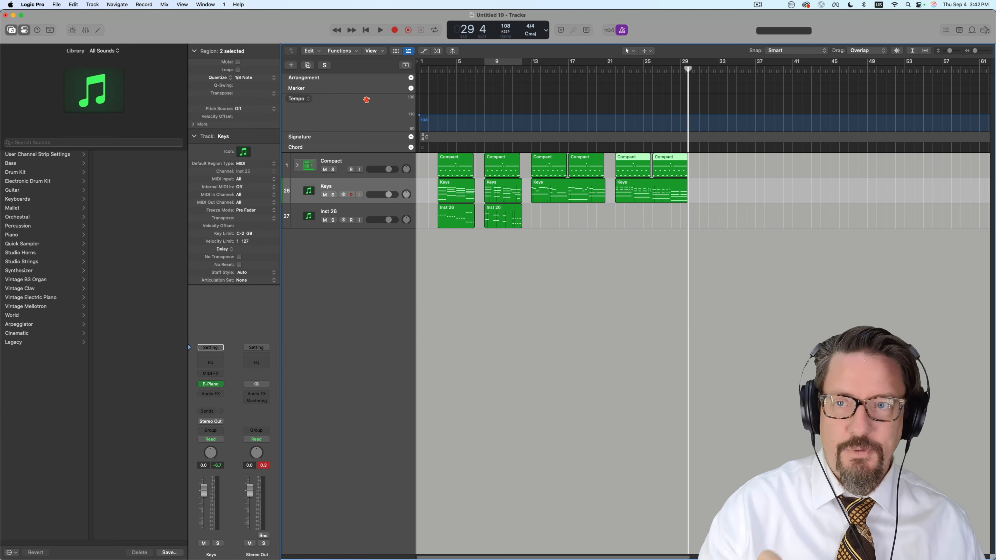
{"action": "left_click", "coordinate": [509, 35]}
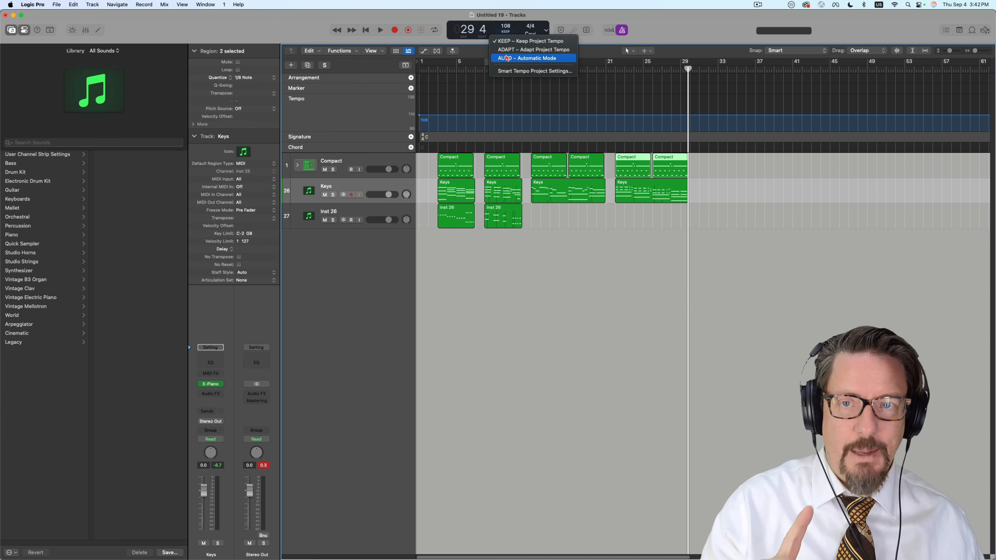
{"action": "left_click", "coordinate": [421, 36]}
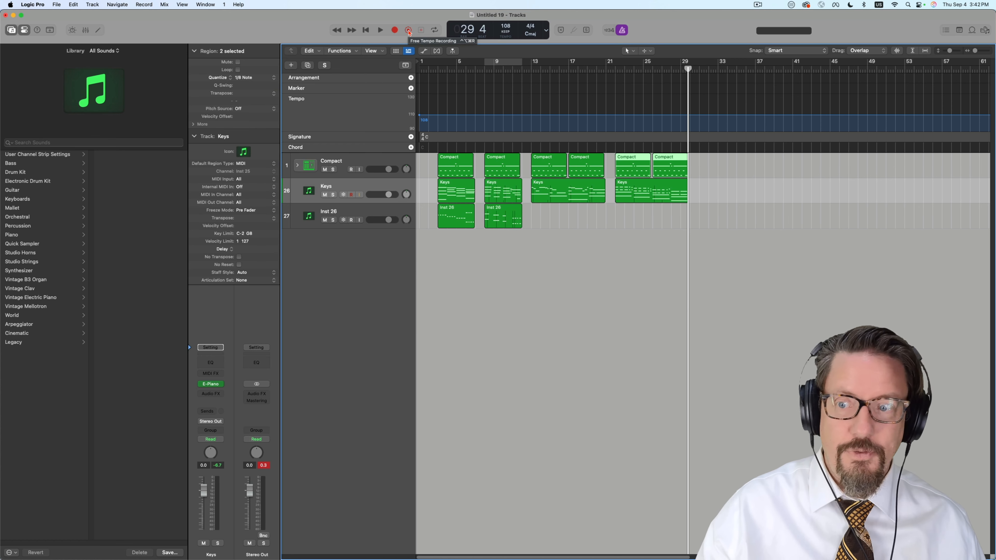
Open the recent project Inside the Sun 2 without closing the current project
{"action": "left_click", "coordinate": [57, 5]}
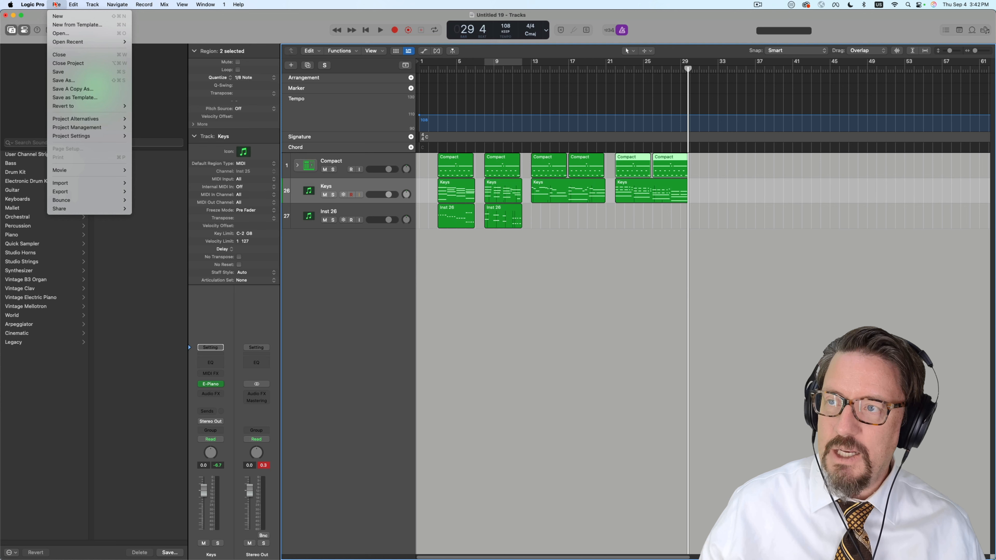
{"action": "mouse_move", "coordinate": [84, 42]}
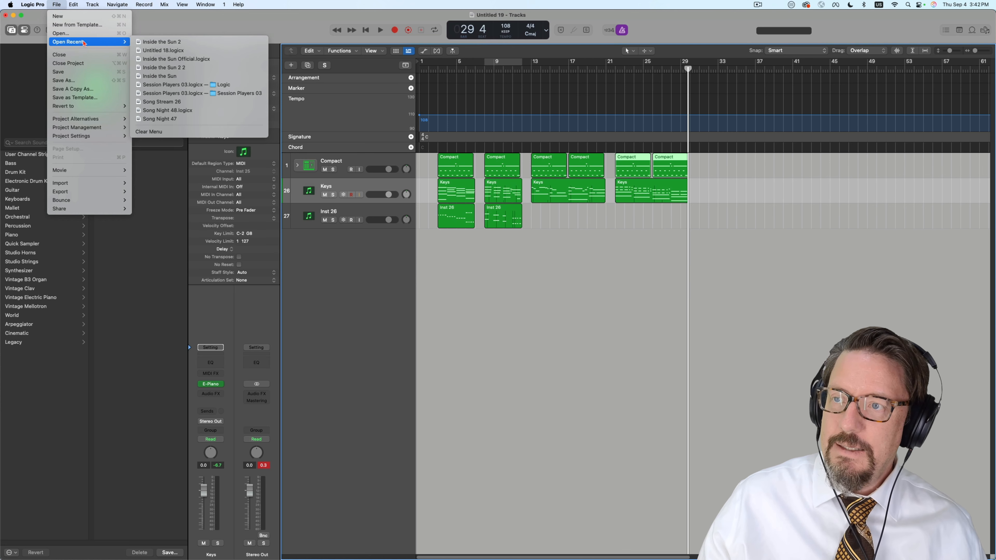
{"action": "left_click", "coordinate": [161, 41]}
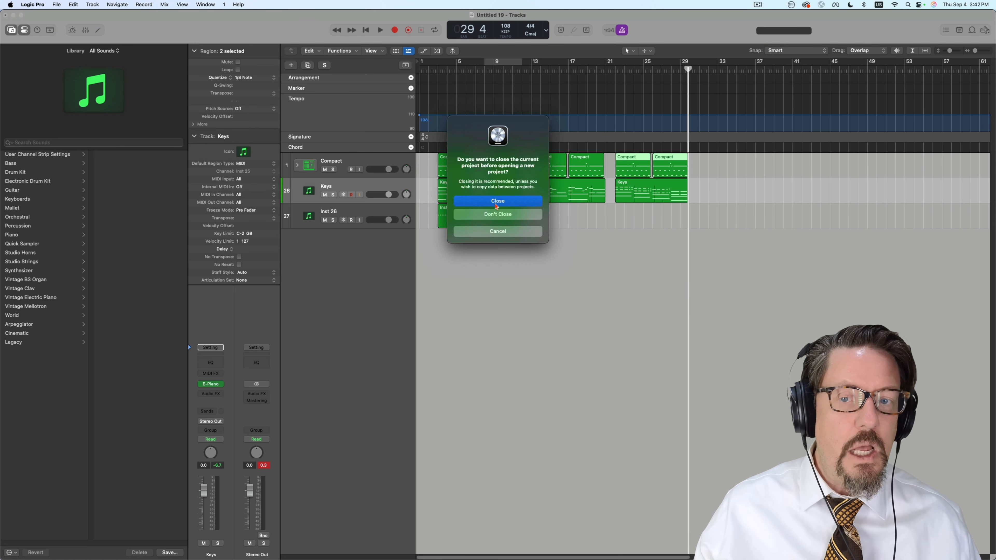
{"action": "left_click", "coordinate": [496, 215]}
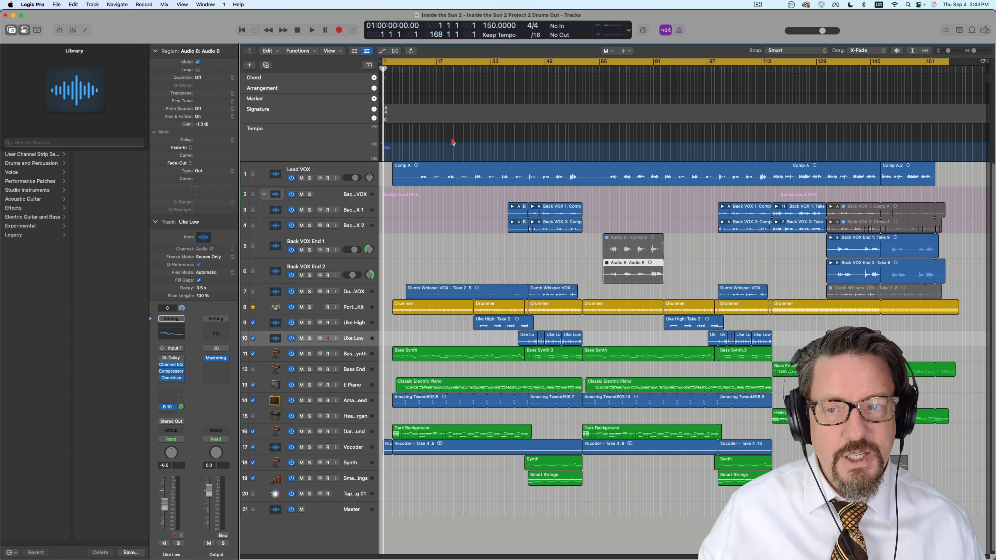
Switch to the Pointer tool and select the long Comp A region on the Lead VOX track
{"action": "key", "text": "t"}
{"action": "left_click", "coordinate": [442, 211]}
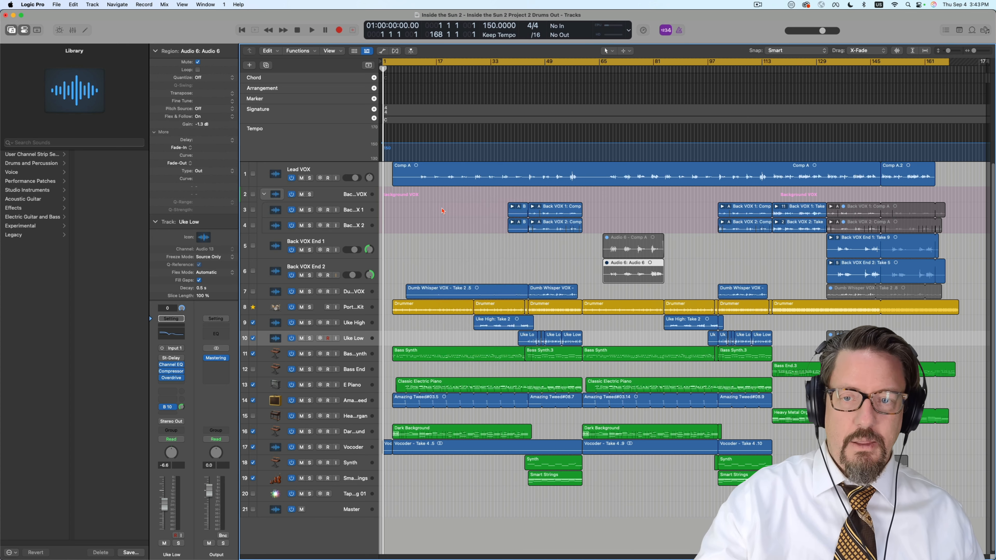
{"action": "left_click", "coordinate": [443, 172]}
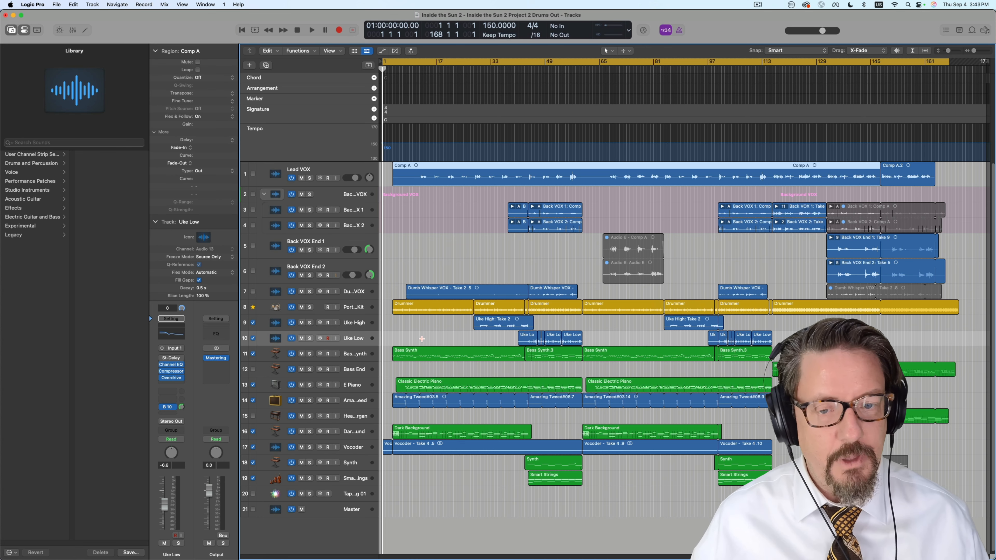
Solo the Uke High track and play it from about bar 27 with Cycle turned off
{"action": "left_click", "coordinate": [416, 65]}
{"action": "left_click_drag", "start_coordinate": [416, 67], "coordinate": [470, 83]}
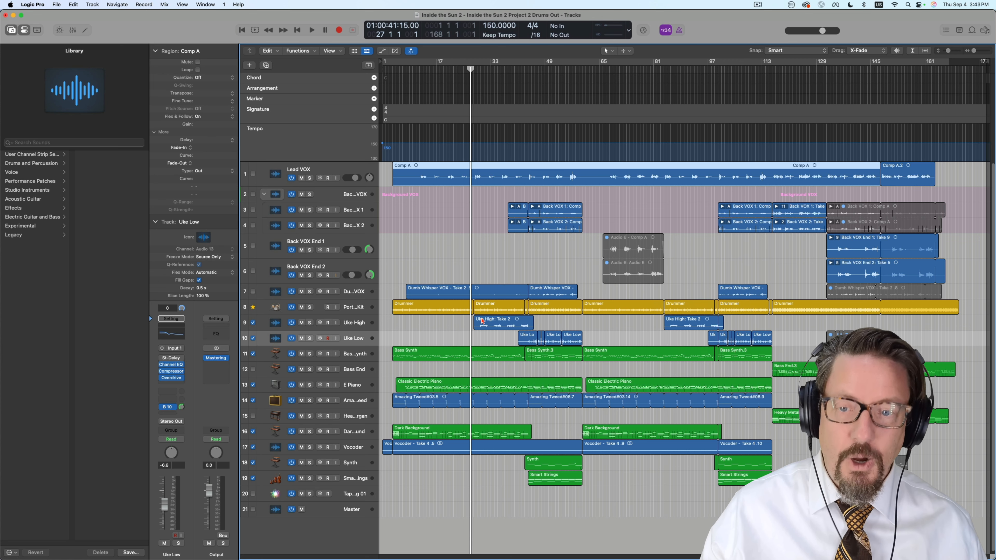
{"action": "left_click", "coordinate": [310, 322]}
{"action": "key", "text": "space"}
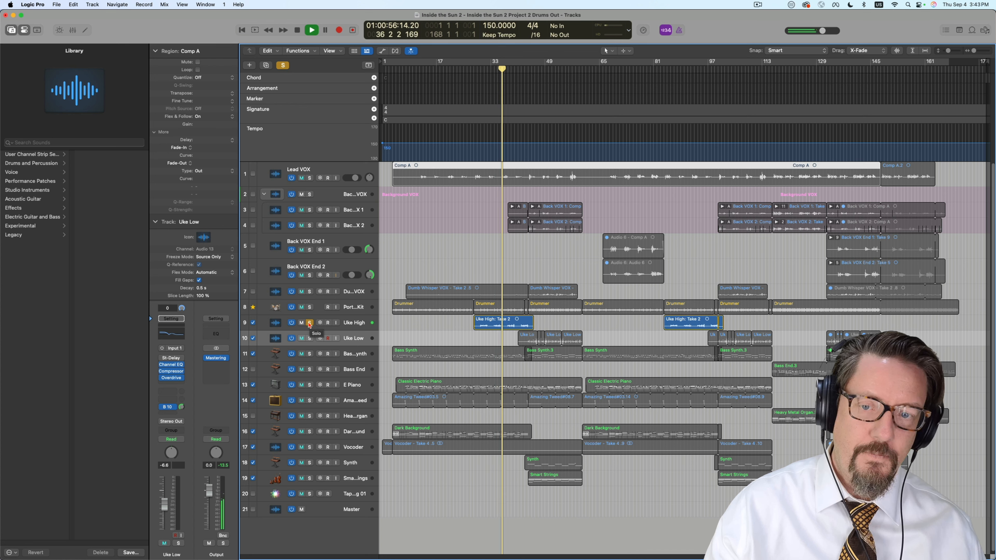
{"action": "key", "text": "space"}
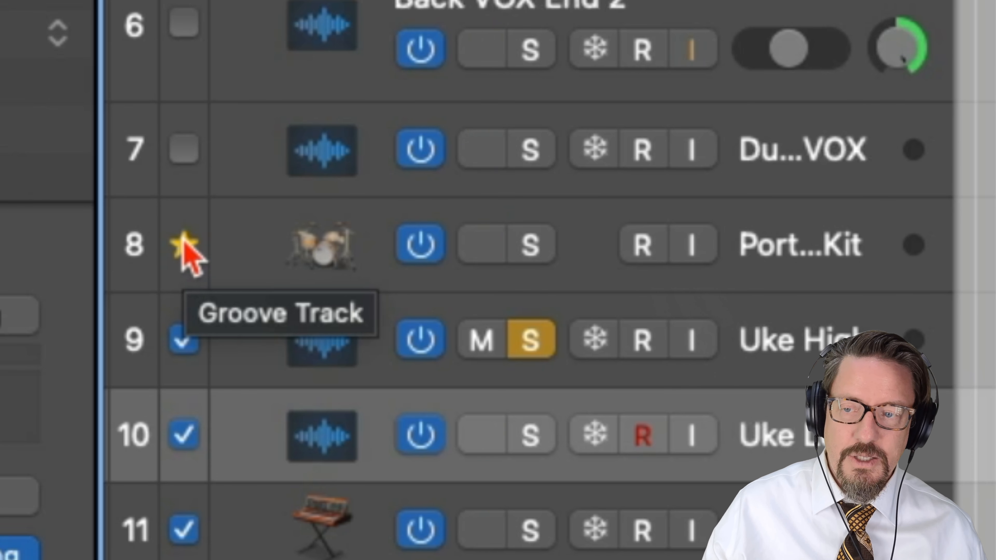
Check the Groove Track option among the track header components, and turn the Portland Kit's groove track role off and on again
{"action": "right_click", "coordinate": [241, 244]}
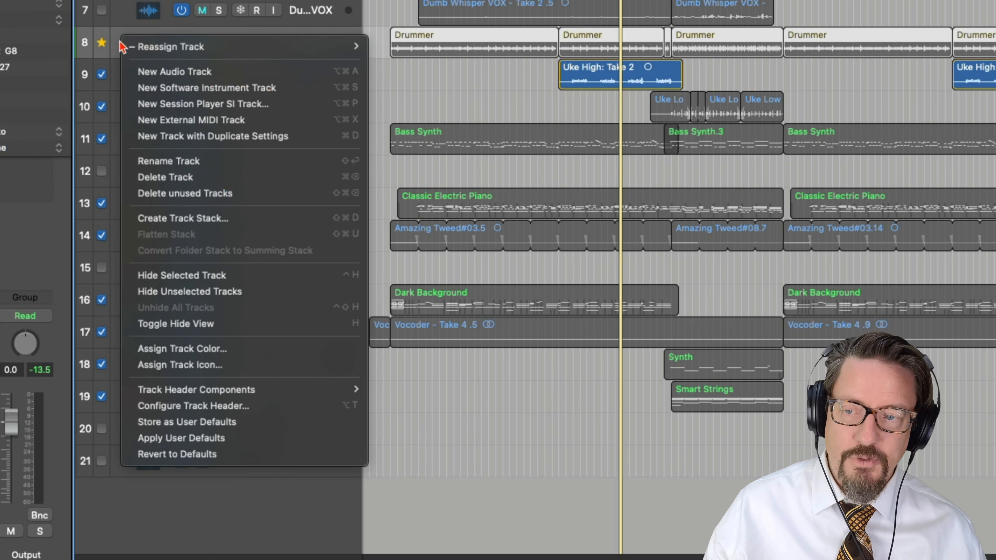
{"action": "mouse_move", "coordinate": [204, 391]}
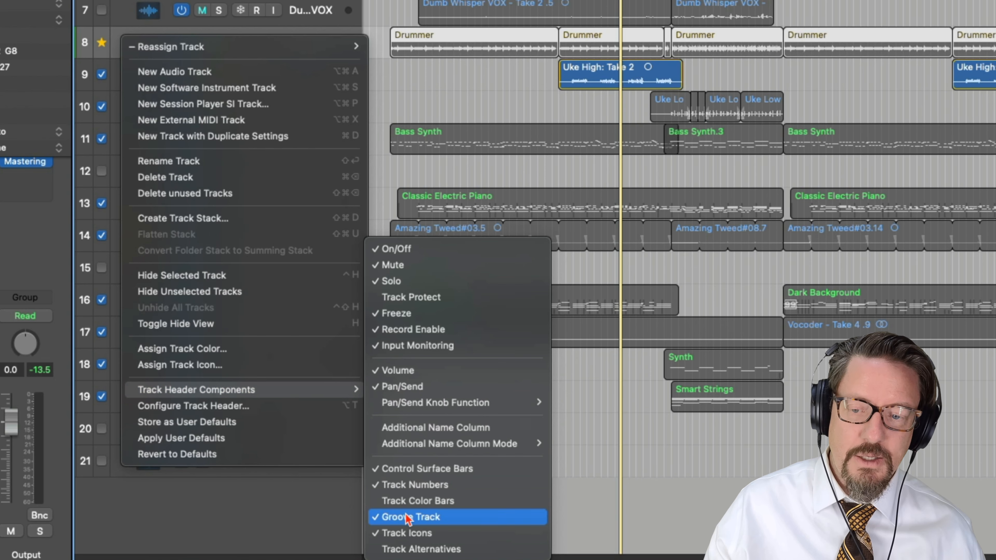
{"action": "left_click", "coordinate": [419, 516]}
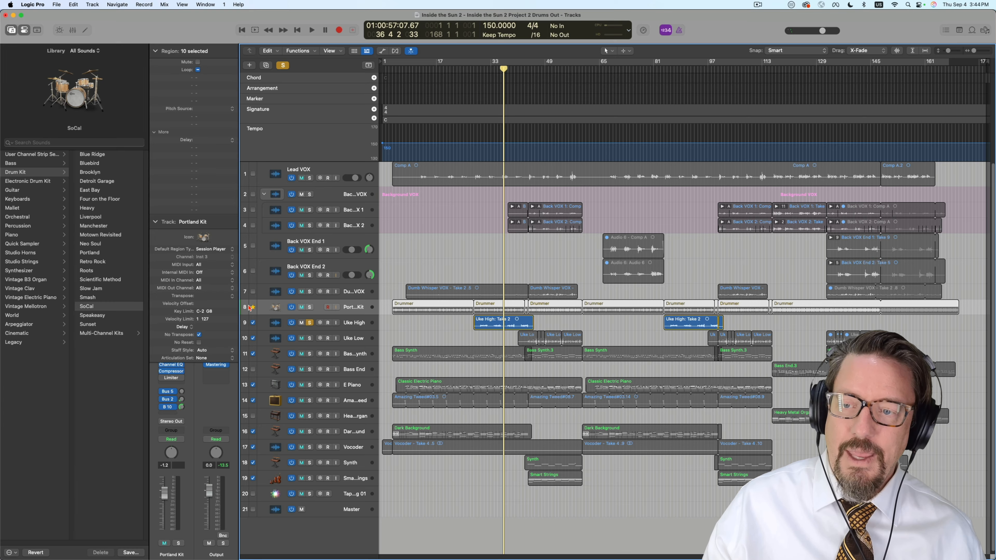
{"action": "left_click", "coordinate": [250, 307]}
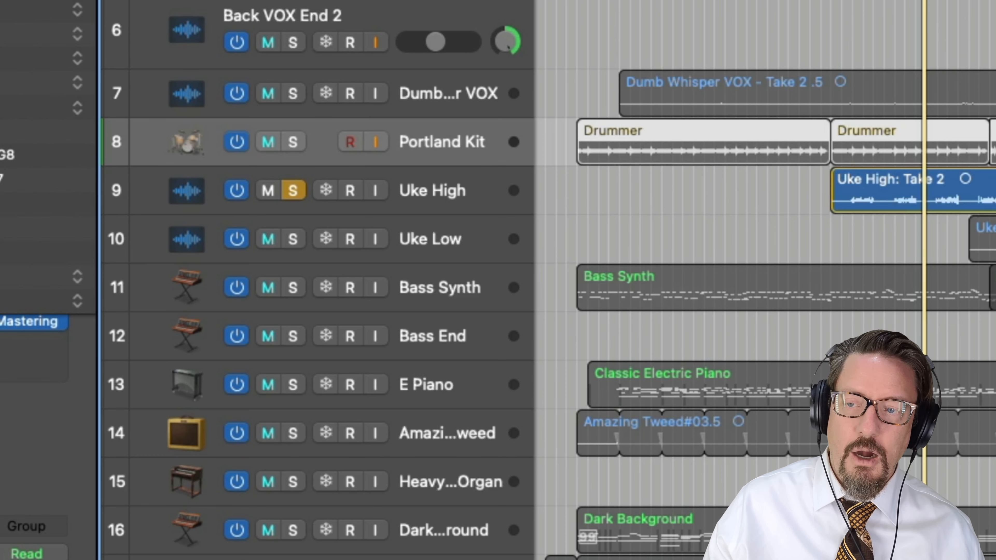
{"action": "left_click", "coordinate": [117, 142]}
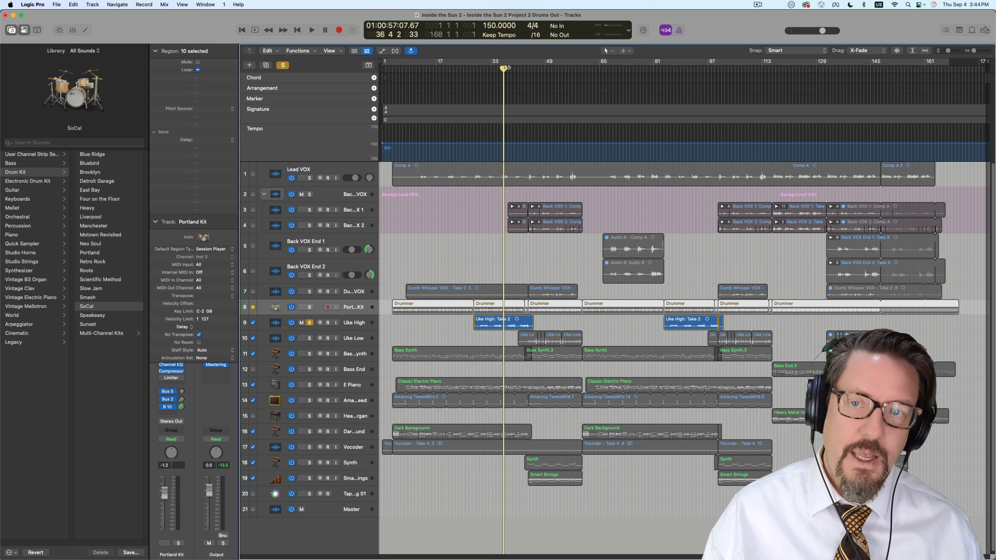
Play the soloed Uke High track from bar 29 and solo the Portland Kit track as well
{"action": "left_click_drag", "start_coordinate": [503, 69], "coordinate": [476, 69]}
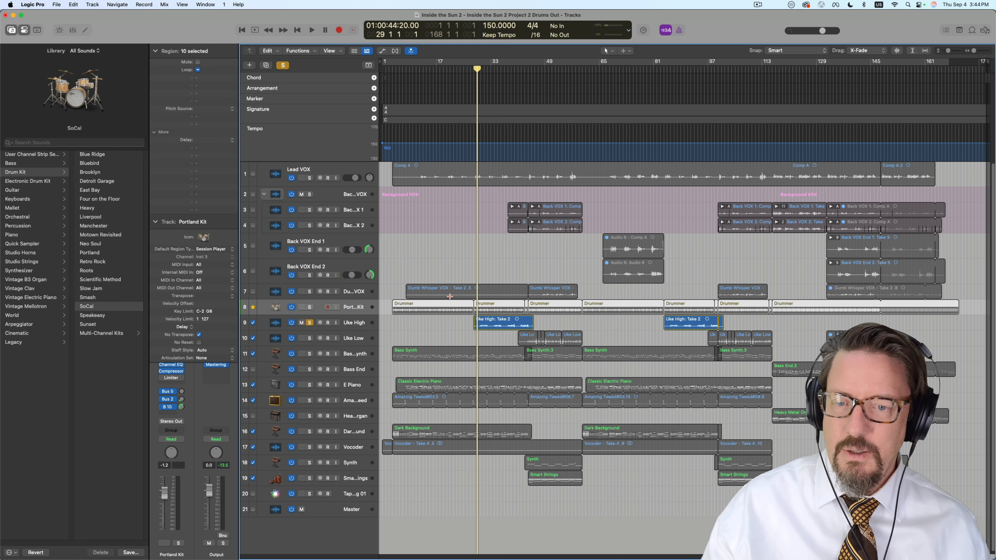
{"action": "key", "text": "space"}
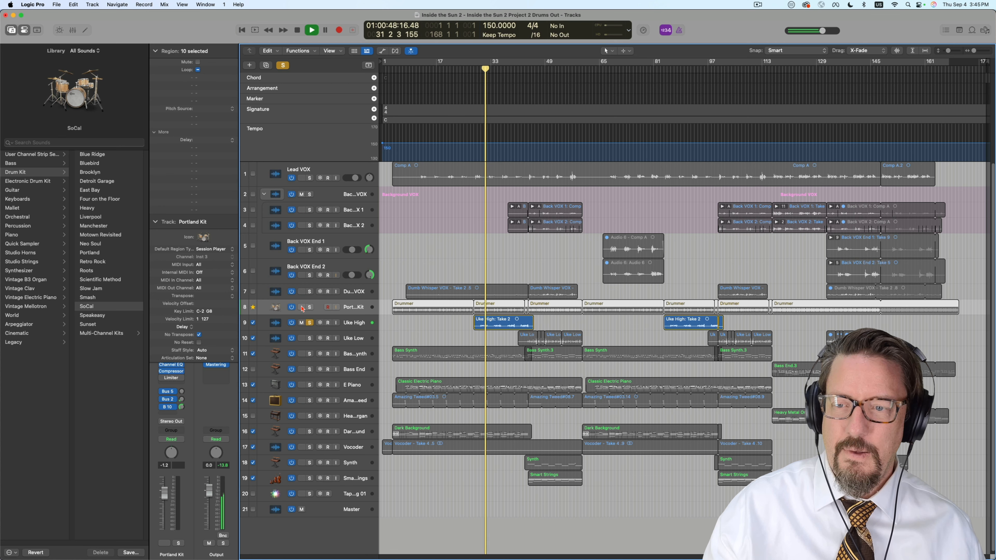
{"action": "left_click", "coordinate": [309, 307]}
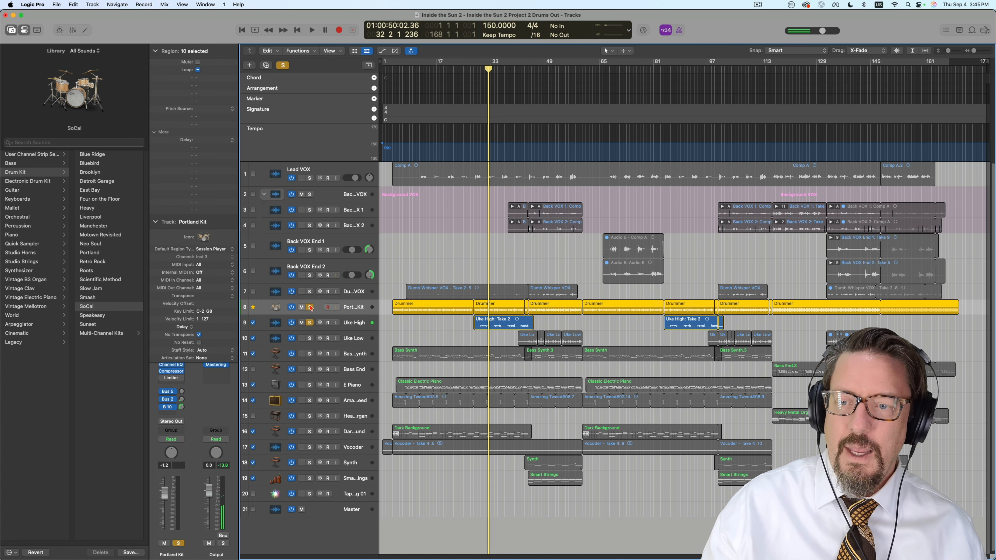
Create an arrangement track for the mixer's Bus 20 drum aux channel strip and solo it
{"action": "key", "text": "x"}
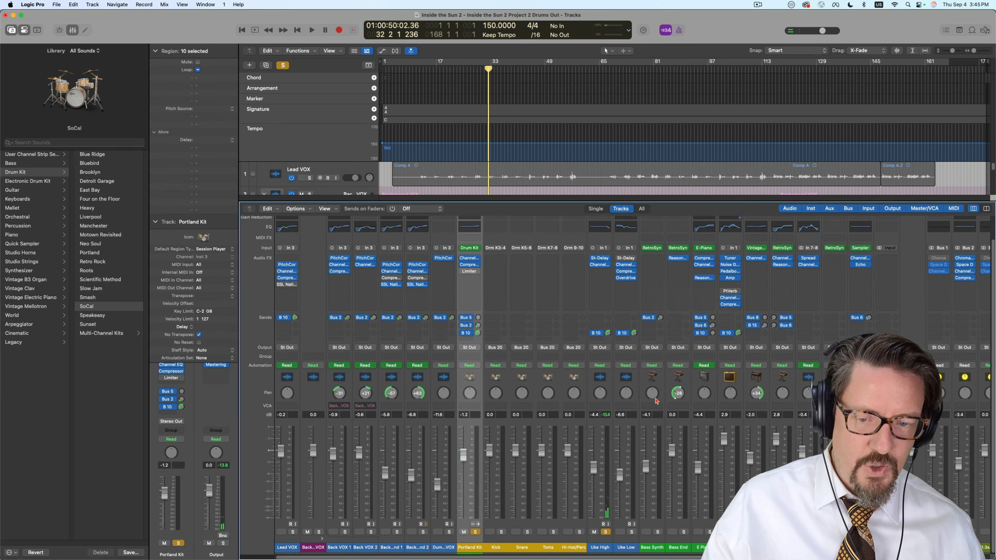
{"action": "scroll", "coordinate": [737, 467], "scroll_direction": "right", "scroll_amount": 5}
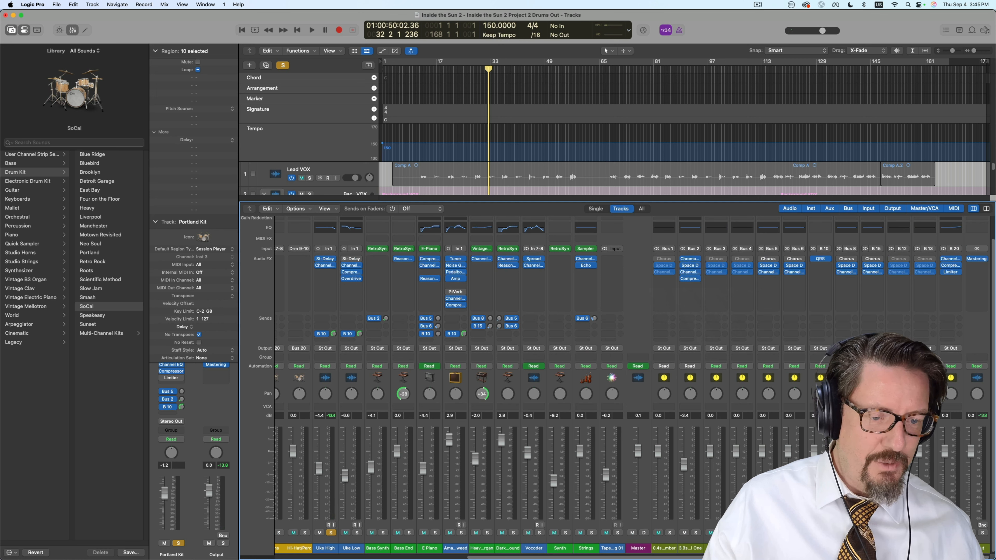
{"action": "left_click", "coordinate": [943, 434]}
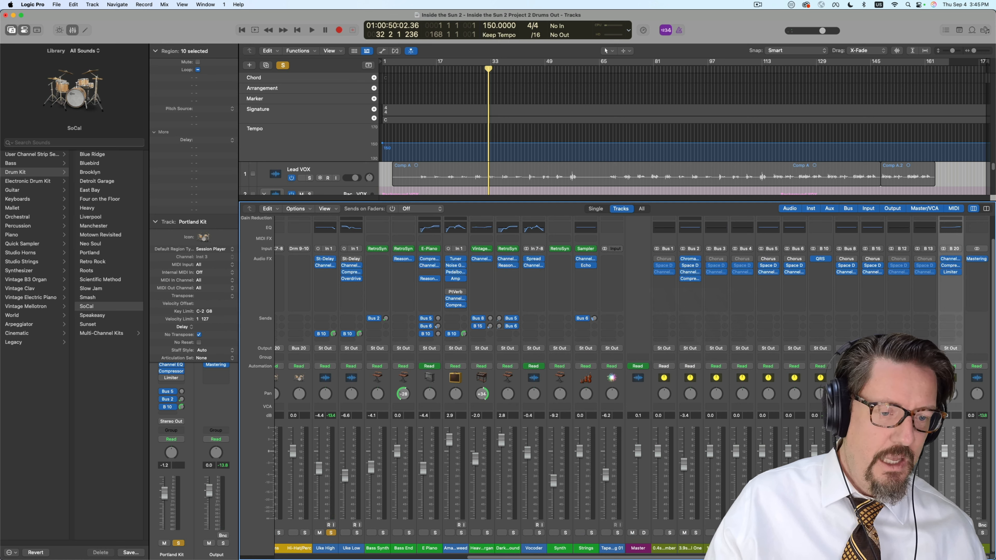
{"action": "left_click", "coordinate": [322, 209]}
{"action": "left_click", "coordinate": [304, 210]}
{"action": "left_click", "coordinate": [304, 210]}
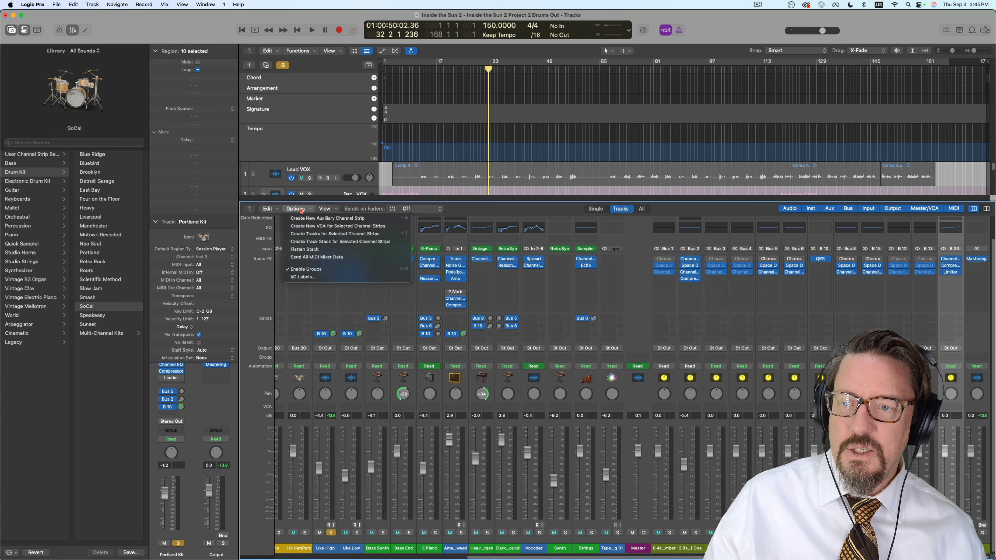
{"action": "left_click", "coordinate": [301, 235]}
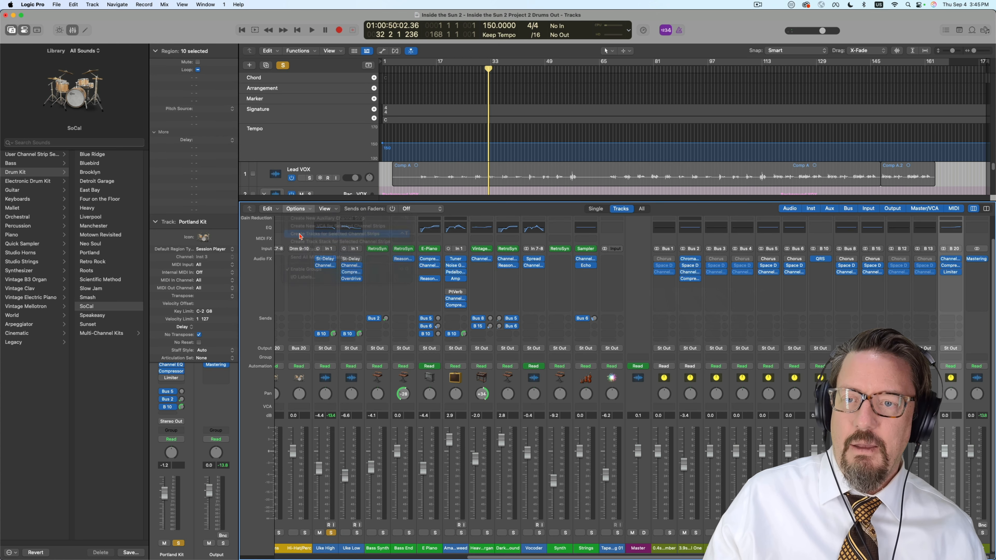
{"action": "key", "text": "x"}
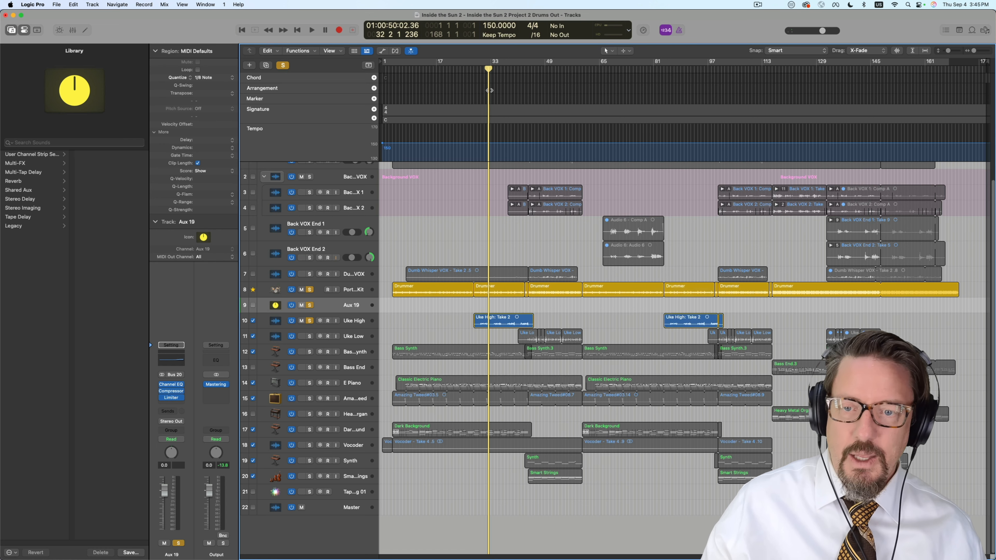
Play the soloed drums and Uke High together from the start of the first Uke High region to bar 44
{"action": "left_click_drag", "start_coordinate": [483, 71], "coordinate": [473, 71]}
{"action": "key", "text": "space"}
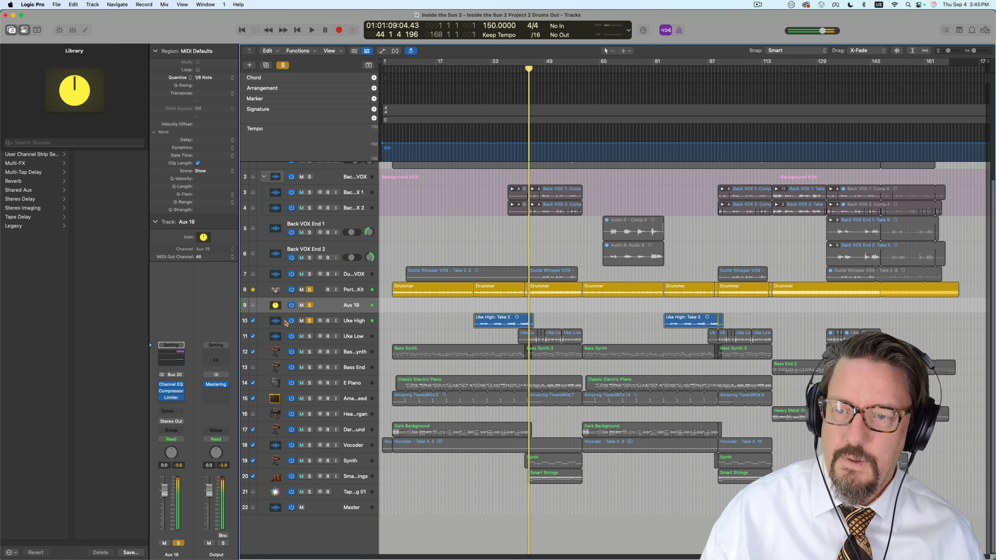
{"action": "key", "text": "space"}
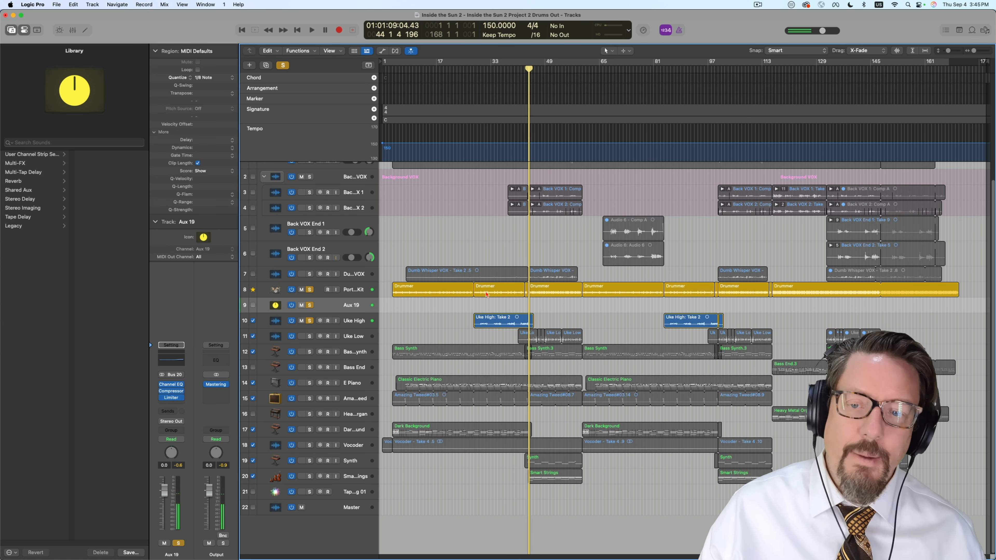
Move the solo from Uke High to Uke Low and join the first group of Uke Low regions, from about bar 40 to 59, into one
{"action": "left_click", "coordinate": [309, 321]}
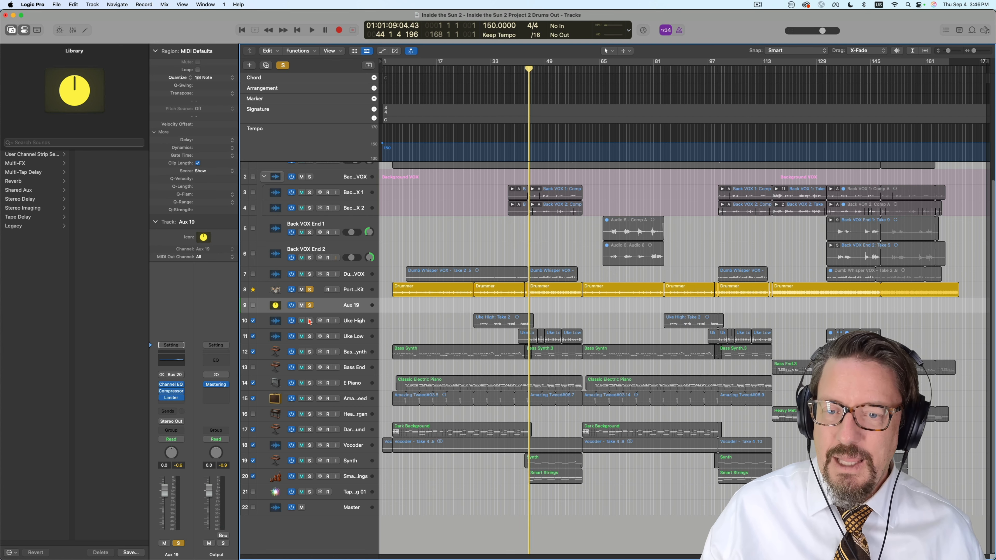
{"action": "left_click", "coordinate": [309, 336]}
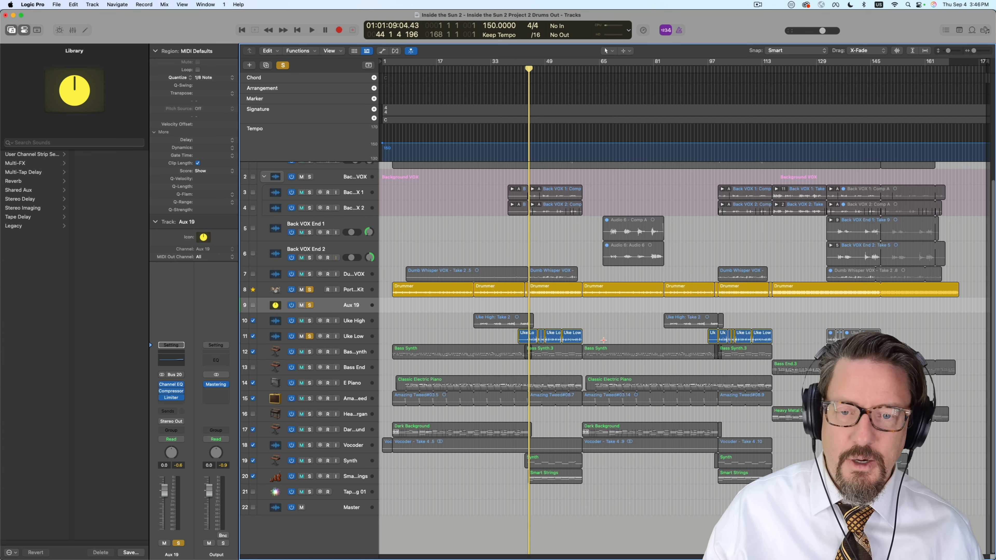
{"action": "right_click", "coordinate": [507, 336]}
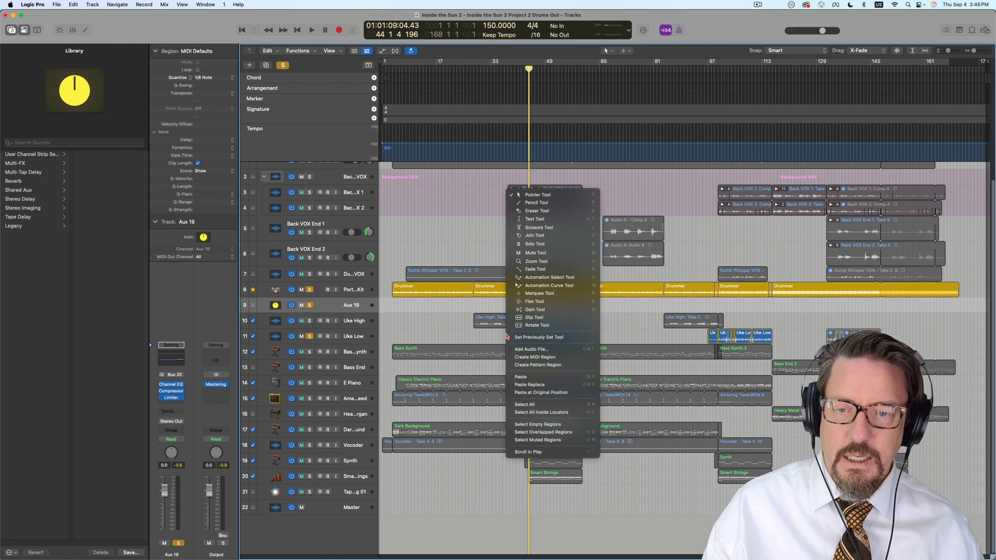
{"action": "left_click", "coordinate": [540, 235]}
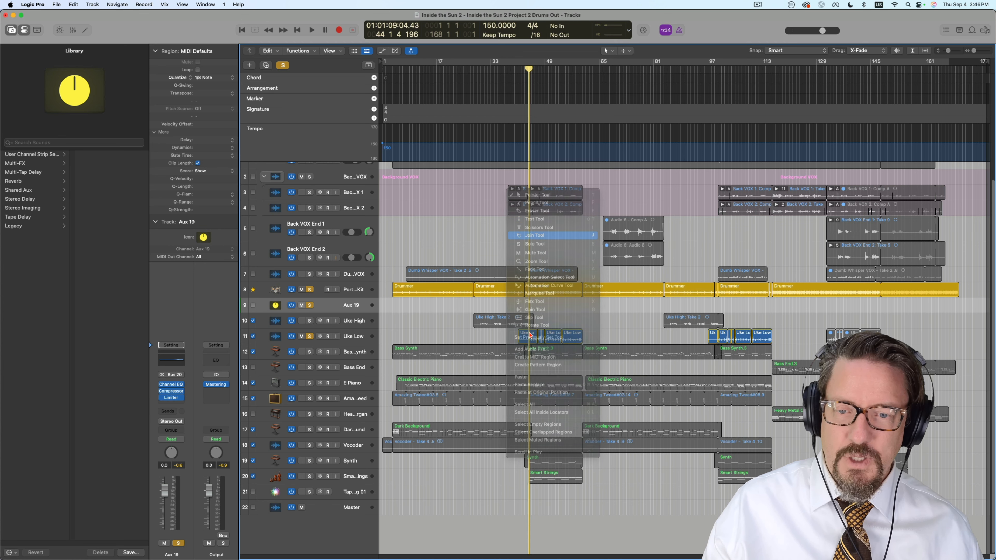
{"action": "left_click_drag", "start_coordinate": [511, 337], "coordinate": [580, 338]}
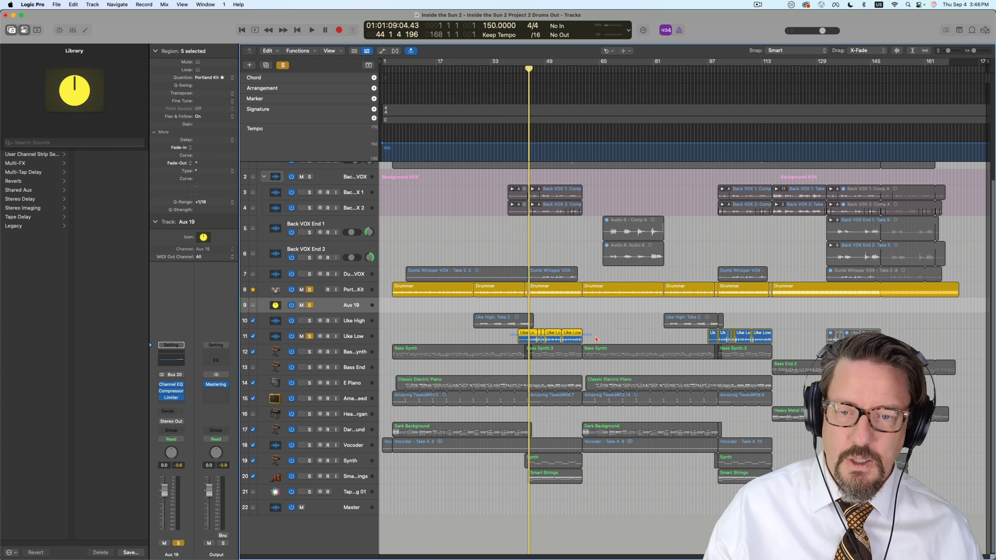
{"action": "left_click", "coordinate": [572, 336]}
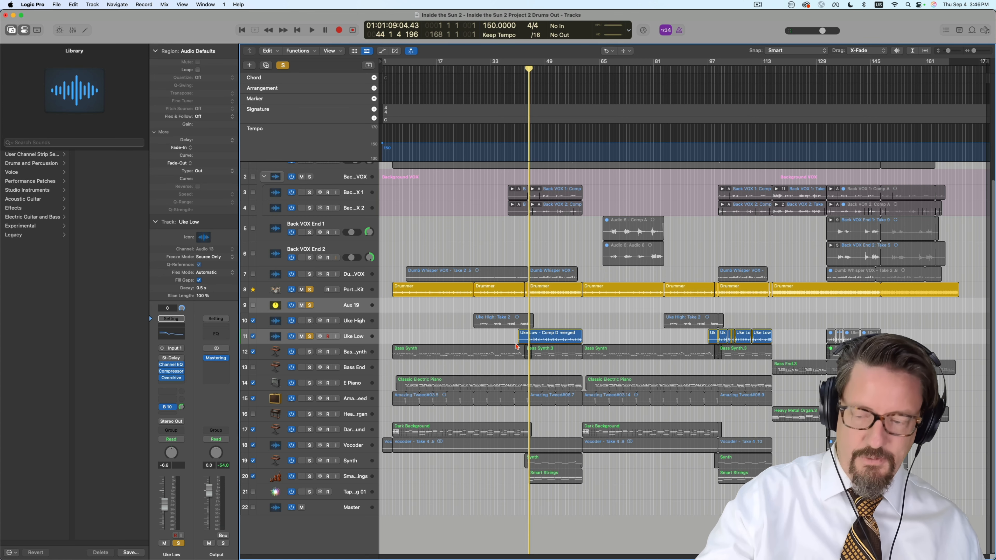
Return to the Pointer tool and take the solo off Portland Kit, Aux 19 and Uke Low
{"action": "key", "text": "t"}
{"action": "key", "text": "t"}
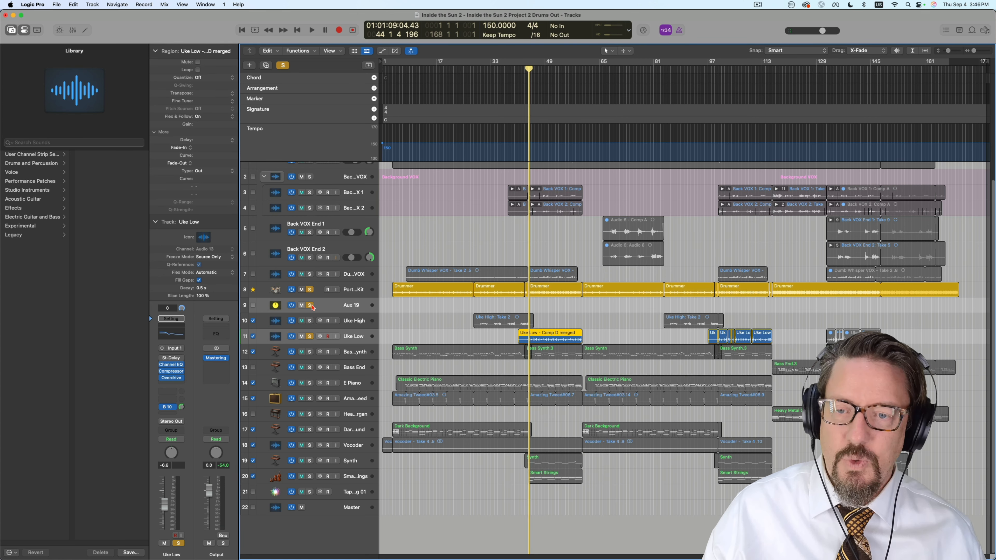
{"action": "left_click", "coordinate": [310, 306]}
{"action": "left_click", "coordinate": [310, 289]}
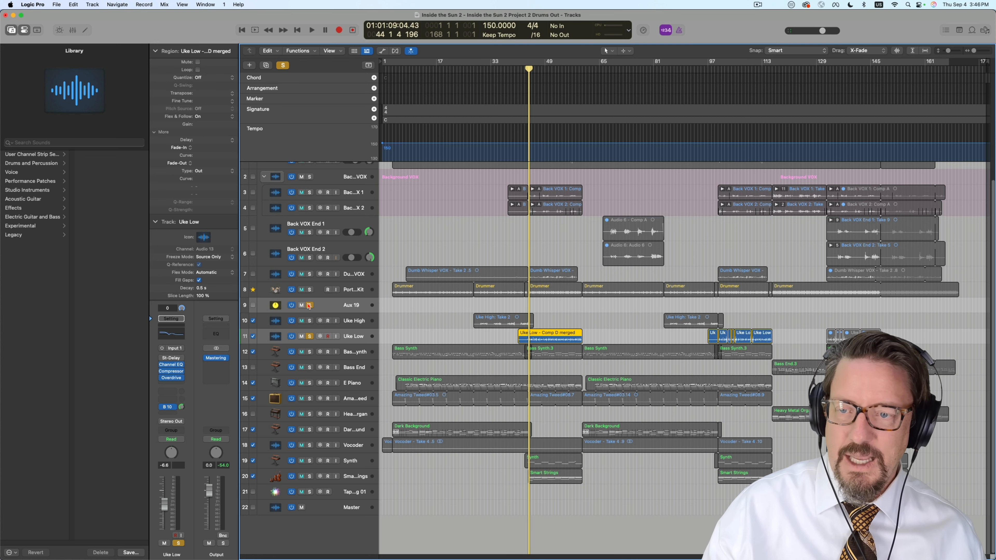
{"action": "left_click", "coordinate": [309, 337]}
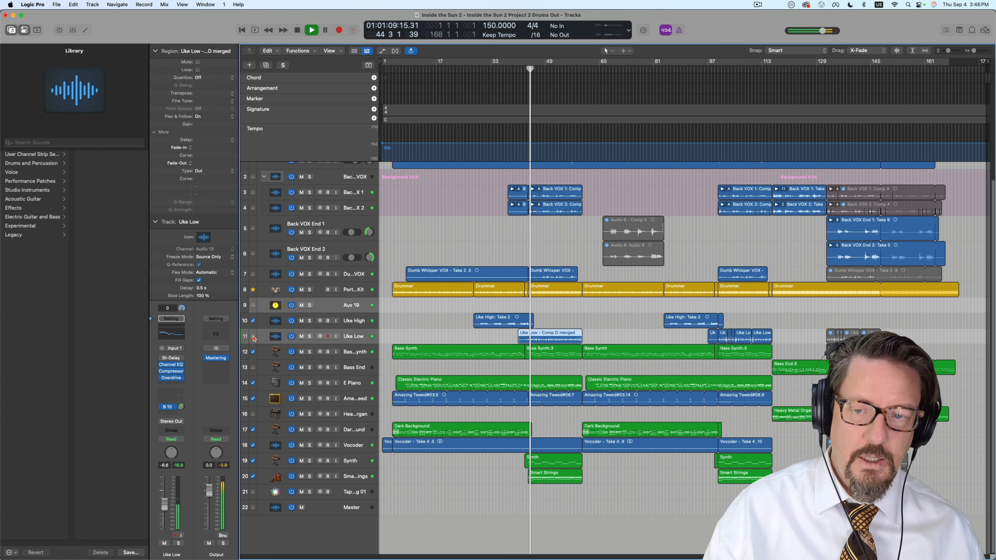
Compare Uke Low soloed and in the full mix with groove matching off, from bar 44 to 57, and turn its groove matching back on
{"action": "left_click", "coordinate": [310, 337]}
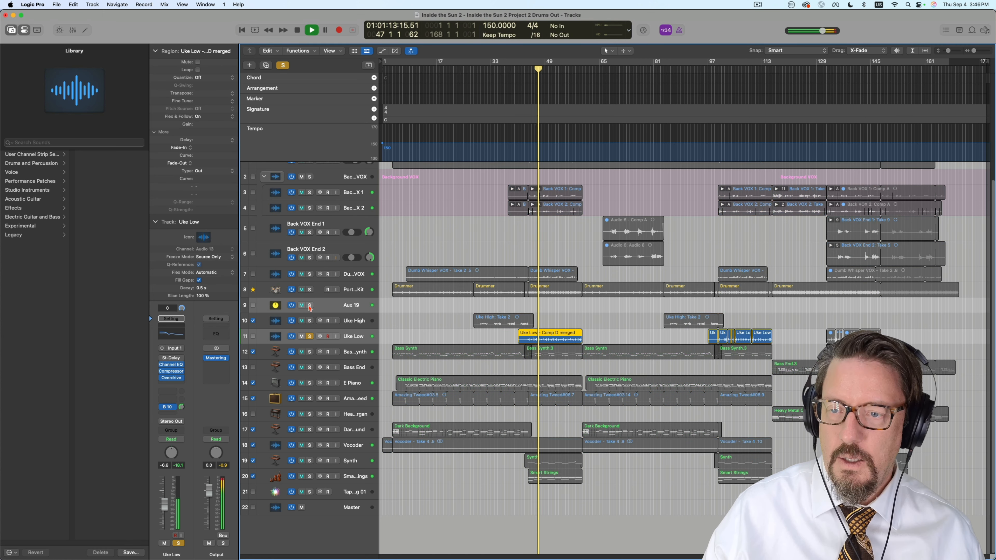
{"action": "key", "text": "ctrl+s"}
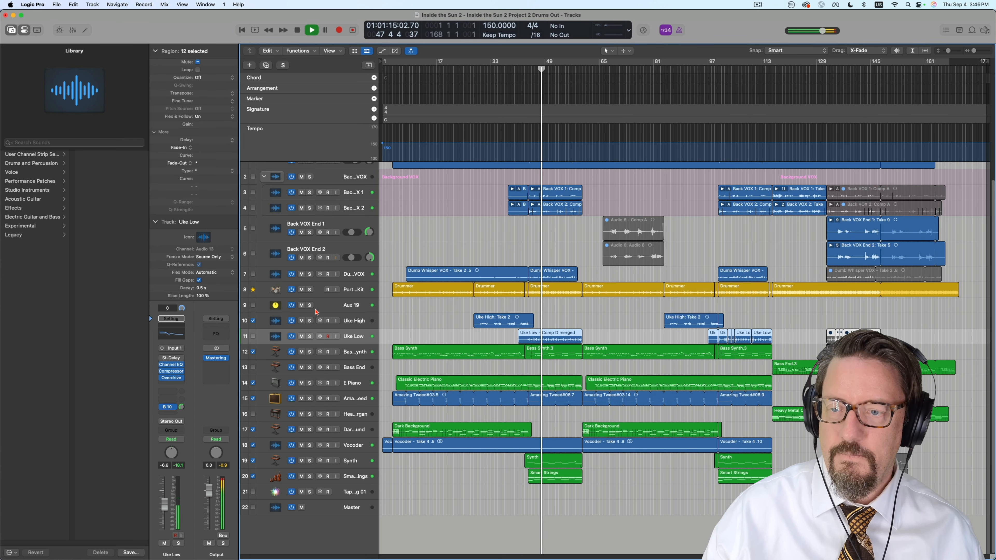
{"action": "left_click", "coordinate": [309, 336]}
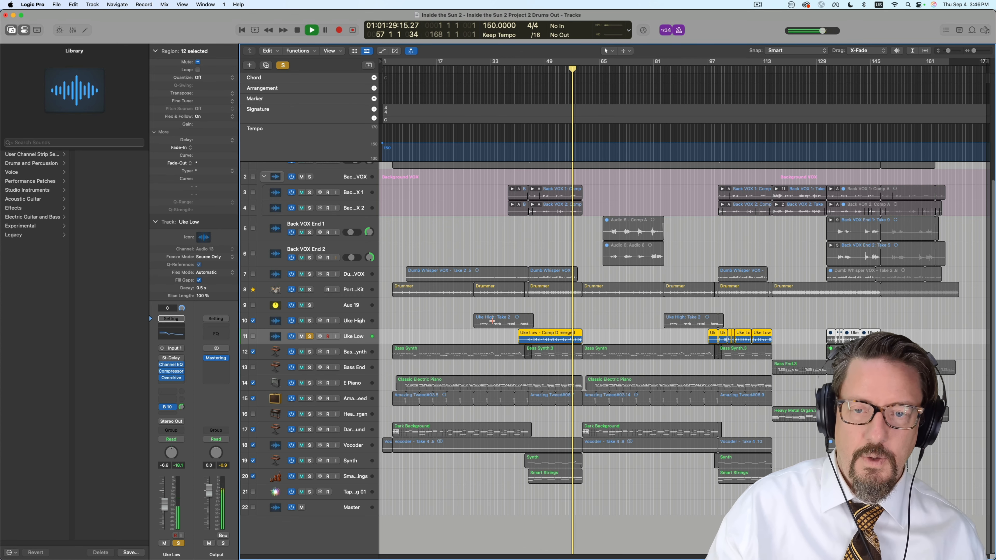
{"action": "key", "text": "space"}
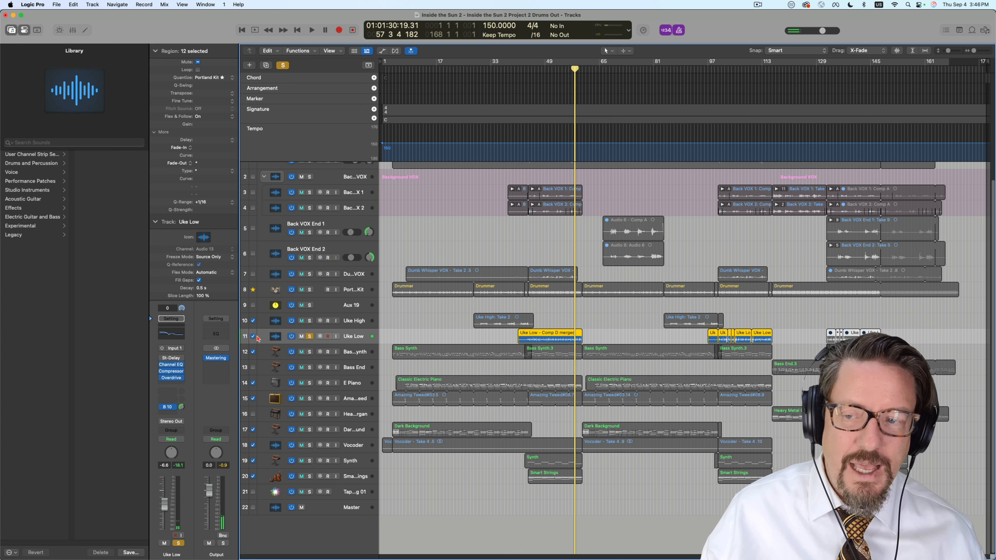
Examine how the merged Uke Low waveform lines up with the Portland Kit hits around bar 51
{"action": "left_click", "coordinate": [554, 69]}
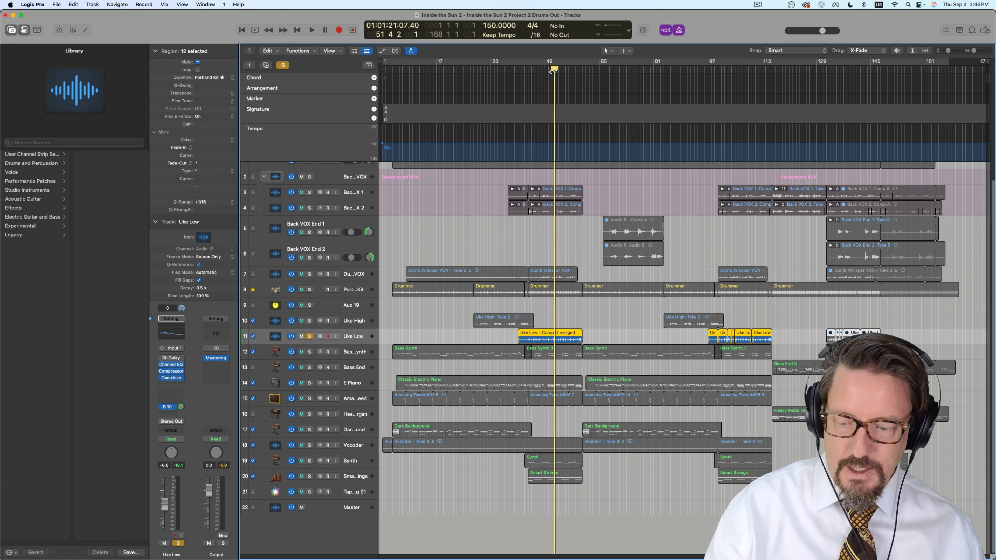
{"action": "scroll", "coordinate": [552, 78], "scroll_direction": "up", "scroll_amount": 5}
{"action": "scroll", "coordinate": [552, 79], "scroll_direction": "up", "scroll_amount": 3}
{"action": "key", "text": "super+Down"}
{"action": "key", "text": "super+Down"}
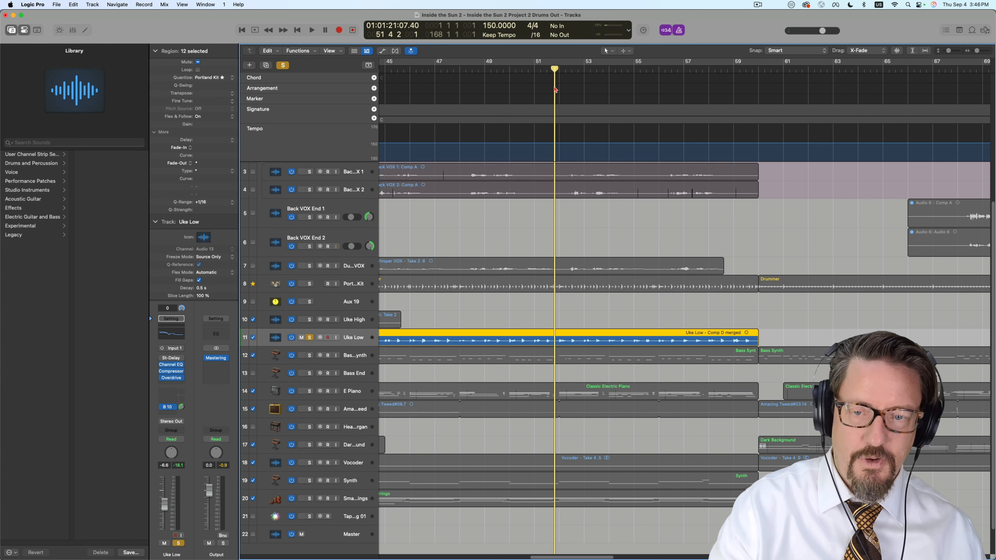
{"action": "key", "text": "super+Down"}
{"action": "key", "text": "super+Down"}
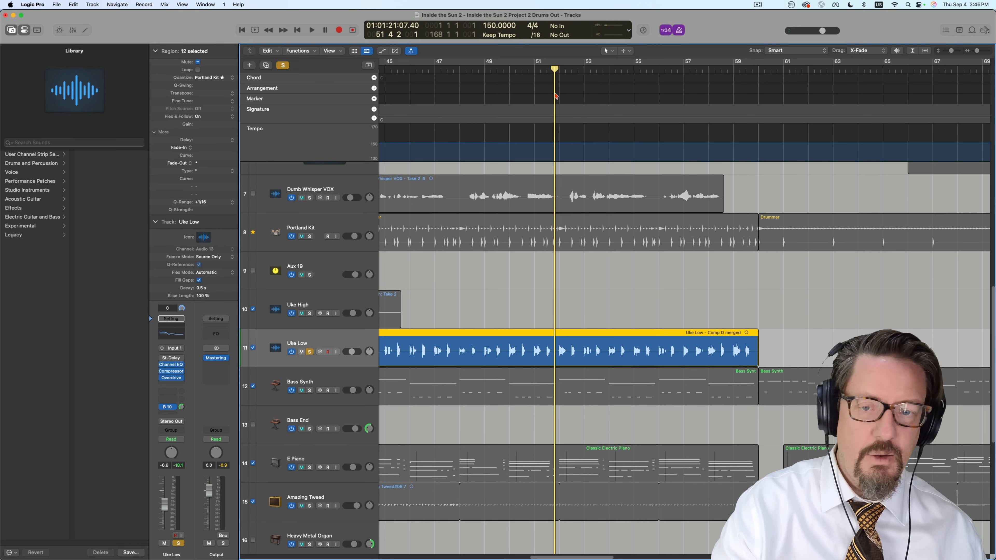
{"action": "scroll", "coordinate": [556, 96], "scroll_direction": "up", "scroll_amount": 2}
{"action": "scroll", "coordinate": [555, 96], "scroll_direction": "up", "scroll_amount": 3}
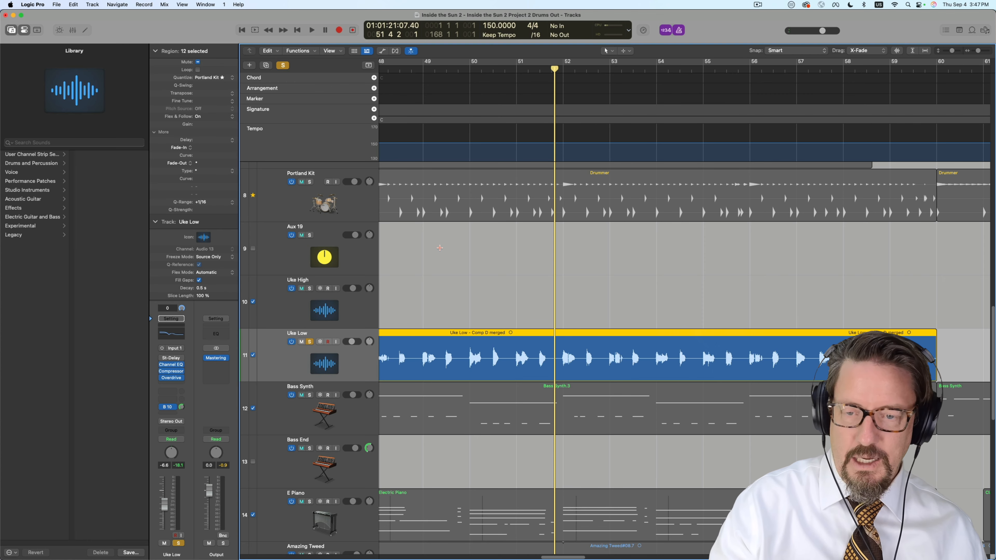
Play the soloed, groove-matched Uke Low from bar 43 and solo the Aux 19 drum track with it
{"action": "key", "text": "super+Left"}
{"action": "key", "text": "super+Left"}
{"action": "key", "text": "super+Left"}
{"action": "key", "text": "super+Left"}
{"action": "left_click_drag", "start_coordinate": [471, 73], "coordinate": [454, 73]}
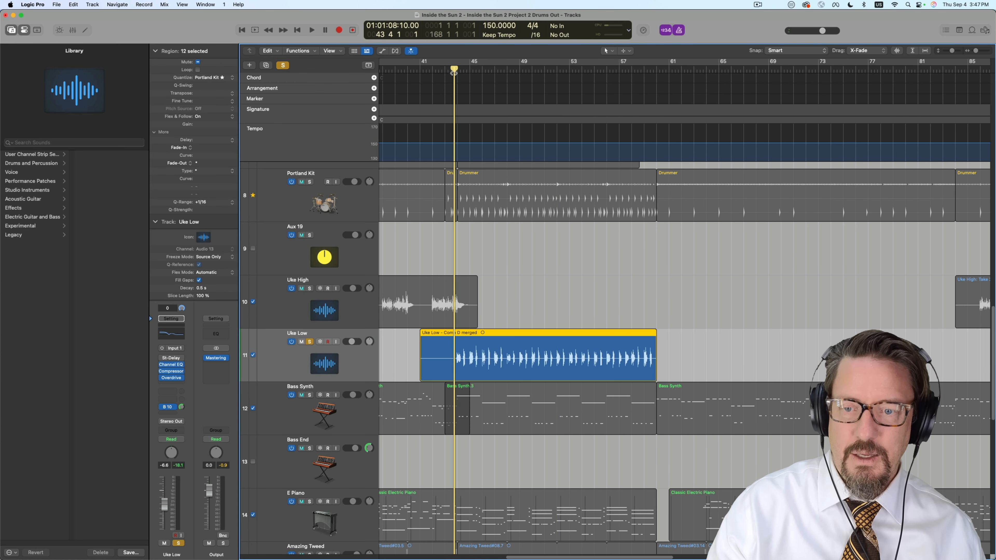
{"action": "key", "text": "space"}
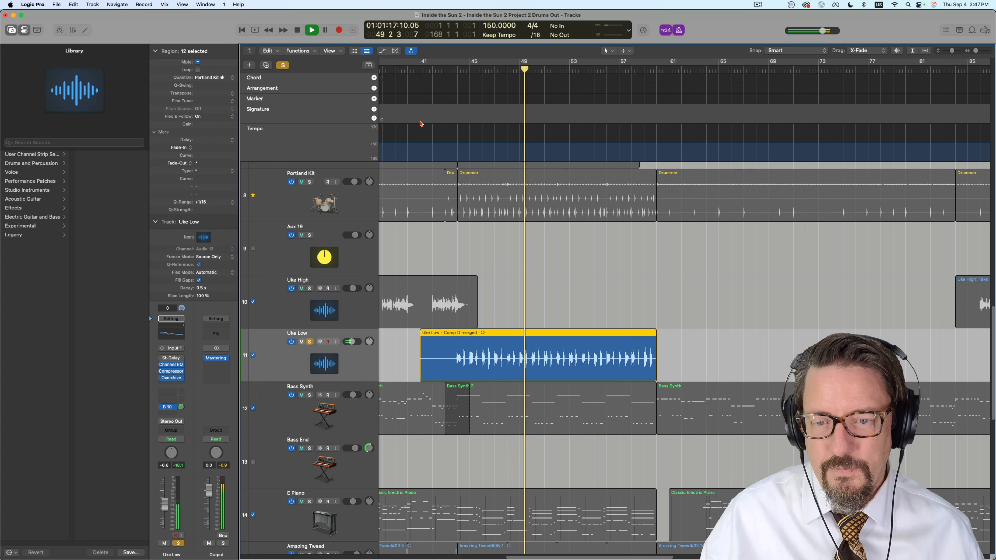
{"action": "left_click", "coordinate": [309, 236]}
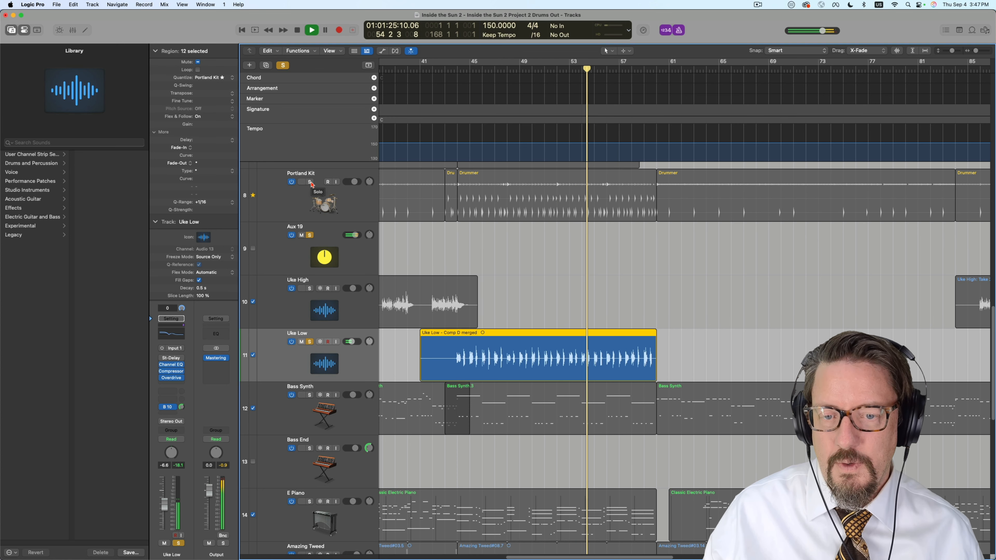
Clear all solos and play the full mix from bar 41 to 49
{"action": "left_click", "coordinate": [282, 66]}
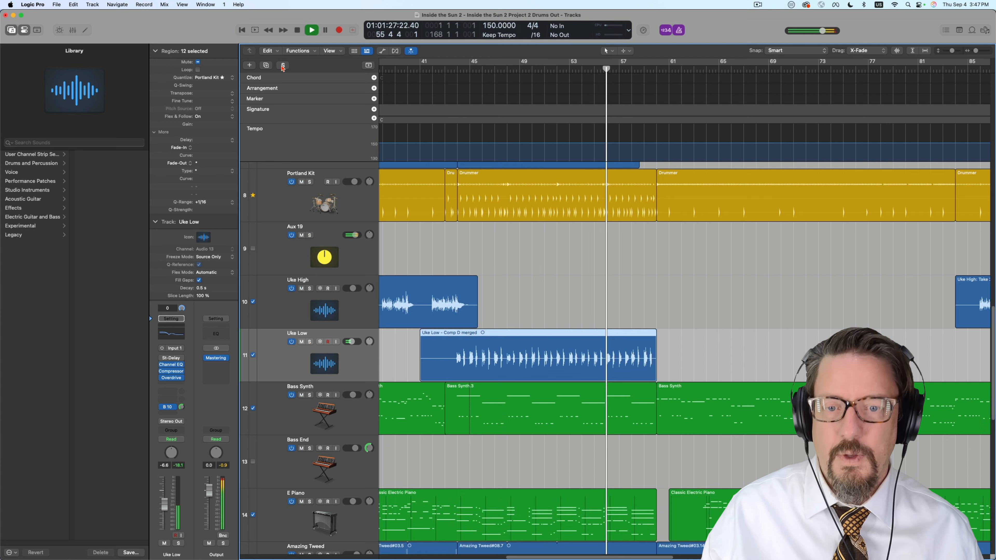
{"action": "left_click", "coordinate": [424, 68]}
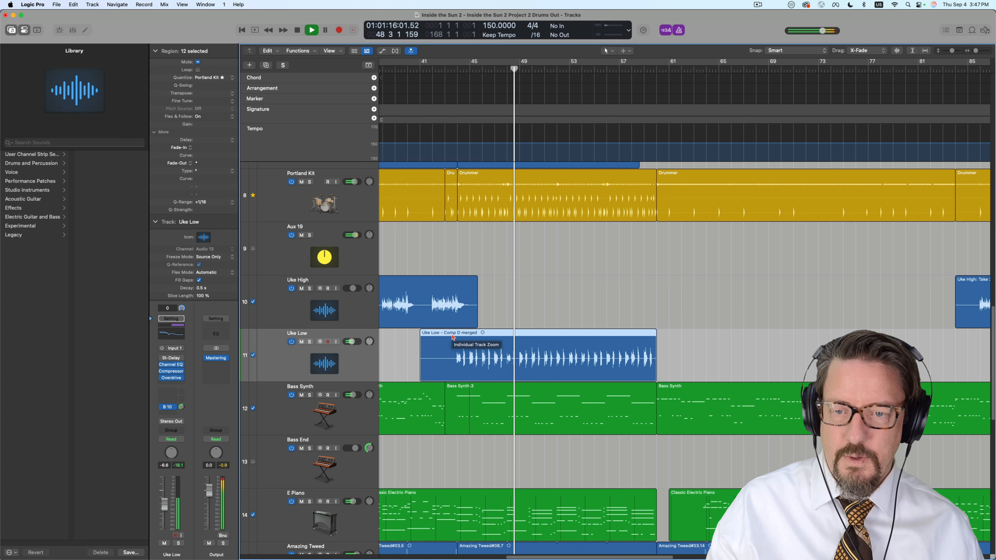
{"action": "key", "text": "space"}
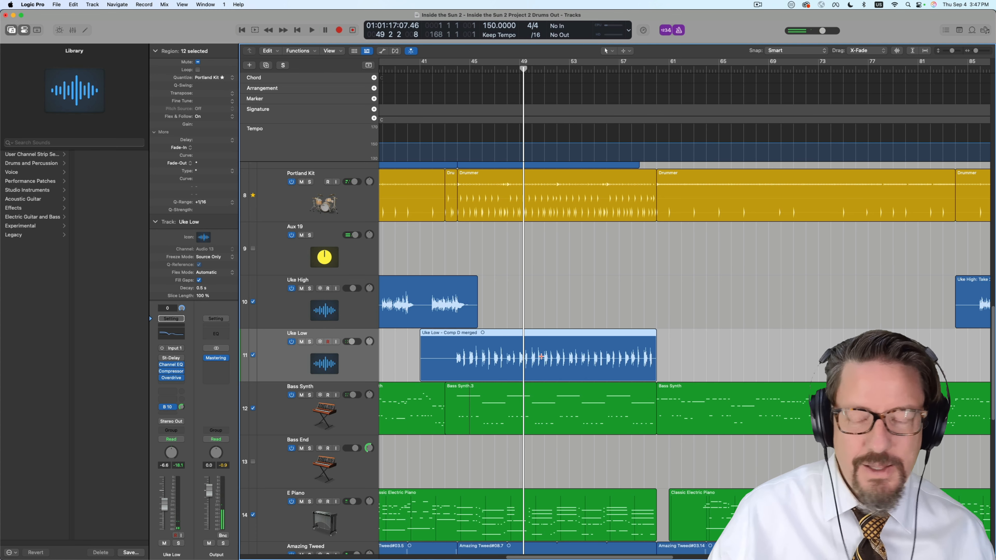
Open the merged Uke Low region in the Smart Tempo Editor and turn off analysis hint editing
{"action": "scroll", "coordinate": [541, 356], "scroll_direction": "down", "scroll_amount": 1}
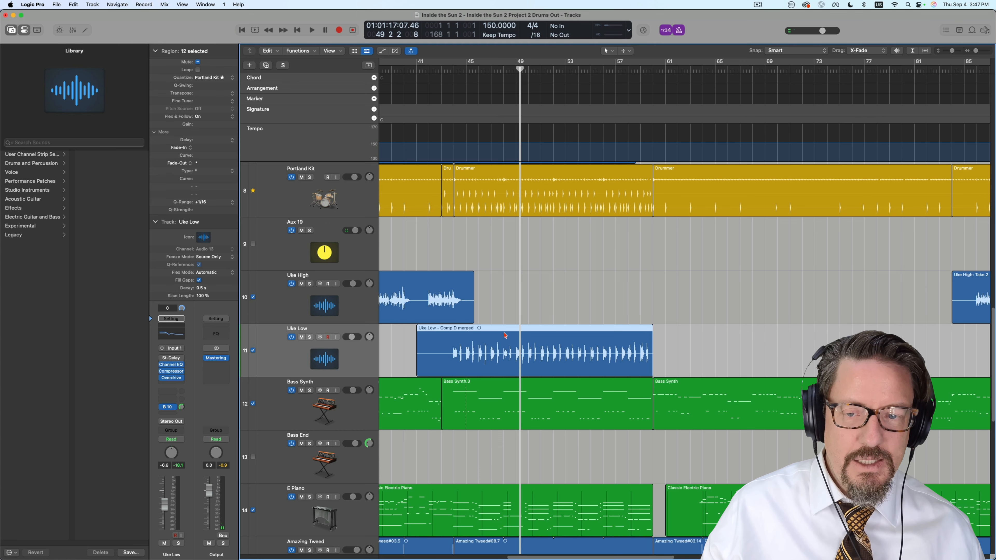
{"action": "double_click", "coordinate": [505, 335]}
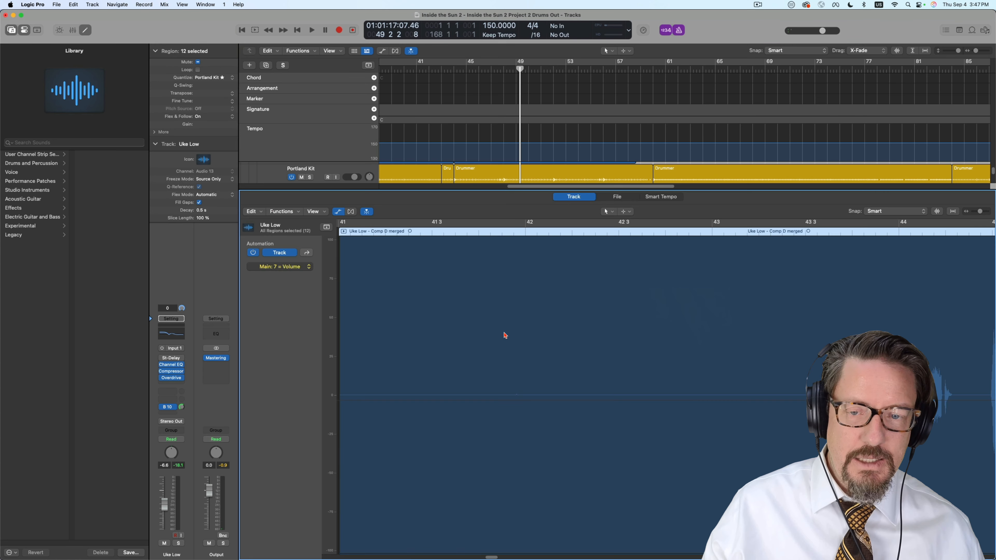
{"action": "left_click", "coordinate": [662, 197]}
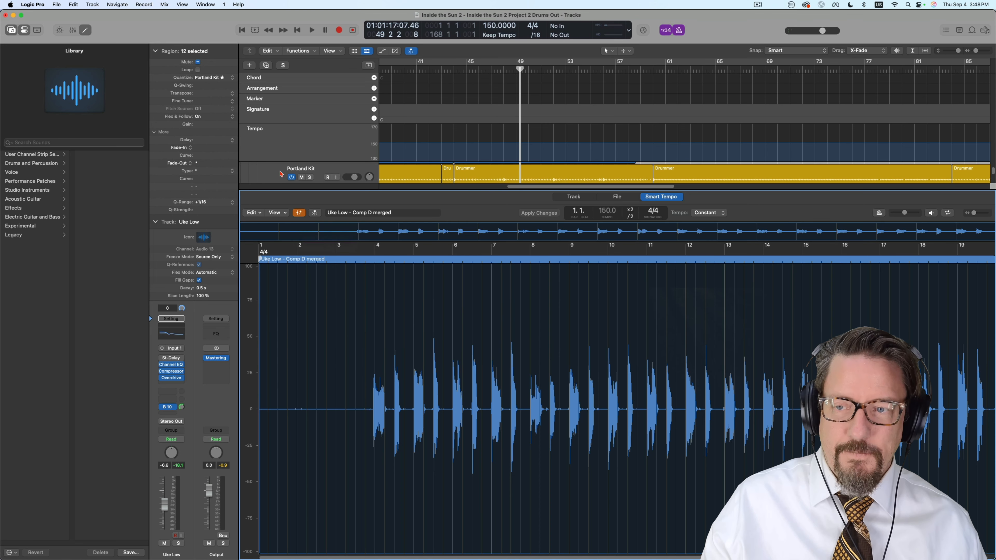
{"action": "left_click", "coordinate": [300, 213]}
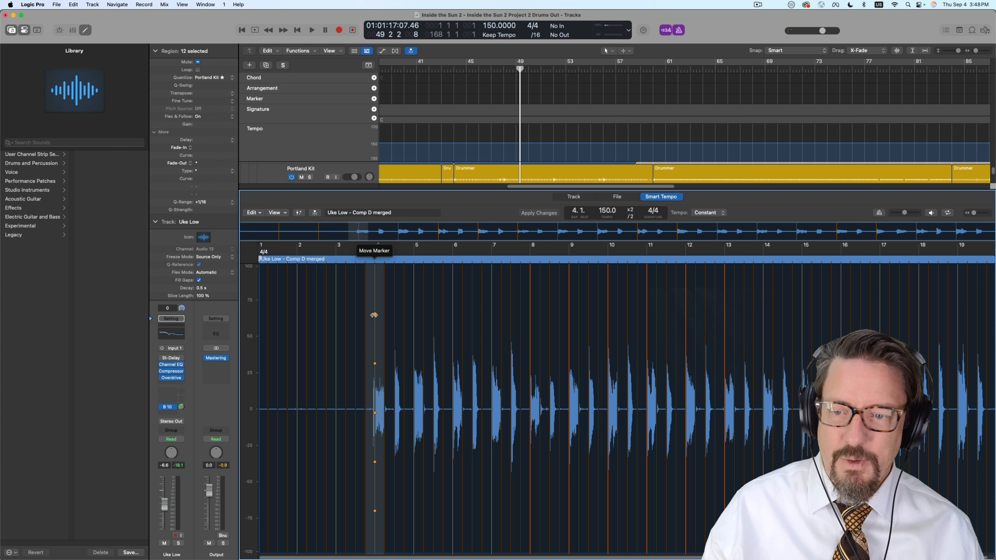
Move the bar 4 beat marker slightly earlier at the first Uke Low strum and show the tempo curve overlay
{"action": "left_click_drag", "start_coordinate": [374, 315], "coordinate": [373, 315]}
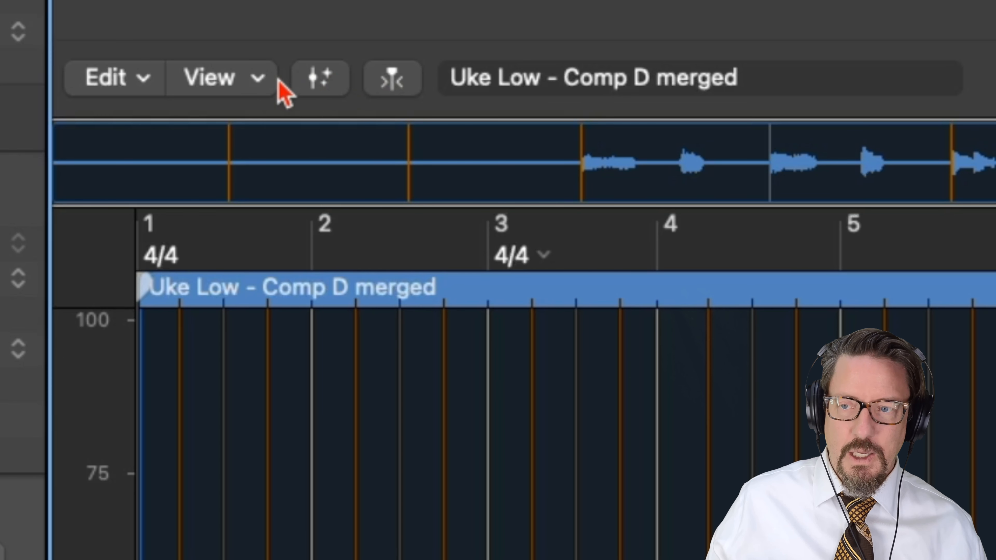
{"action": "left_click", "coordinate": [222, 80]}
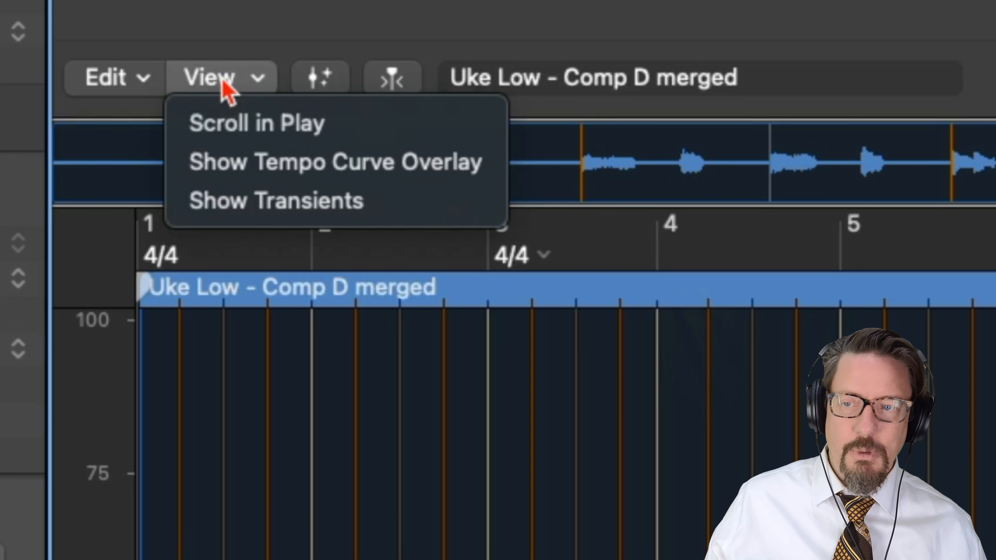
{"action": "left_click", "coordinate": [247, 169]}
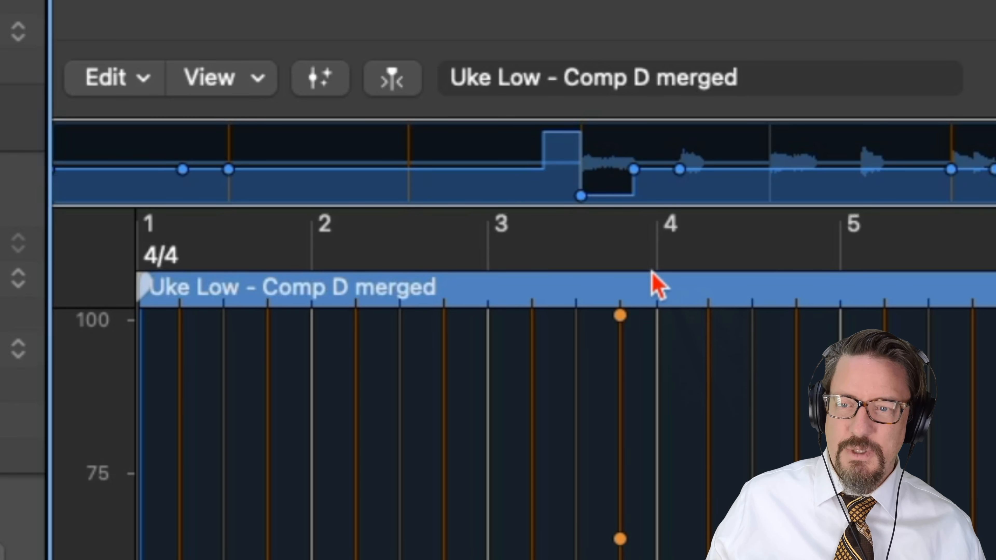
Play the Uke Low - Comp D merged region in the Smart Tempo Editor starting between bars 3 and 4
{"action": "left_click", "coordinate": [569, 289]}
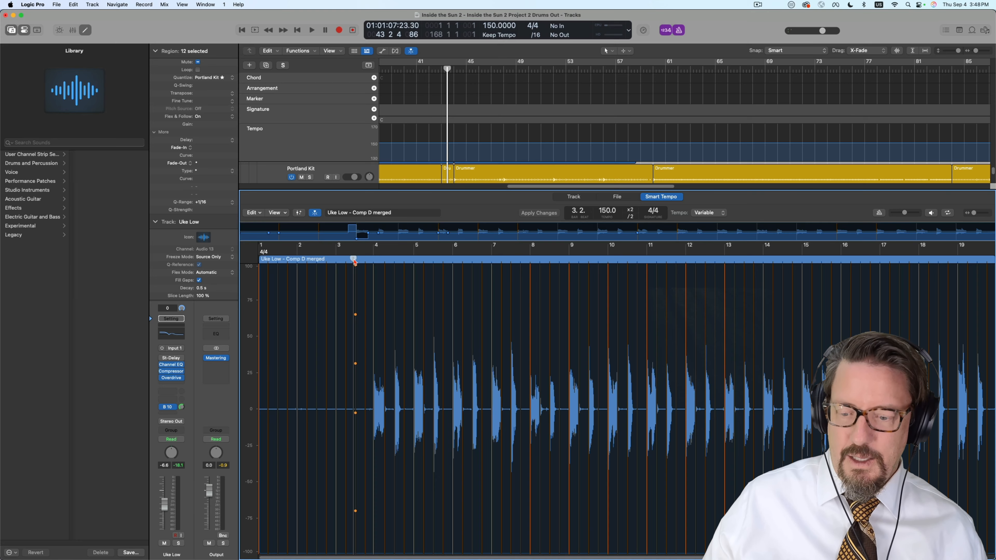
{"action": "key", "text": "space"}
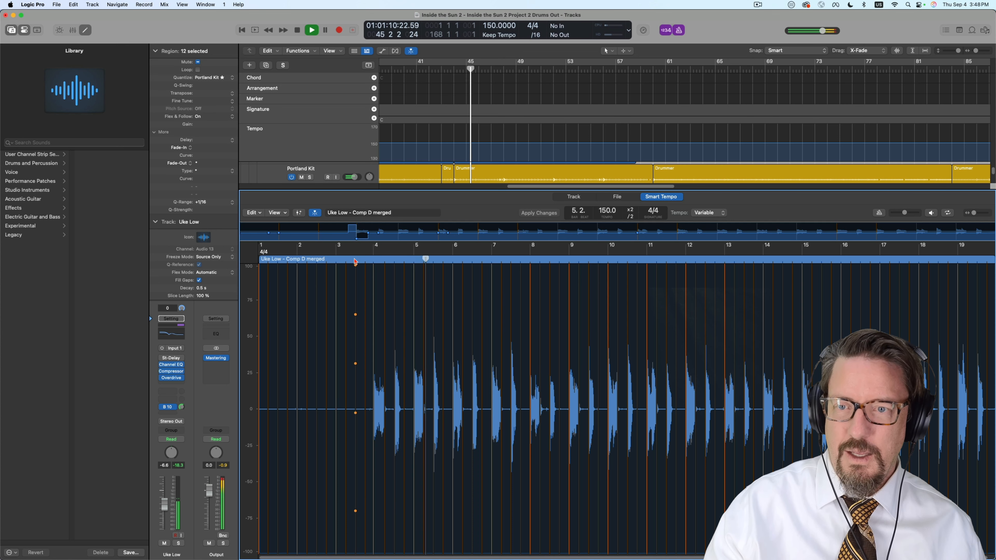
{"action": "key", "text": "space"}
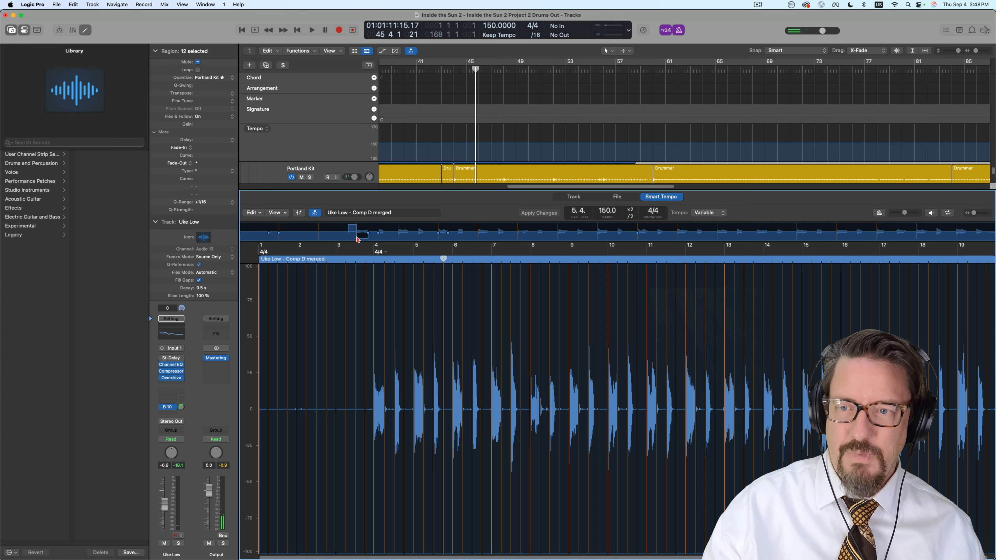
{"action": "key", "text": "space"}
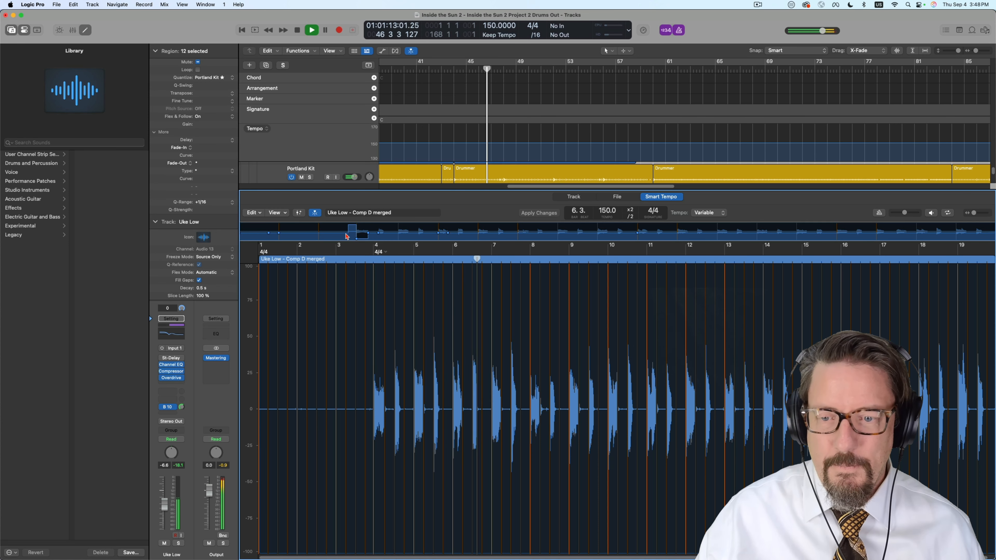
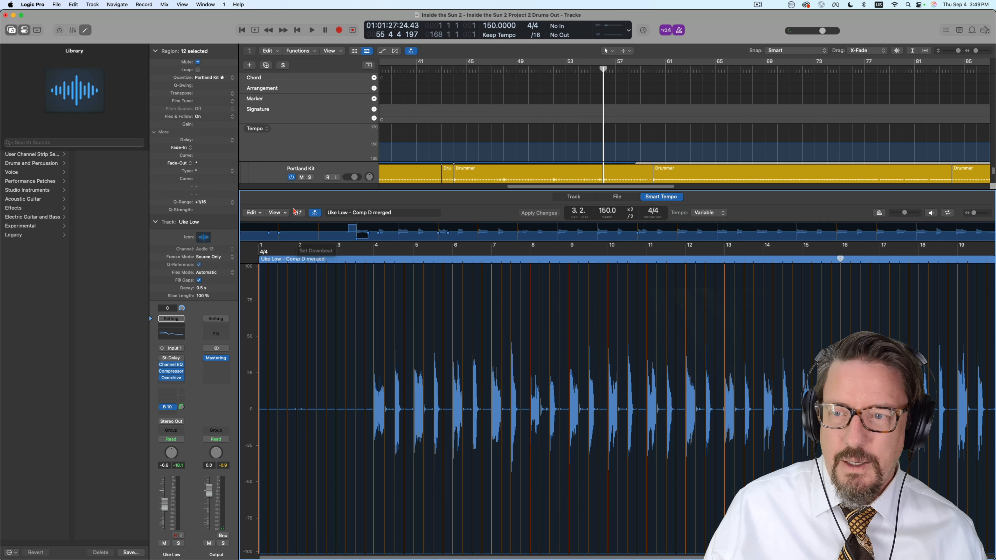
Review the Smart Tempo Editor's editing commands for the Uke Low region, and close the editor without applying any
{"action": "left_click", "coordinate": [261, 213]}
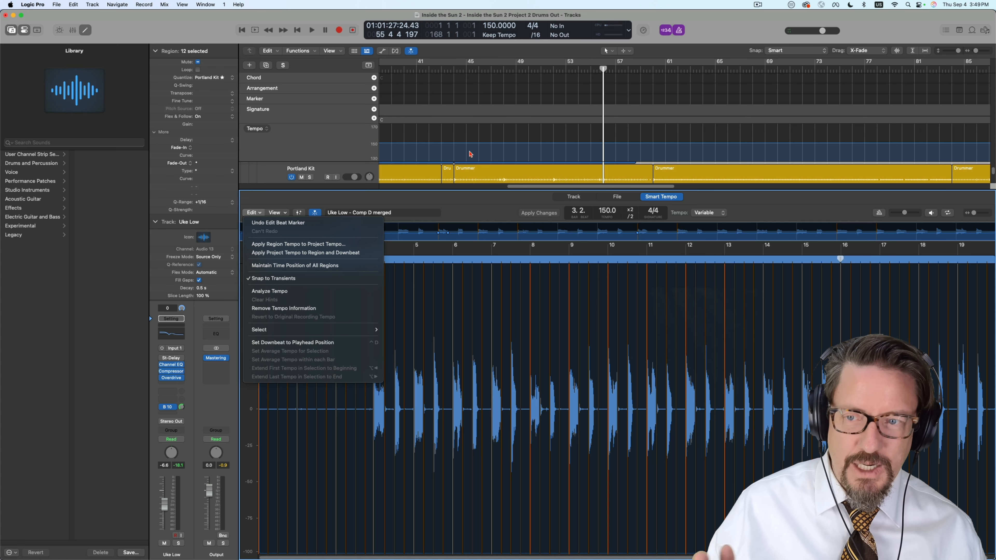
{"action": "left_click", "coordinate": [459, 199]}
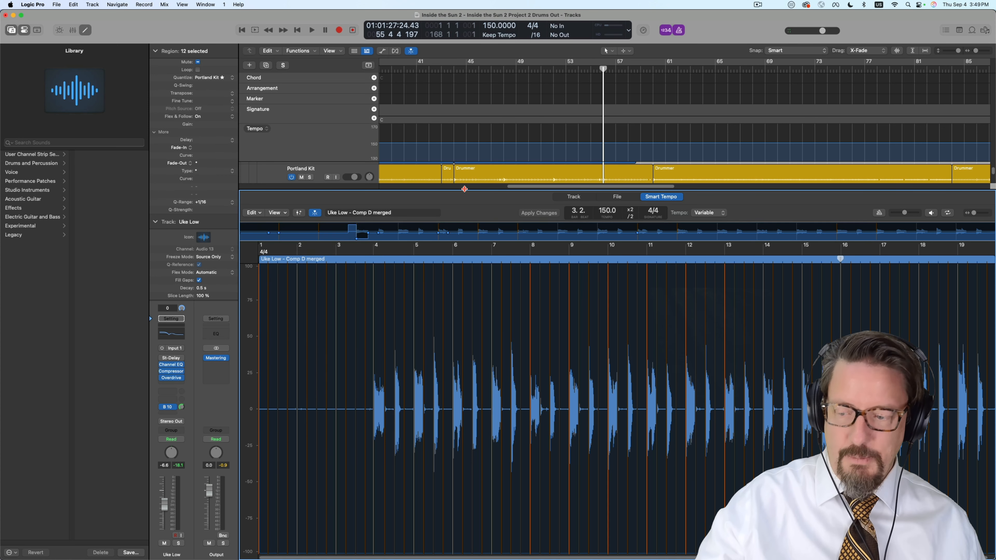
{"action": "key", "text": "e"}
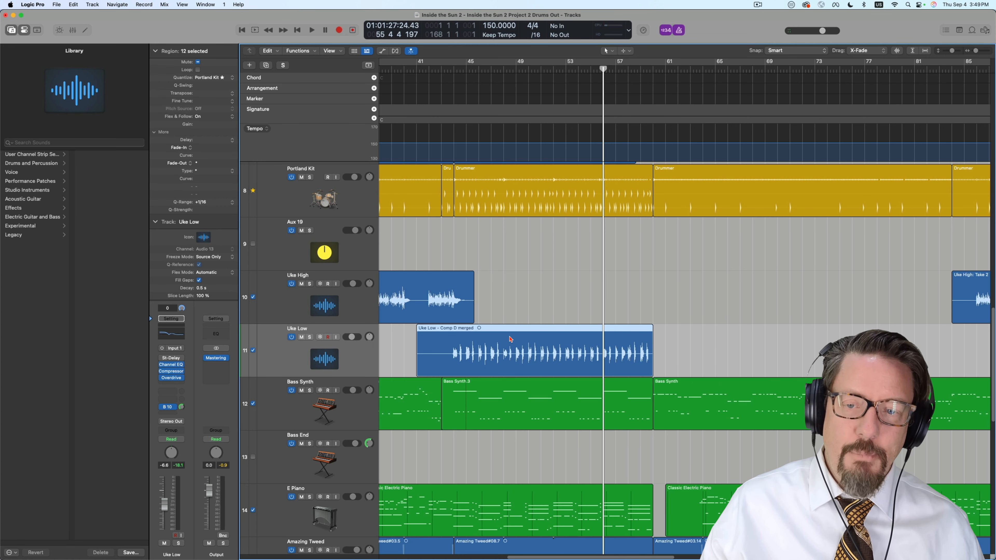
Open the first Uke High: Take 2 region in the Smart Tempo Editor, play it against its beat markers, and close the editor
{"action": "scroll", "coordinate": [510, 339], "scroll_direction": "left", "scroll_amount": 5}
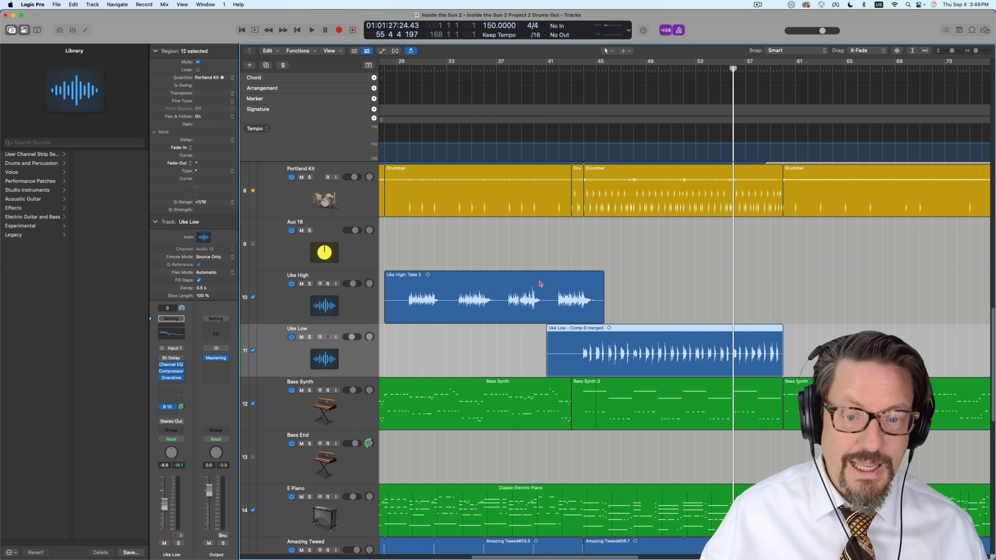
{"action": "scroll", "coordinate": [522, 298], "scroll_direction": "down", "scroll_amount": 2}
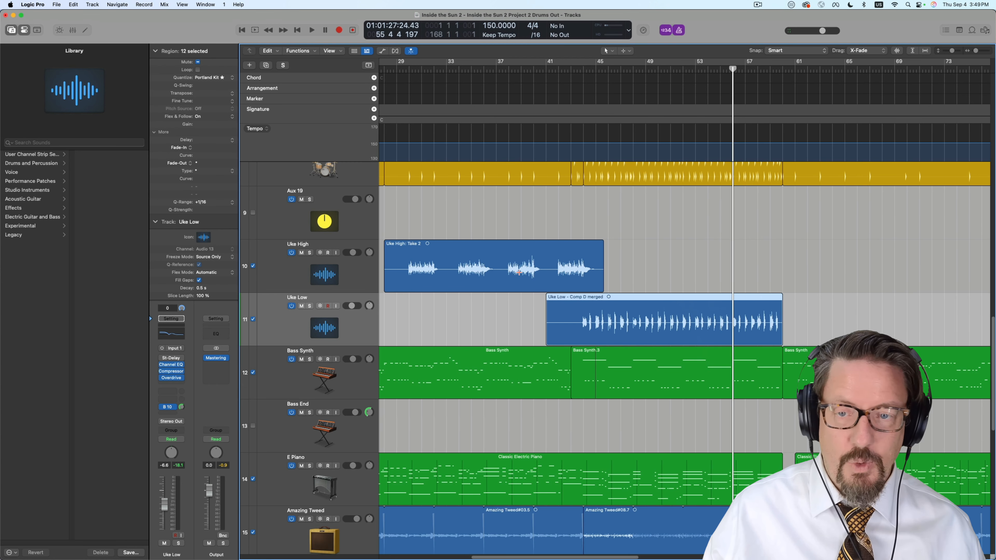
{"action": "scroll", "coordinate": [519, 271], "scroll_direction": "left", "scroll_amount": 3}
{"action": "left_click", "coordinate": [525, 250]}
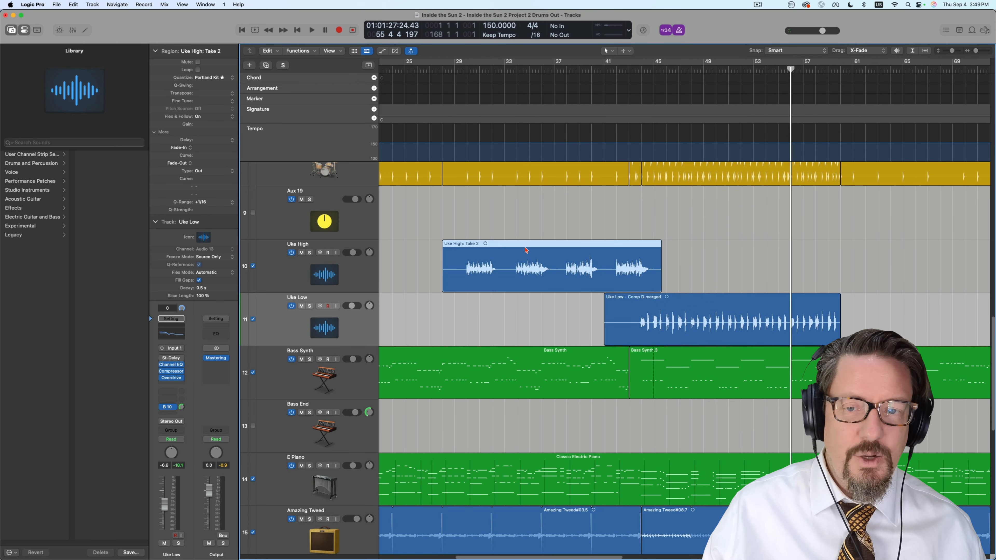
{"action": "double_click", "coordinate": [526, 250]}
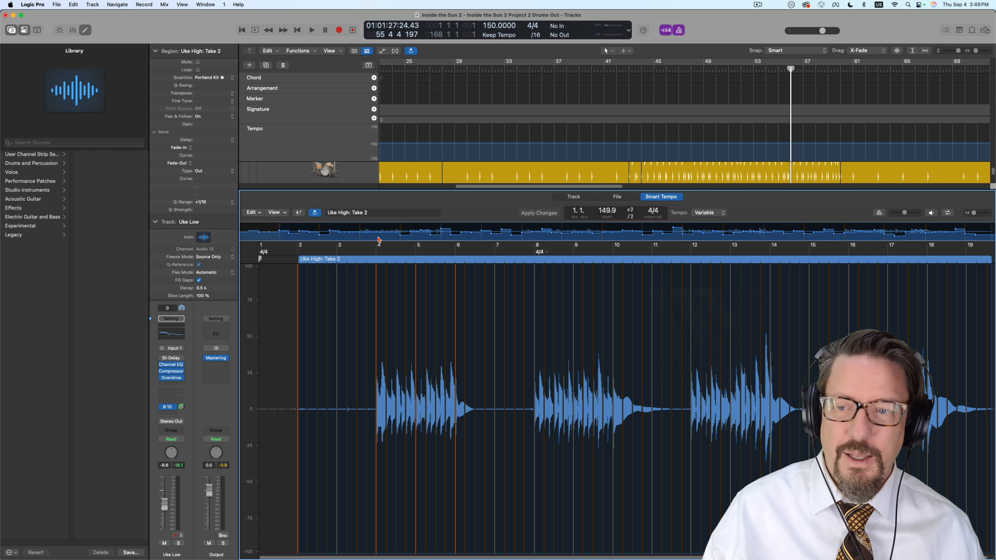
{"action": "key", "text": "space"}
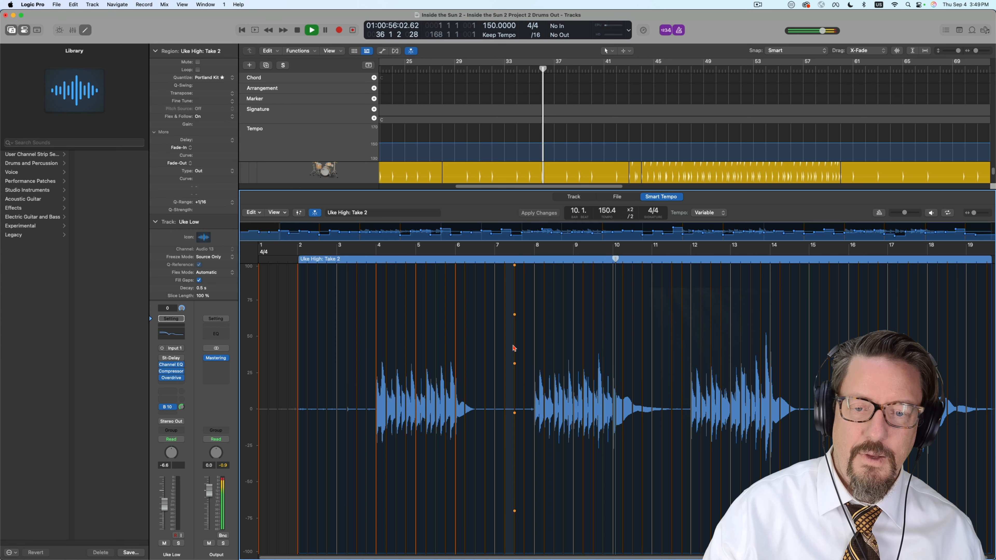
{"action": "key", "text": "space"}
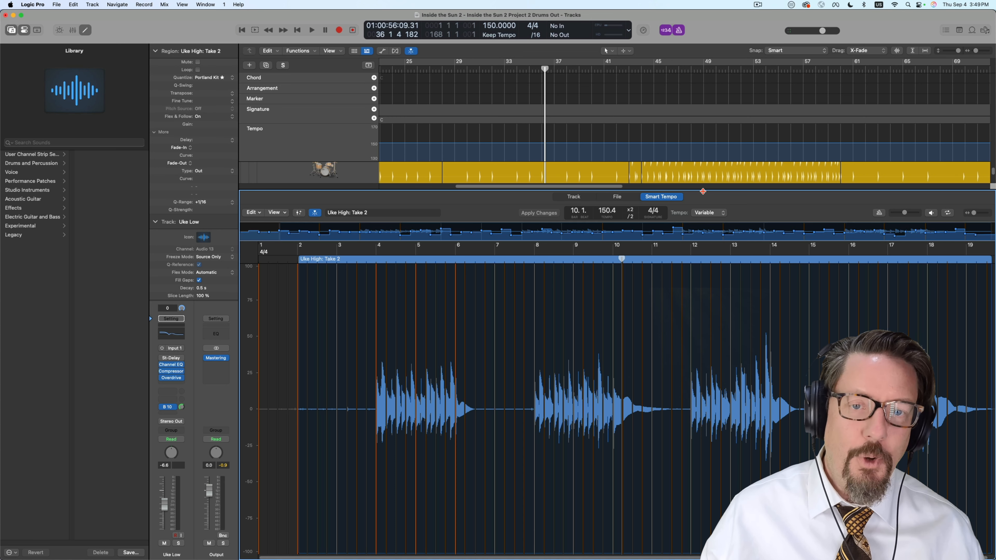
{"action": "key", "text": "e"}
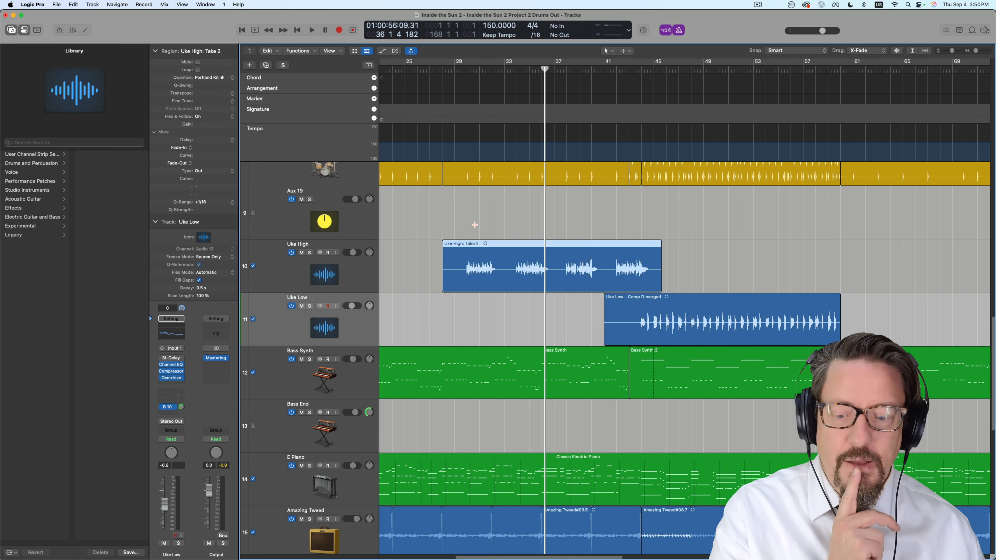
Select the Uke High track and review the Flex & Follow options of its first Take 2 region without changing the setting
{"action": "key", "text": "super+Left"}
{"action": "key", "text": "super+Up"}
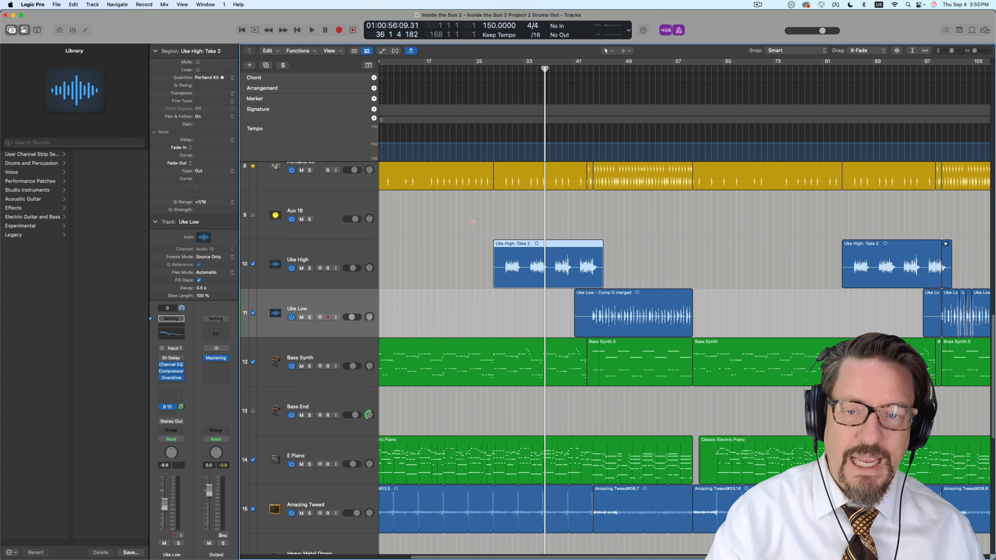
{"action": "key", "text": "super+Up"}
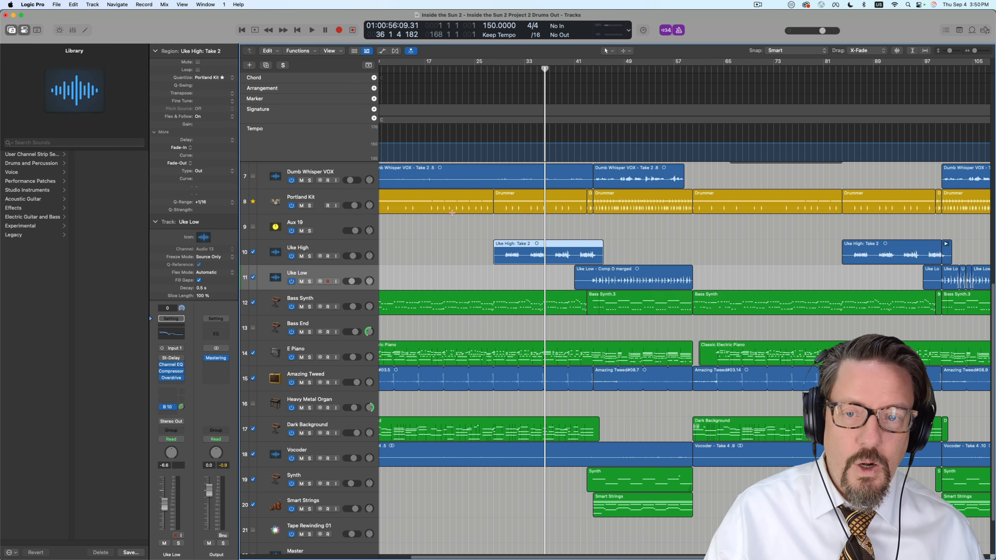
{"action": "scroll", "coordinate": [452, 212], "scroll_direction": "up", "scroll_amount": 8}
{"action": "scroll", "coordinate": [444, 208], "scroll_direction": "down", "scroll_amount": 2}
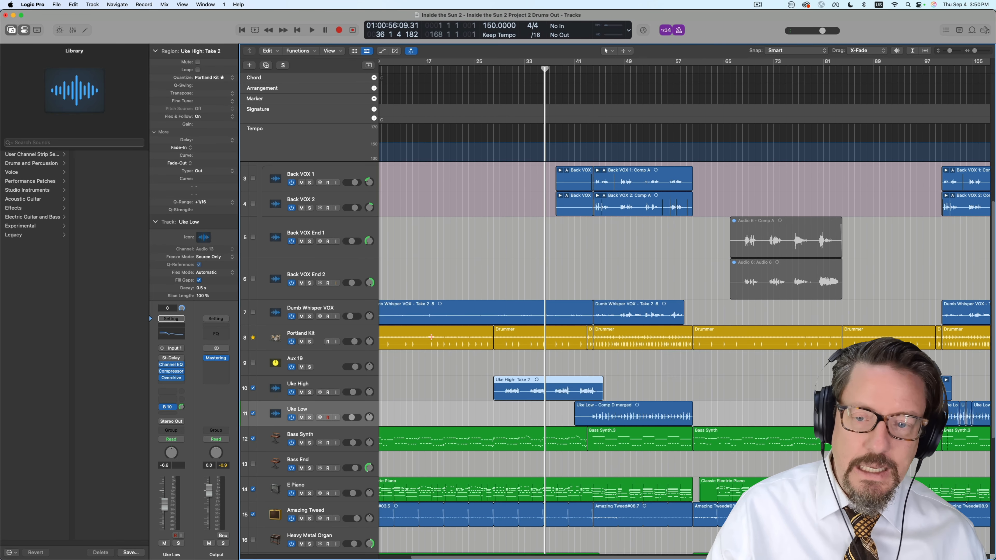
{"action": "left_click", "coordinate": [343, 384]}
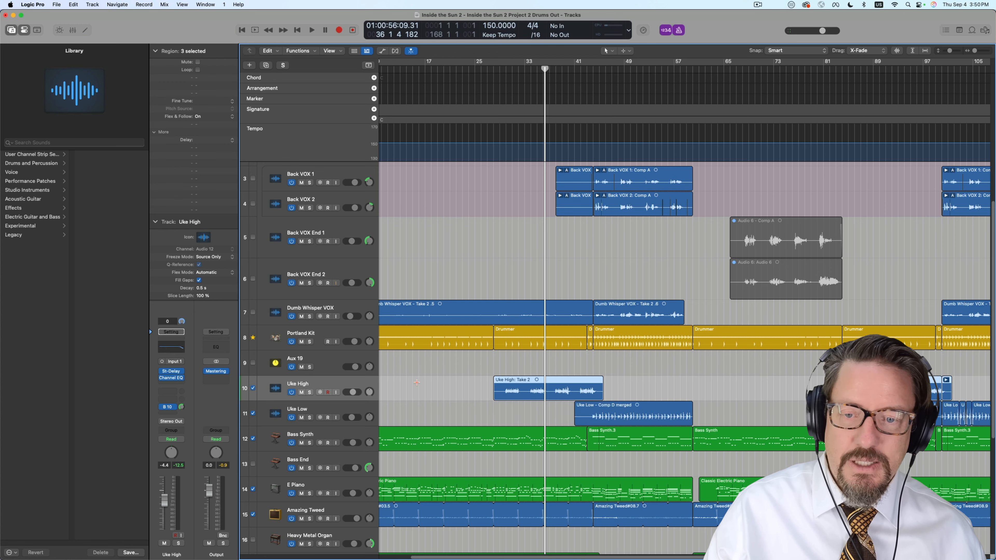
{"action": "left_click", "coordinate": [520, 382]}
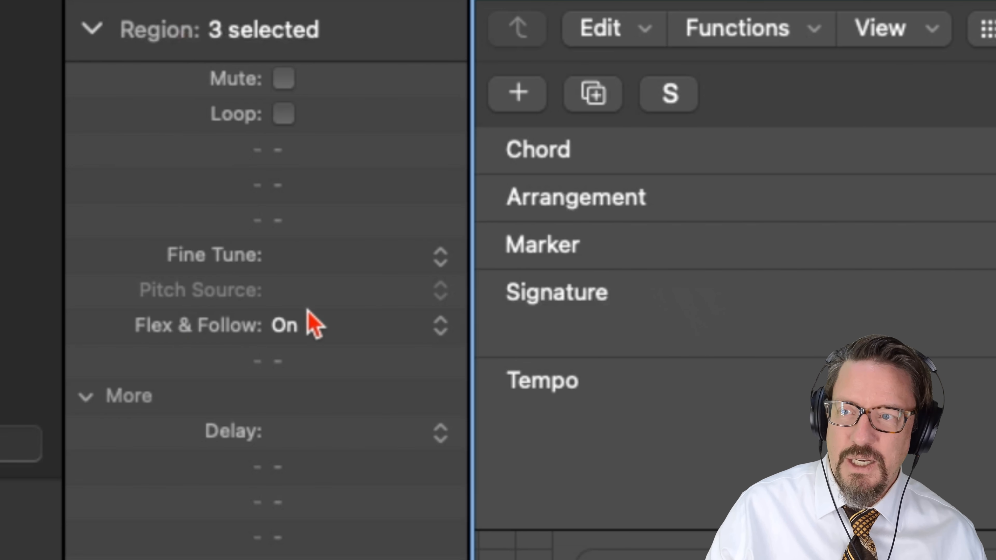
{"action": "left_click", "coordinate": [980, 557]}
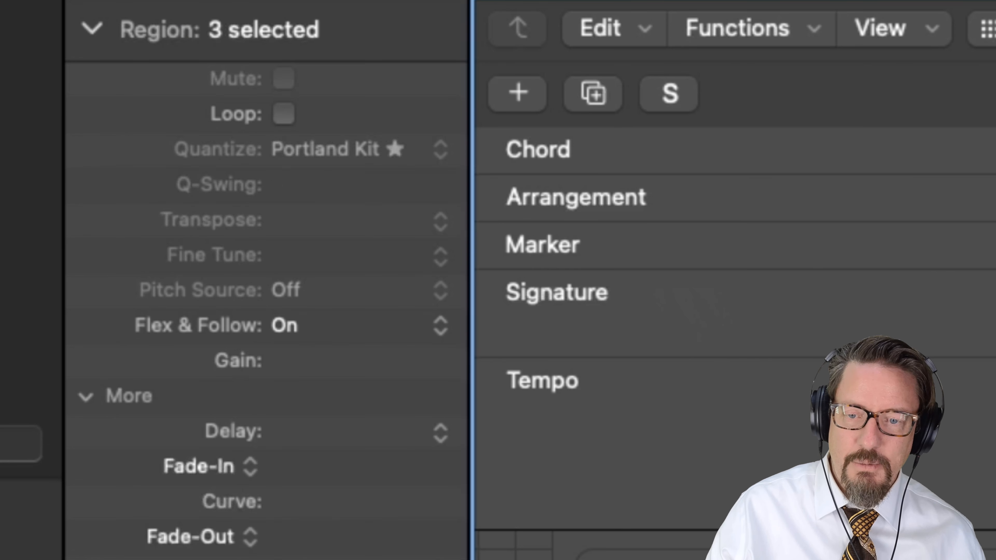
{"action": "left_click", "coordinate": [980, 557]}
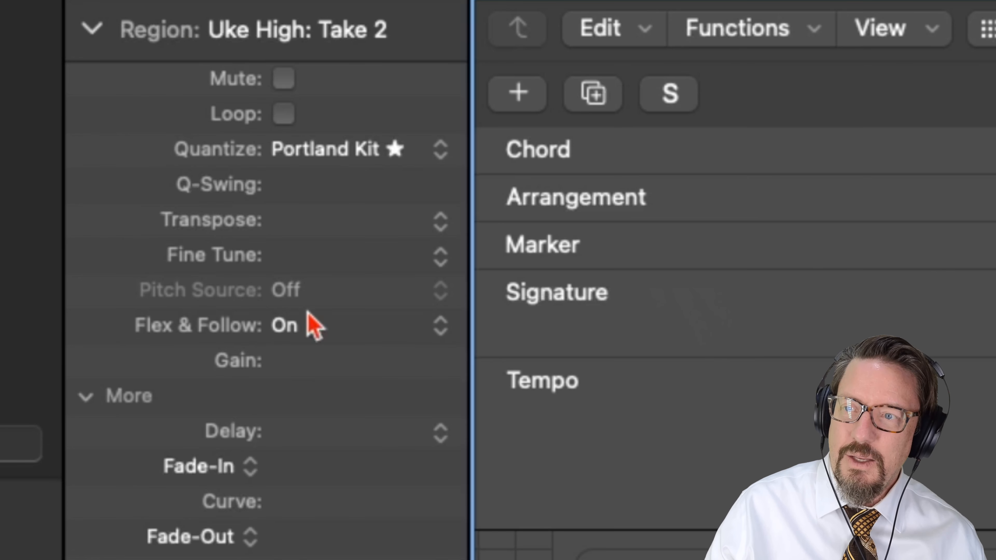
{"action": "left_click", "coordinate": [340, 330]}
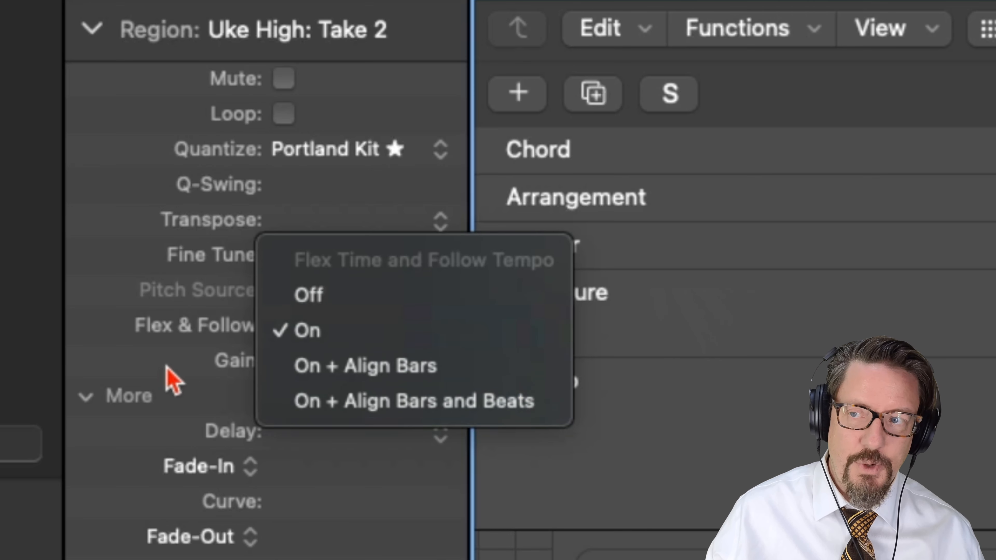
{"action": "left_click", "coordinate": [121, 368]}
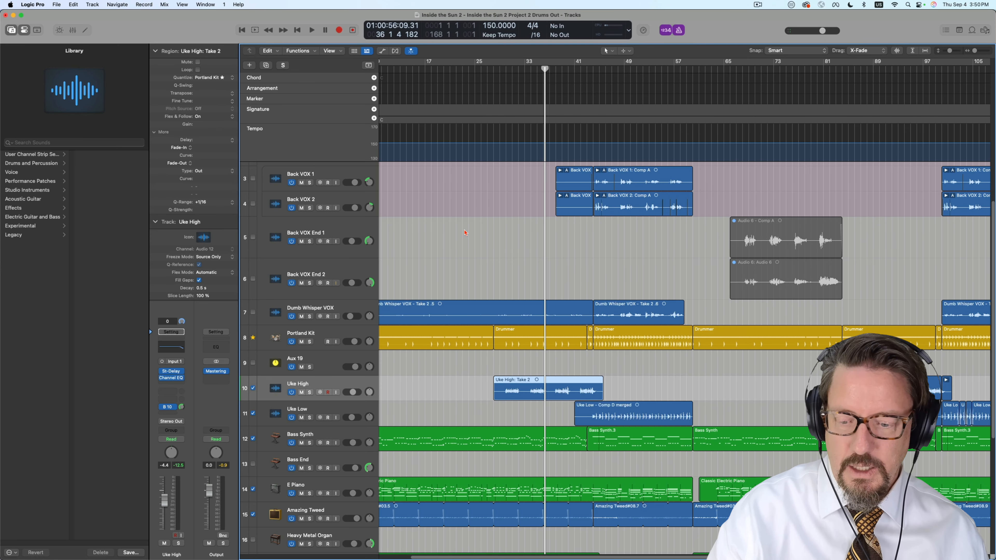
Check the Flex & Follow settings of the Back VOX 1 and Back VOX 2 take folders around bars 37 to 58
{"action": "scroll", "coordinate": [465, 232], "scroll_direction": "down", "scroll_amount": 10}
{"action": "scroll", "coordinate": [464, 228], "scroll_direction": "down", "scroll_amount": 10}
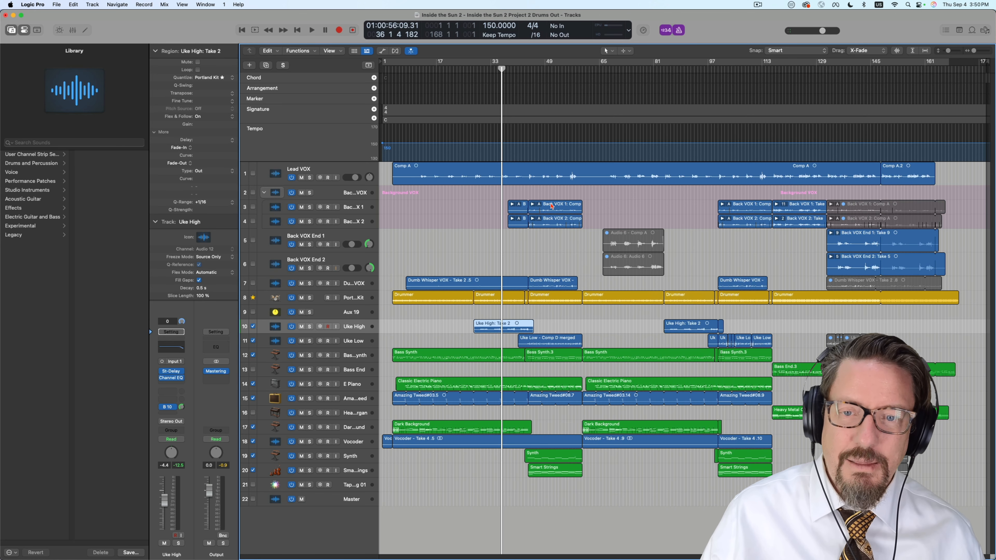
{"action": "left_click", "coordinate": [552, 206]}
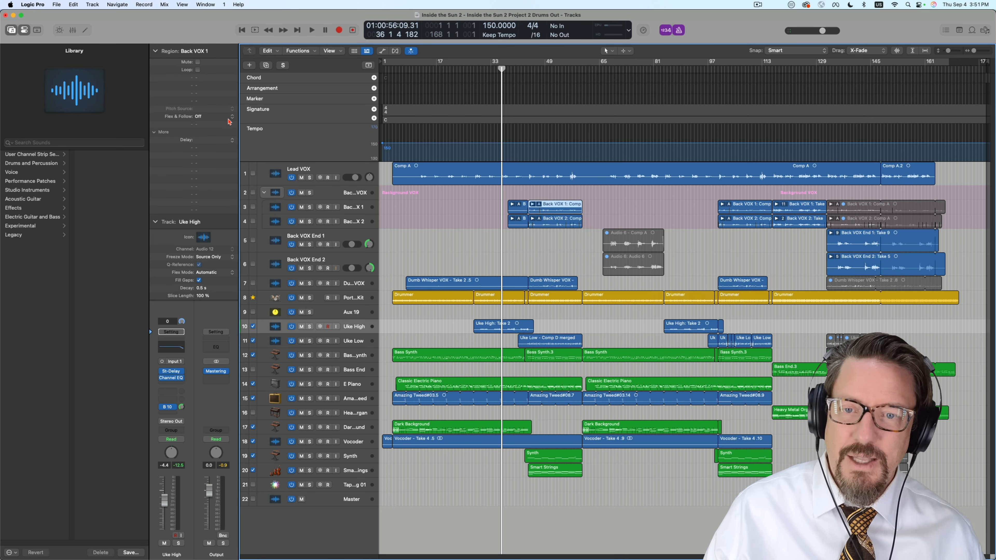
{"action": "left_click", "coordinate": [547, 222]}
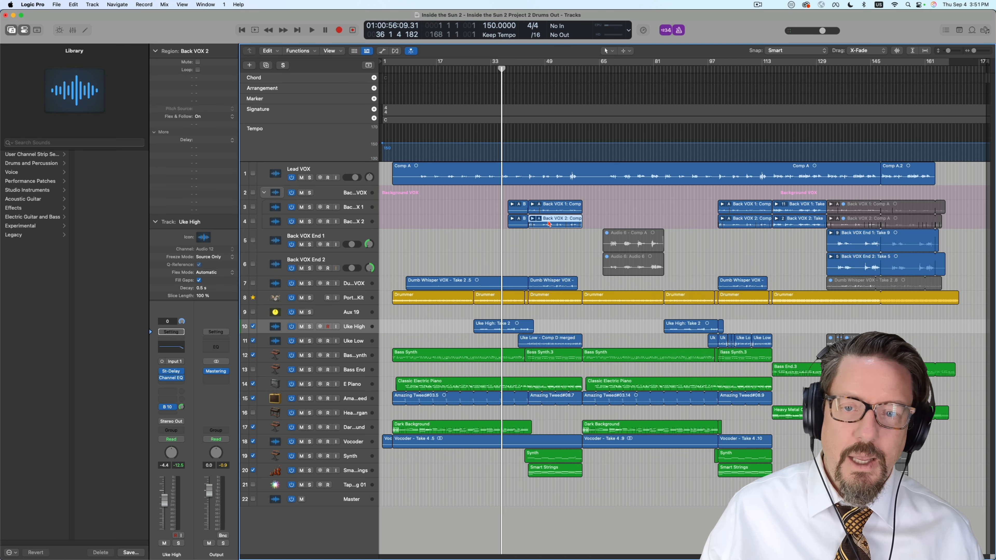
{"action": "left_click", "coordinate": [524, 222]}
{"action": "left_click", "coordinate": [525, 207]}
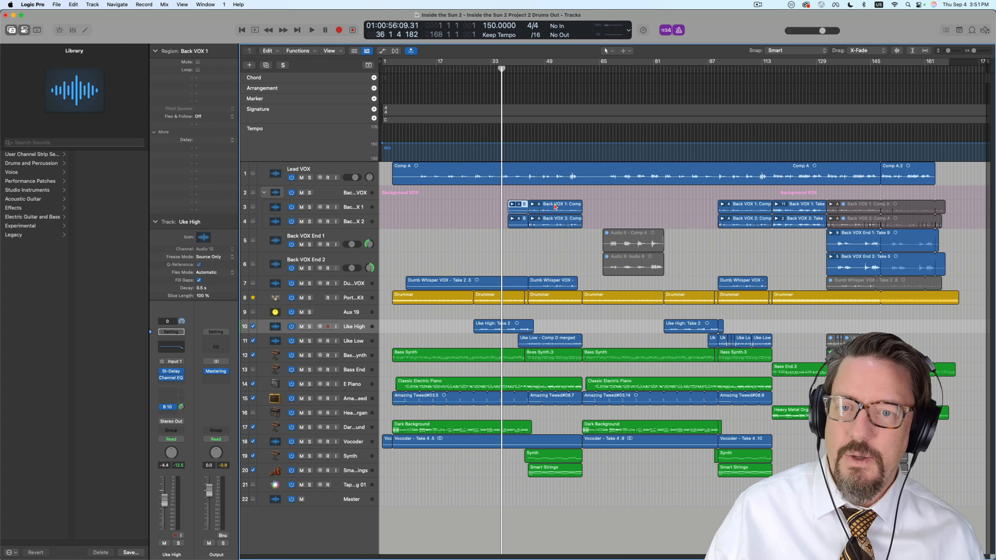
Play the project briefly from bar 35 and again from bar 44 to hear the background vocals
{"action": "left_click", "coordinate": [500, 70]}
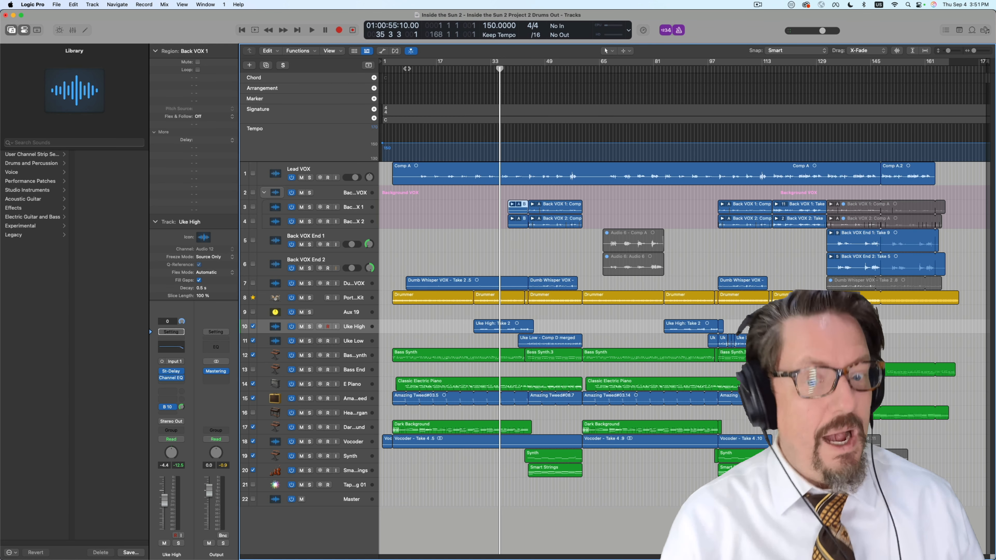
{"action": "key", "text": "space"}
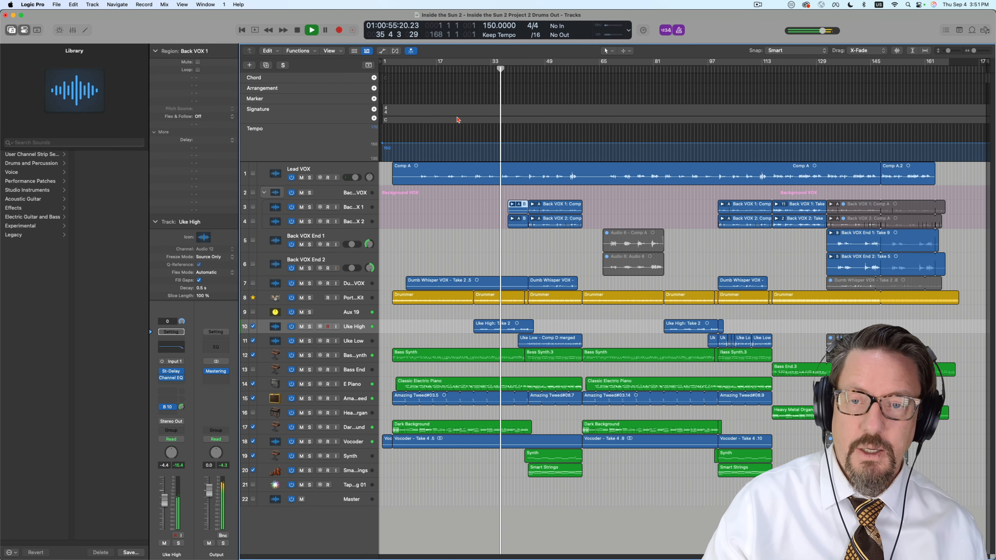
{"action": "key", "text": "space"}
{"action": "left_click", "coordinate": [528, 69]}
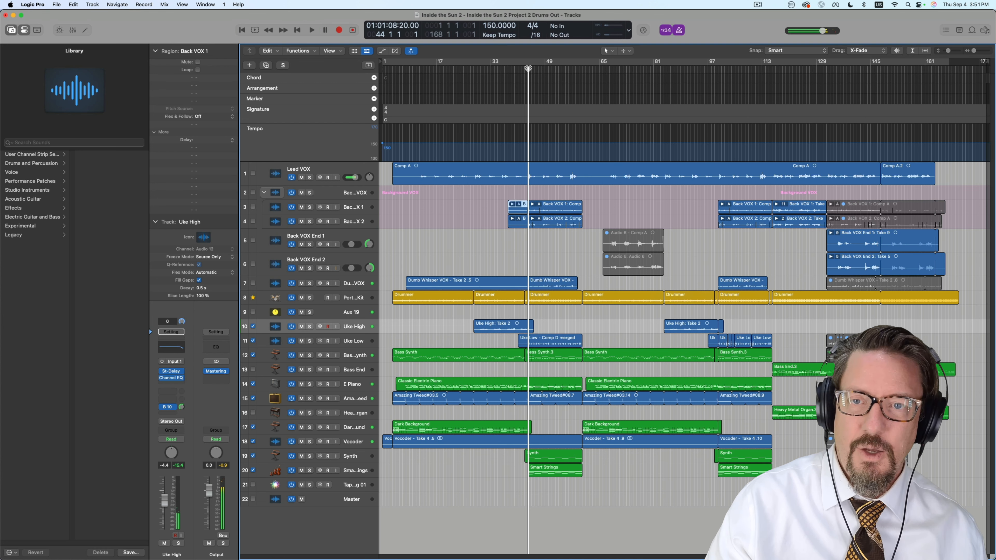
{"action": "key", "text": "space"}
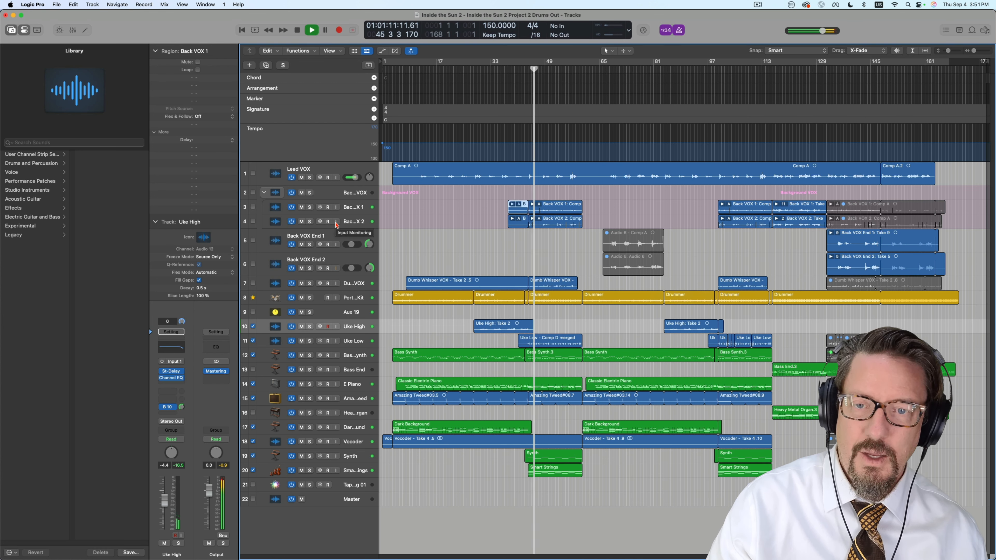
{"action": "key", "text": "space"}
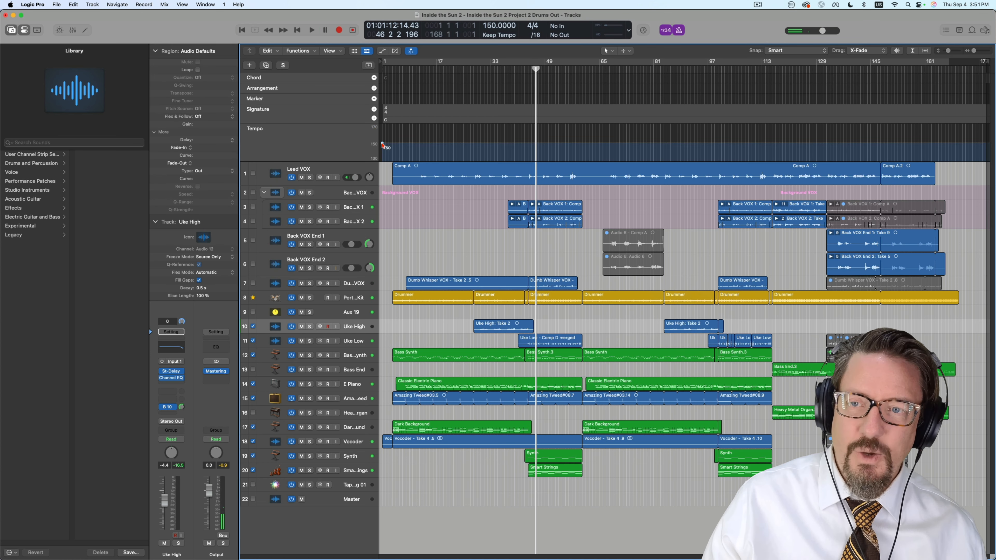
Raise the project tempo to 170 BPM and play the arrangement from bar 41
{"action": "left_click_drag", "start_coordinate": [383, 146], "coordinate": [380, 126]}
{"action": "left_click", "coordinate": [518, 69]}
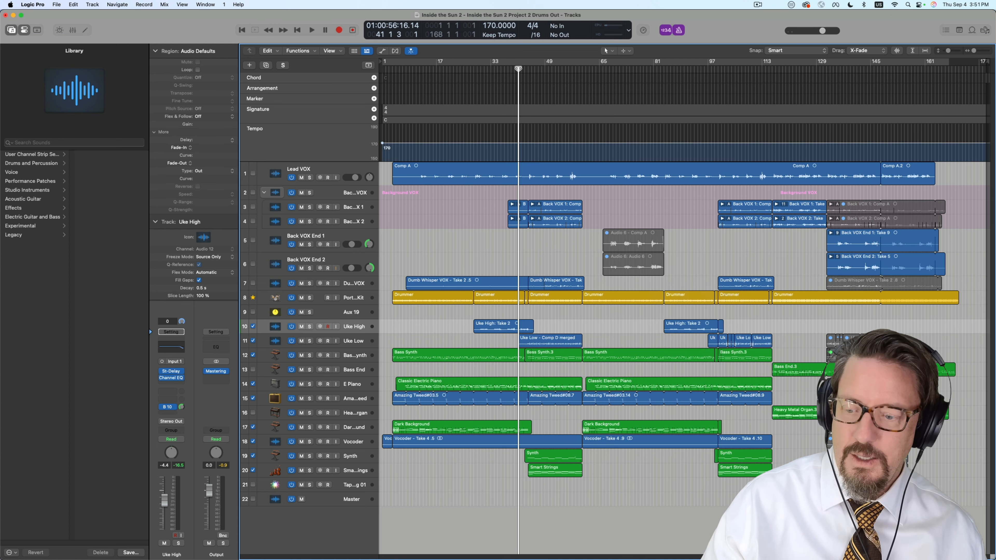
{"action": "key", "text": "space"}
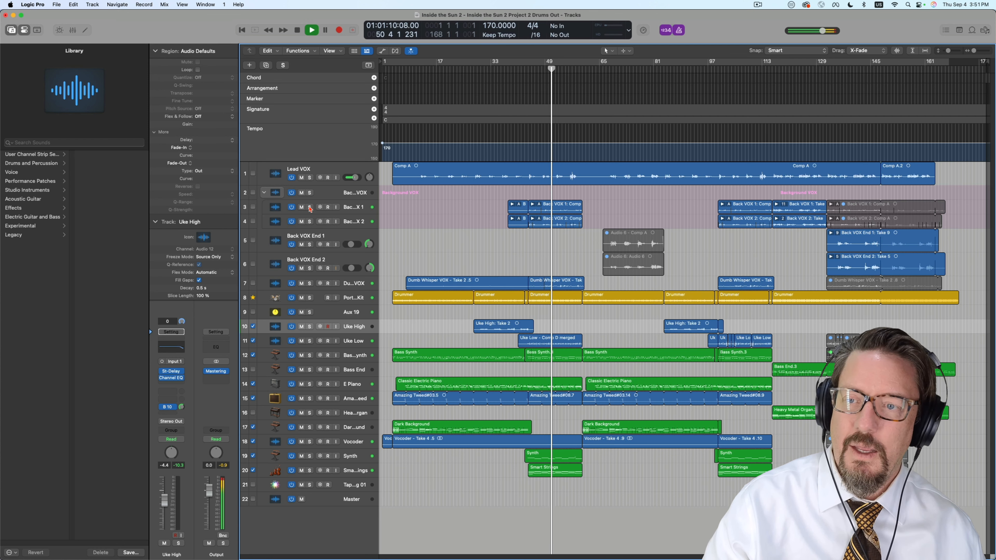
Stop playback and lower the project tempo to 150 BPM
{"action": "key", "text": "space"}
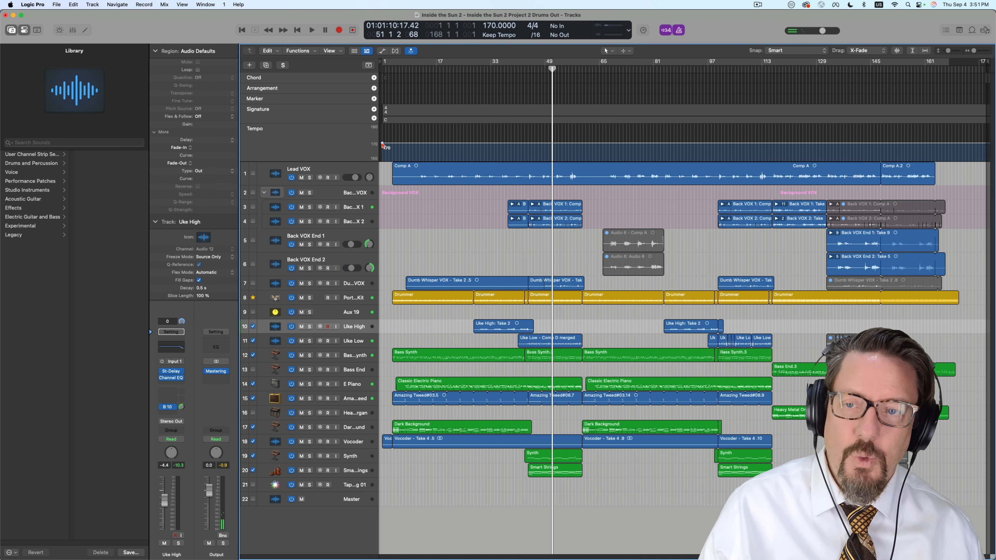
{"action": "left_click_drag", "start_coordinate": [383, 145], "coordinate": [380, 165]}
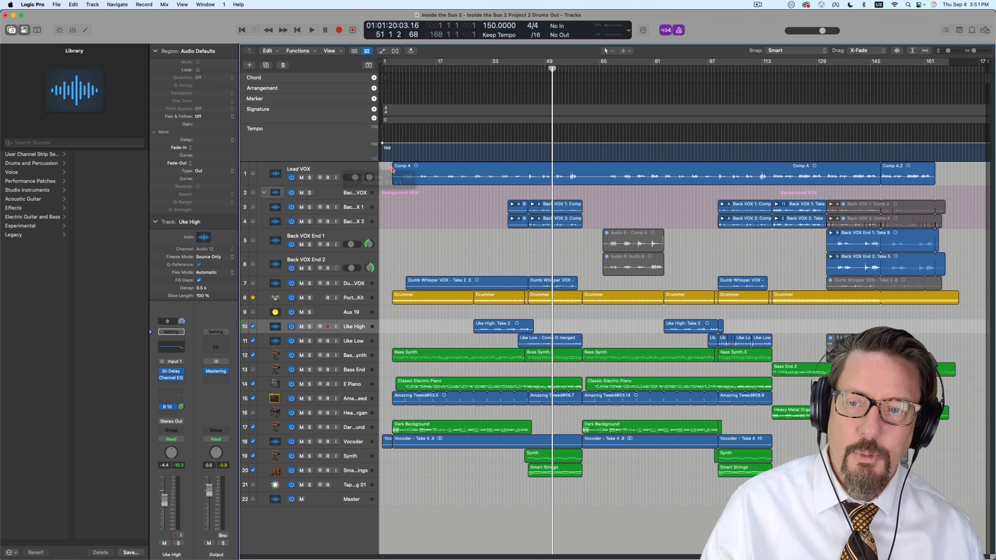
Check the Back VOX 2 take folder's Flex & Follow setting and set Flex & Follow to On for the first two Back VOX 1 take folders
{"action": "left_click", "coordinate": [549, 224]}
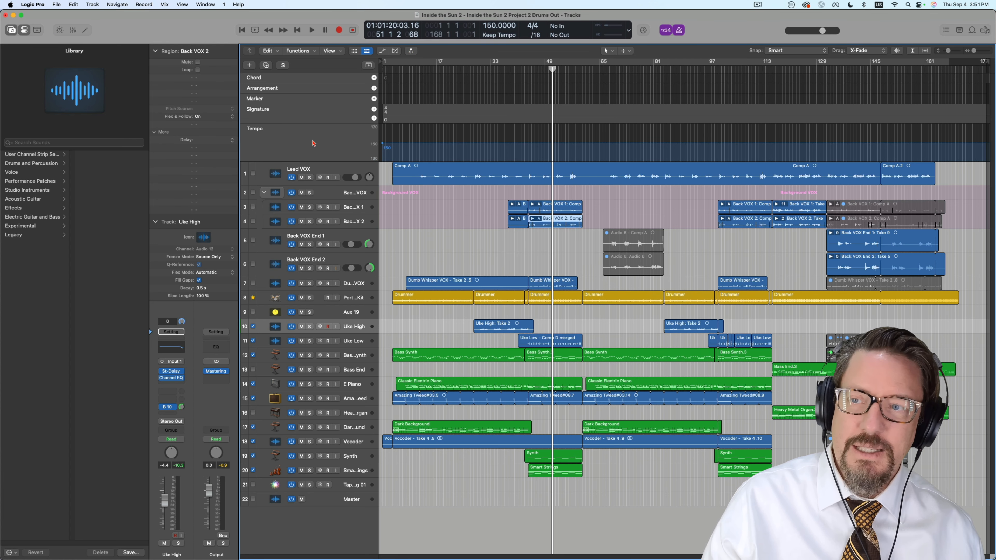
{"action": "left_click", "coordinate": [548, 207]}
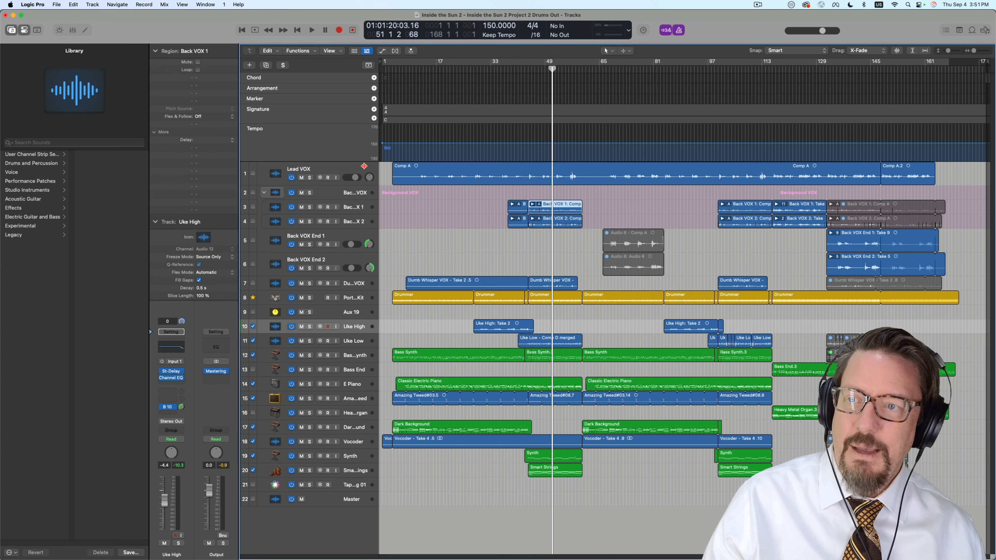
{"action": "left_click", "coordinate": [219, 117]}
{"action": "left_click", "coordinate": [219, 125]}
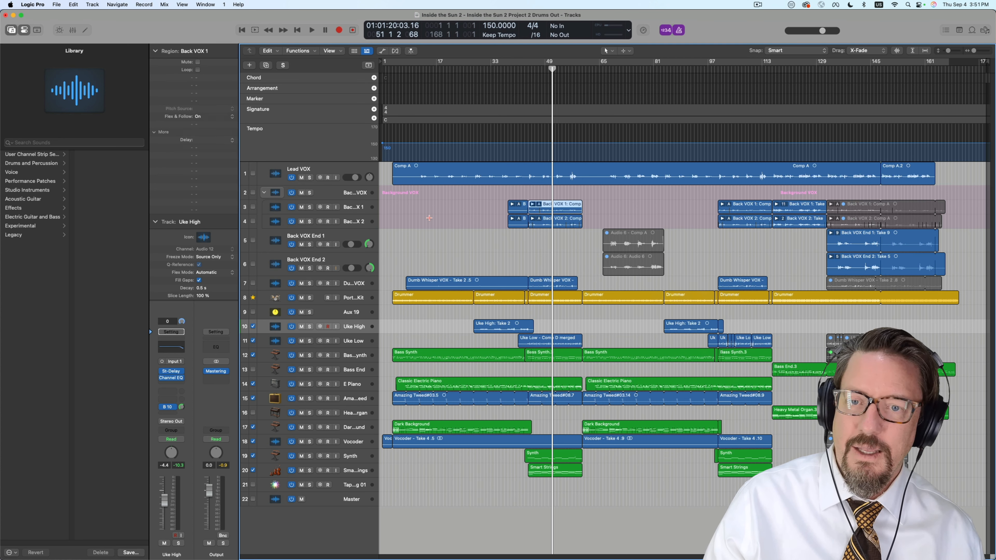
{"action": "left_click", "coordinate": [524, 208]}
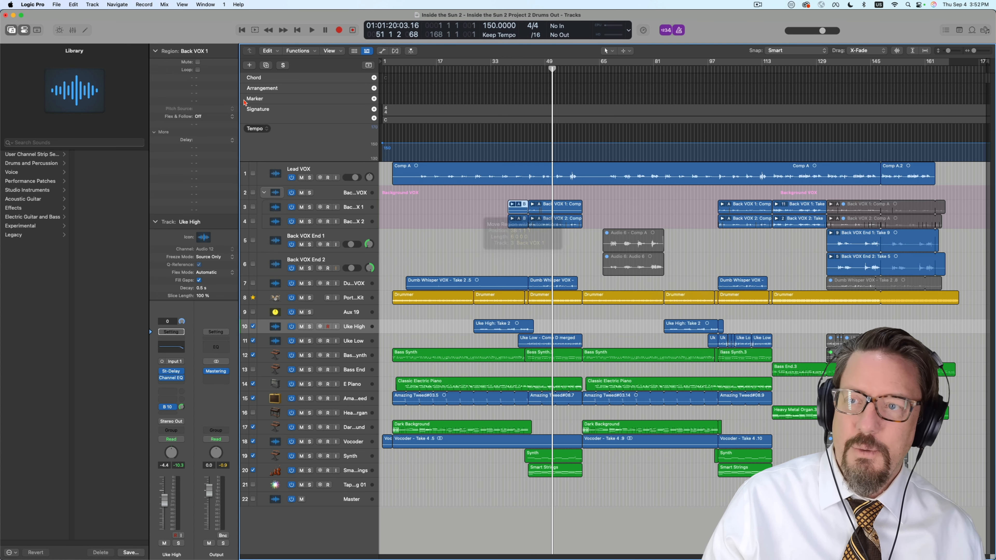
{"action": "left_click", "coordinate": [220, 117]}
{"action": "left_click", "coordinate": [218, 126]}
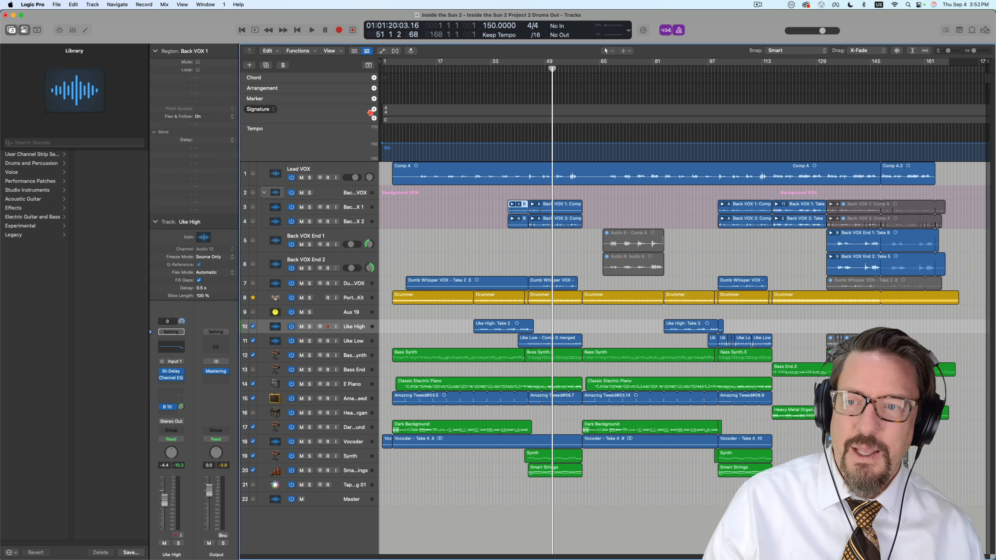
Raise the project tempo to 173 BPM and play the arrangement briefly from bar 44
{"action": "left_click_drag", "start_coordinate": [384, 146], "coordinate": [380, 123]}
{"action": "left_click_drag", "start_coordinate": [545, 66], "coordinate": [528, 69]}
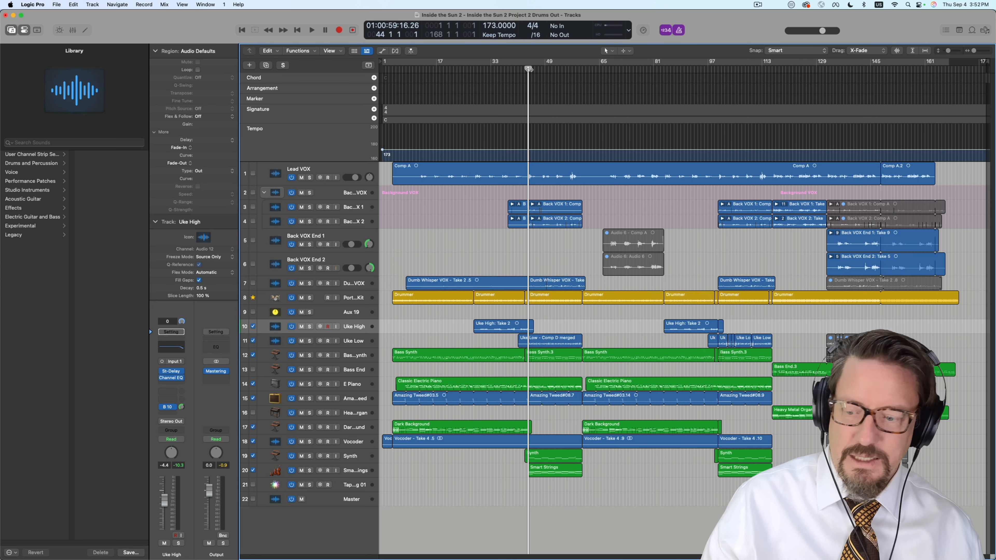
{"action": "key", "text": "space"}
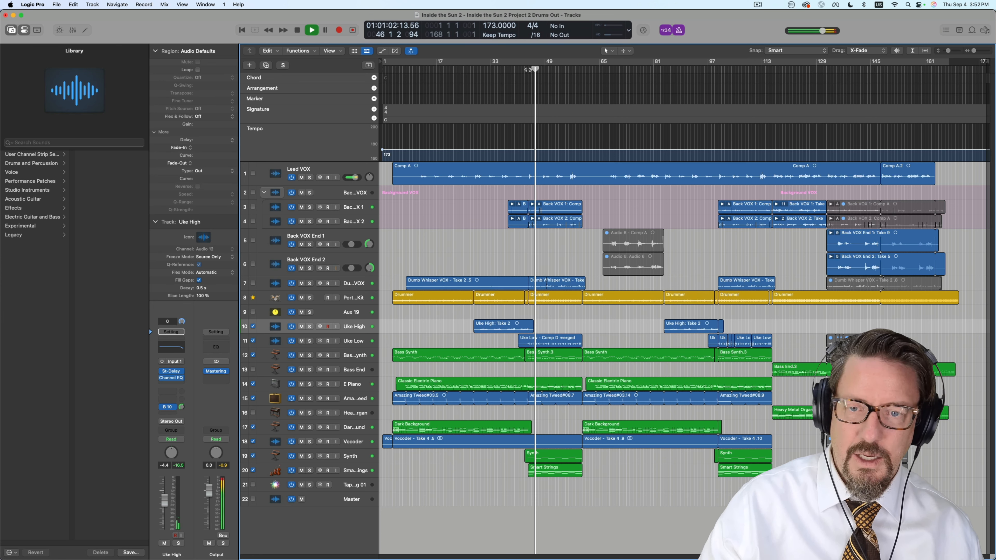
{"action": "left_click", "coordinate": [551, 283]}
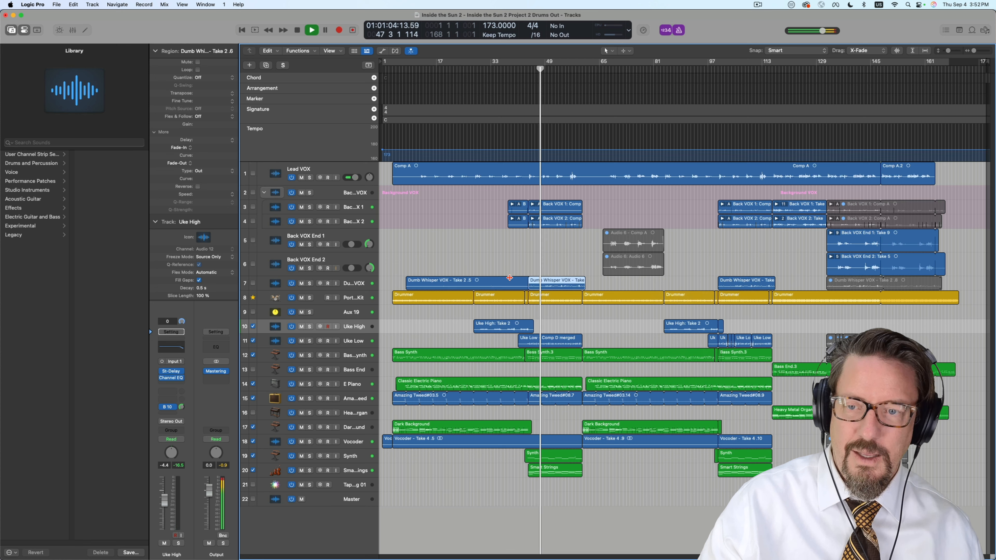
{"action": "key", "text": "space"}
Set Flex & Follow to On for all regions on the Dumb Whisper VOX track and play on from bar 47
{"action": "left_click", "coordinate": [363, 285]}
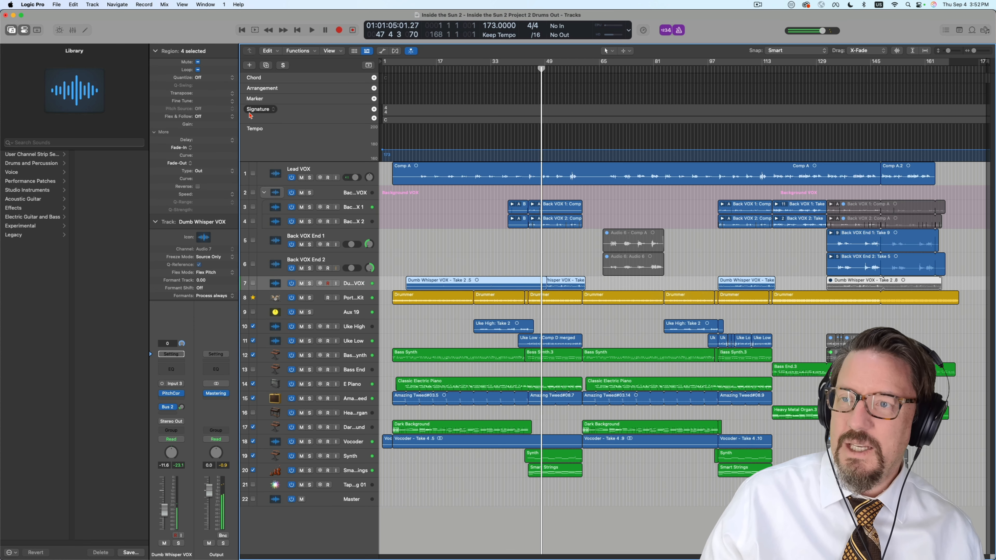
{"action": "left_click", "coordinate": [200, 116]}
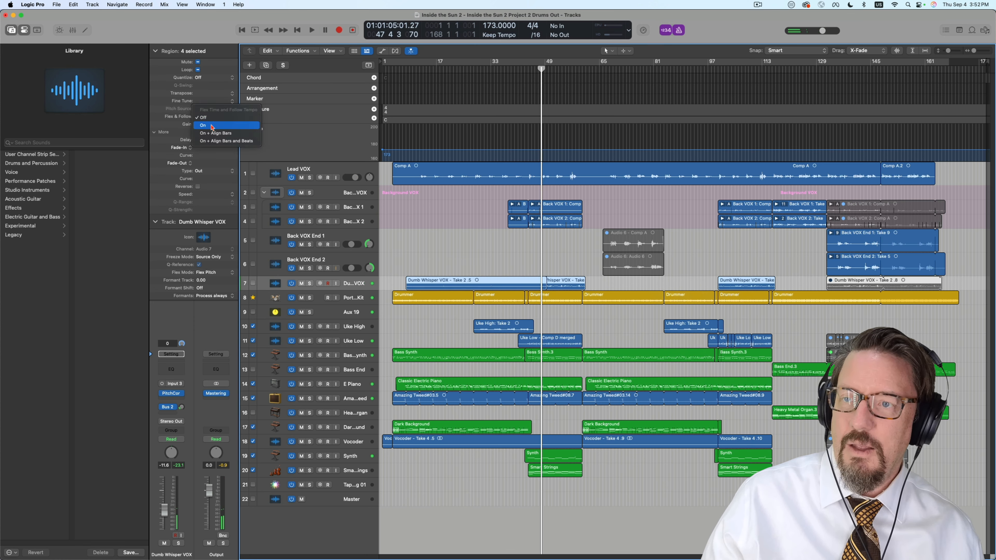
{"action": "left_click", "coordinate": [212, 128]}
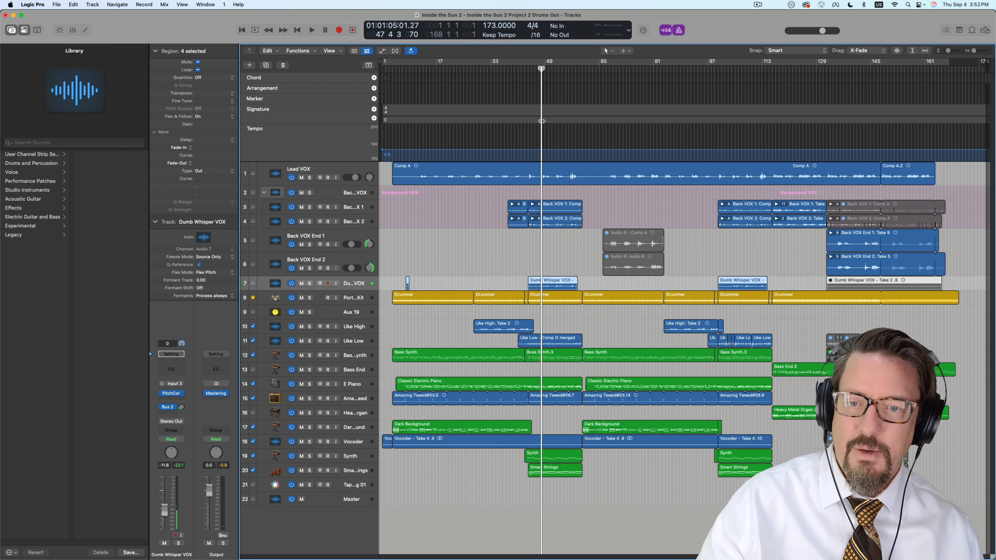
{"action": "key", "text": "space"}
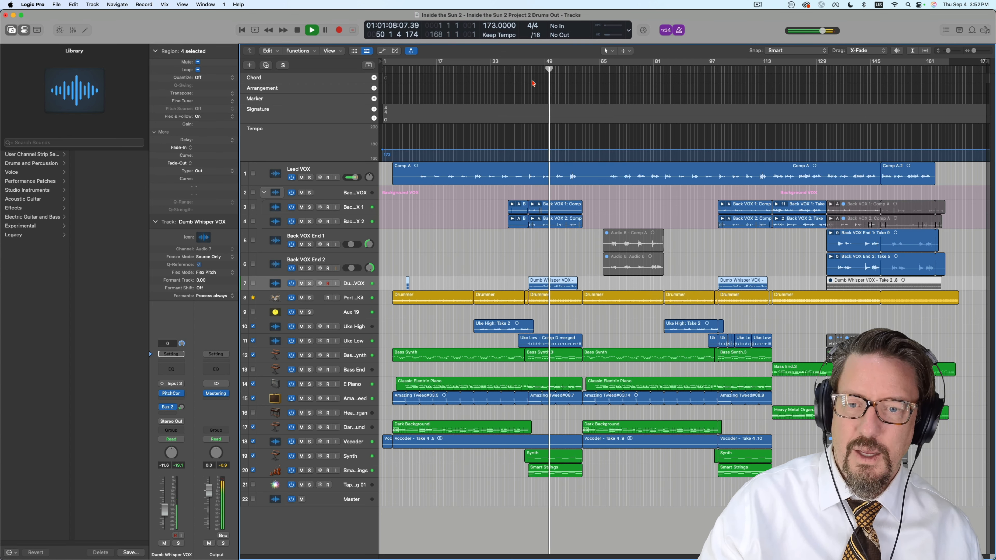
{"action": "key", "text": "space"}
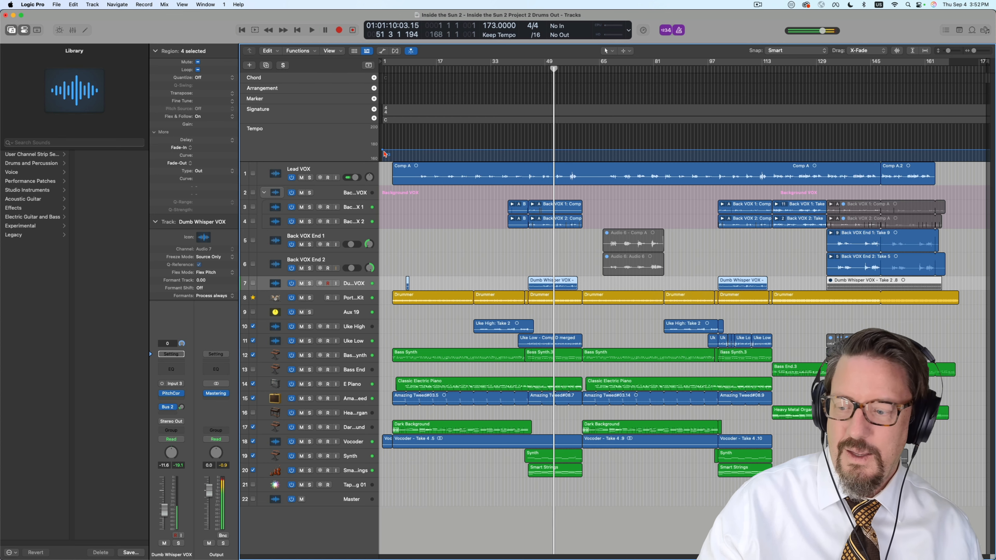
Undo the Dumb Whisper VOX Flex & Follow change and the last tempo change, and deselect the regions
{"action": "key", "text": "super+z"}
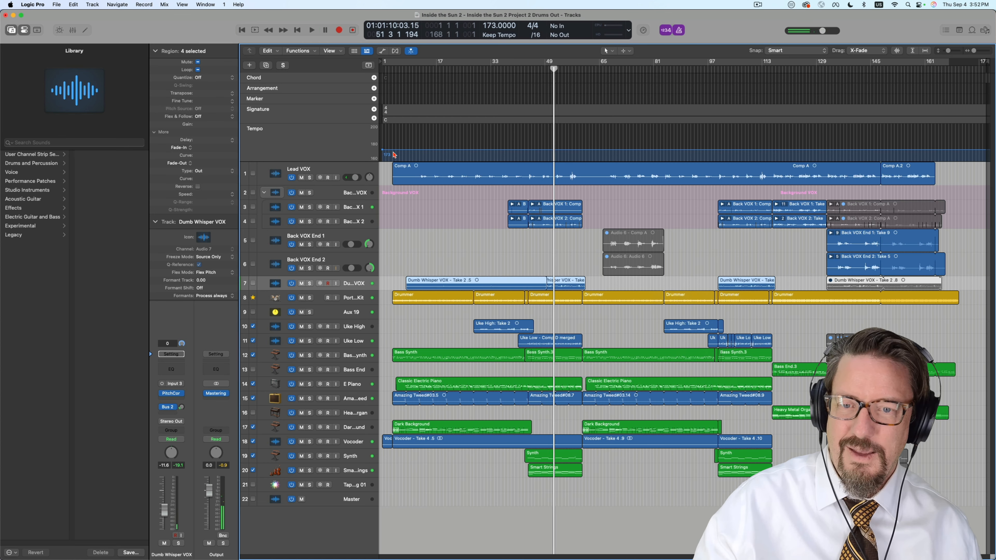
{"action": "key", "text": "super+z"}
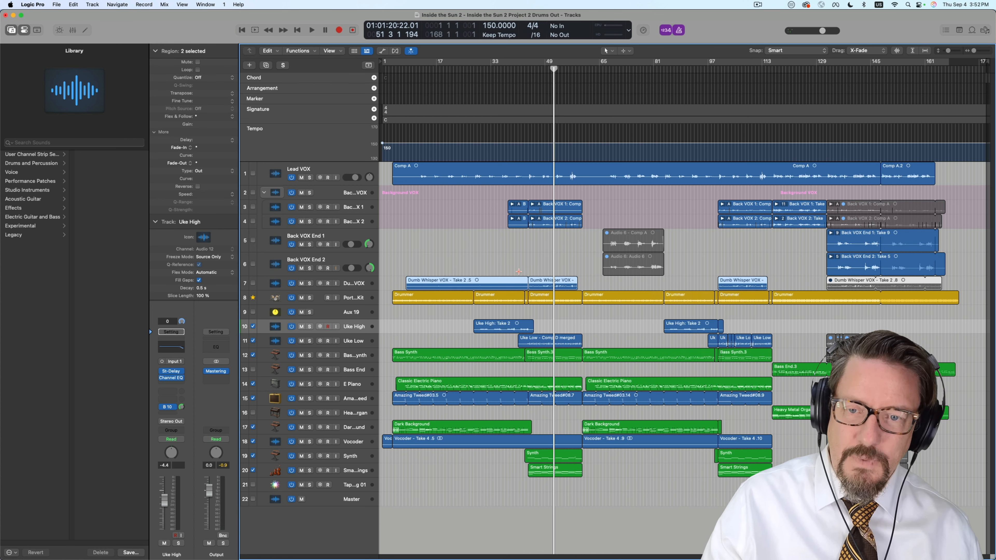
{"action": "left_click", "coordinate": [429, 259]}
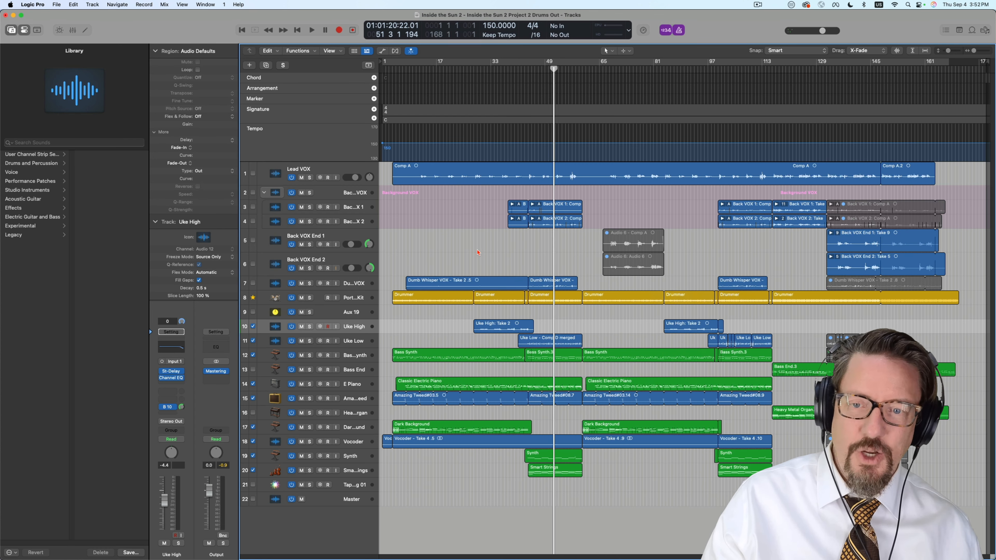
Try Flex & Follow On for the first Dumb Whisper VOX region, return it to Off, and deselect the region
{"action": "left_click", "coordinate": [489, 282]}
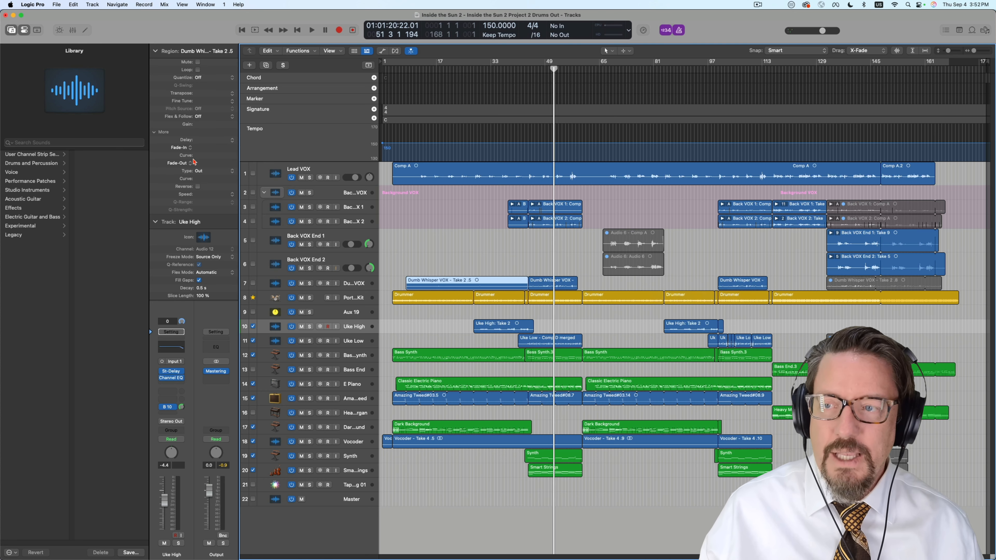
{"action": "left_click", "coordinate": [211, 118]}
{"action": "left_click", "coordinate": [212, 124]}
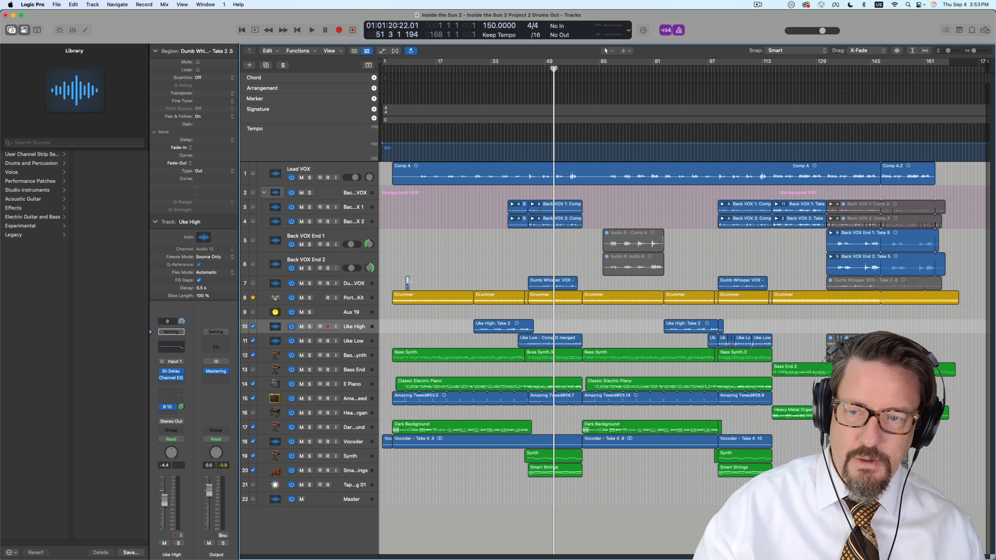
{"action": "left_click", "coordinate": [207, 118]}
{"action": "left_click", "coordinate": [208, 101]}
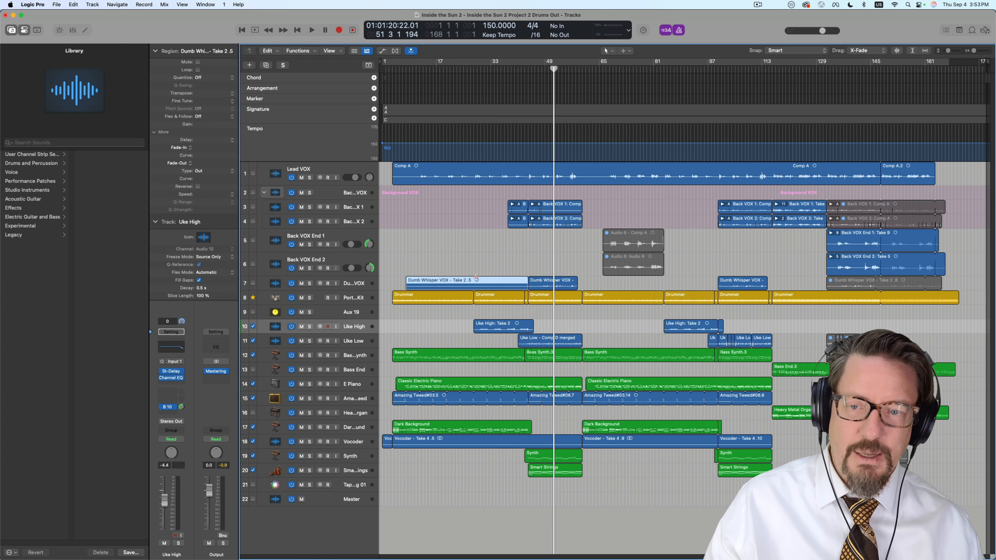
{"action": "left_click", "coordinate": [483, 267]}
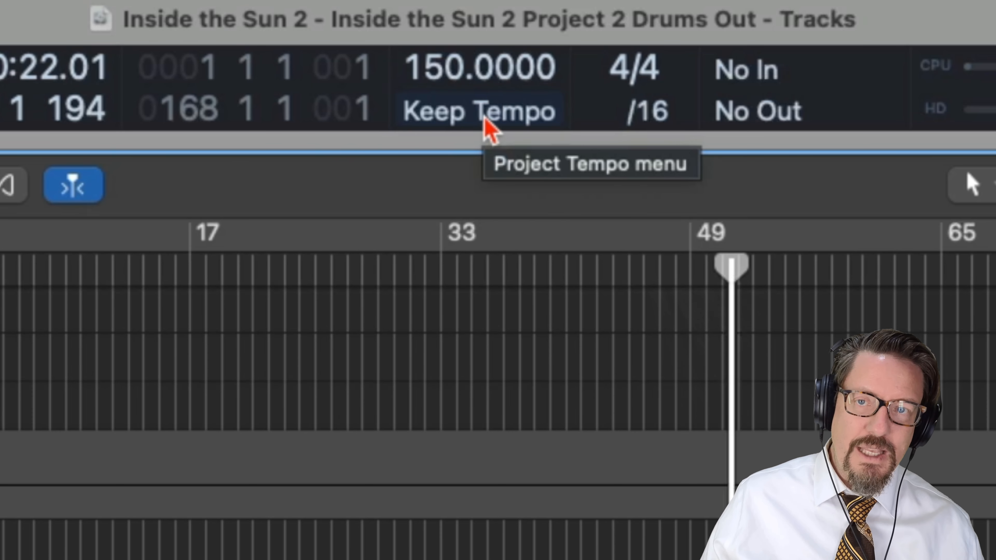
Open the Smart Tempo project settings and review the Project Tempo Mode options, leaving Keep Project Tempo selected
{"action": "left_click", "coordinate": [478, 111]}
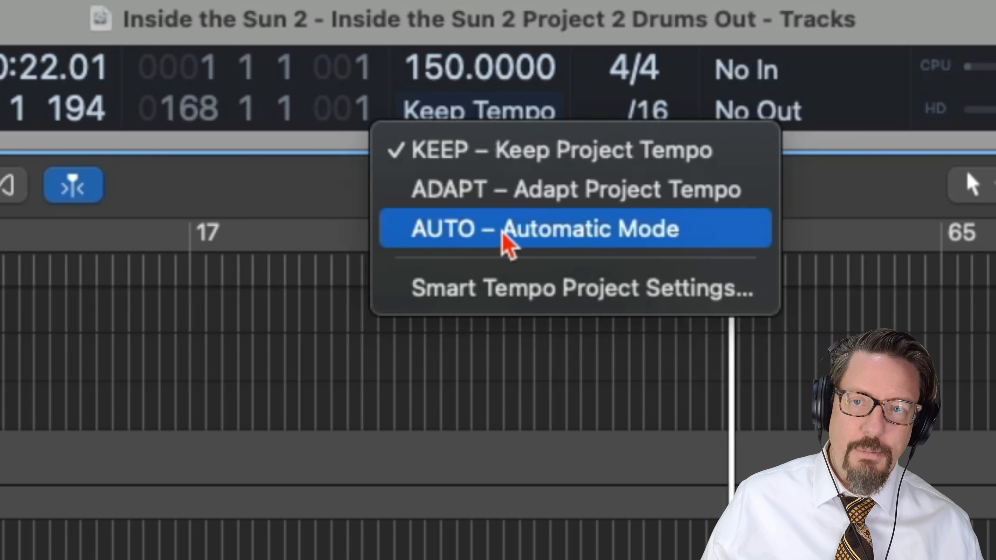
{"action": "left_click", "coordinate": [508, 299]}
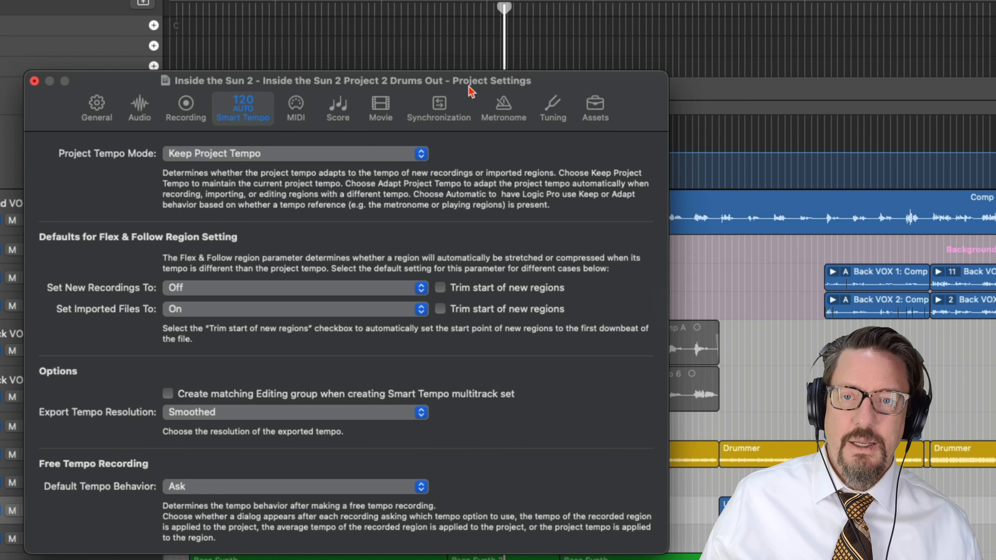
{"action": "left_click_drag", "start_coordinate": [470, 91], "coordinate": [485, 62]}
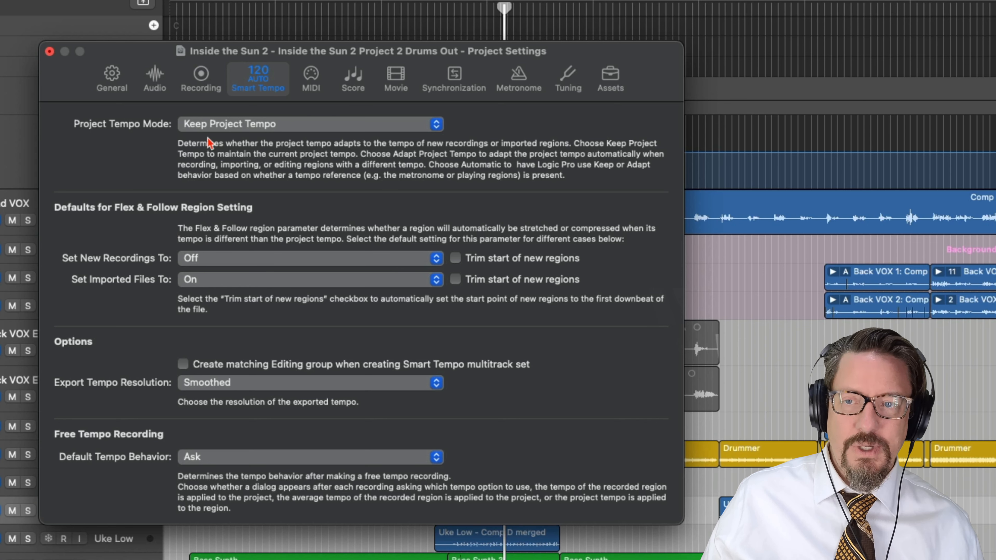
{"action": "left_click", "coordinate": [213, 124]}
{"action": "left_click", "coordinate": [110, 161]}
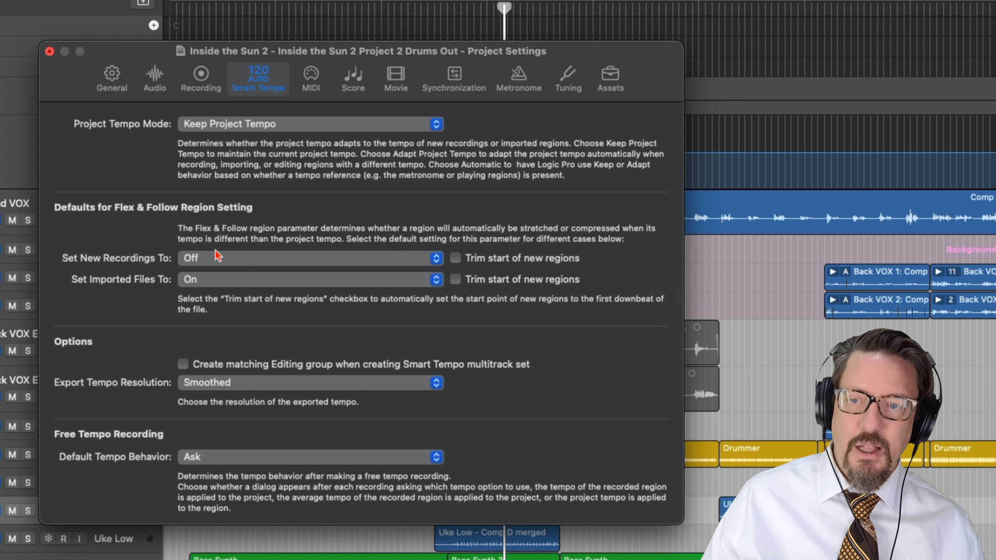
Set the Flex & Follow default for new recordings to On and keep On for imported files
{"action": "left_click", "coordinate": [210, 260]}
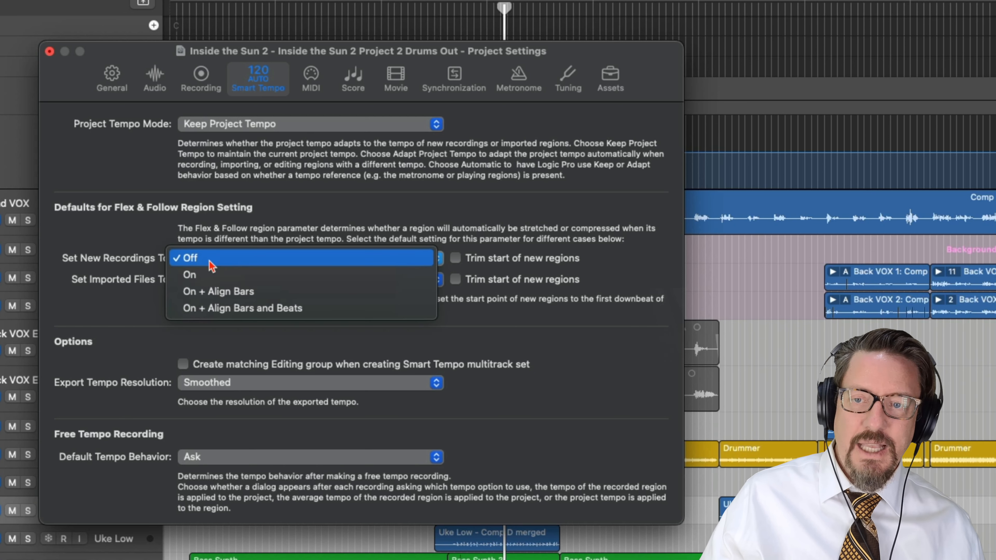
{"action": "left_click", "coordinate": [213, 276]}
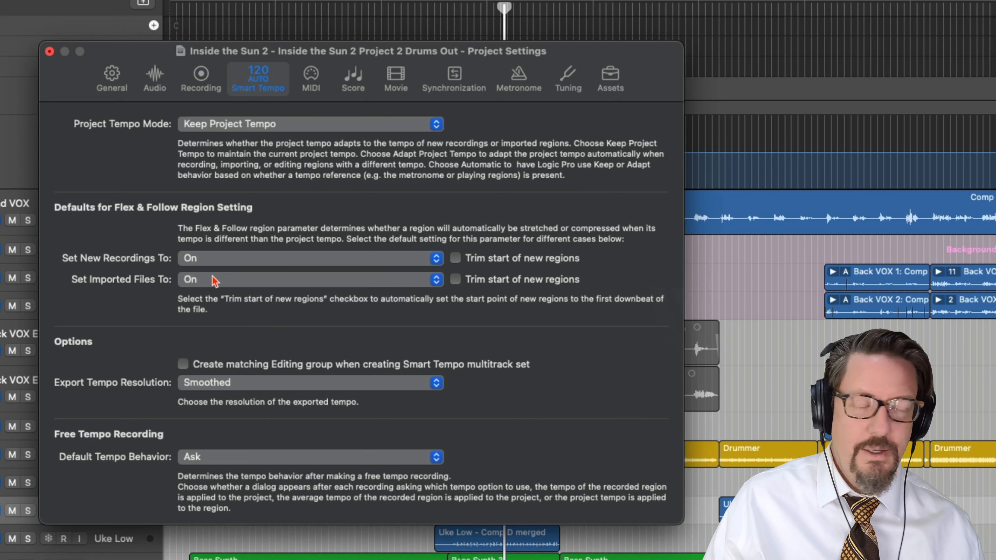
{"action": "left_click", "coordinate": [201, 280]}
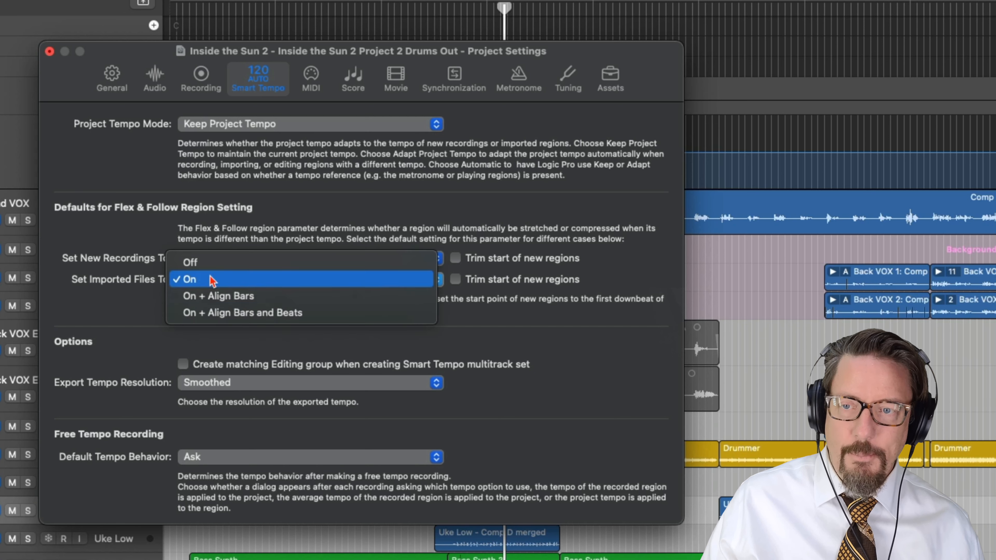
{"action": "left_click", "coordinate": [208, 280]}
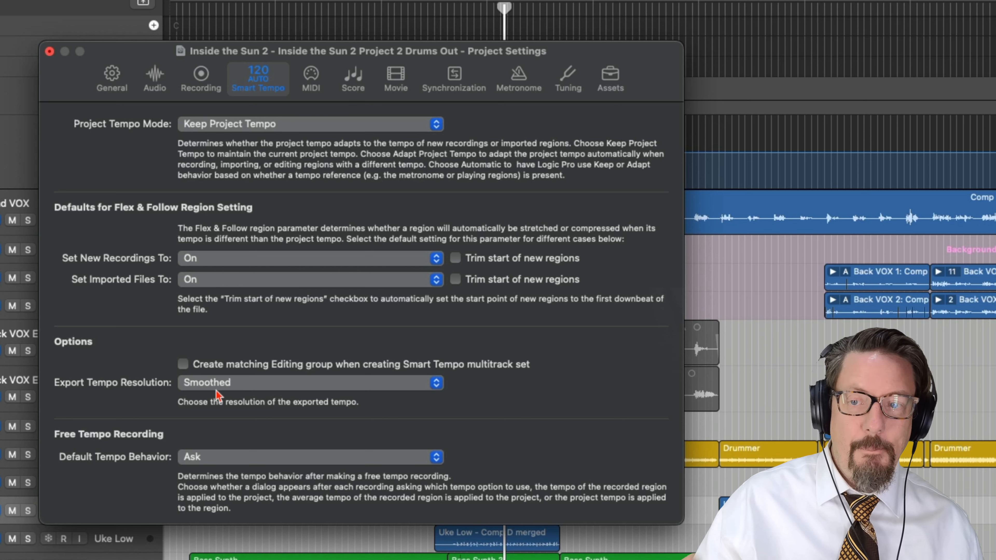
Review the Default Tempo Behavior options for free tempo recording, keep Ask, and close the project settings
{"action": "left_click", "coordinate": [214, 457]}
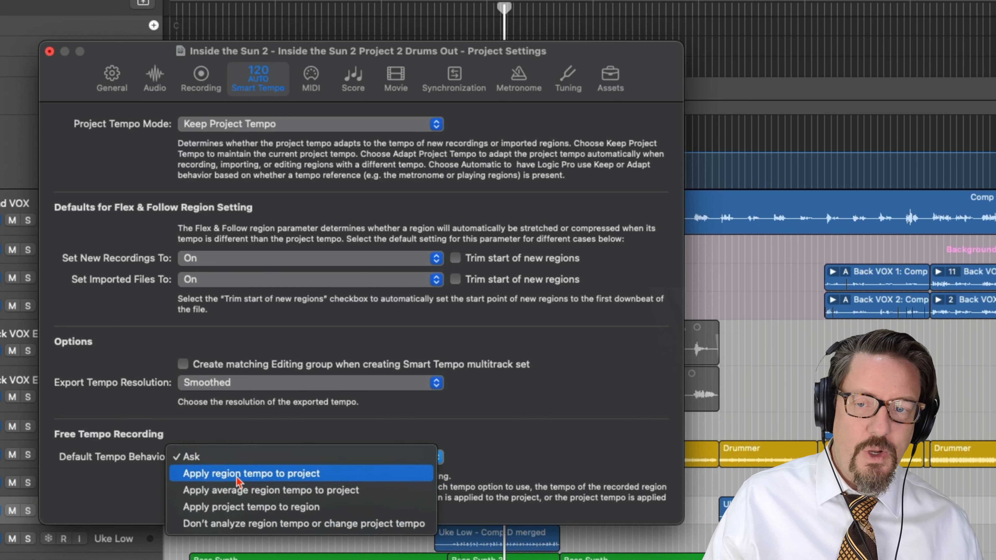
{"action": "left_click", "coordinate": [310, 457]}
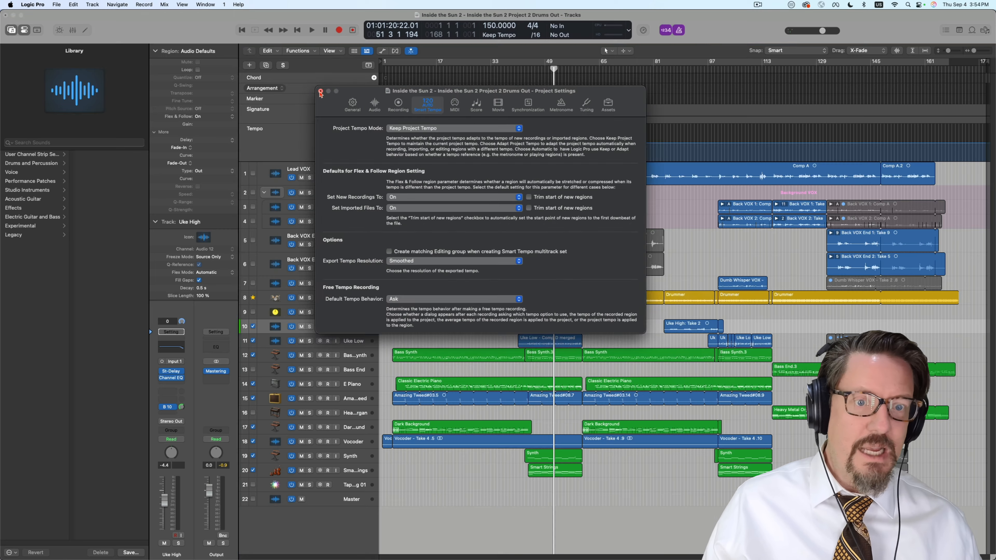
{"action": "left_click", "coordinate": [50, 51]}
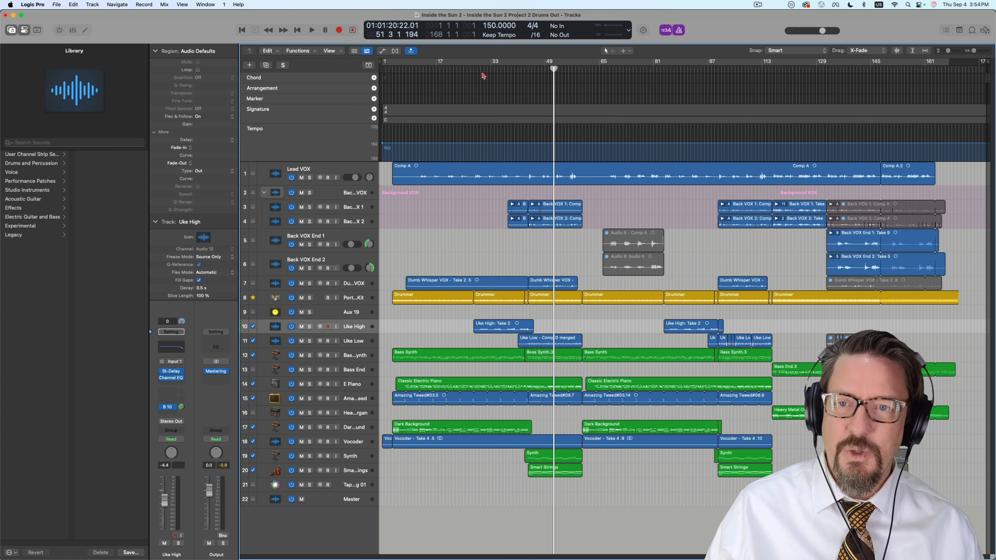
Place the playhead at bar 29 and open the first Uke High Take 2 region in the Smart Tempo editor
{"action": "key", "text": "space"}
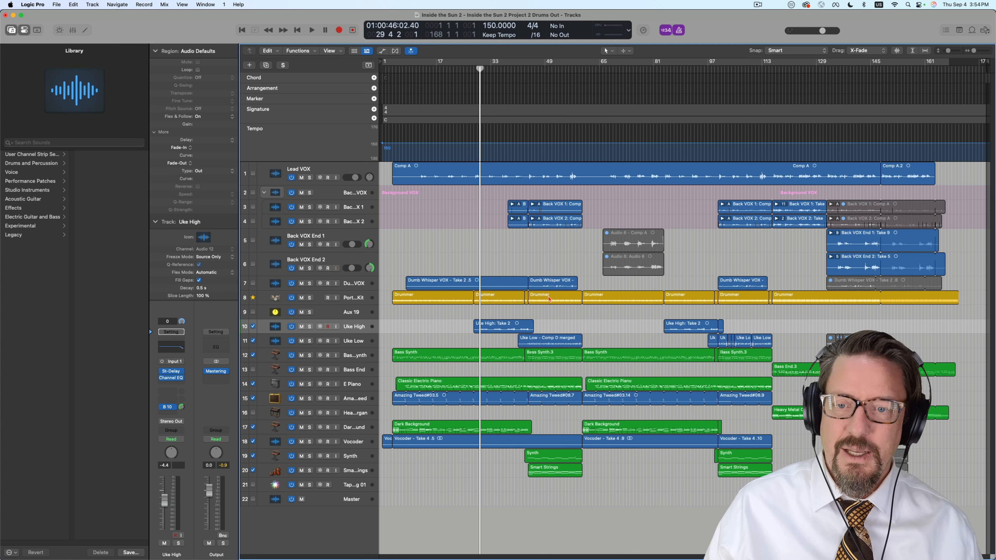
{"action": "double_click", "coordinate": [492, 325]}
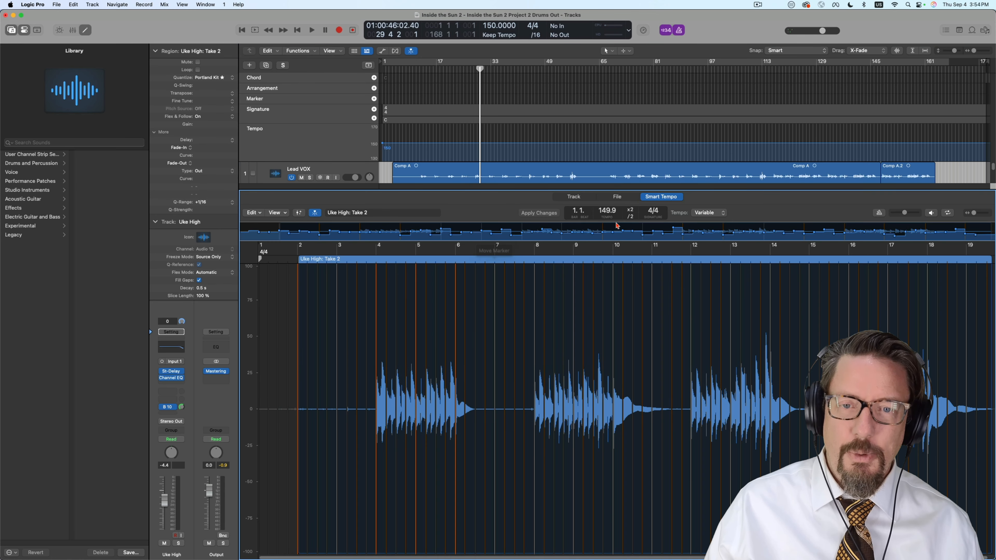
Show the Uke High audio in the Track editor with Flex editing enabled
{"action": "left_click", "coordinate": [574, 197]}
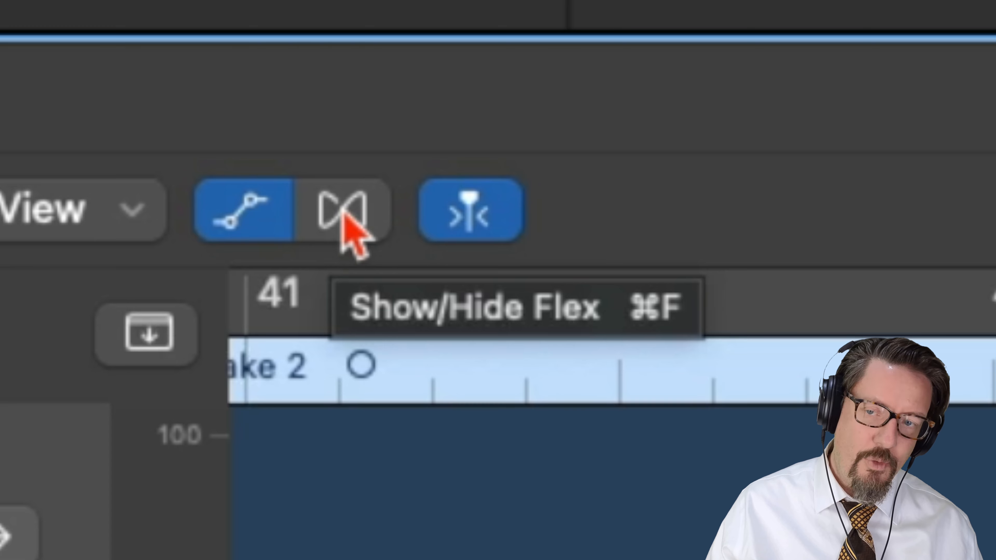
{"action": "left_click", "coordinate": [344, 215]}
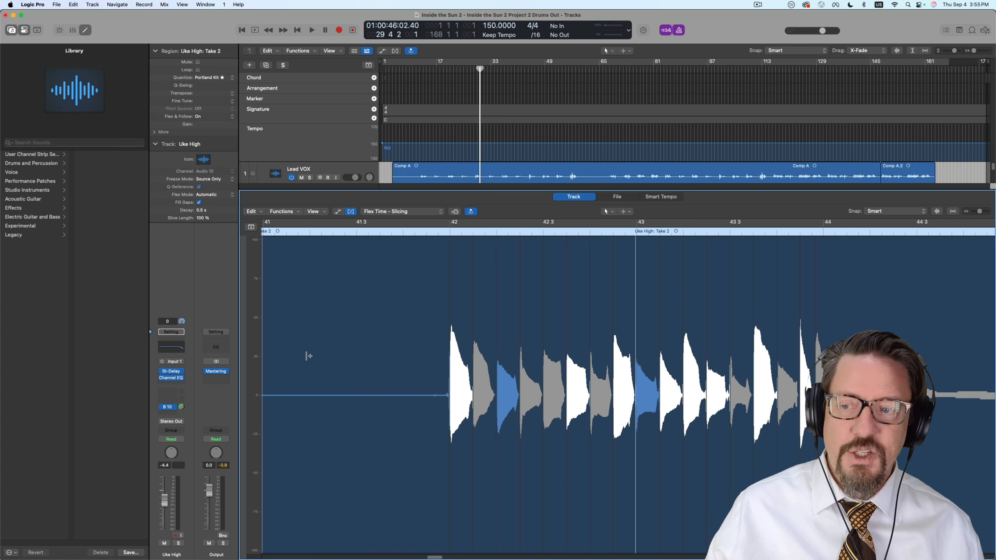
Turn off groove matching on the Uke High track, and turn it back on to compare the slices
{"action": "scroll", "coordinate": [344, 173], "scroll_direction": "down", "scroll_amount": 10}
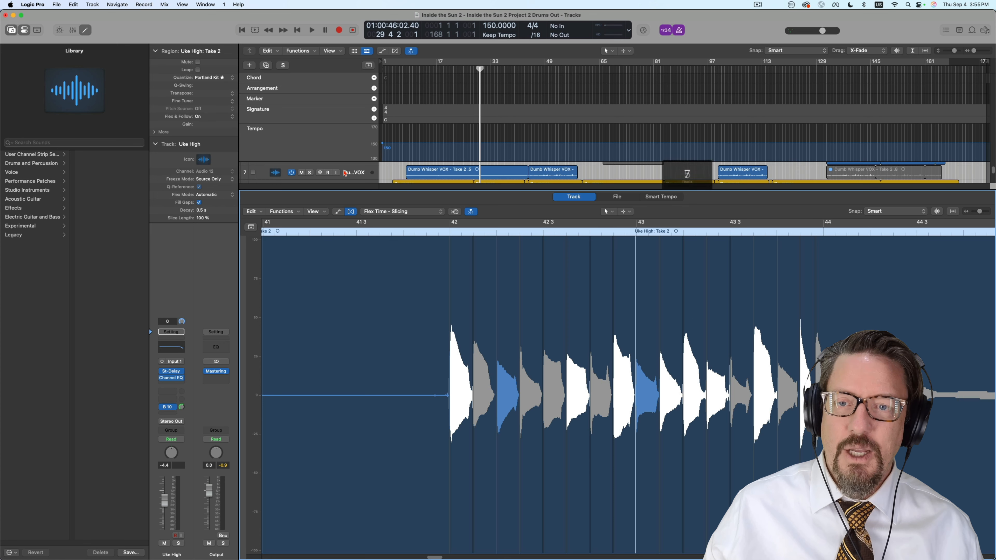
{"action": "scroll", "coordinate": [344, 174], "scroll_direction": "up", "scroll_amount": 2}
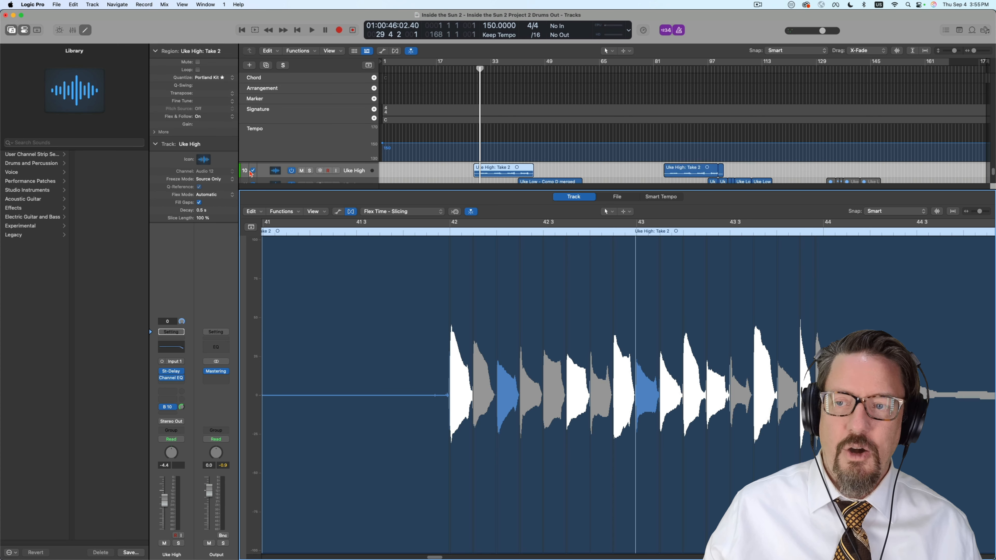
{"action": "left_click", "coordinate": [254, 171]}
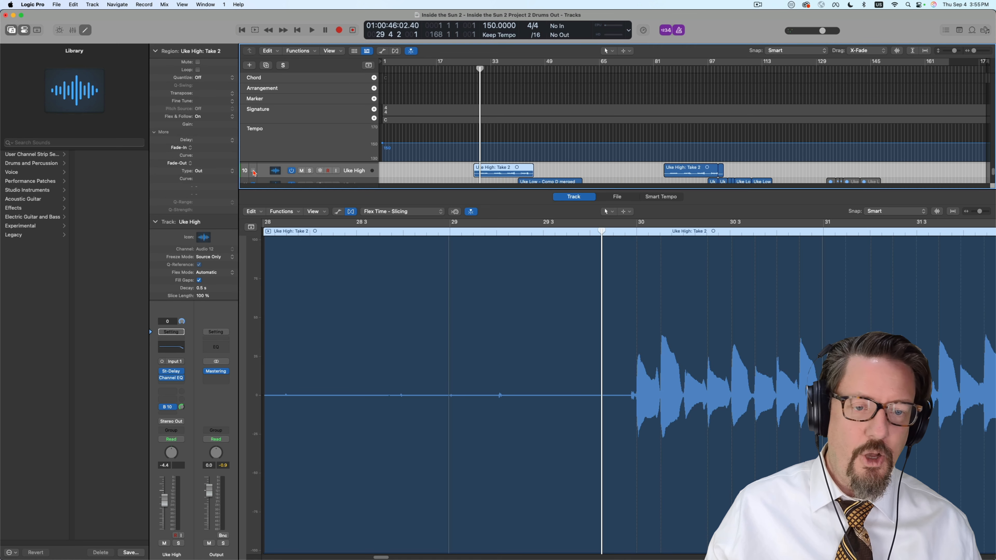
{"action": "left_click", "coordinate": [254, 172]}
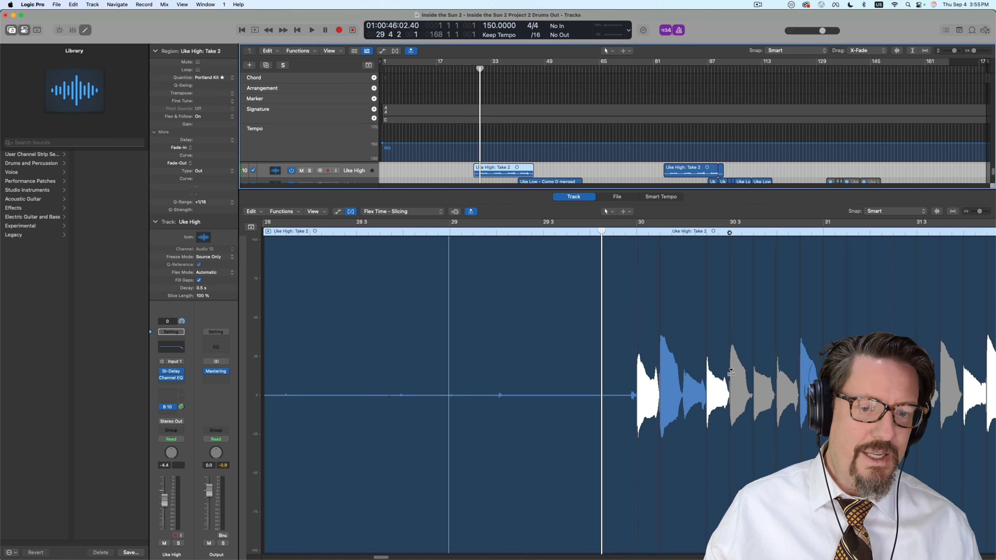
Try shifting the last ukulele note before bar 32 slightly later, play it from bar 29 4, and undo the flex edits
{"action": "scroll", "coordinate": [730, 373], "scroll_direction": "right", "scroll_amount": 4}
{"action": "scroll", "coordinate": [658, 369], "scroll_direction": "right", "scroll_amount": 3}
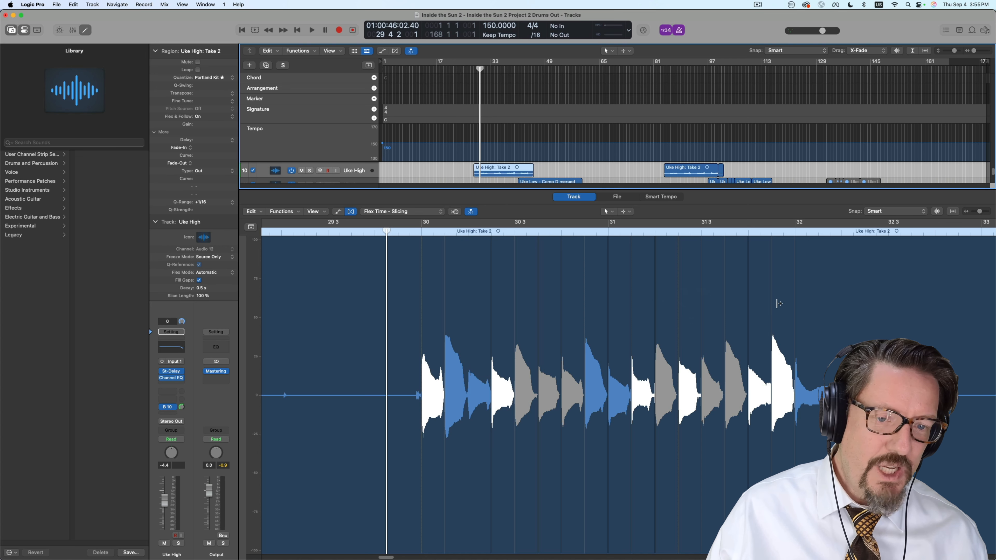
{"action": "left_click_drag", "start_coordinate": [770, 303], "coordinate": [785, 302]}
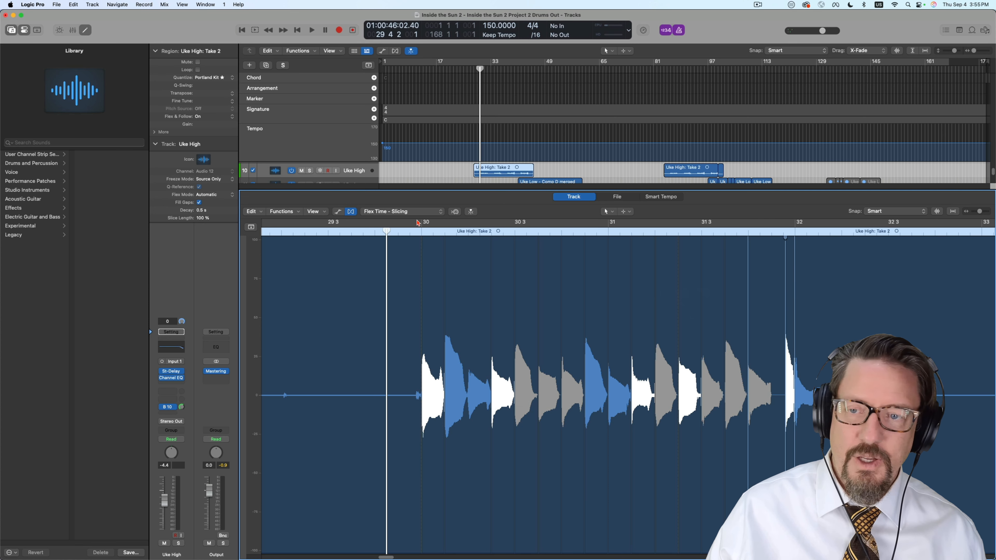
{"action": "left_click", "coordinate": [375, 231]}
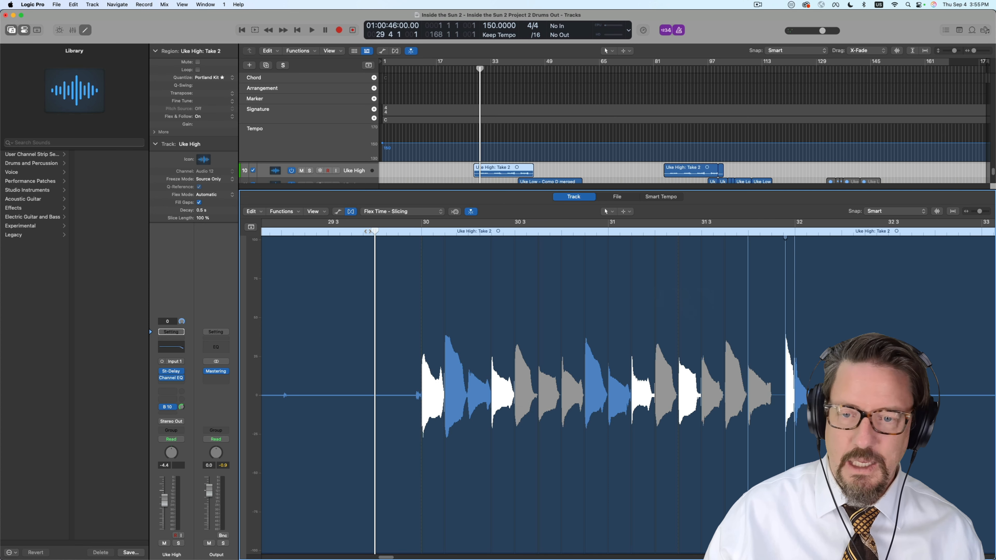
{"action": "key", "text": "space"}
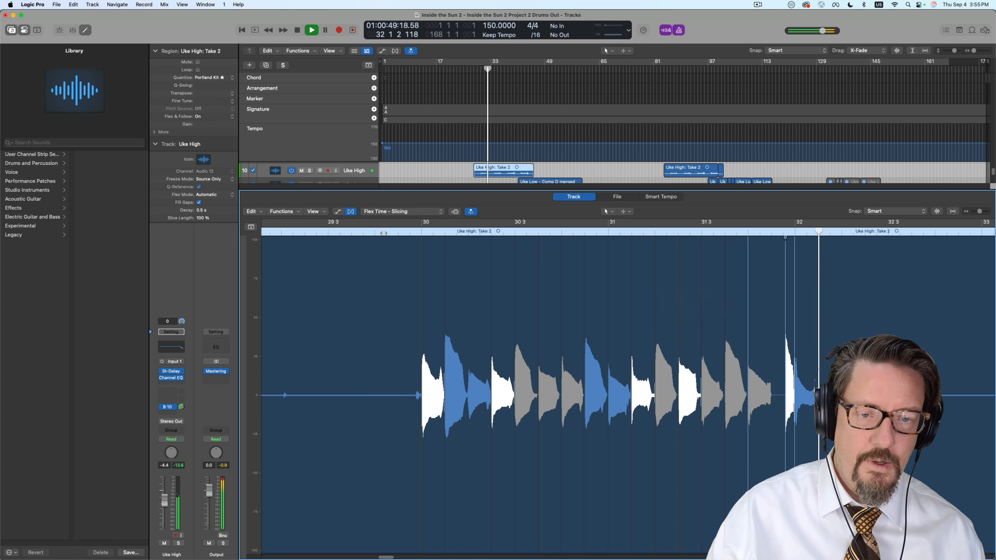
{"action": "key", "text": "space"}
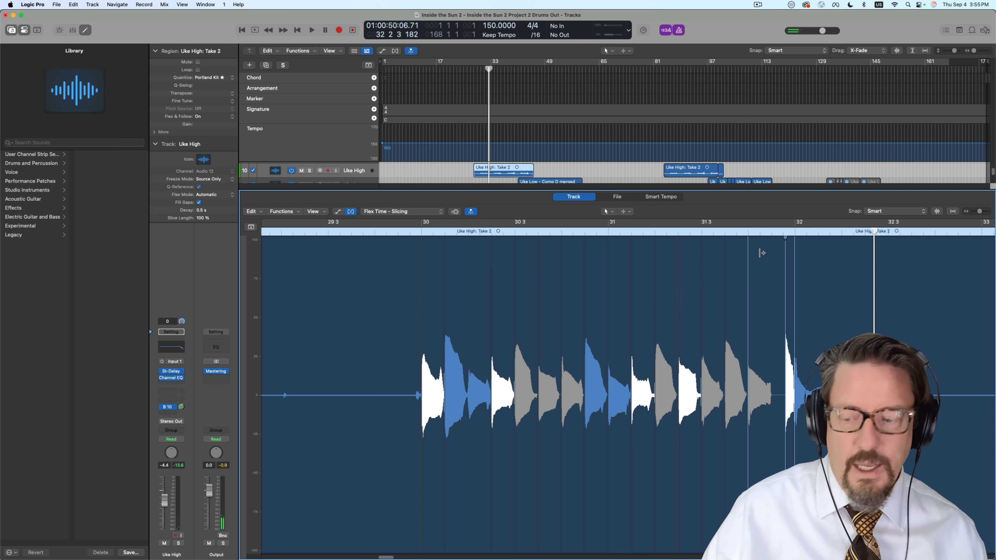
{"action": "key", "text": "super+z"}
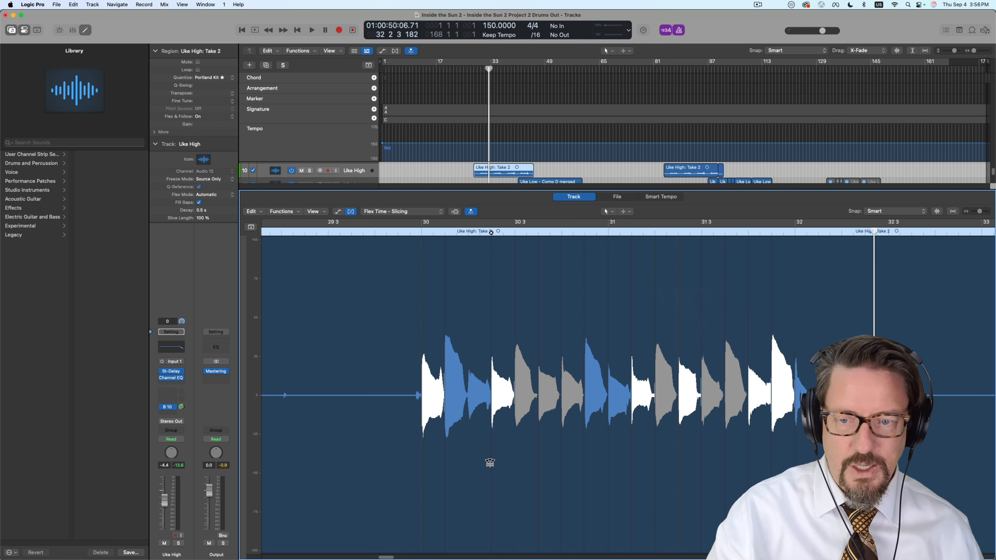
{"action": "mouse_move", "coordinate": [490, 463]}
{"action": "left_mouse_down"}
{"action": "mouse_move", "coordinate": [458, 457]}
{"action": "mouse_move", "coordinate": [488, 458]}
{"action": "left_mouse_up"}
{"action": "key", "text": "super+z"}
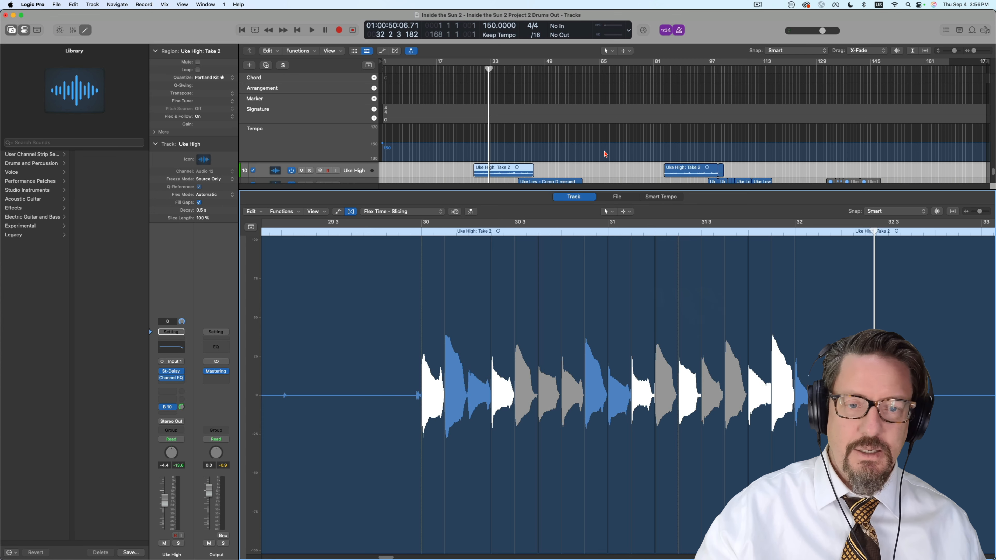
Close the editor and unmute the two Audio 6 regions on Back VOX End 1 and 2, with the playhead at bar 74
{"action": "key", "text": "e"}
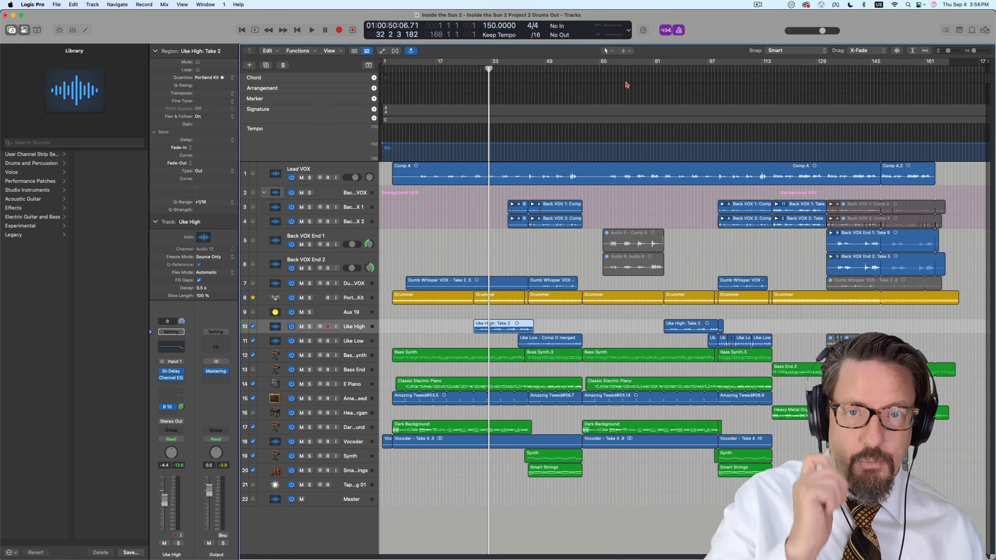
{"action": "left_click", "coordinate": [629, 69]}
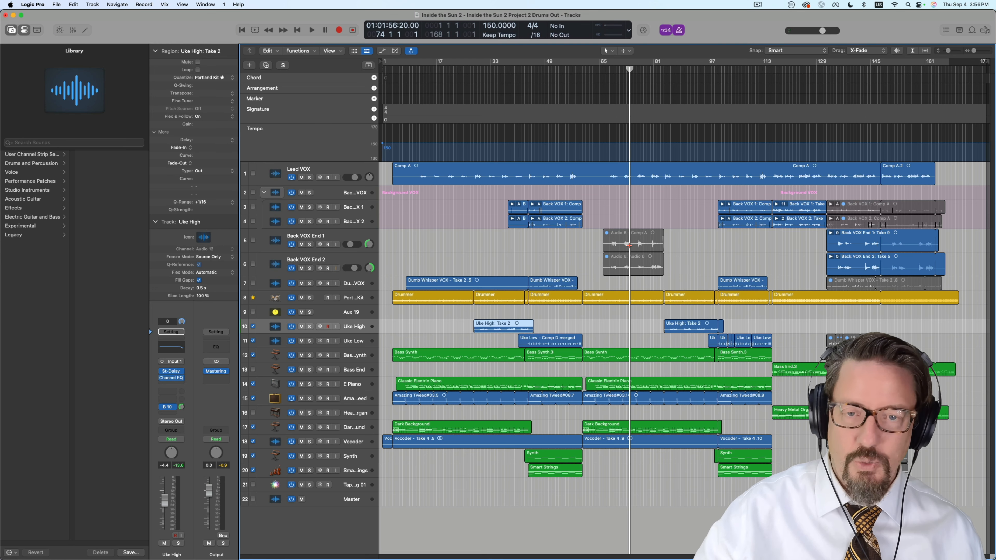
{"action": "right_click", "coordinate": [634, 284]}
{"action": "left_click", "coordinate": [637, 261]}
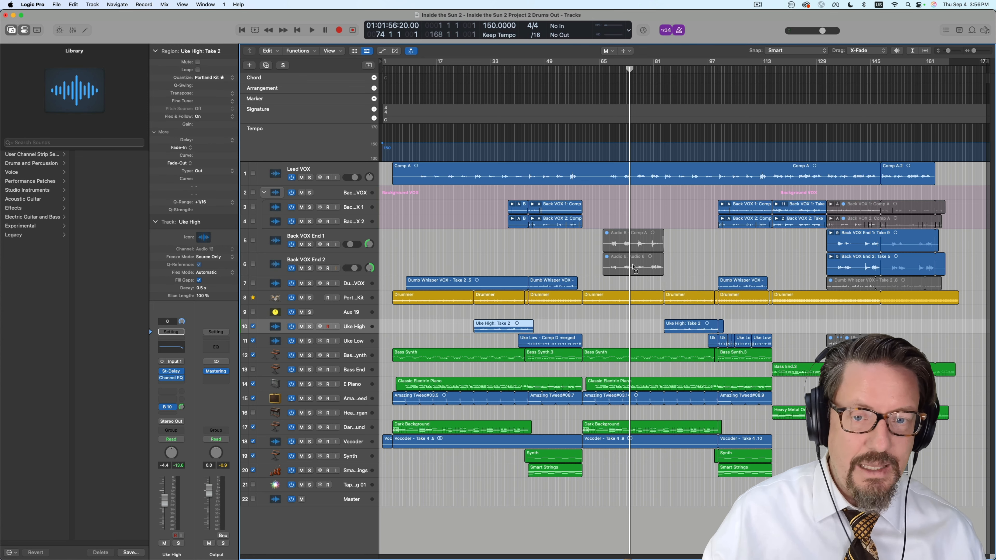
{"action": "left_click", "coordinate": [633, 267]}
{"action": "left_click", "coordinate": [631, 245]}
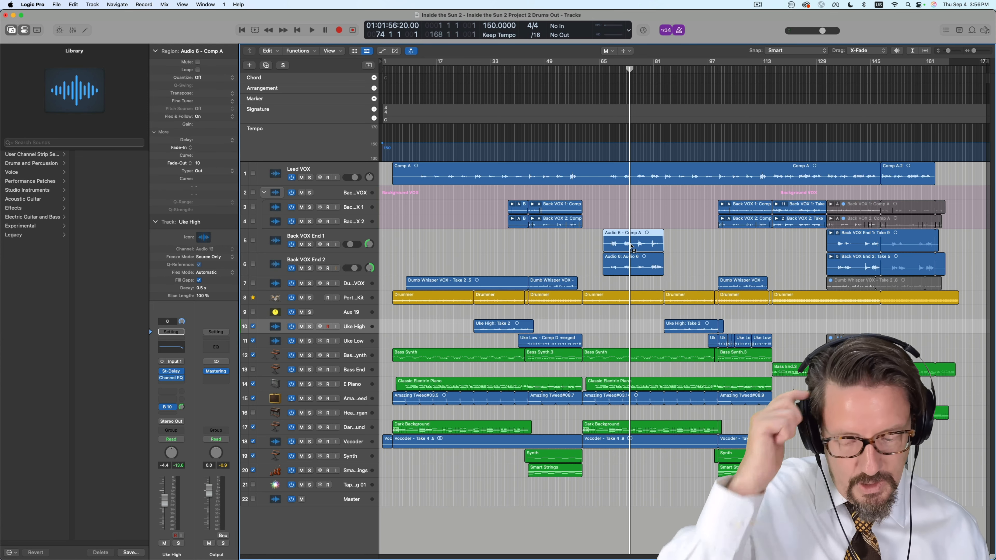
Enlarge the tracks around bar 74 and show Flex controls for all tracks in the Tracks area
{"action": "key", "text": "super+Right"}
{"action": "key", "text": "super+Right"}
{"action": "key", "text": "super+Right"}
{"action": "key", "text": "super+Right"}
{"action": "key", "text": "super+Right"}
{"action": "key", "text": "super+Right"}
{"action": "key", "text": "super+Right"}
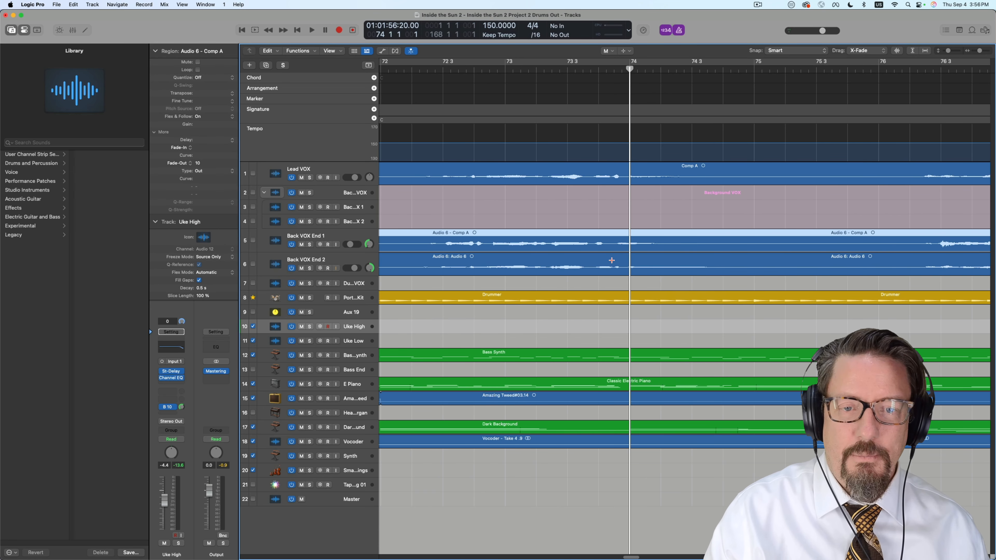
{"action": "key", "text": "super+Left"}
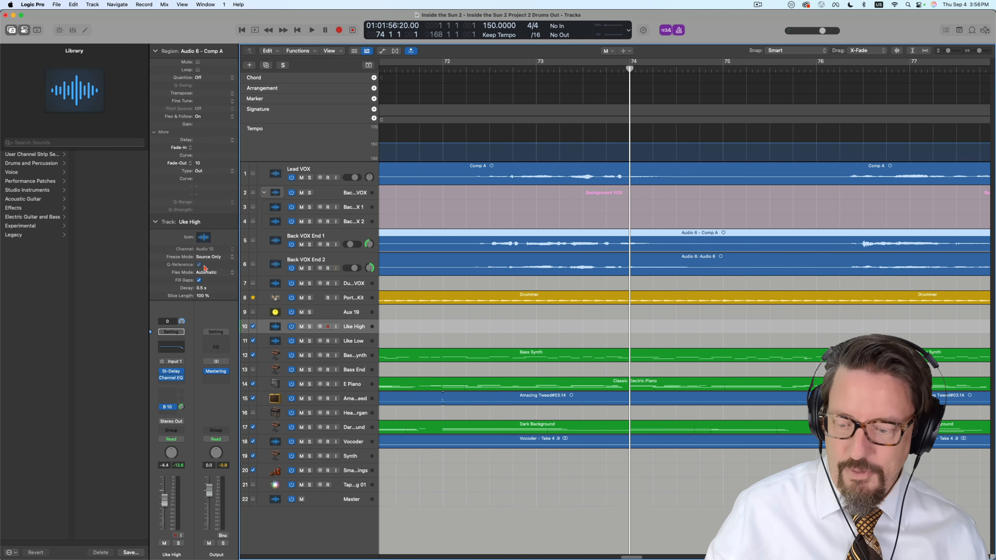
{"action": "key", "text": "super+Down"}
{"action": "key", "text": "super+Down"}
{"action": "key", "text": "super+Down"}
{"action": "key", "text": "super+Down"}
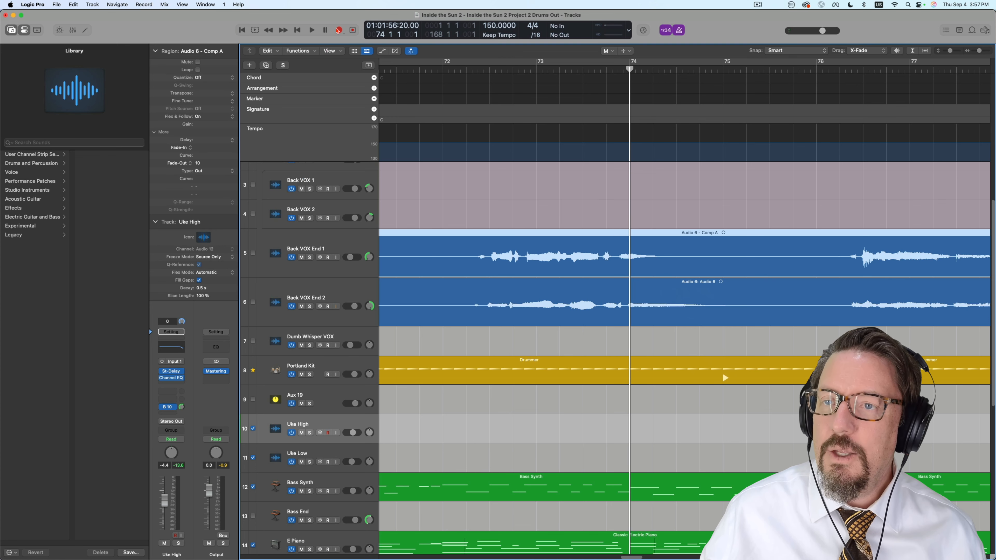
{"action": "left_click", "coordinate": [395, 52]}
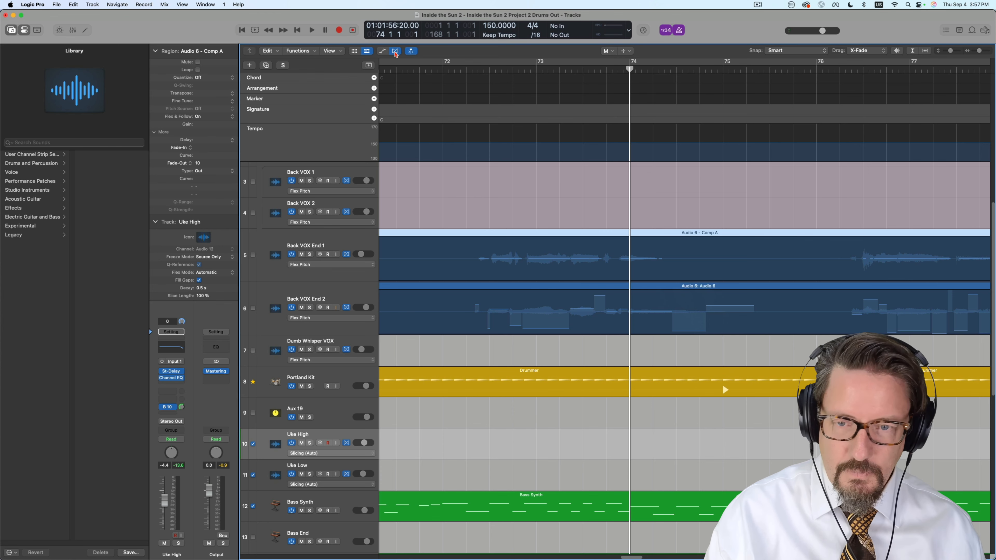
{"action": "key", "text": "super+Left"}
{"action": "key", "text": "super+Left"}
{"action": "key", "text": "super+Left"}
{"action": "key", "text": "super+Left"}
{"action": "key", "text": "super+Left"}
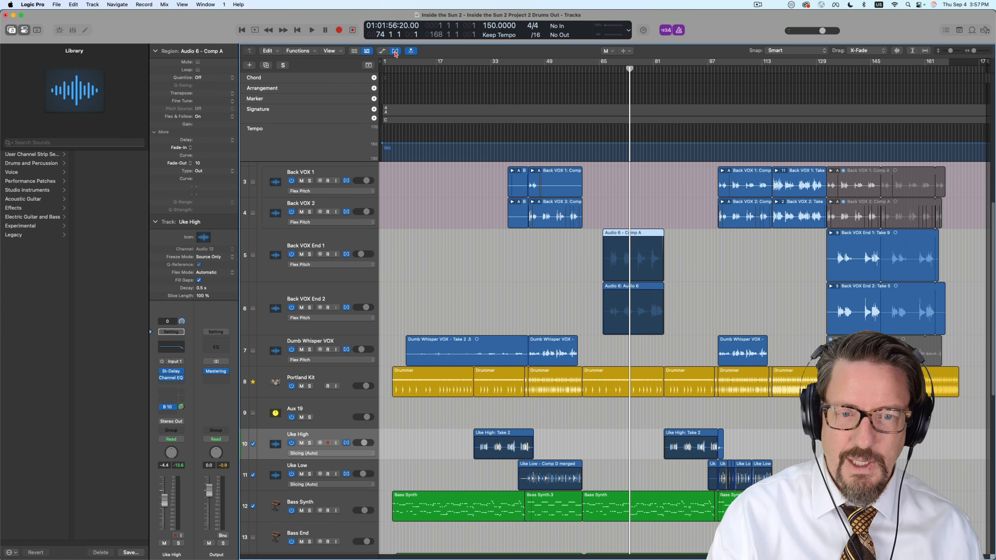
{"action": "key", "text": "super+Right"}
{"action": "key", "text": "super+Right"}
{"action": "key", "text": "super+Left"}
{"action": "key", "text": "super+Left"}
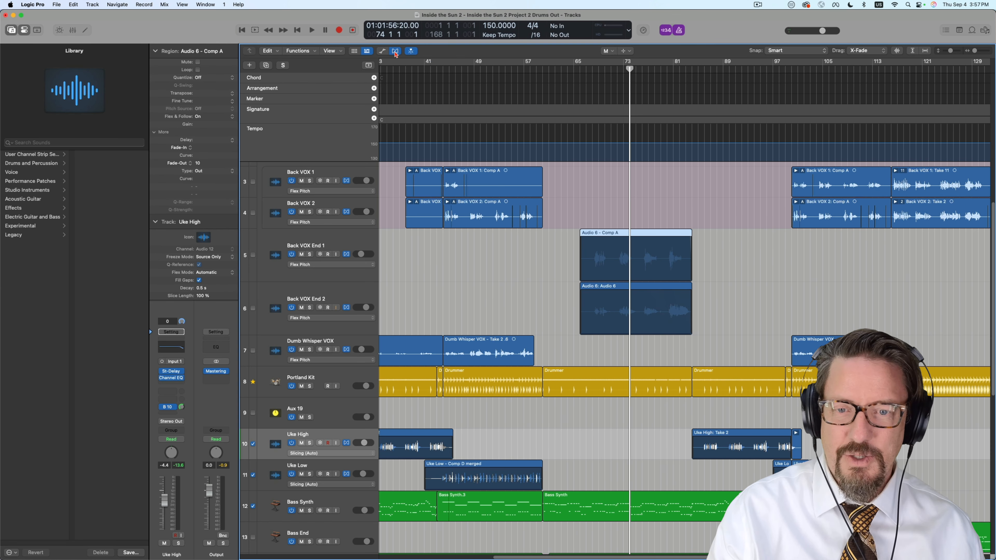
{"action": "key", "text": "super+Right"}
{"action": "key", "text": "super+Right"}
{"action": "key", "text": "super+Right"}
{"action": "key", "text": "super+Right"}
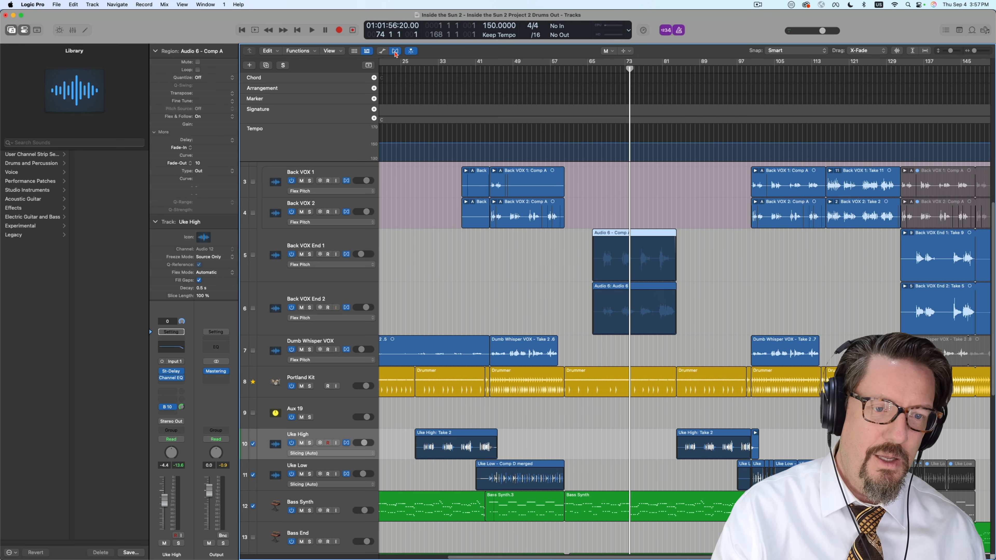
{"action": "key", "text": "super+Right"}
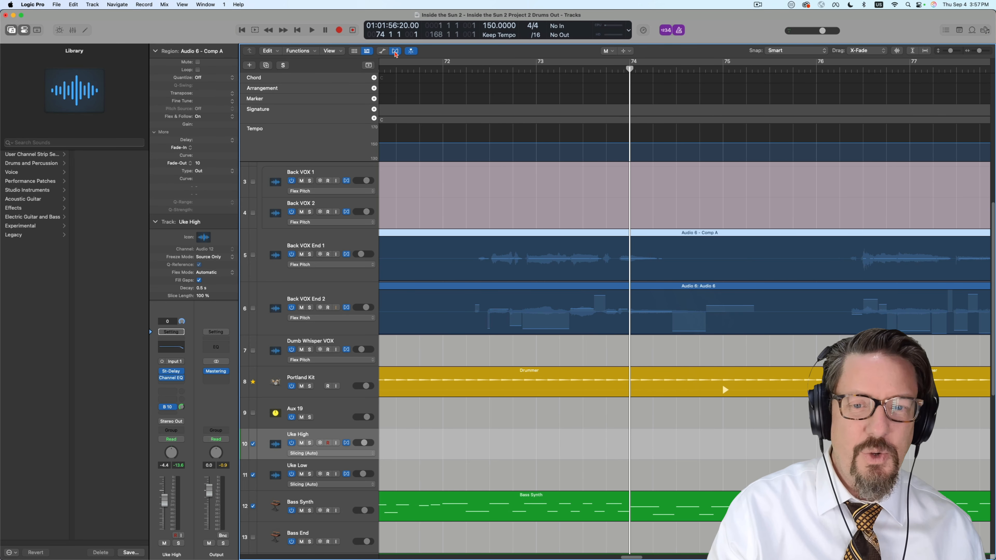
Set Back VOX End 1 and Back VOX End 2 to Flex Time - Monophonic, accepting suspension of the Flex Pitch edits
{"action": "left_click", "coordinate": [317, 265]}
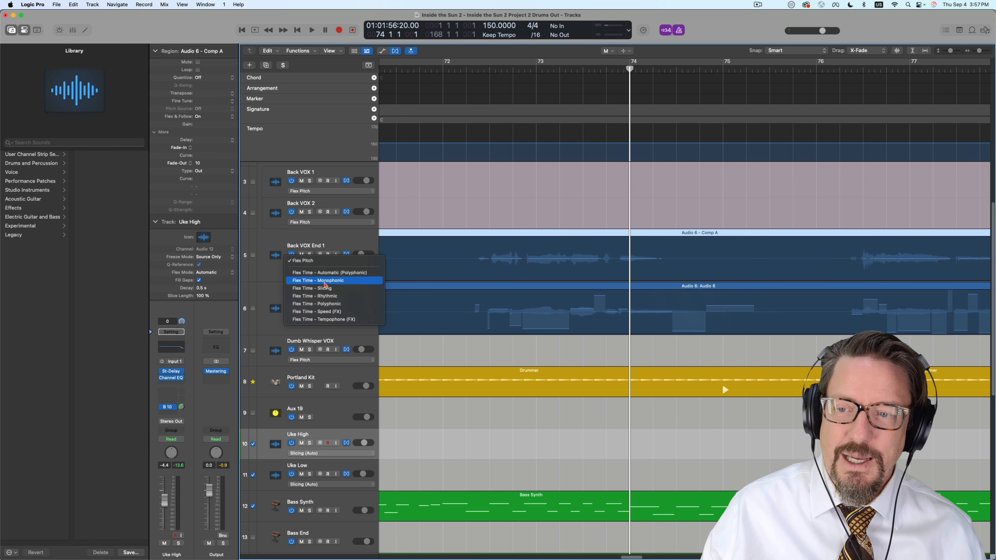
{"action": "left_click", "coordinate": [318, 281]}
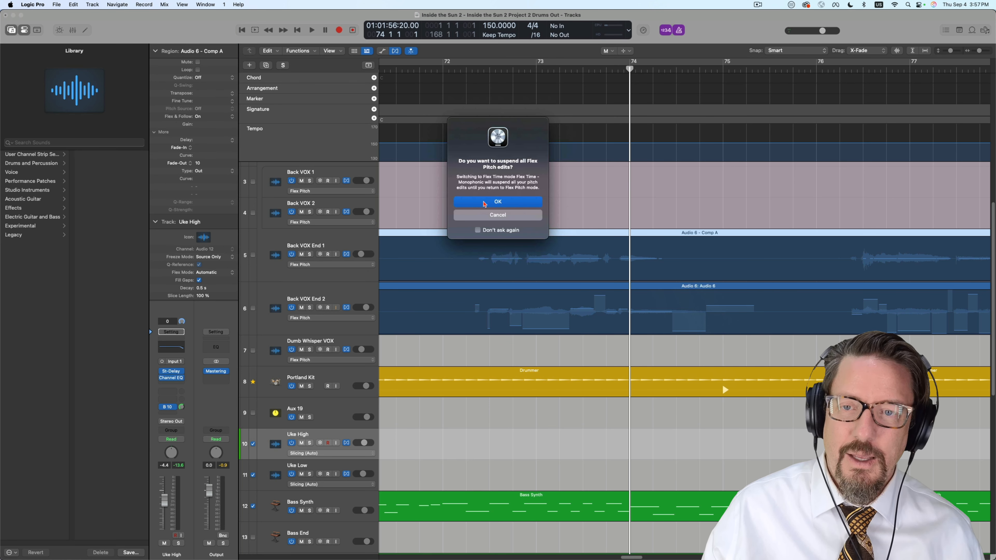
{"action": "left_click", "coordinate": [485, 203]}
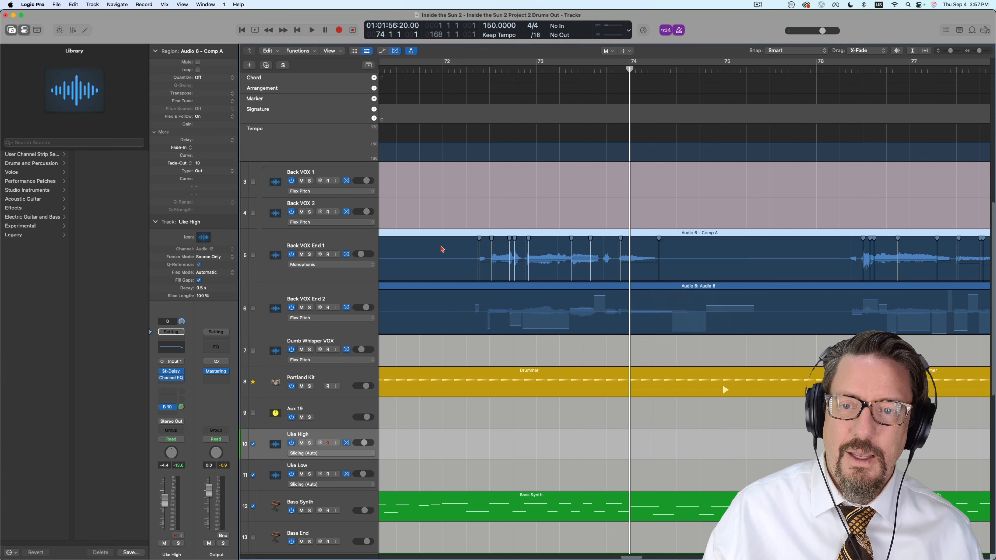
{"action": "left_click", "coordinate": [318, 321]}
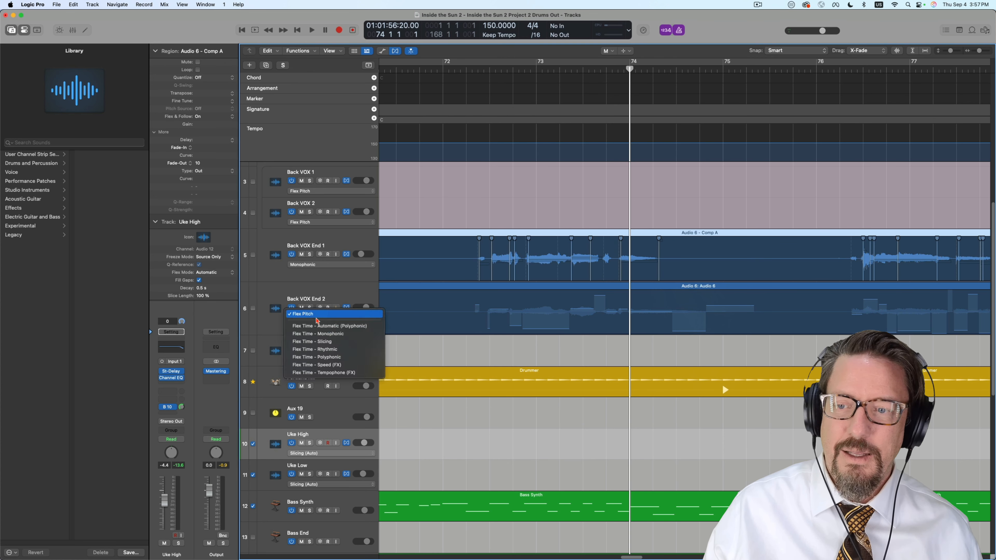
{"action": "left_click", "coordinate": [314, 325]}
{"action": "left_click", "coordinate": [314, 325]}
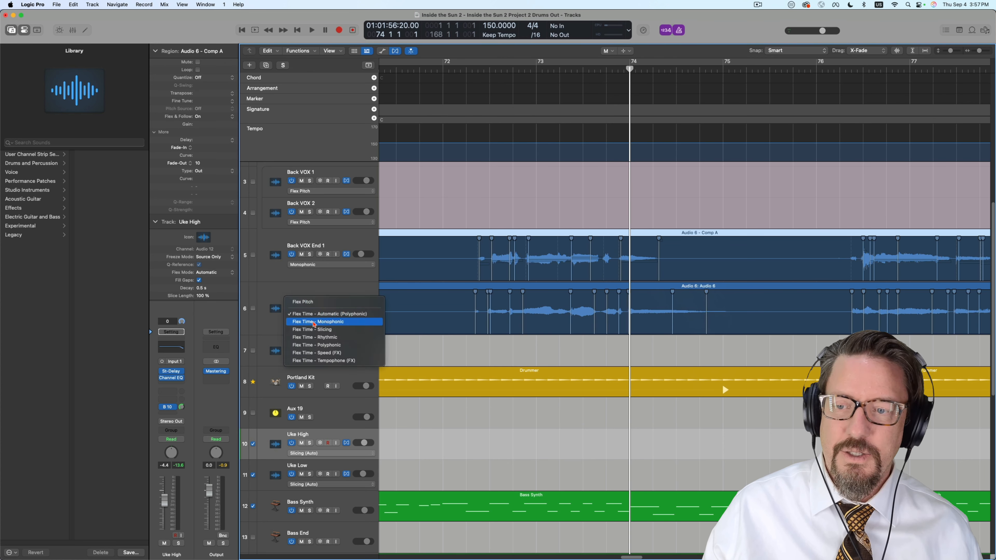
{"action": "left_click", "coordinate": [314, 319]}
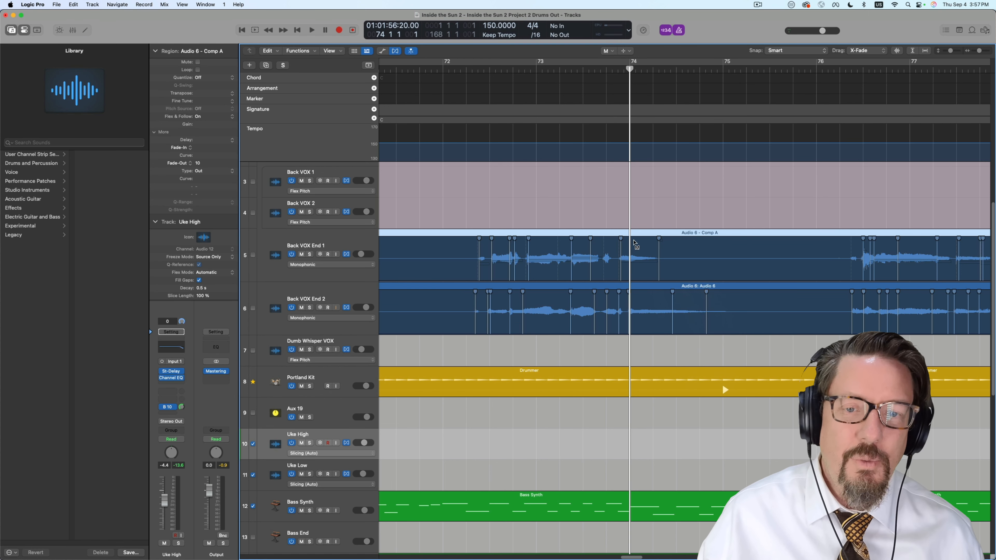
With the Pointer tool, move the flex marker just before bar 74 on Back VOX End 1 later to the bar line
{"action": "key", "text": "t"}
{"action": "left_click", "coordinate": [635, 259]}
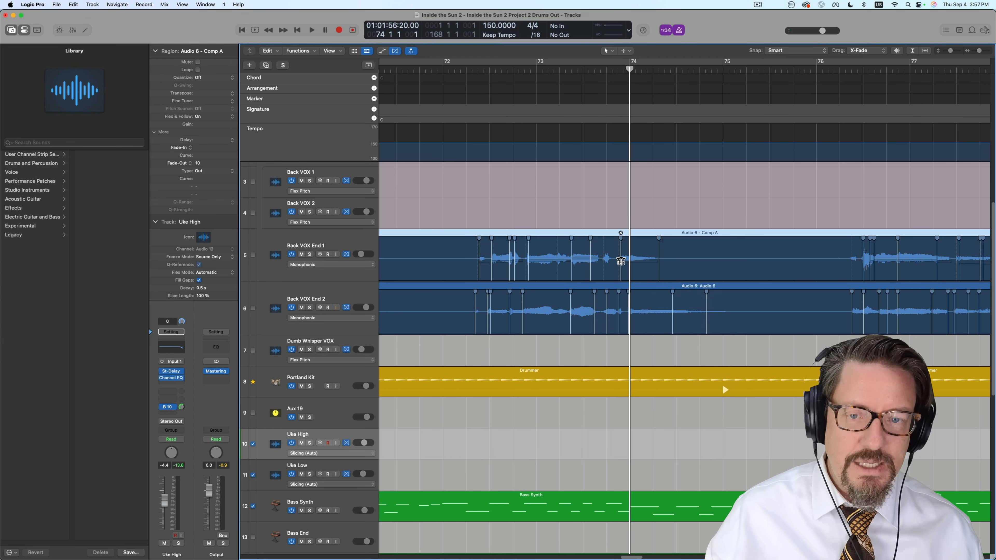
{"action": "left_click_drag", "start_coordinate": [621, 264], "coordinate": [629, 263]}
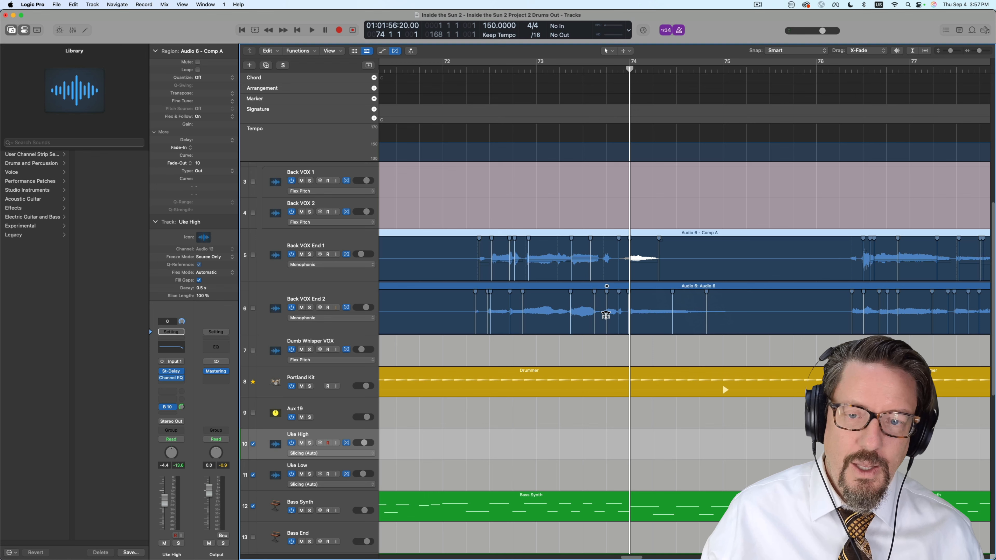
On Back VOX End 2, nudge the flex marker between 73 3 and bar 74, and move the marker after 72 3 earlier
{"action": "left_click", "coordinate": [603, 314]}
{"action": "mouse_move", "coordinate": [604, 314]}
{"action": "left_mouse_down"}
{"action": "mouse_move", "coordinate": [618, 313]}
{"action": "mouse_move", "coordinate": [608, 313]}
{"action": "left_mouse_up"}
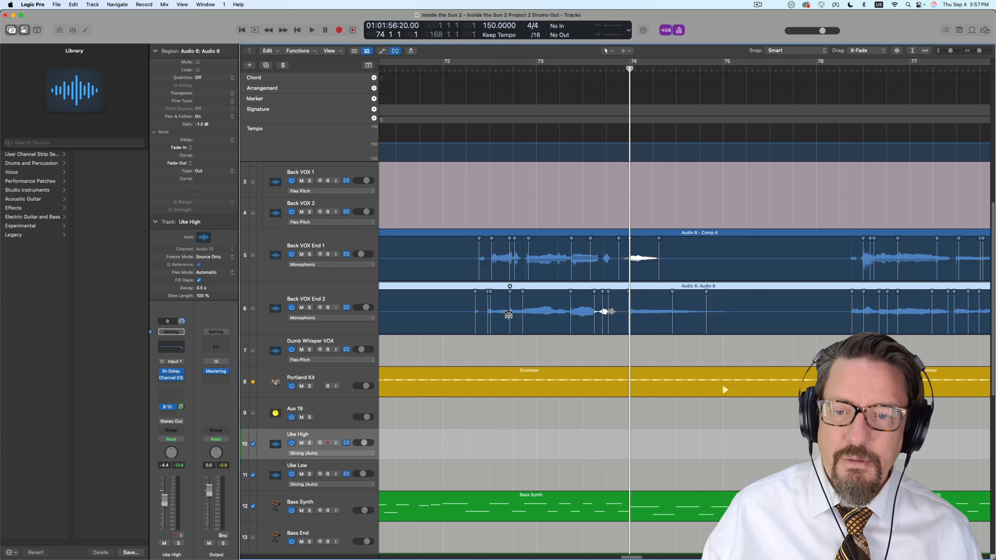
{"action": "left_click_drag", "start_coordinate": [510, 313], "coordinate": [490, 313]}
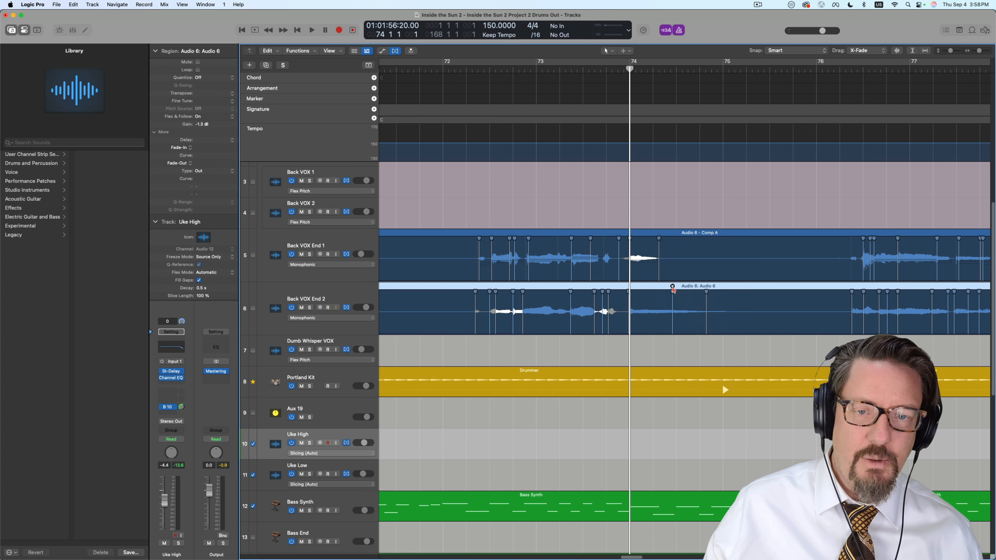
On Back VOX End 2, delete the first flex marker after bar 74, move the next one earlier to match Back VOX End 1, and play the passage
{"action": "left_click", "coordinate": [673, 287]}
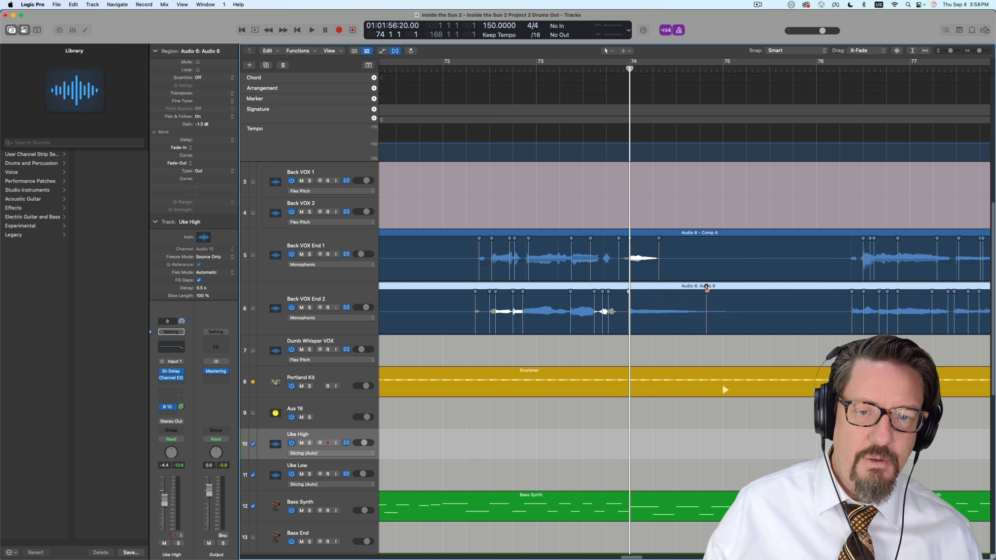
{"action": "mouse_move", "coordinate": [706, 289]}
{"action": "left_mouse_down"}
{"action": "mouse_move", "coordinate": [733, 287]}
{"action": "mouse_move", "coordinate": [705, 309]}
{"action": "mouse_move", "coordinate": [629, 308]}
{"action": "left_mouse_up"}
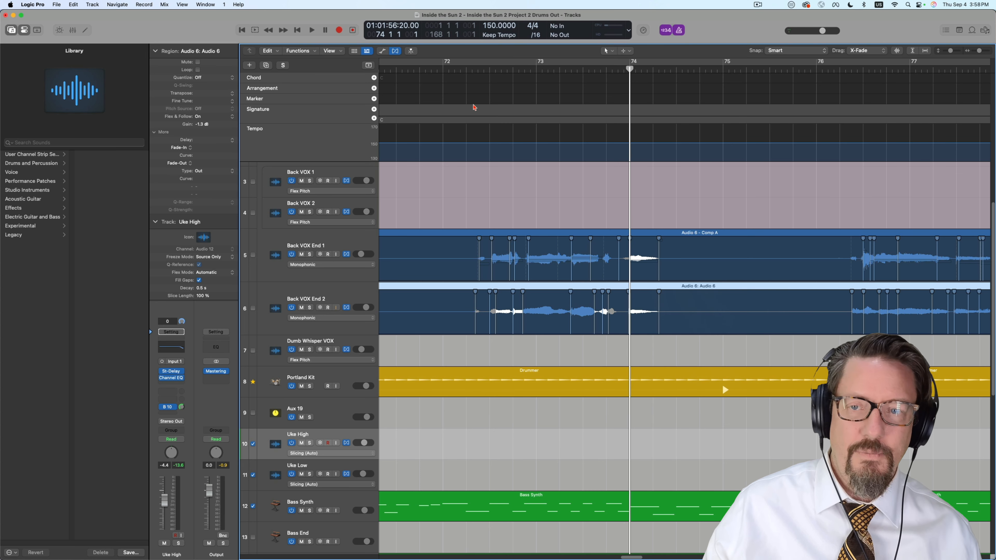
{"action": "left_click", "coordinate": [458, 69]}
{"action": "key", "text": "space"}
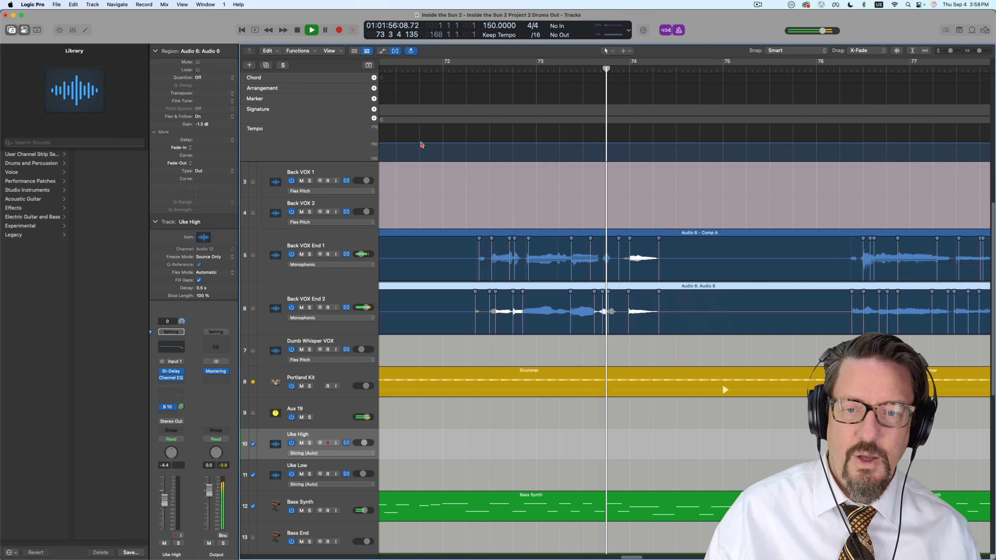
{"action": "key", "text": "space"}
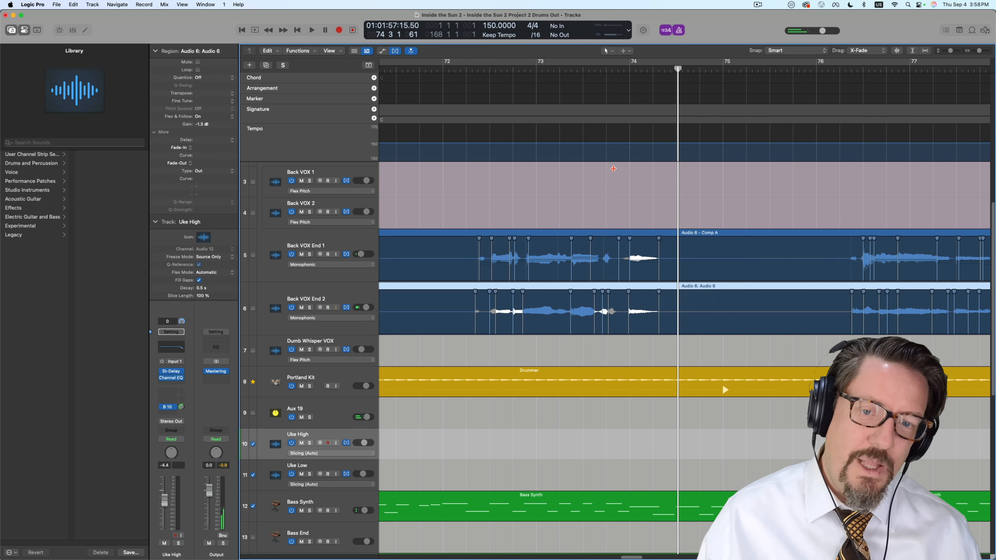
Solo Back VOX End 1 and play it from 72 2 past bar 74
{"action": "scroll", "coordinate": [613, 169], "scroll_direction": "up", "scroll_amount": 4}
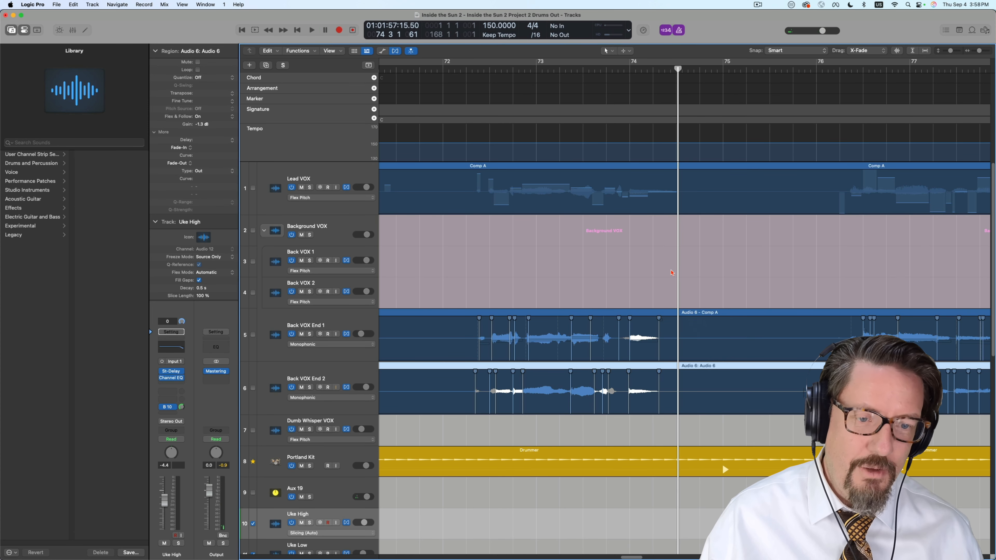
{"action": "scroll", "coordinate": [672, 272], "scroll_direction": "down", "scroll_amount": 4}
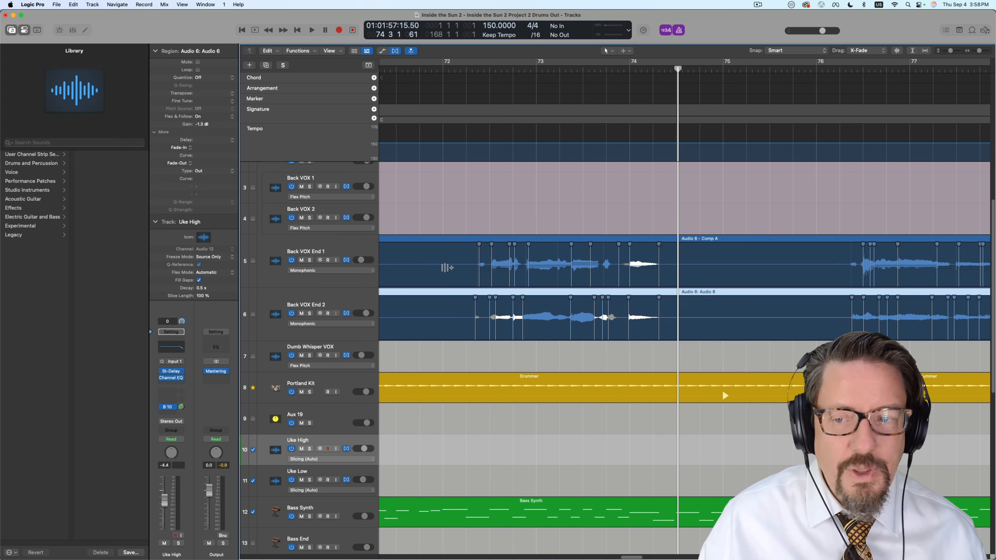
{"action": "left_click", "coordinate": [309, 260]}
{"action": "left_click", "coordinate": [467, 69]}
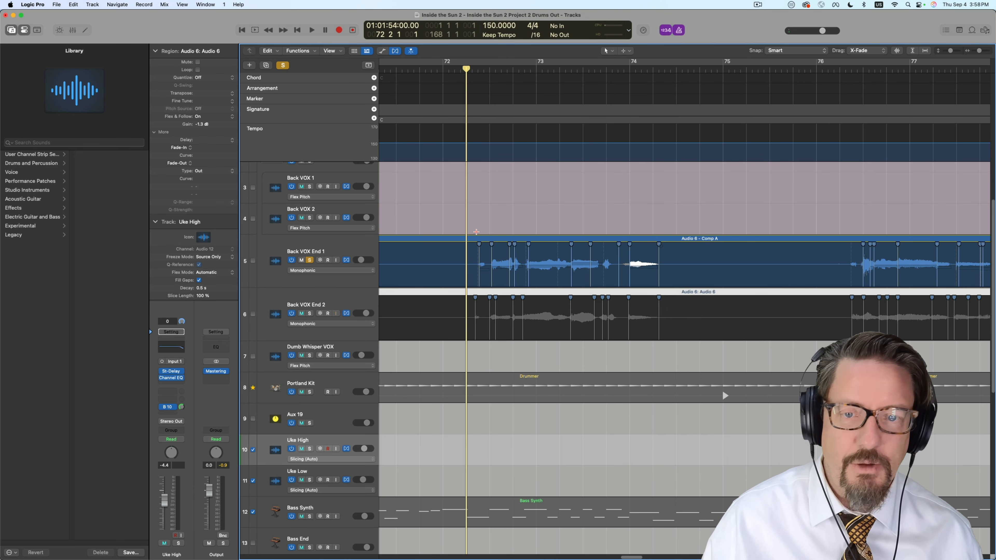
{"action": "key", "text": "space"}
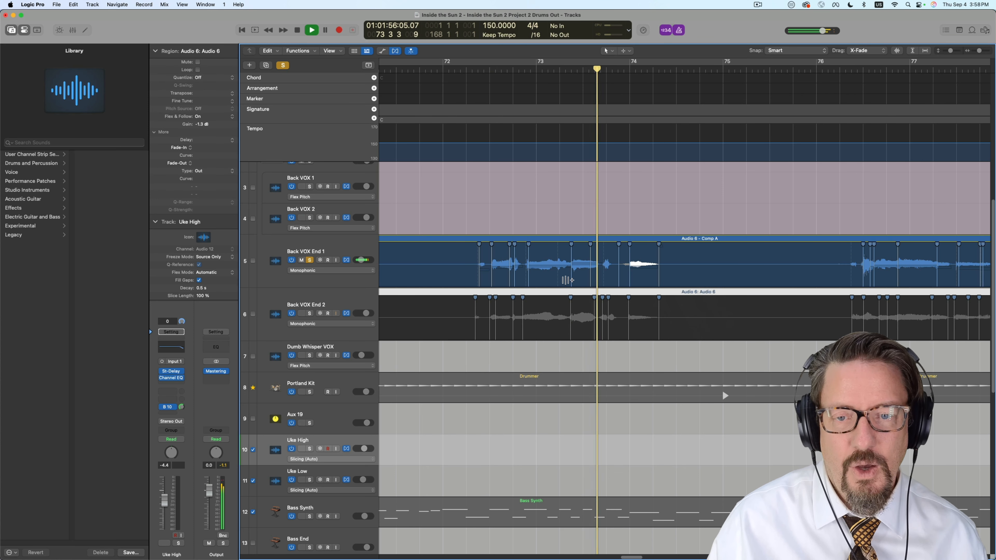
{"action": "key", "text": "space"}
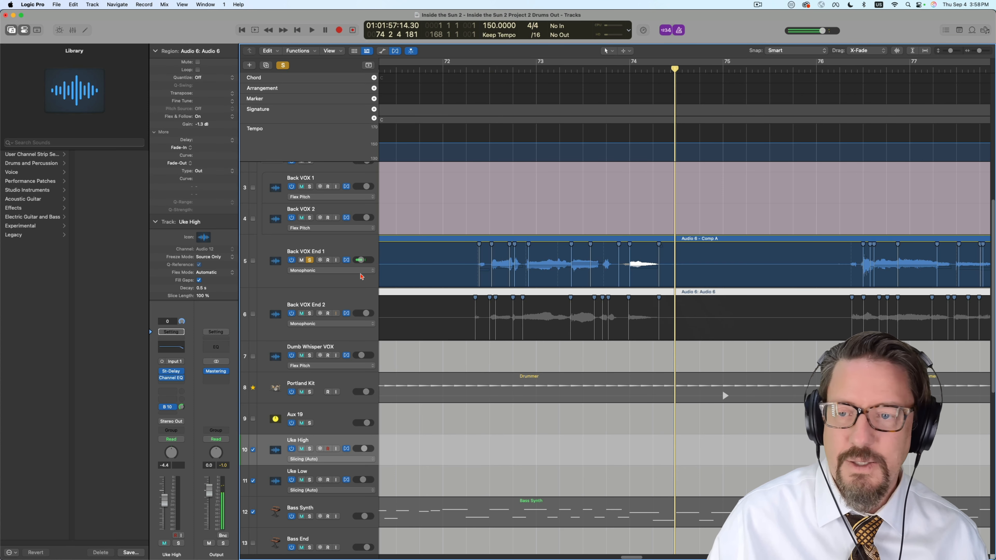
Switch the solo from Back VOX End 1 to Back VOX End 2 and play the same passage
{"action": "left_click", "coordinate": [309, 260]}
{"action": "left_click", "coordinate": [309, 313]}
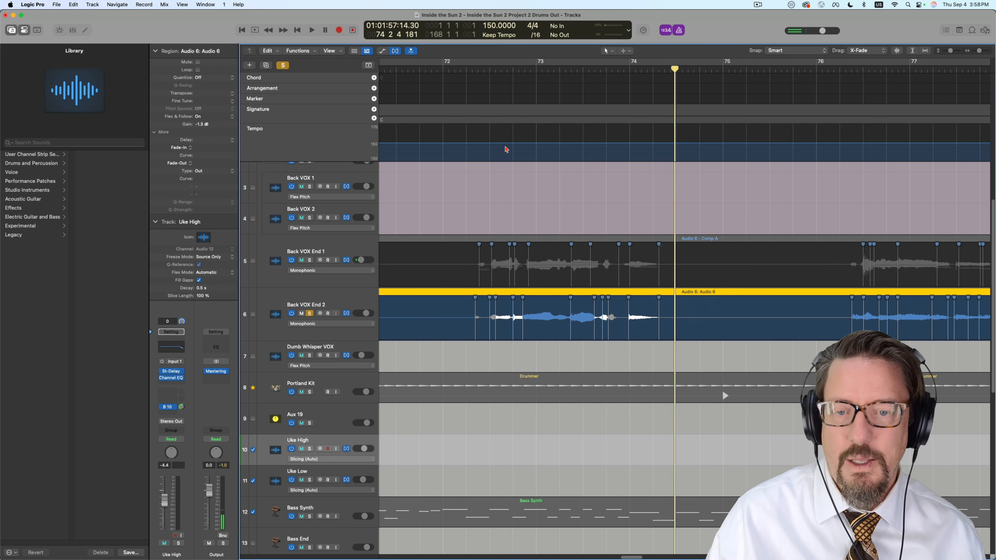
{"action": "key", "text": "space"}
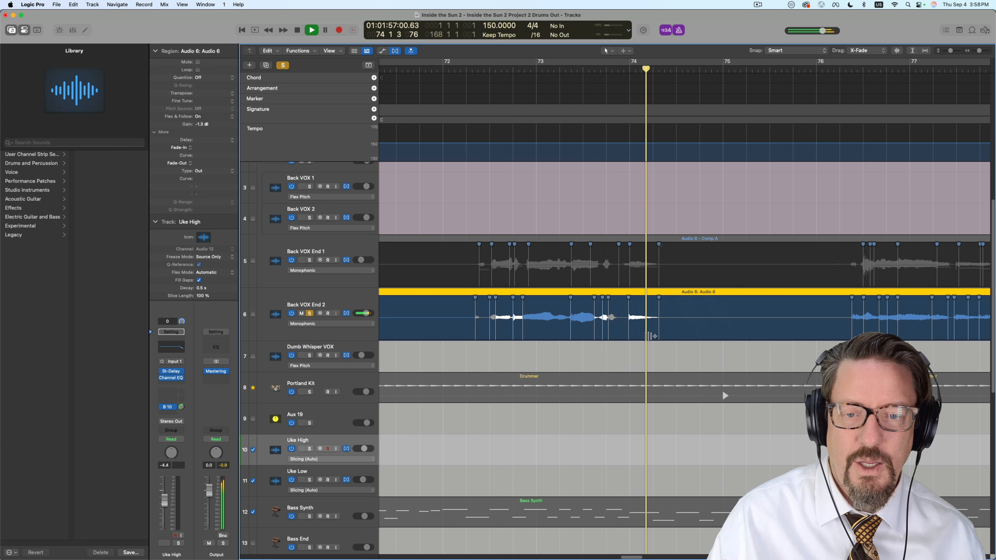
{"action": "key", "text": "space"}
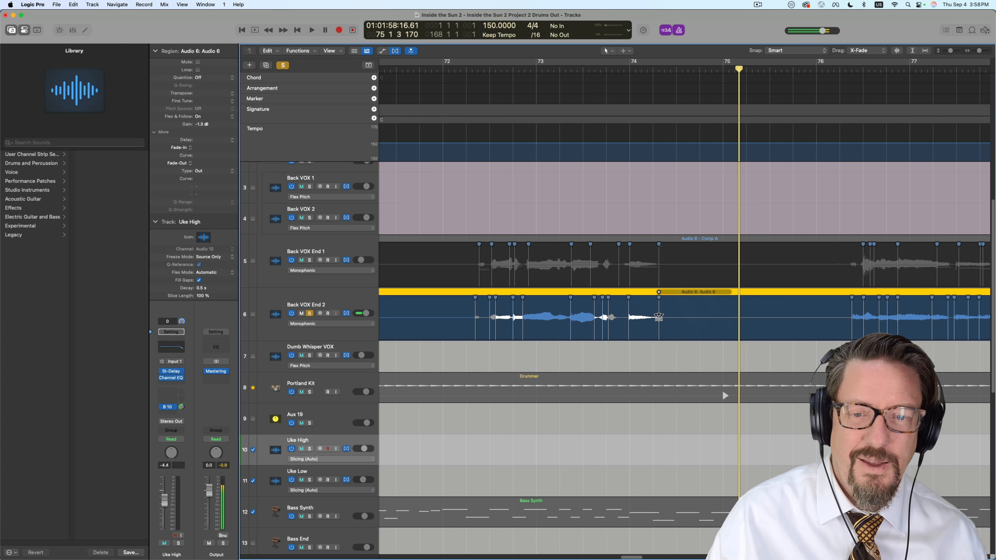
On Back VOX End 2, replace the last flex marker after bar 74 with one near bar 75, move it to about 74 2, and play the passage
{"action": "left_click", "coordinate": [658, 293]}
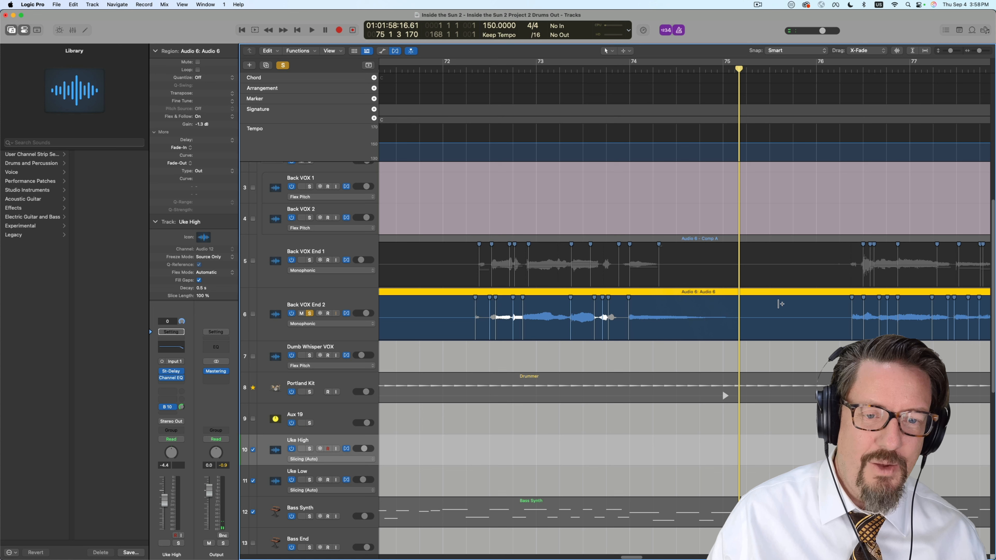
{"action": "left_click", "coordinate": [735, 322]}
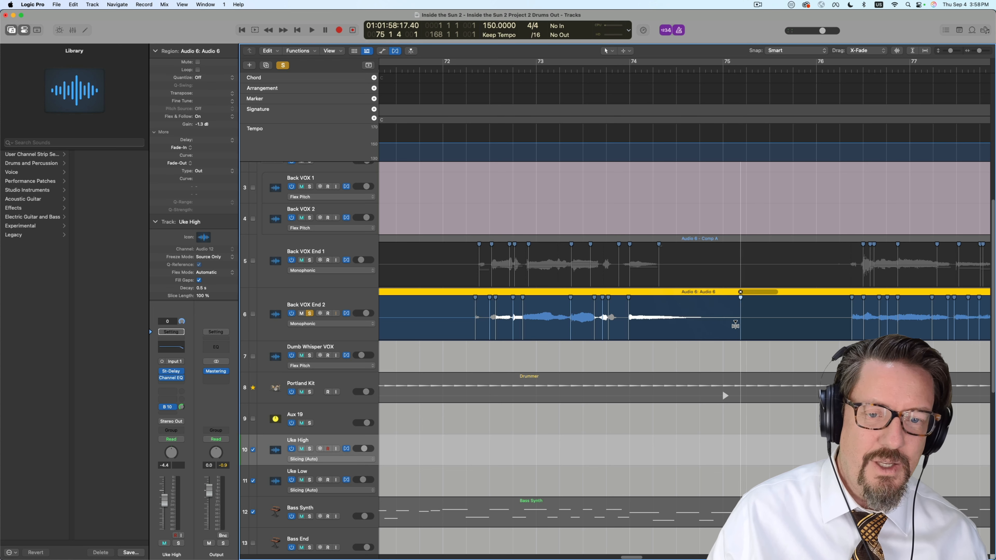
{"action": "left_click_drag", "start_coordinate": [736, 324], "coordinate": [661, 326]}
{"action": "left_click", "coordinate": [609, 69]}
{"action": "key", "text": "space"}
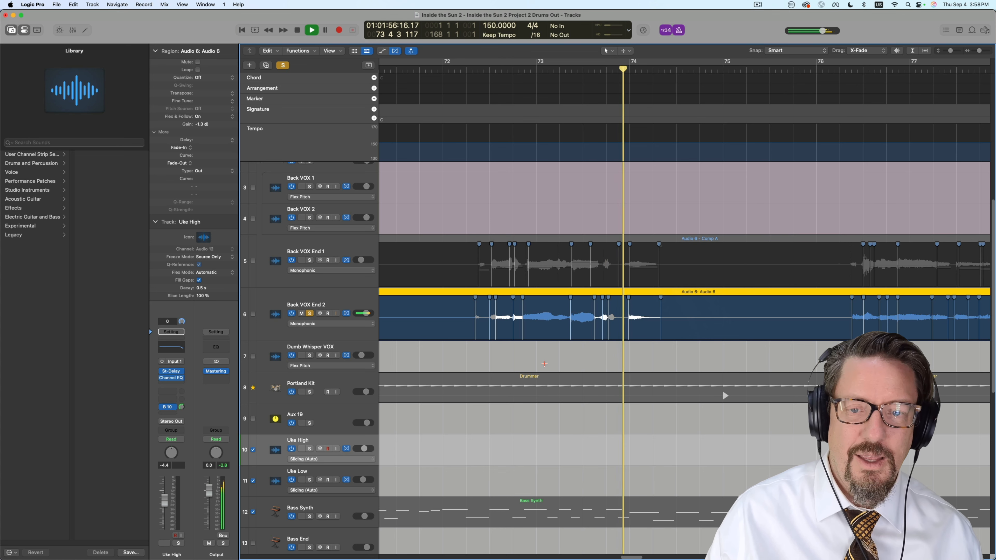
{"action": "key", "text": "space"}
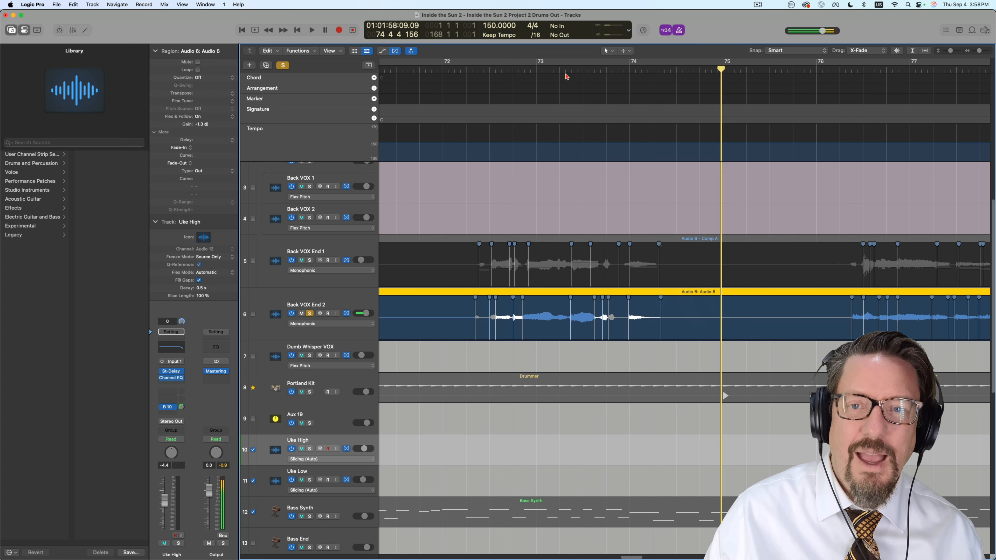
Delete the flex marker after bar 74 on Back VOX End 2 and play the unshortened note from beat 3 of bar 73
{"action": "left_click", "coordinate": [533, 69]}
{"action": "left_click_drag", "start_coordinate": [533, 69], "coordinate": [536, 69]}
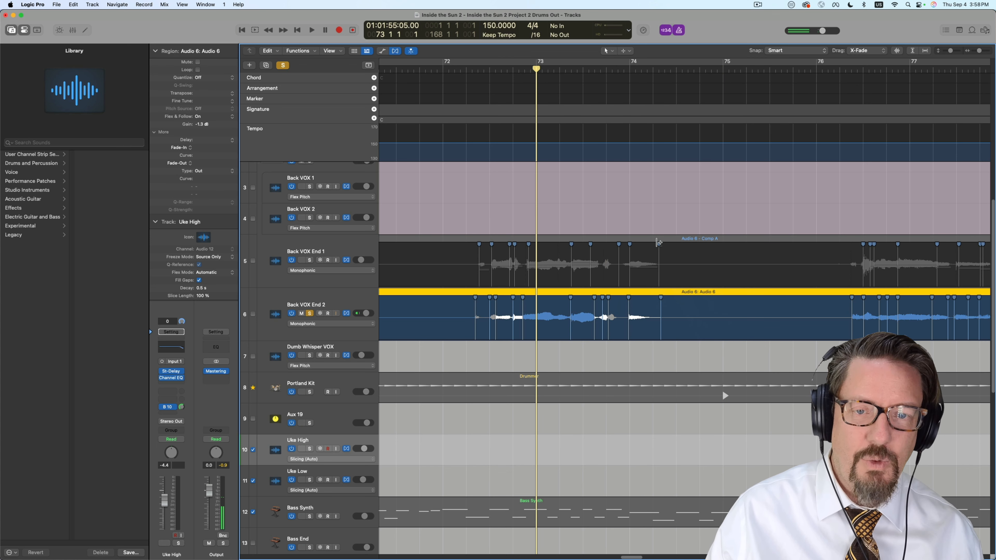
{"action": "double_click", "coordinate": [661, 295]}
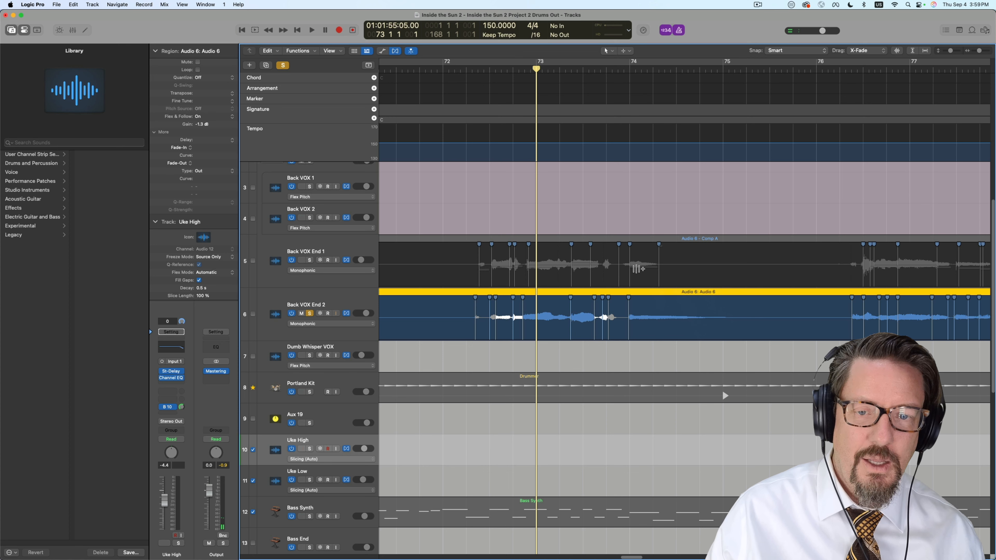
{"action": "left_click", "coordinate": [600, 70]}
{"action": "key", "text": "space"}
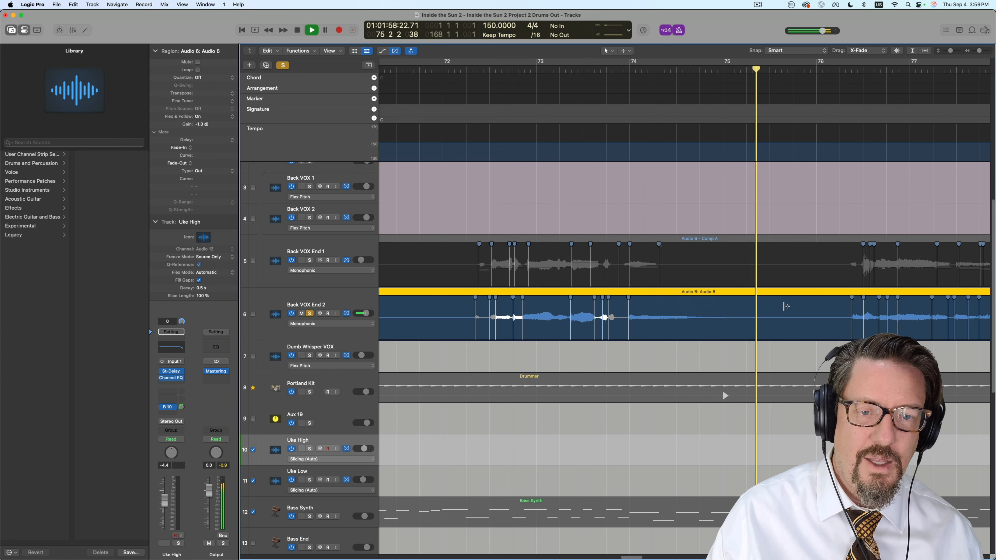
{"action": "key", "text": "space"}
Add a flex marker near 75 4 on Back VOX End 2, move it earlier to about 74 2, and play from 73 2
{"action": "left_click", "coordinate": [793, 306]}
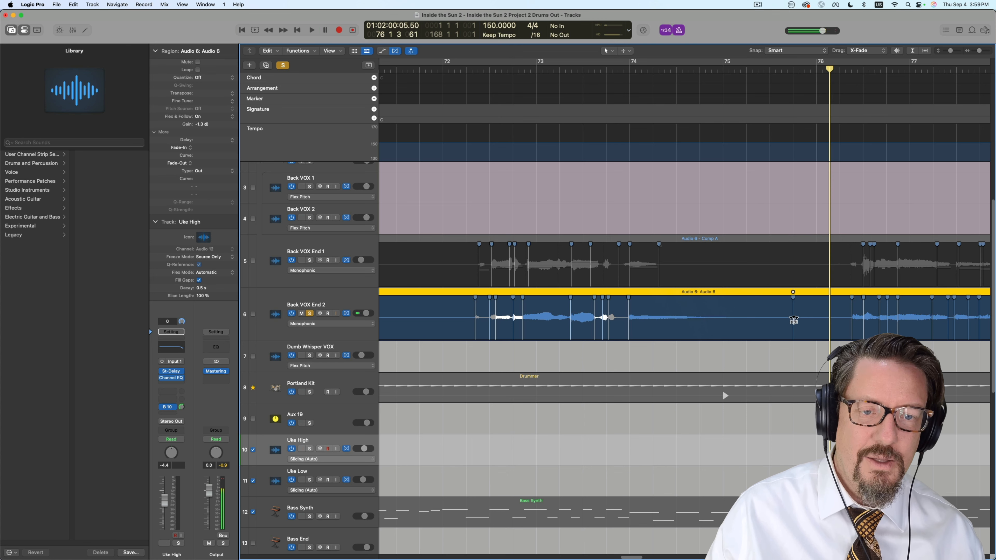
{"action": "left_click_drag", "start_coordinate": [748, 322], "coordinate": [657, 326]}
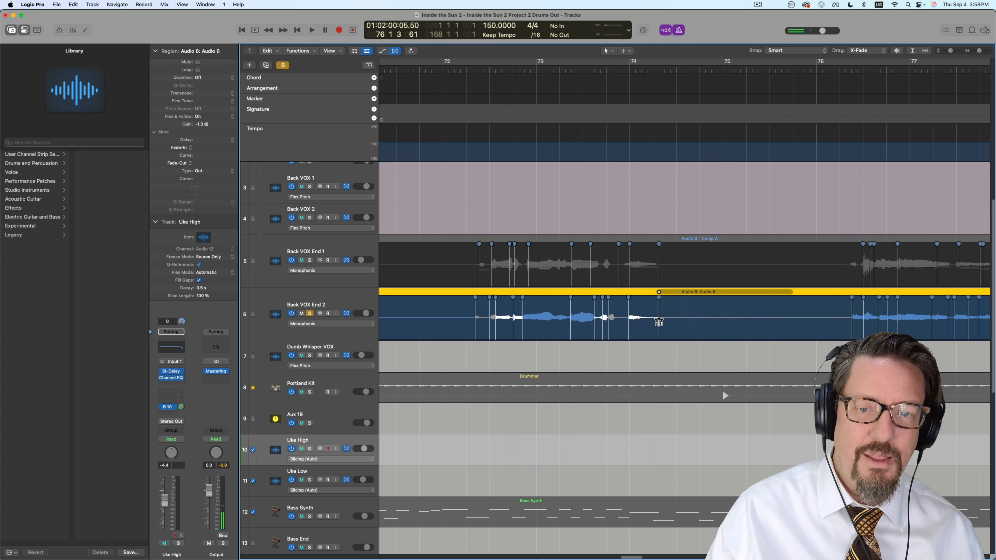
{"action": "left_click", "coordinate": [570, 68]}
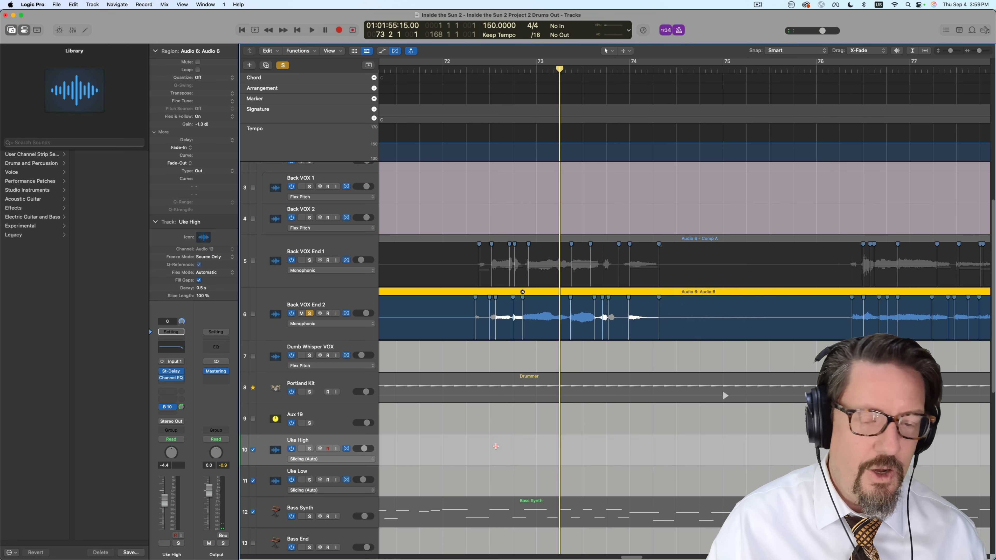
{"action": "key", "text": "space"}
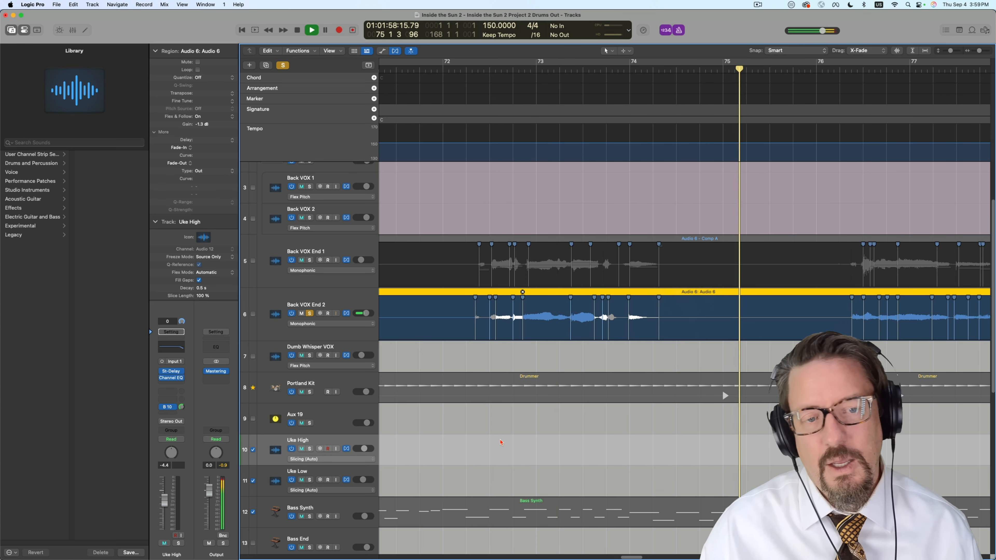
{"action": "key", "text": "space"}
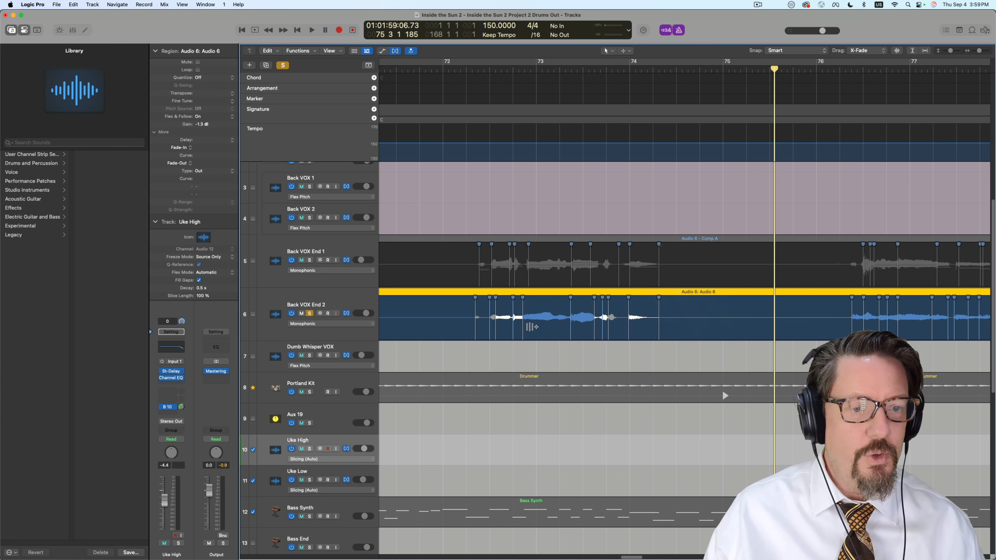
Set the flex mode of Back VOX End 2 and Back VOX End 1 back to Flex Pitch
{"action": "left_click", "coordinate": [301, 325]}
{"action": "left_click", "coordinate": [303, 300]}
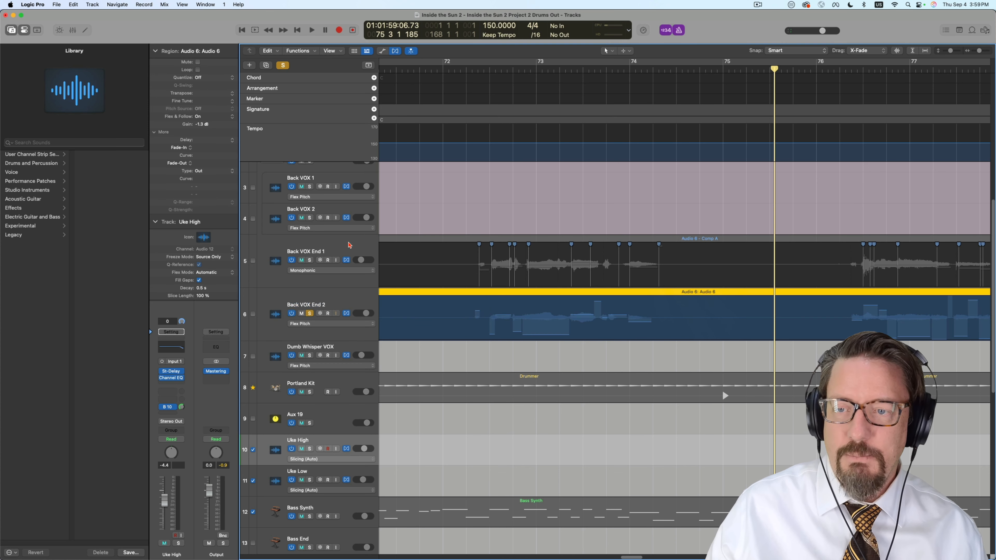
{"action": "left_click", "coordinate": [331, 270]}
{"action": "left_click", "coordinate": [314, 247]}
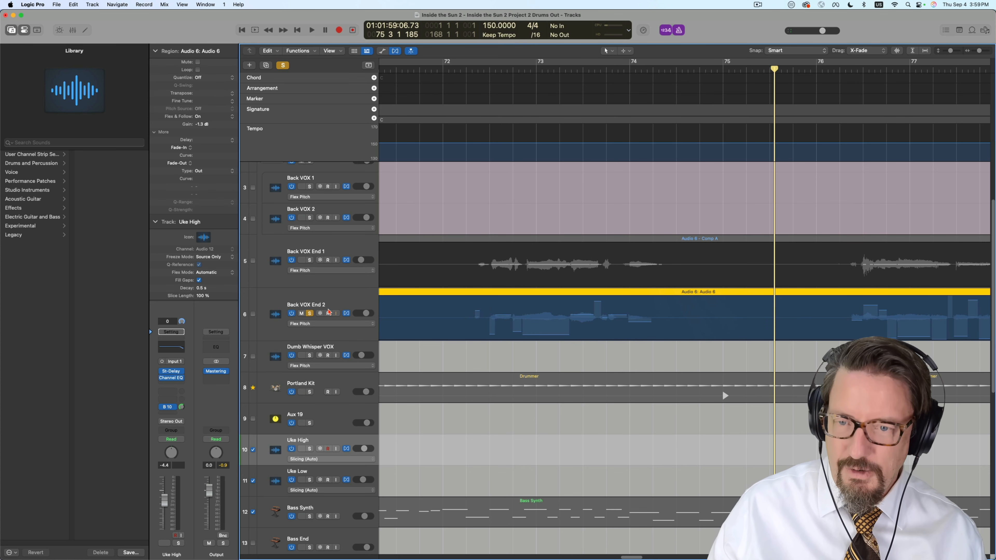
Show the complete backing vocal regions in the Tracks area and solo Back VOX End 1 together with Back VOX End 2
{"action": "key", "text": "z"}
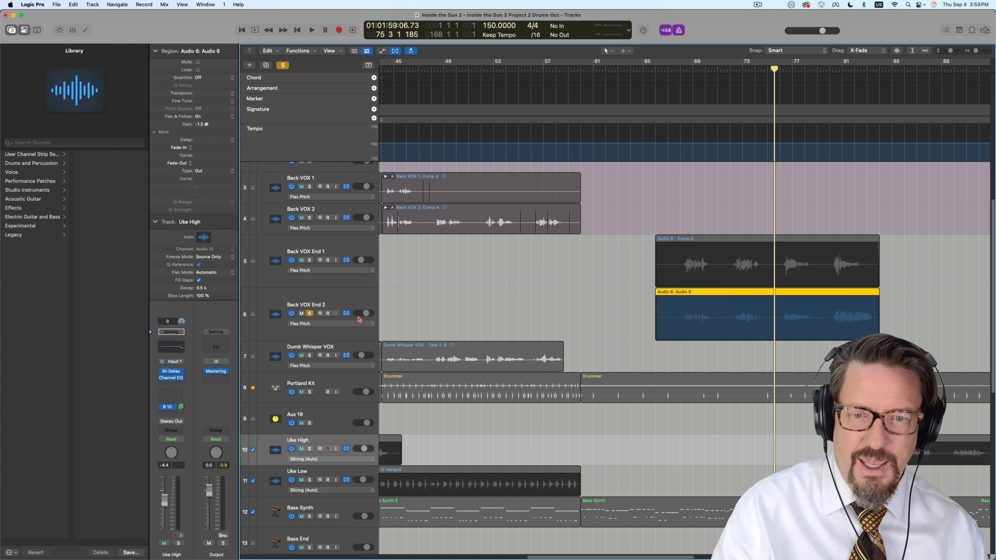
{"action": "key", "text": "t"}
{"action": "key", "text": "r"}
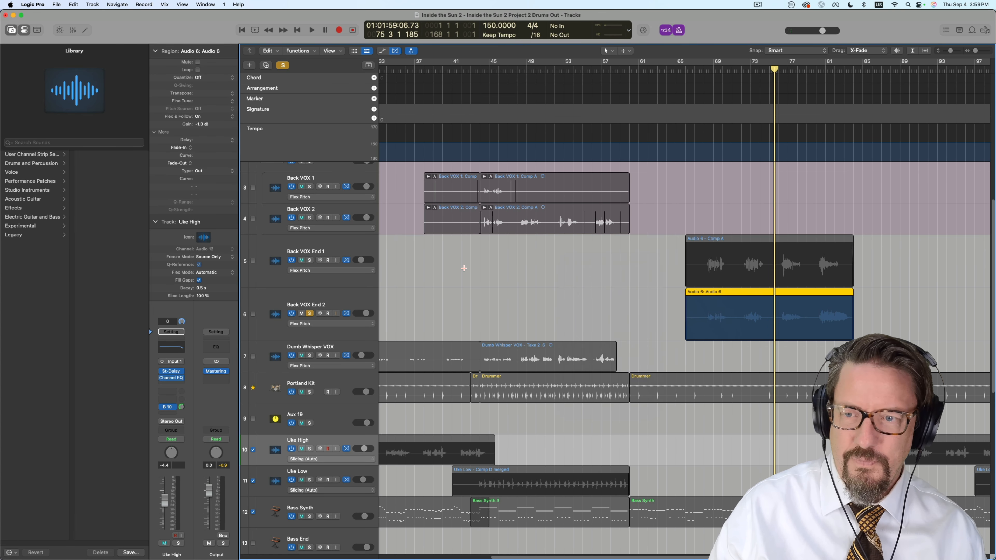
{"action": "left_click", "coordinate": [310, 260]}
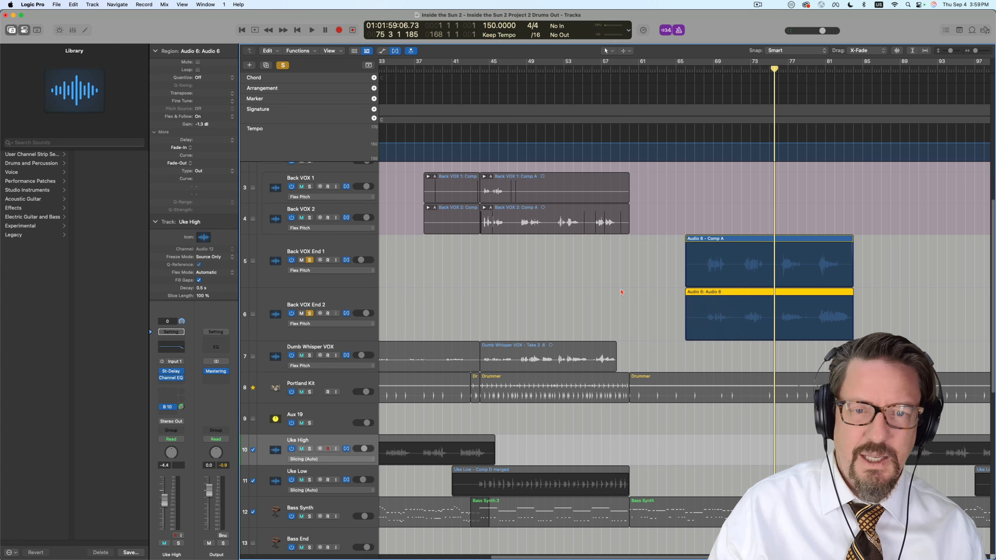
Try the Mute tool on the Back VOX End 1 and Back VOX End 2 regions, and return to the Pointer tool
{"action": "key", "text": "t"}
{"action": "key", "text": "m"}
{"action": "left_click", "coordinate": [726, 283]}
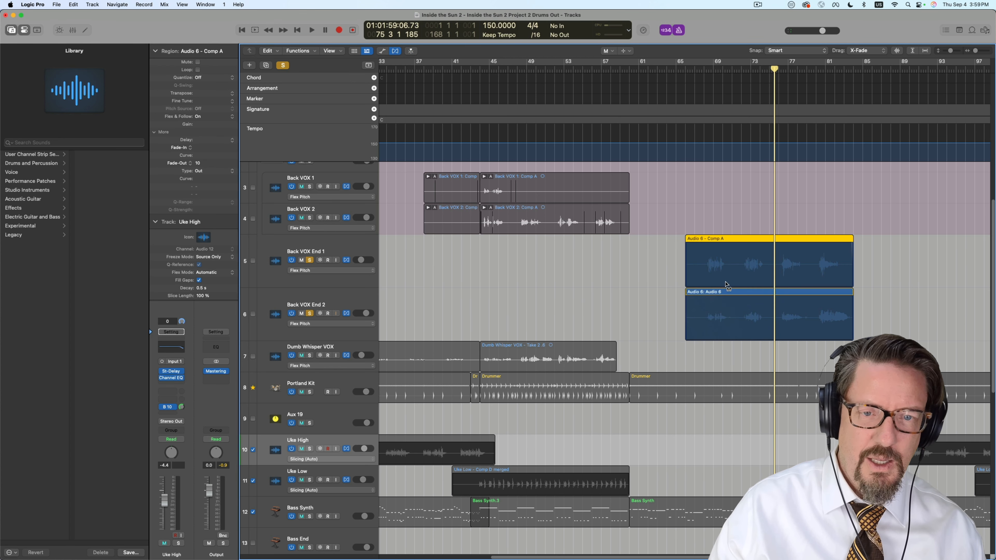
{"action": "left_click", "coordinate": [715, 320]}
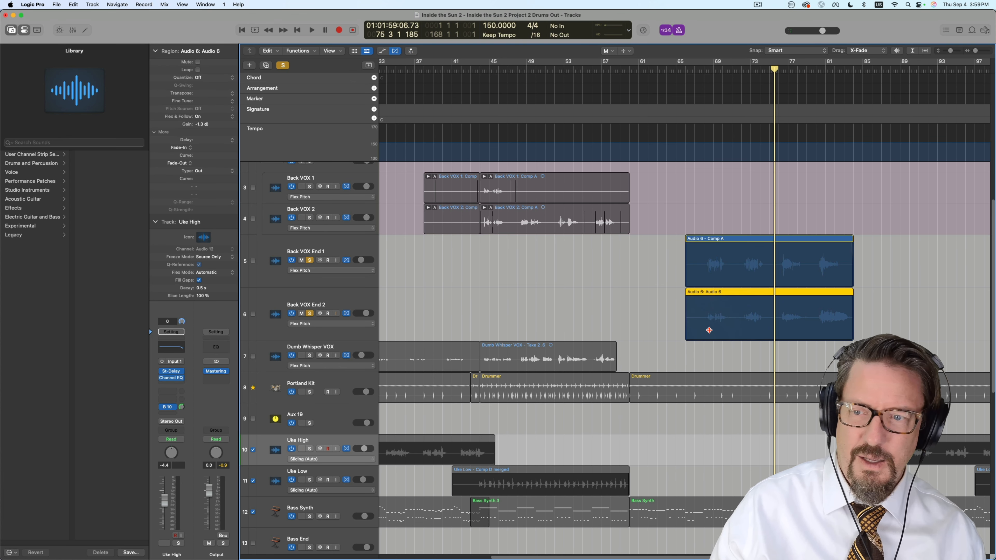
{"action": "key", "text": "t"}
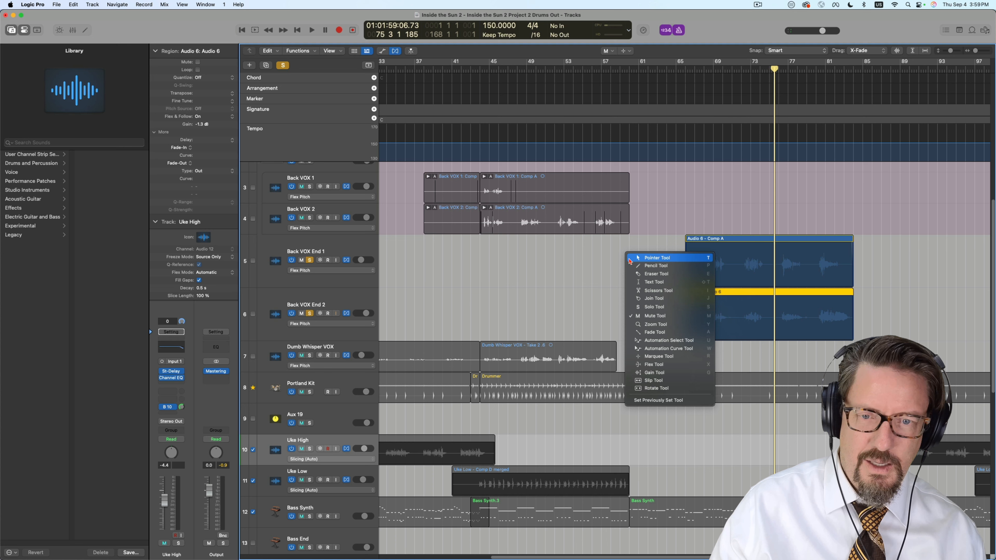
{"action": "key", "text": "t"}
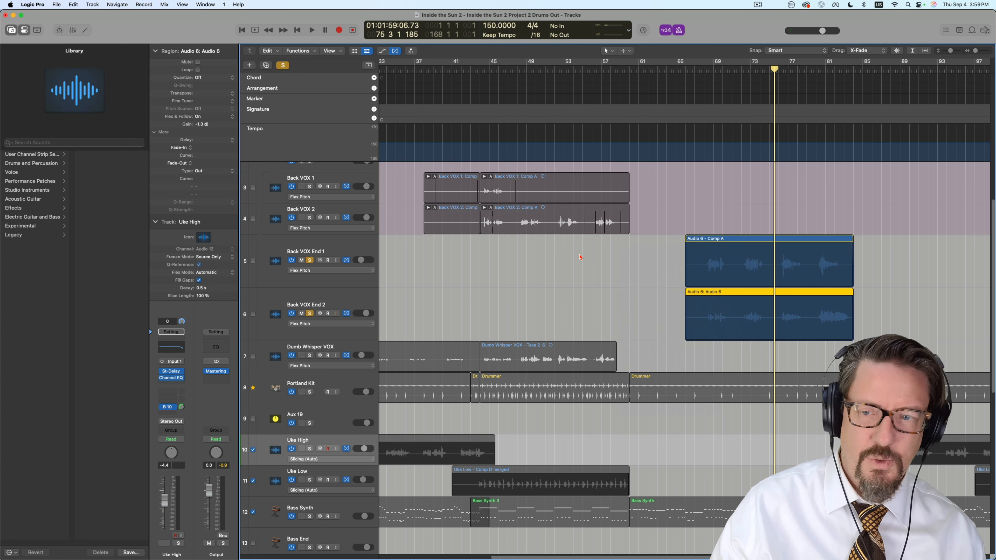
Turn off solo on Back VOX End 1 and Back VOX End 2, and select the Audio 6 - Comp A region
{"action": "left_click", "coordinate": [310, 260]}
{"action": "left_click", "coordinate": [311, 314]}
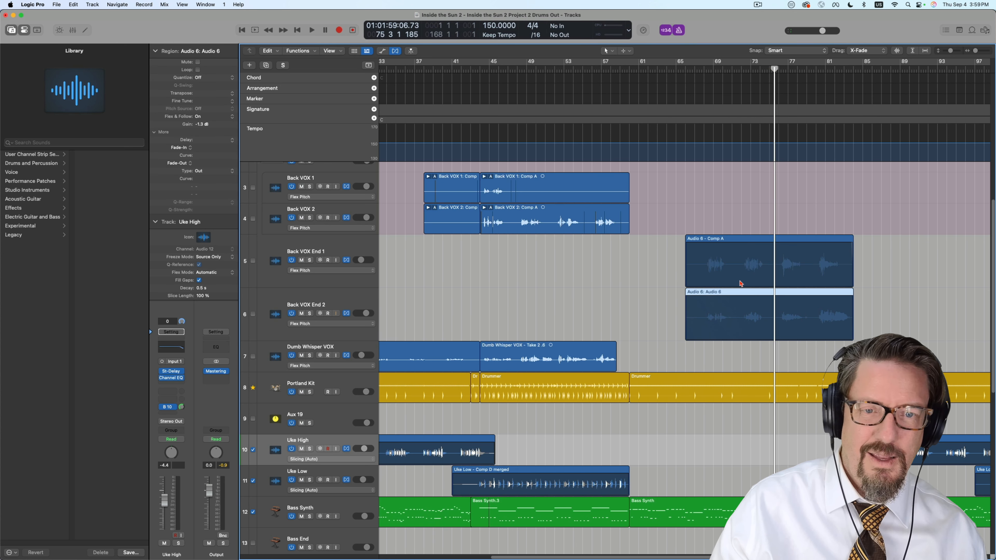
{"action": "left_click", "coordinate": [776, 246]}
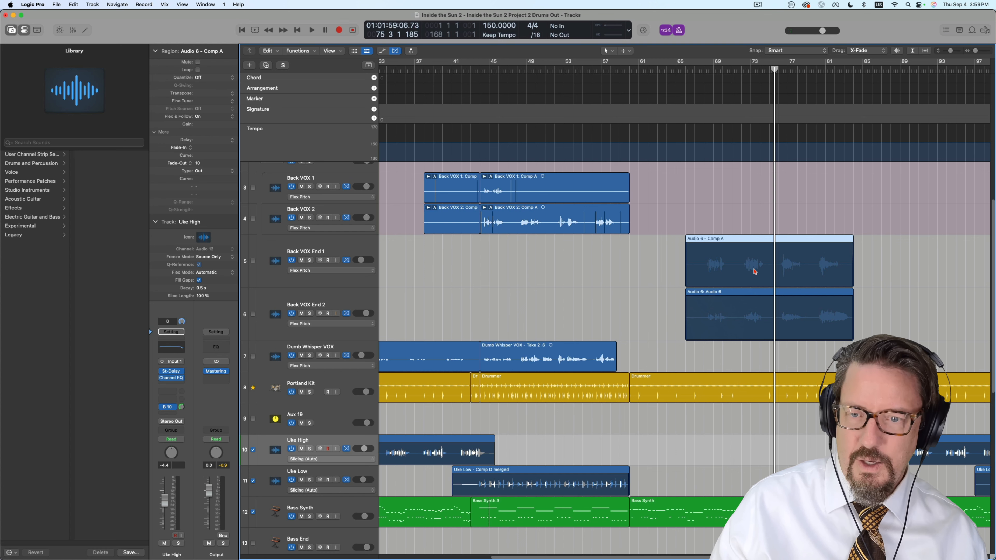
Turn off the Flex display in the Tracks area and mute the Audio 6 regions on Back VOX End 1 and 2
{"action": "left_click", "coordinate": [396, 52]}
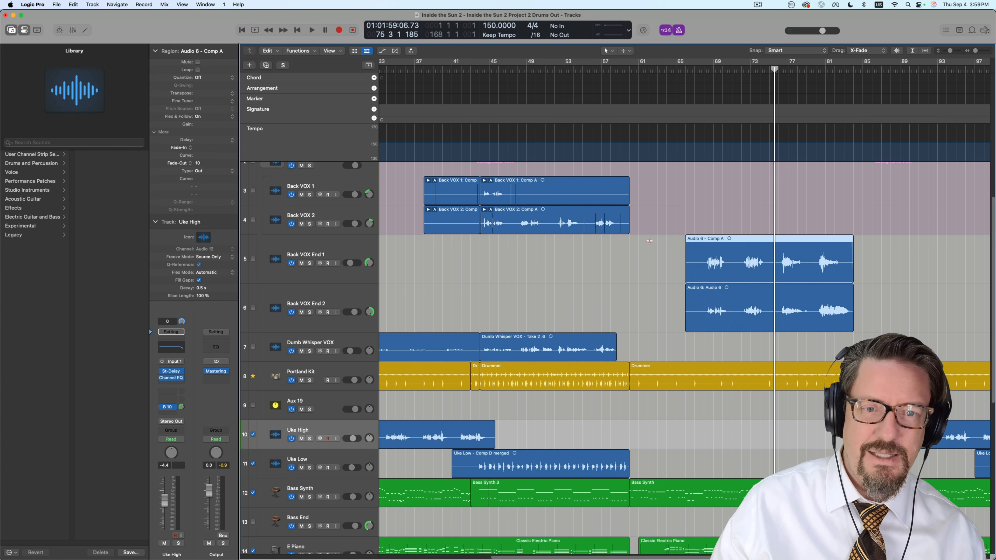
{"action": "right_click", "coordinate": [760, 294]}
{"action": "key", "text": "m"}
{"action": "left_click", "coordinate": [751, 318]}
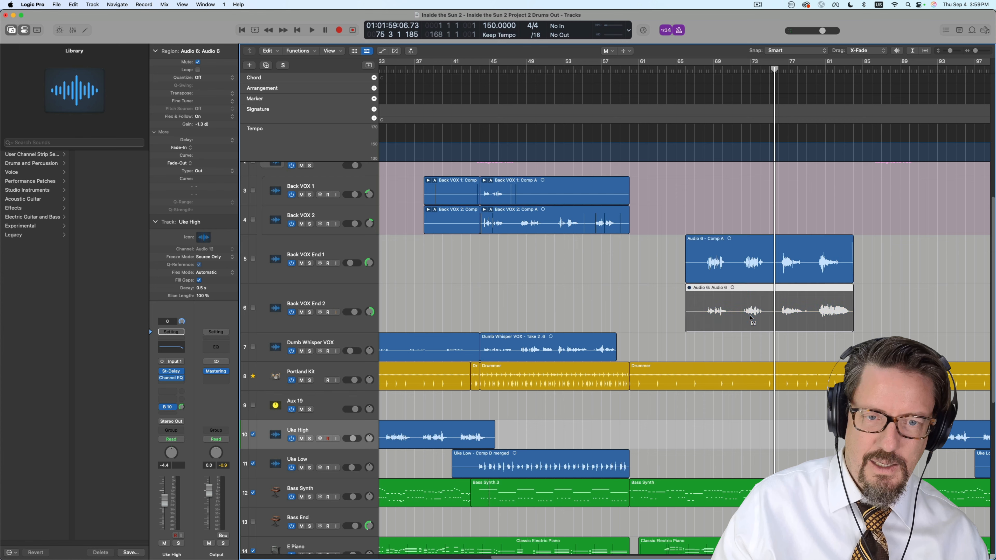
{"action": "left_click", "coordinate": [747, 273]}
{"action": "key", "text": "super+Left"}
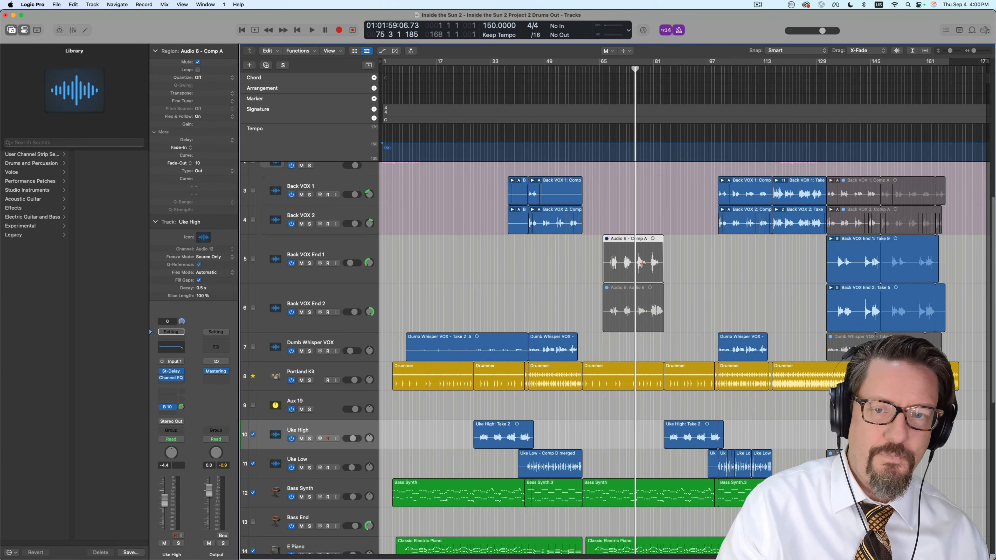
Move the playhead to the start of the muted Audio 6 regions near bar 65 and return to the Pointer tool
{"action": "left_click", "coordinate": [601, 69]}
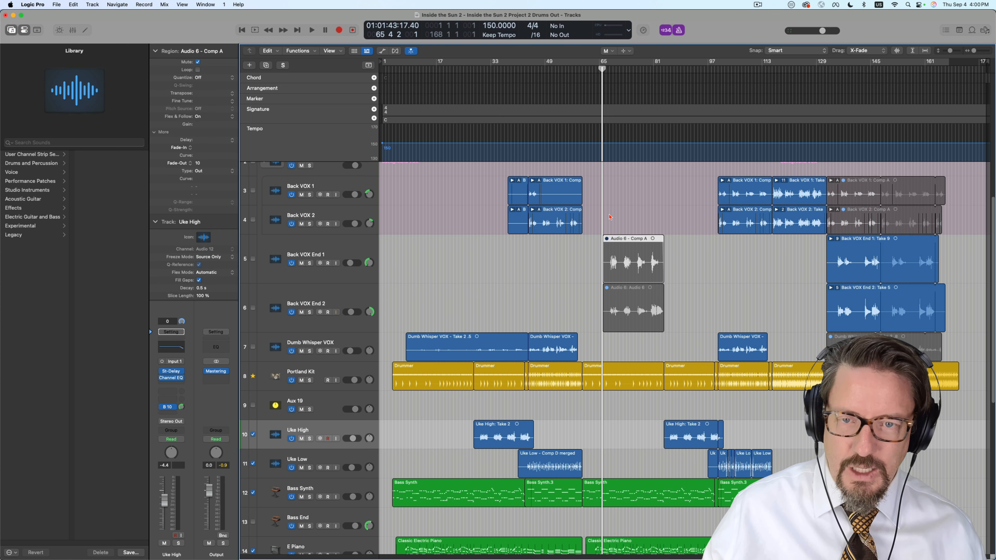
{"action": "right_click", "coordinate": [566, 279]}
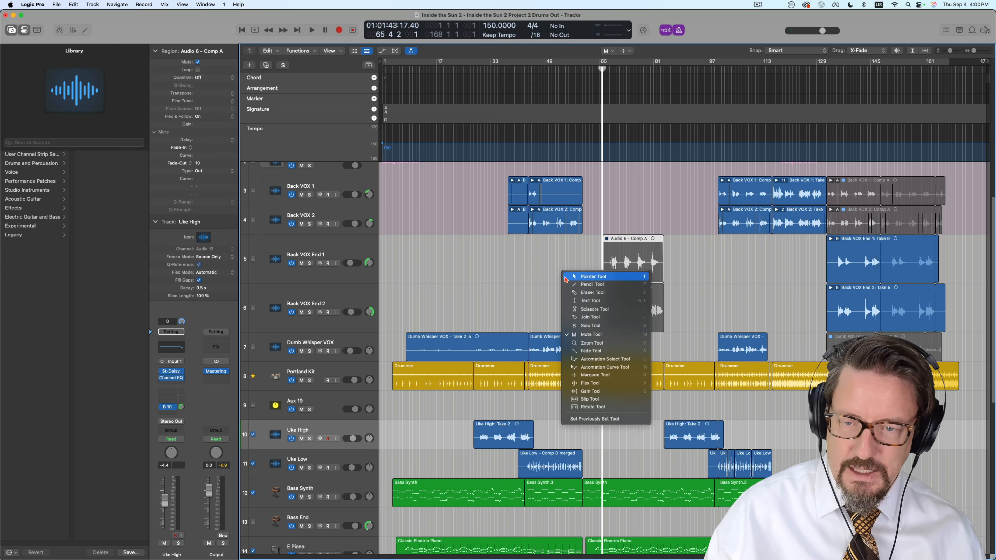
{"action": "left_click", "coordinate": [520, 346]}
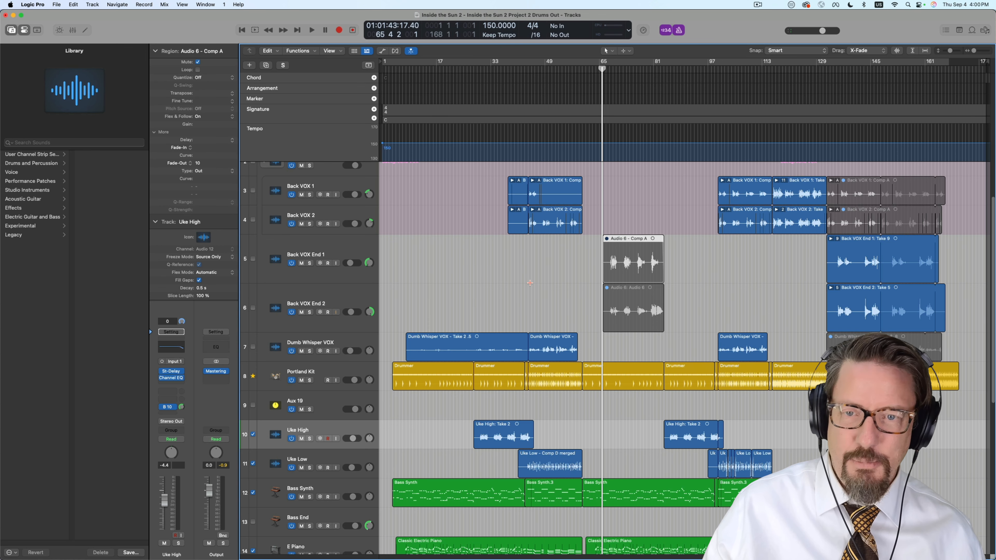
Open the Lead VOX Comp A region in the Audio Track Editor, review the available flex modes, and close the editor
{"action": "scroll", "coordinate": [530, 283], "scroll_direction": "up", "scroll_amount": 3}
{"action": "double_click", "coordinate": [592, 174]}
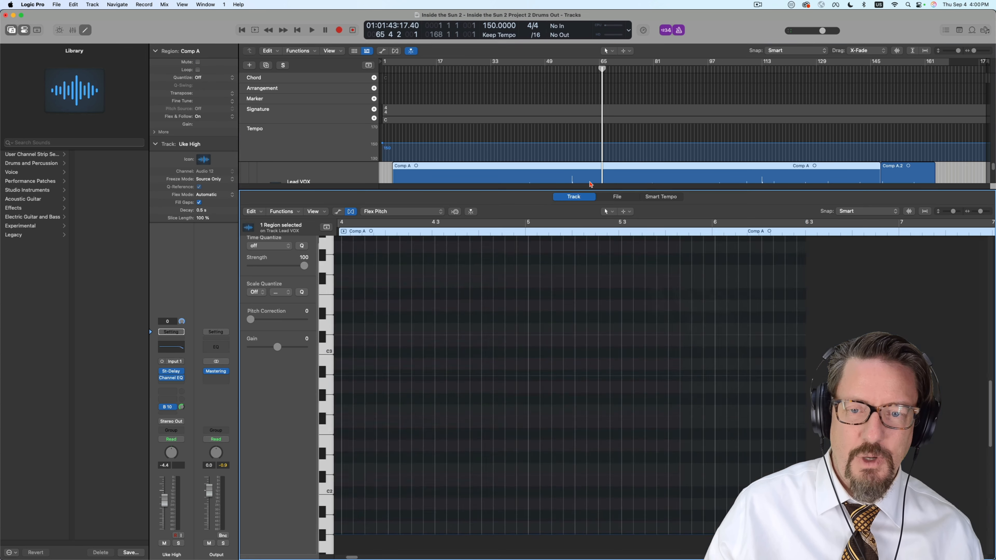
{"action": "left_click", "coordinate": [425, 215]}
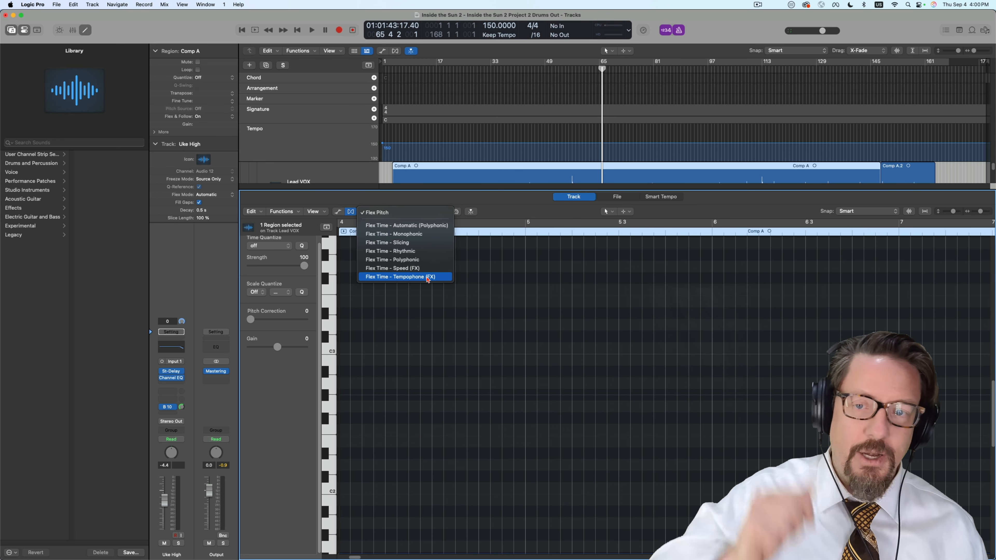
{"action": "left_click", "coordinate": [512, 206]}
{"action": "key", "text": "e"}
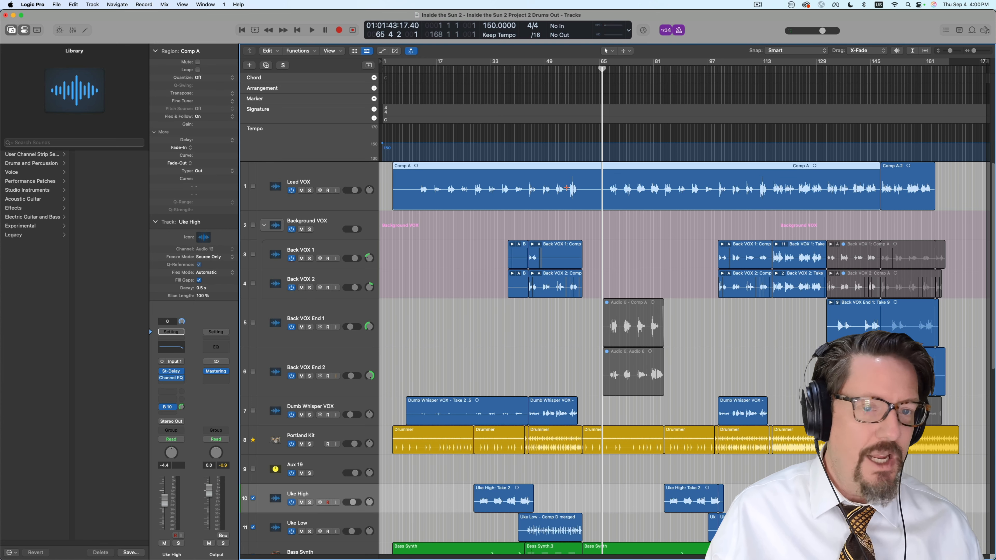
Try duplicating the Lead VOX track and trimming the copy to a short phrase around bars 54 to 62, and delete the duplicate
{"action": "left_click", "coordinate": [336, 179]}
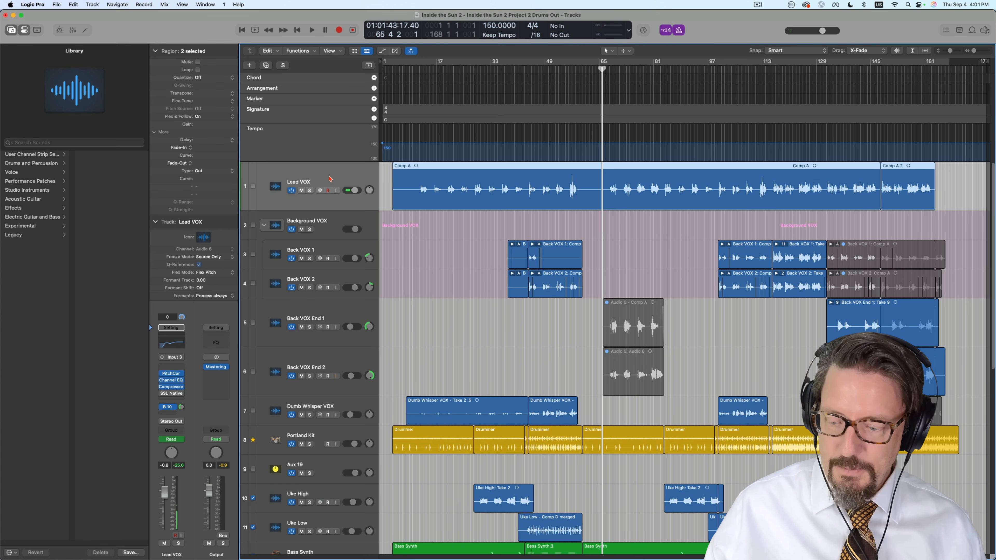
{"action": "key", "text": "super+d"}
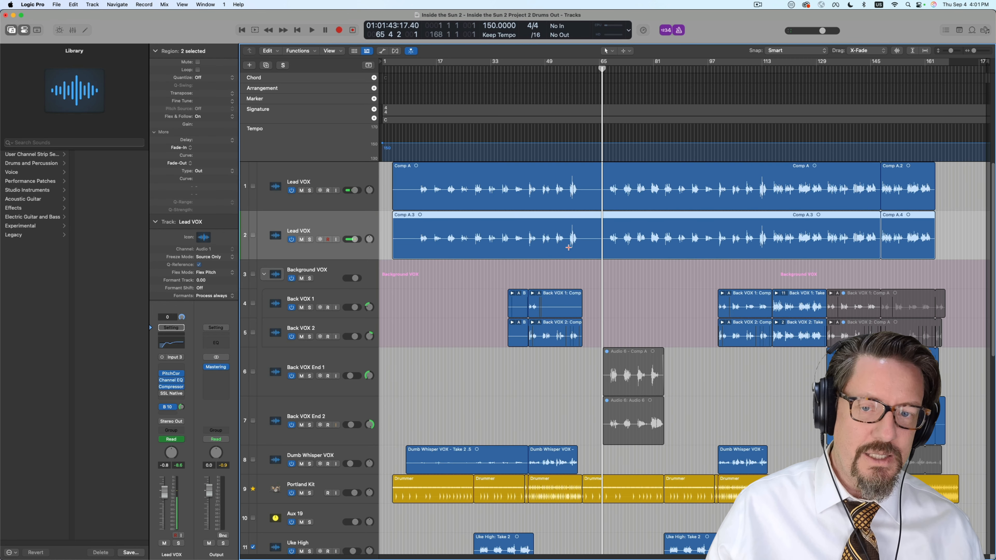
{"action": "left_click_drag", "start_coordinate": [566, 247], "coordinate": [393, 255]}
{"action": "key", "text": "Delete"}
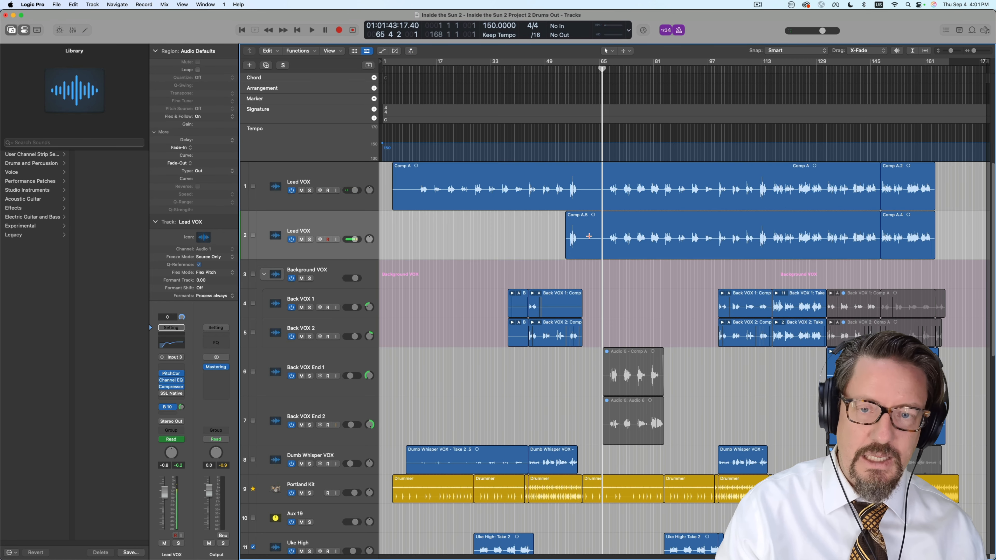
{"action": "left_click_drag", "start_coordinate": [594, 247], "coordinate": [981, 271]}
{"action": "key", "text": "Delete"}
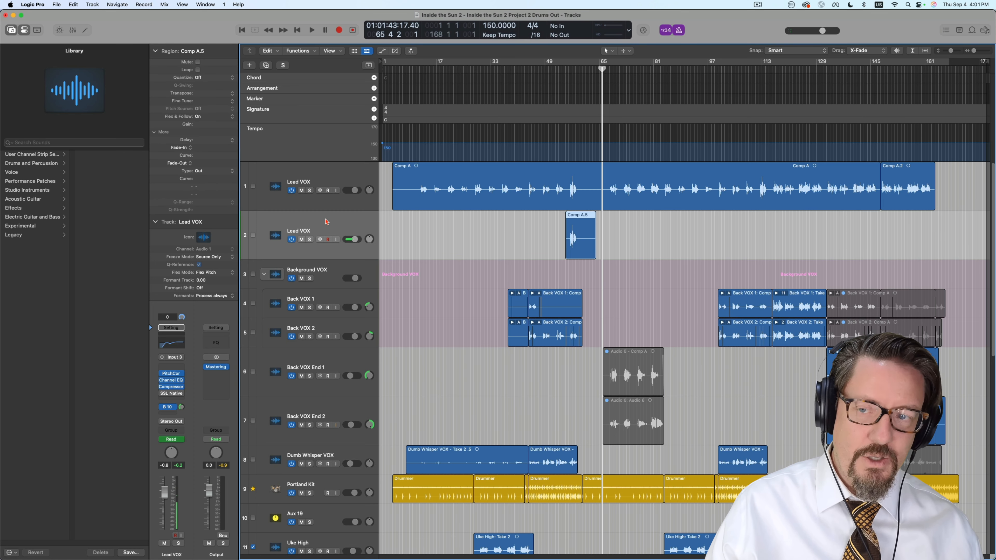
{"action": "key", "text": "super+BackSpace"}
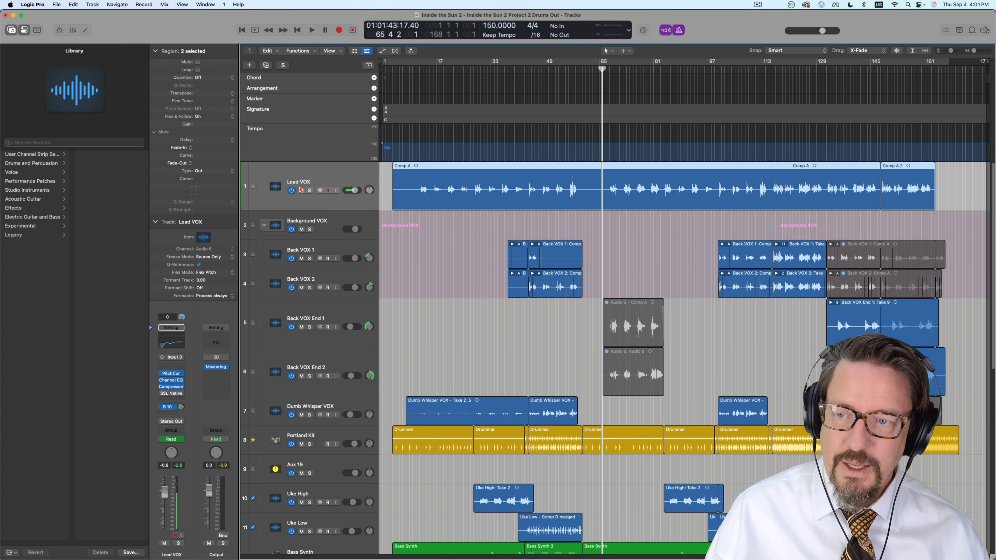
Create a software instrument track below Lead VOX and load a mono Quick Sampler on it
{"action": "left_click", "coordinate": [92, 5]}
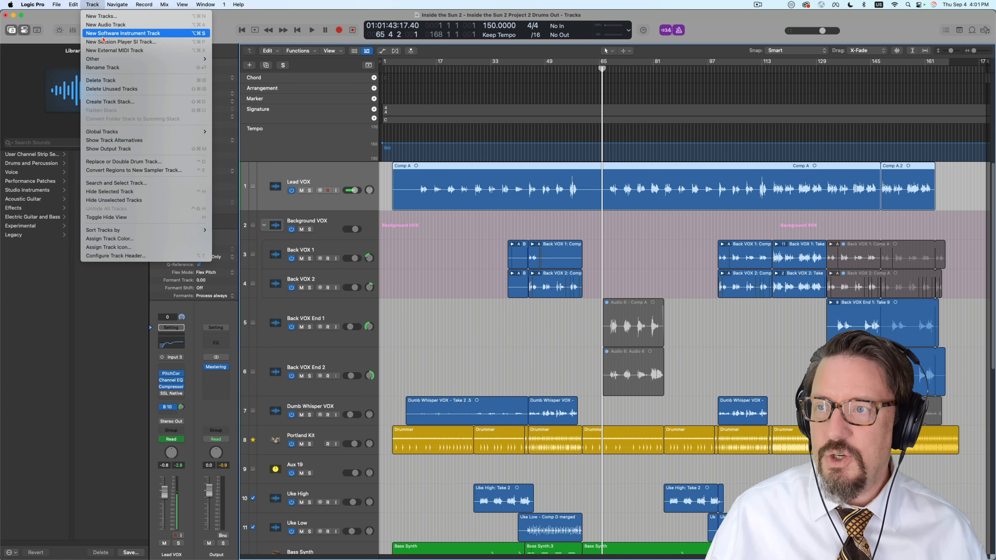
{"action": "left_click", "coordinate": [105, 34]}
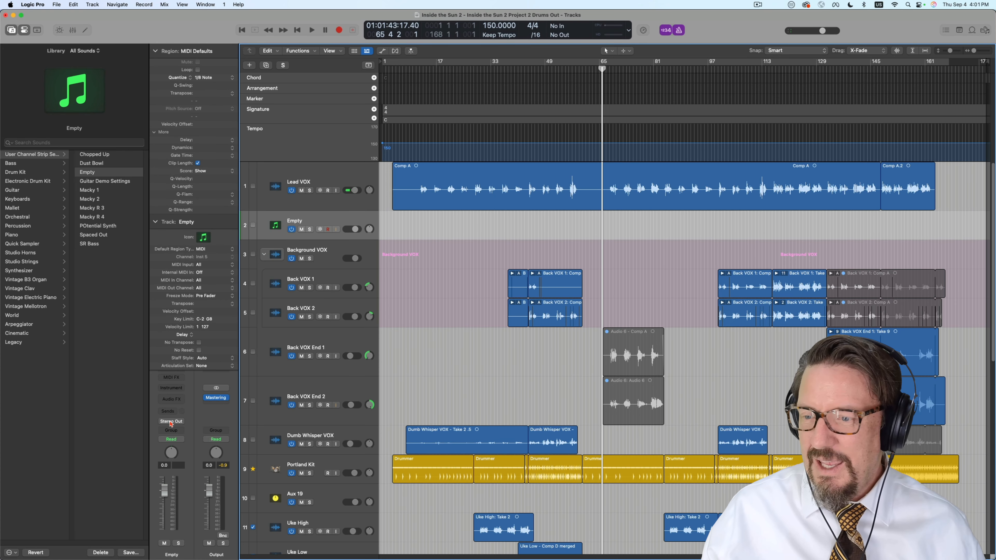
{"action": "left_click", "coordinate": [173, 387]}
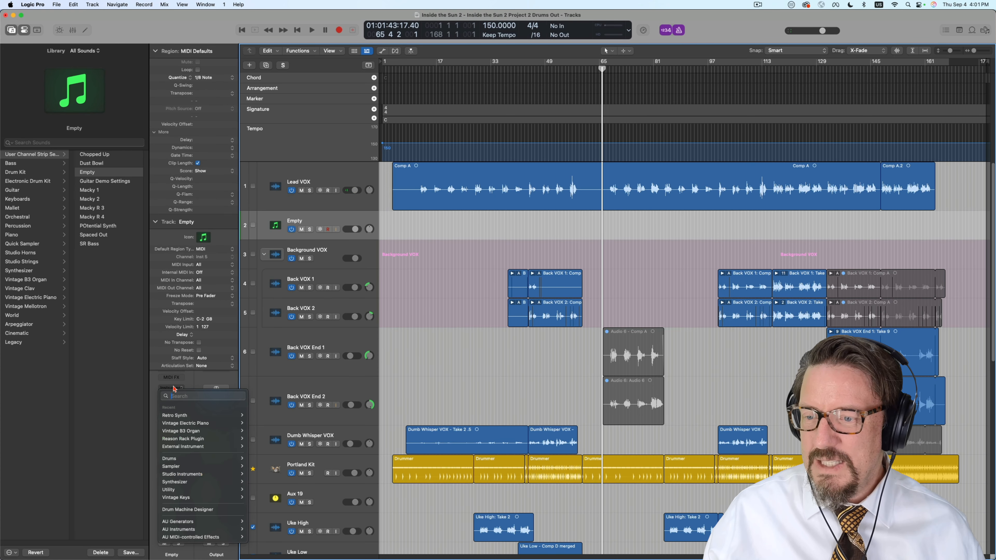
{"action": "mouse_move", "coordinate": [197, 487]}
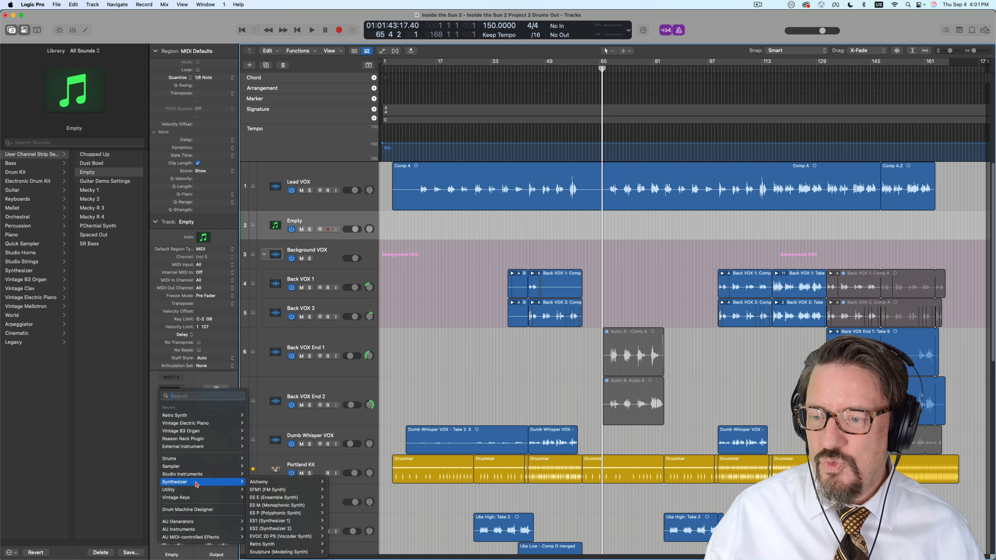
{"action": "mouse_move", "coordinate": [196, 466]}
{"action": "mouse_move", "coordinate": [288, 482]}
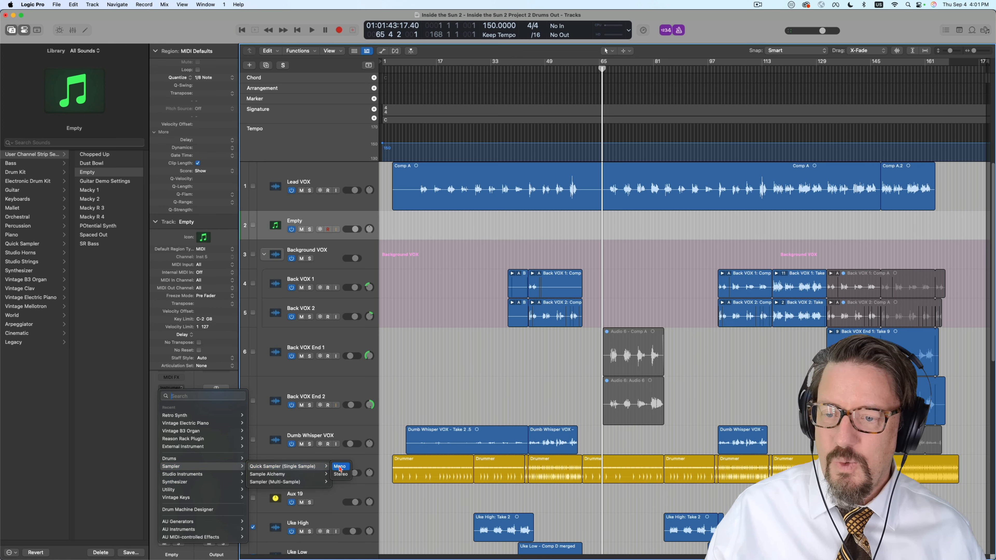
{"action": "left_click", "coordinate": [339, 466]}
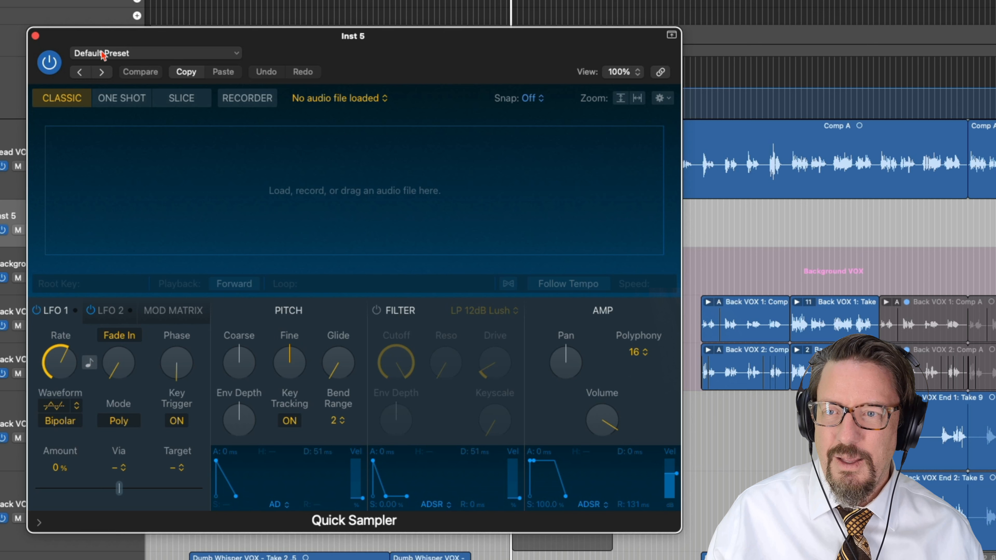
Load the Broken Music Box keys preset in Quick Sampler and turn on its Flex mode with Follow Tempo
{"action": "left_click", "coordinate": [351, 120]}
{"action": "mouse_move", "coordinate": [366, 317]}
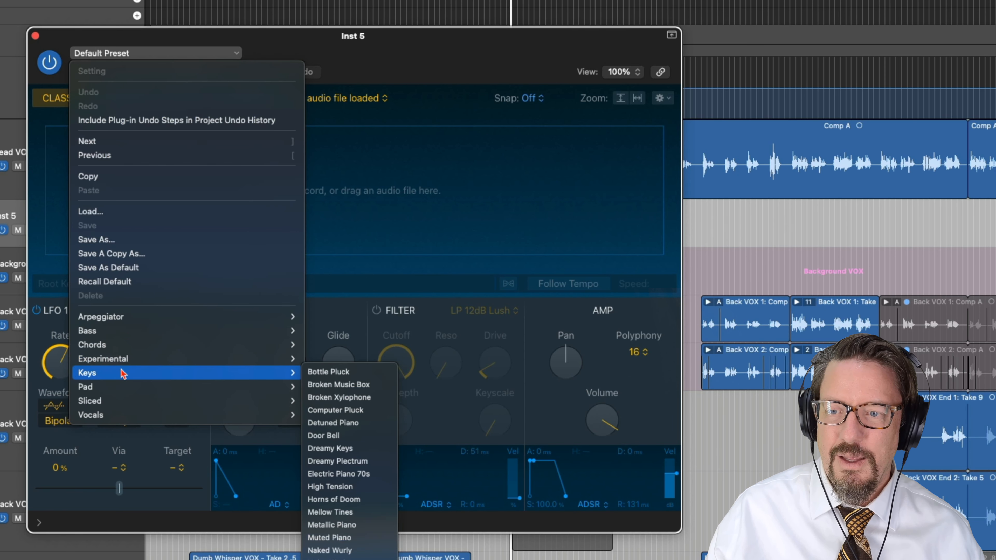
{"action": "left_click", "coordinate": [338, 384]}
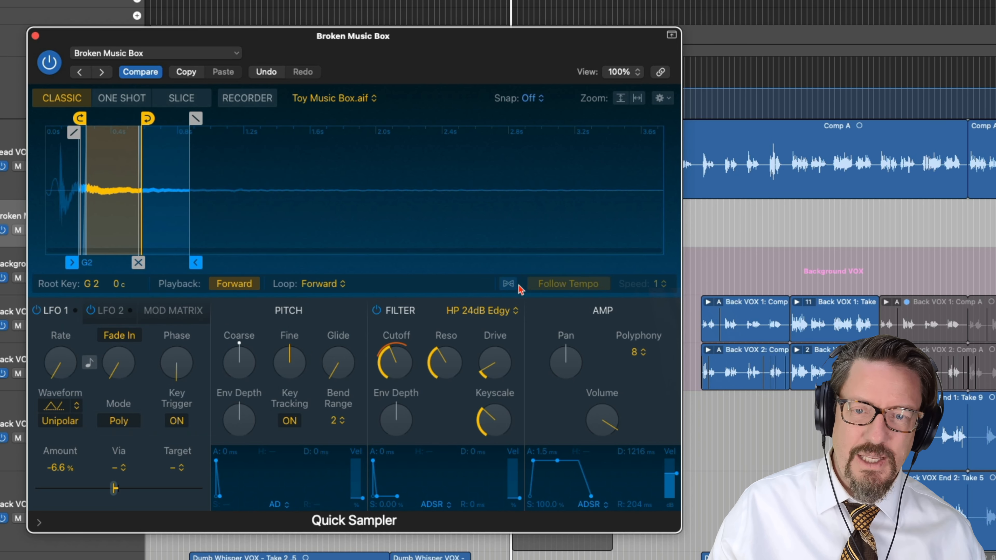
{"action": "left_click", "coordinate": [508, 286]}
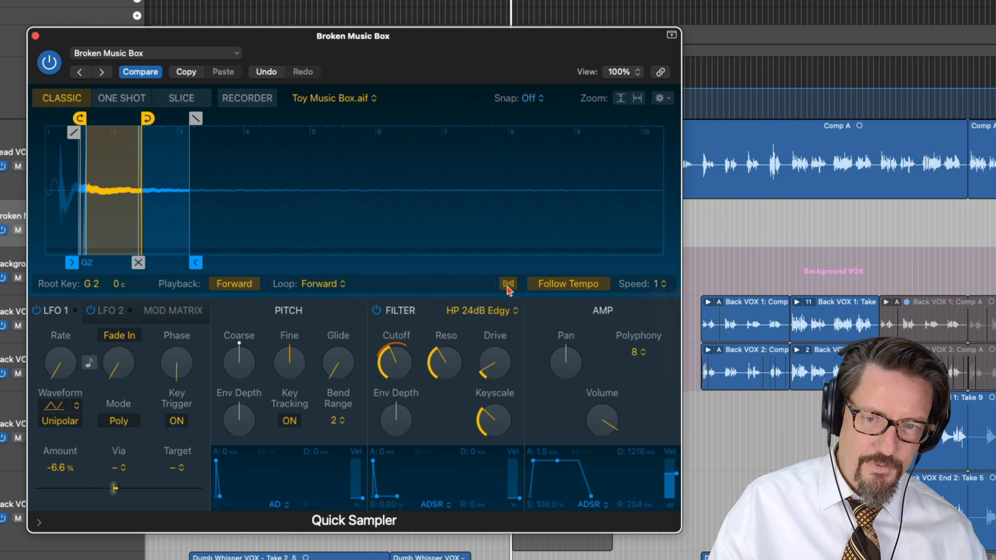
{"action": "left_click", "coordinate": [508, 285]}
{"action": "left_click", "coordinate": [507, 285]}
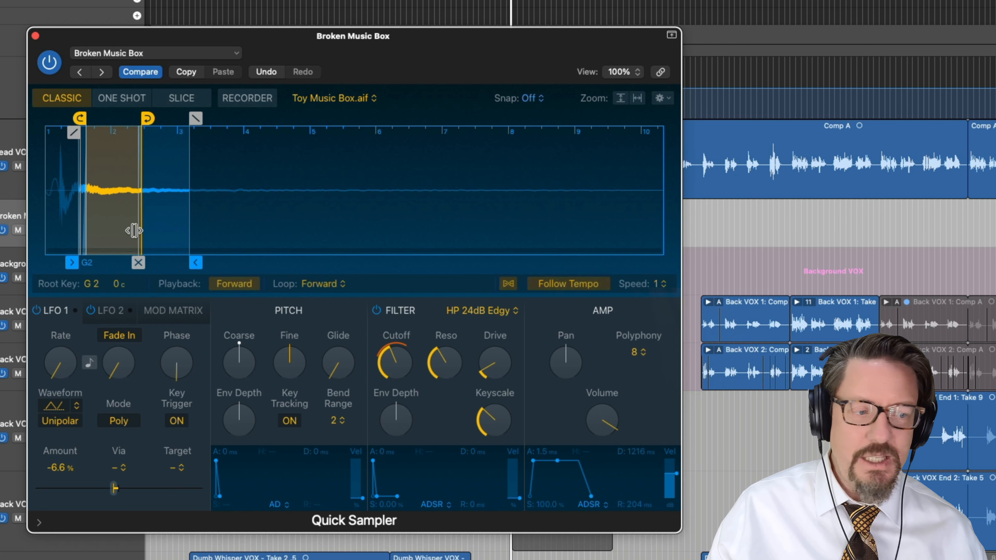
{"action": "mouse_move", "coordinate": [140, 230]}
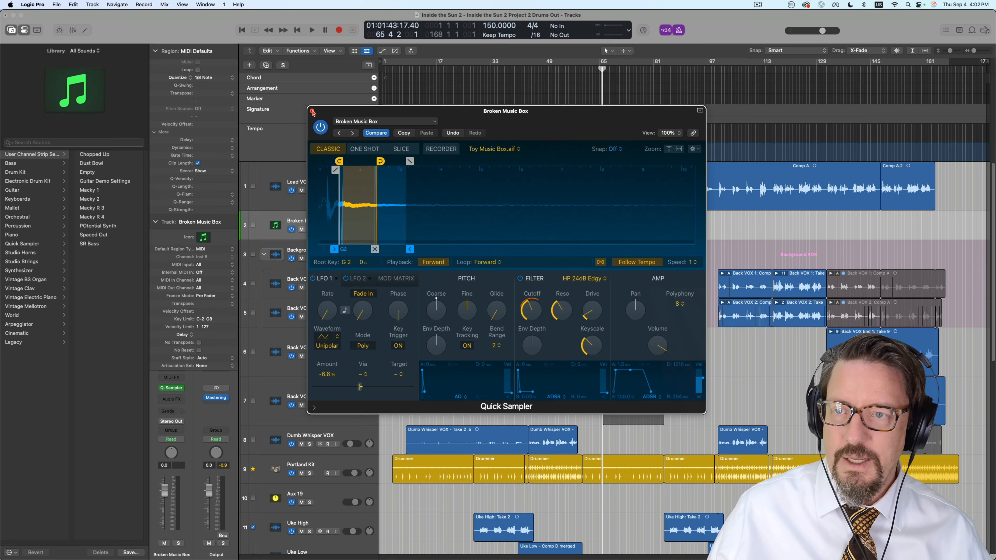
Close Quick Sampler and delete the Broken Music Box track
{"action": "left_click", "coordinate": [312, 112]}
{"action": "left_click", "coordinate": [334, 202]}
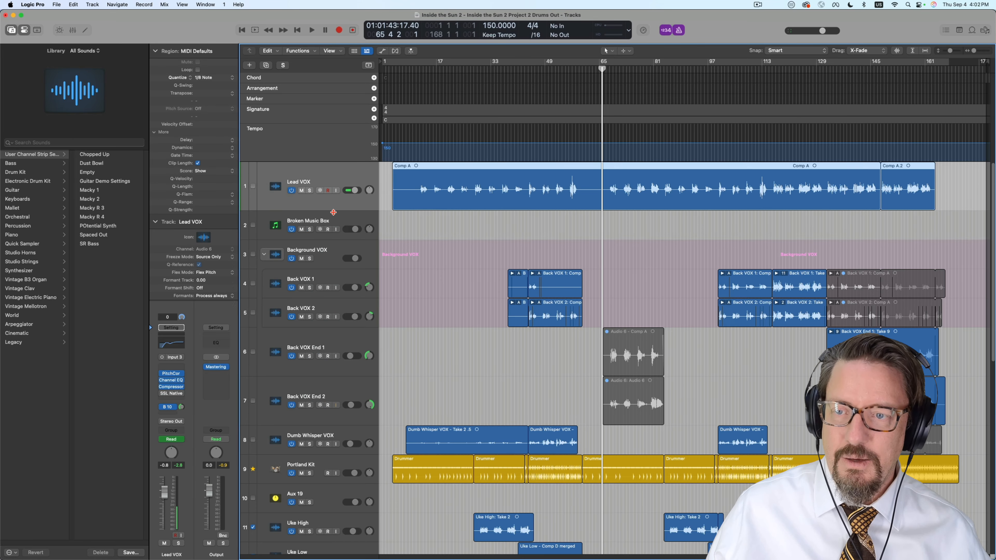
{"action": "left_click", "coordinate": [334, 213]}
{"action": "key", "text": "super+BackSpace"}
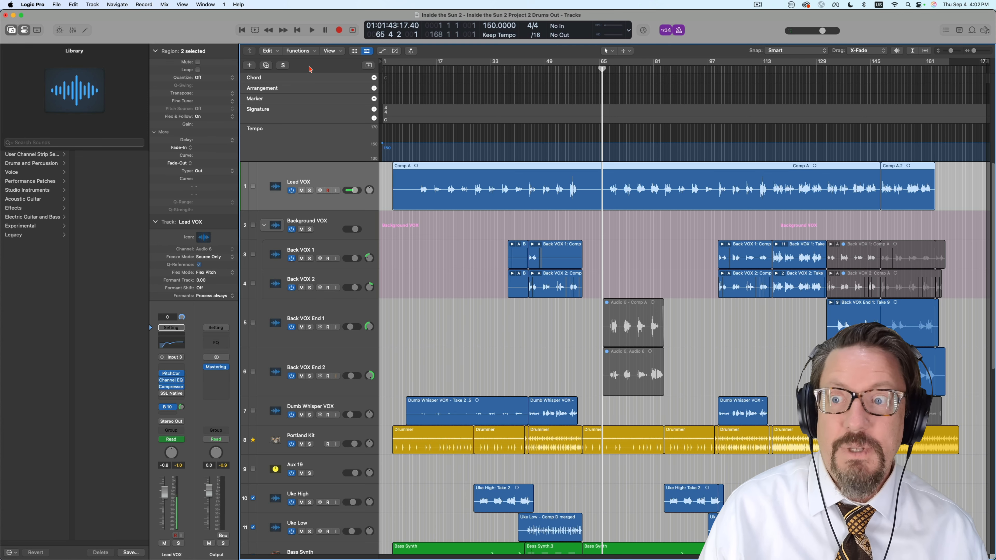
Show the Beat Mapping global track and display the Lead VOX transients in detail around bars 67 to 71
{"action": "right_click", "coordinate": [316, 71]}
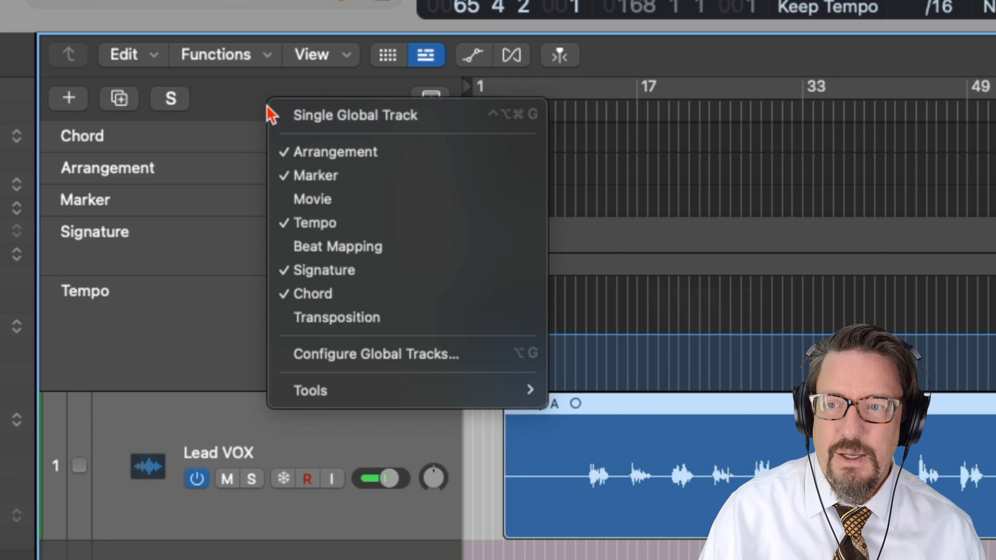
{"action": "left_click", "coordinate": [292, 248]}
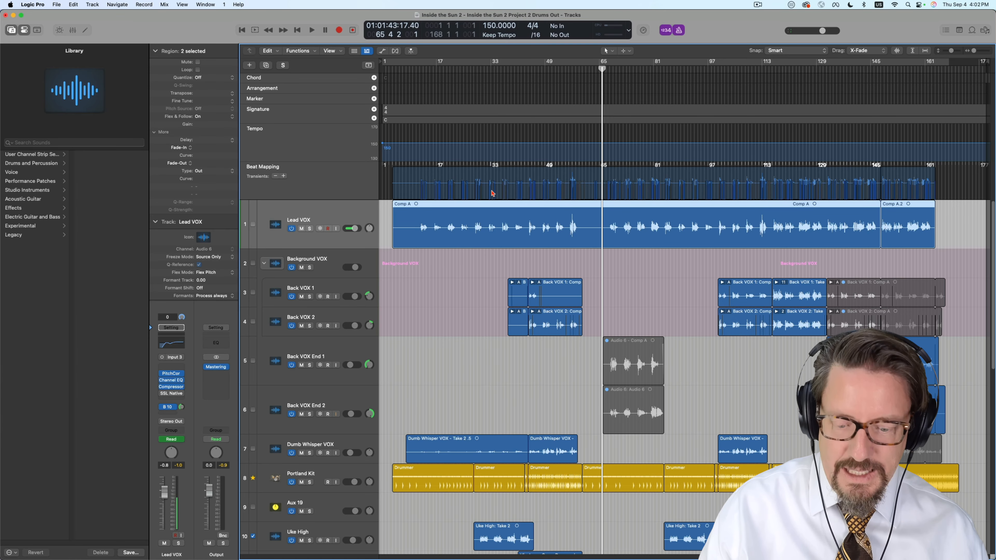
{"action": "key", "text": "super+Right"}
{"action": "key", "text": "super+Right"}
{"action": "key", "text": "super+Right"}
{"action": "key", "text": "super+Right"}
{"action": "key", "text": "super+Right"}
{"action": "key", "text": "super+Right"}
{"action": "key", "text": "super+Right"}
{"action": "key", "text": "super+Right"}
{"action": "key", "text": "super+Right"}
{"action": "key", "text": "super+Right"}
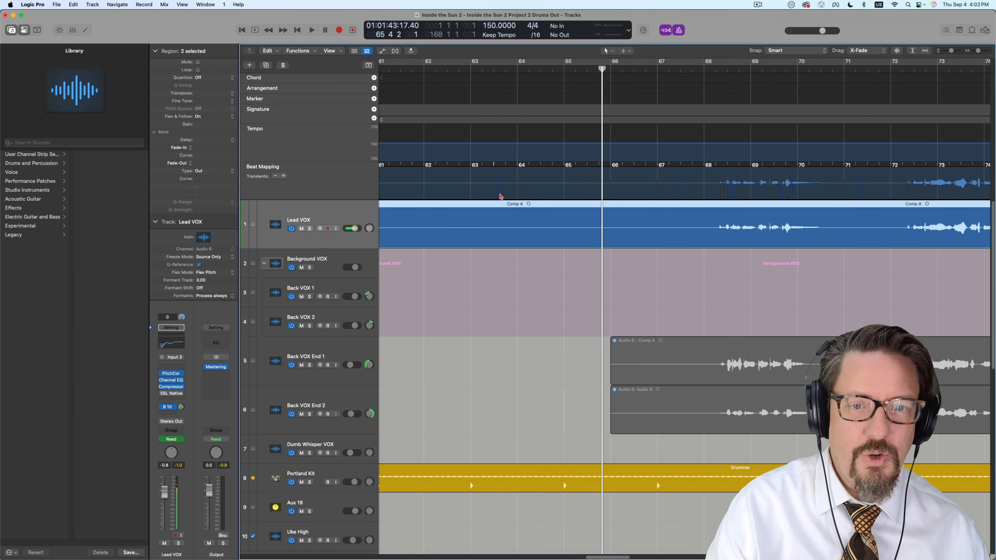
{"action": "key", "text": "super+Right"}
{"action": "scroll", "coordinate": [702, 211], "scroll_direction": "right", "scroll_amount": 8}
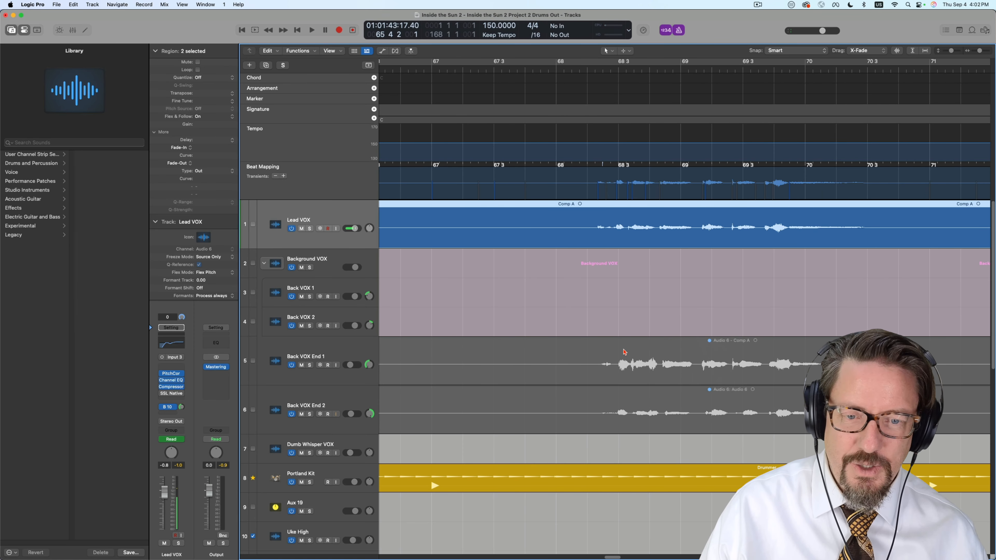
Select the Bass Synth region and examine its notes against the Beat Mapping ruler around bar 69
{"action": "scroll", "coordinate": [624, 346], "scroll_direction": "down", "scroll_amount": 10}
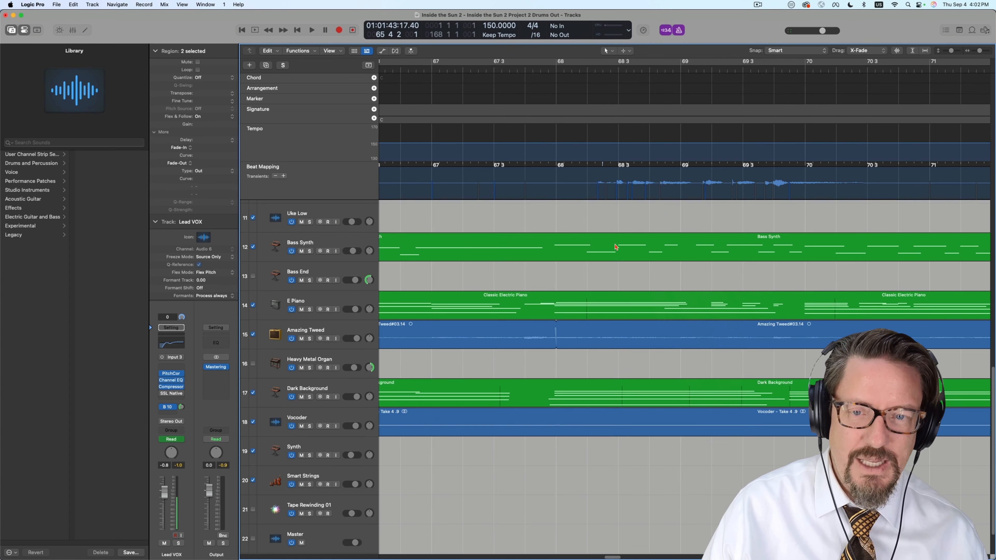
{"action": "left_click", "coordinate": [616, 247]}
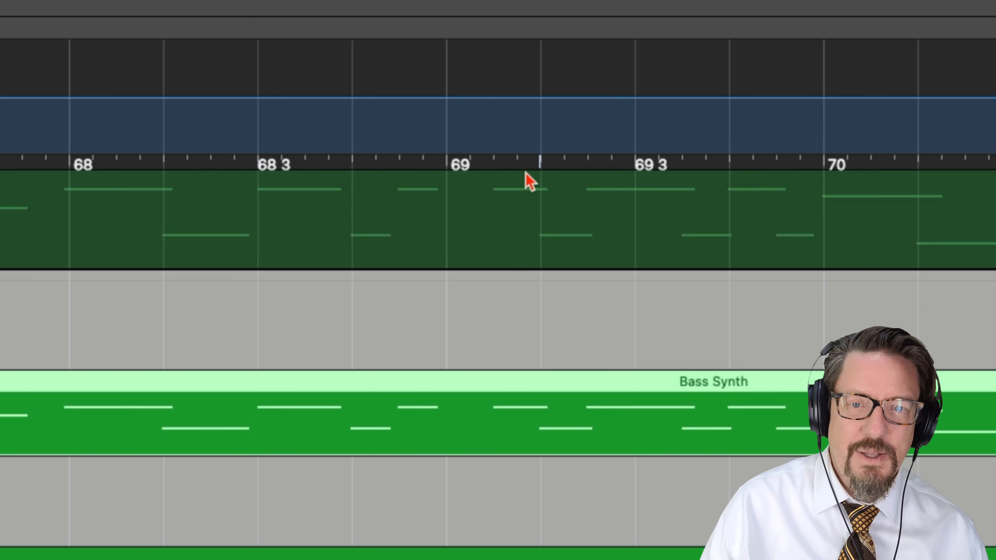
{"action": "mouse_move", "coordinate": [450, 169]}
{"action": "left_mouse_down"}
{"action": "mouse_move", "coordinate": [485, 240]}
{"action": "mouse_move", "coordinate": [661, 229]}
{"action": "mouse_move", "coordinate": [667, 256]}
{"action": "mouse_move", "coordinate": [348, 263]}
{"action": "mouse_move", "coordinate": [448, 168]}
{"action": "left_mouse_up"}
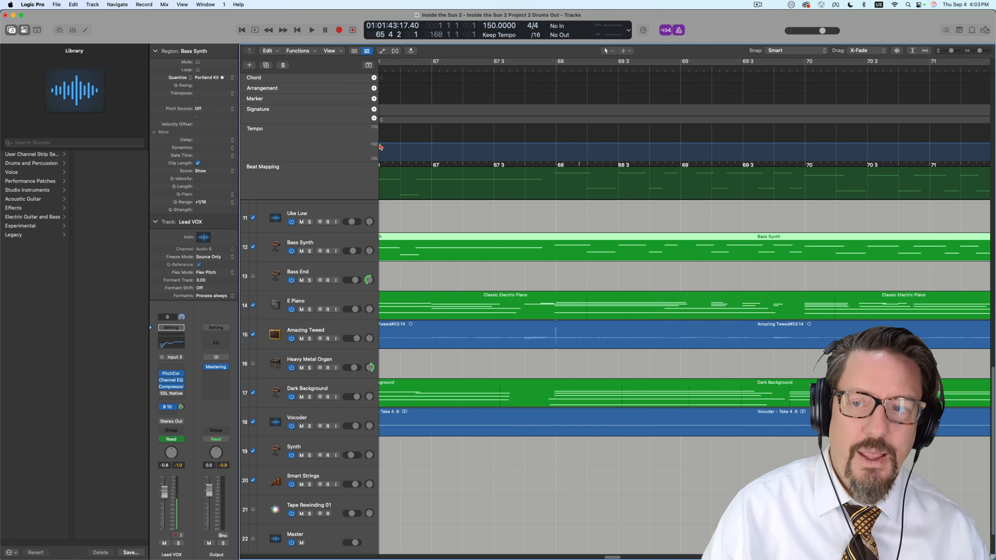
Hide the Beat Mapping global track and show the whole arrangement from the Lead VOX track down
{"action": "right_click", "coordinate": [313, 71]}
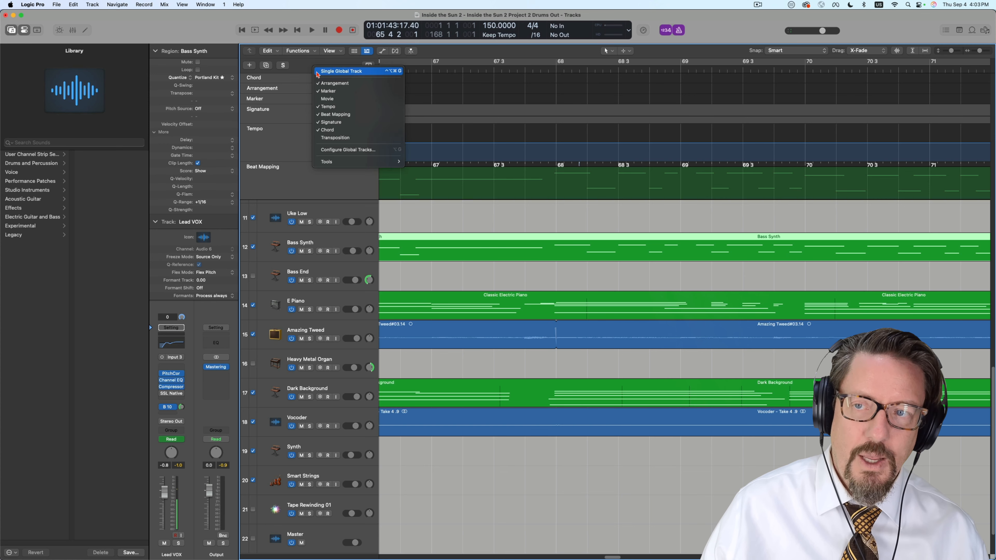
{"action": "left_click", "coordinate": [337, 115]}
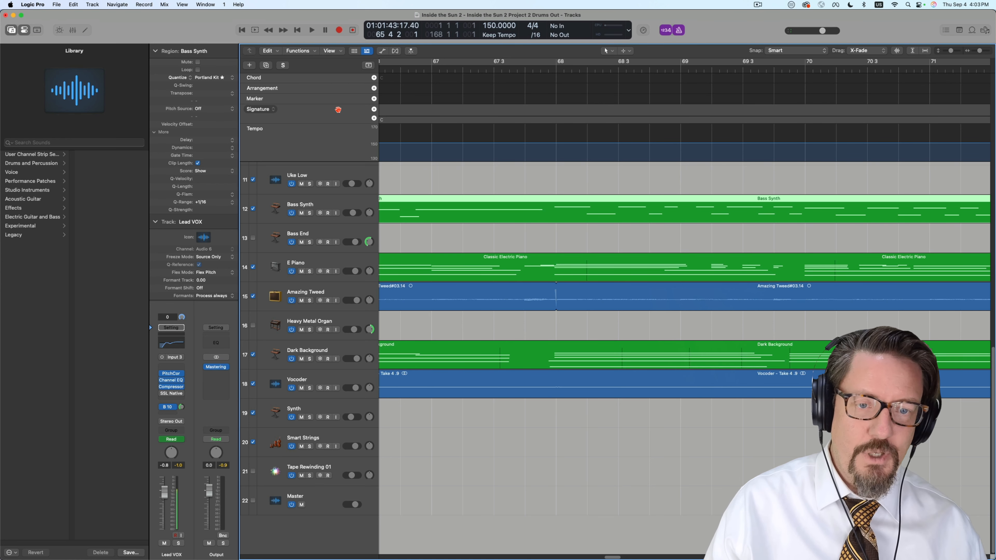
{"action": "key", "text": "super+Left"}
{"action": "key", "text": "super+Left"}
{"action": "key", "text": "super+Left"}
{"action": "key", "text": "super+Left"}
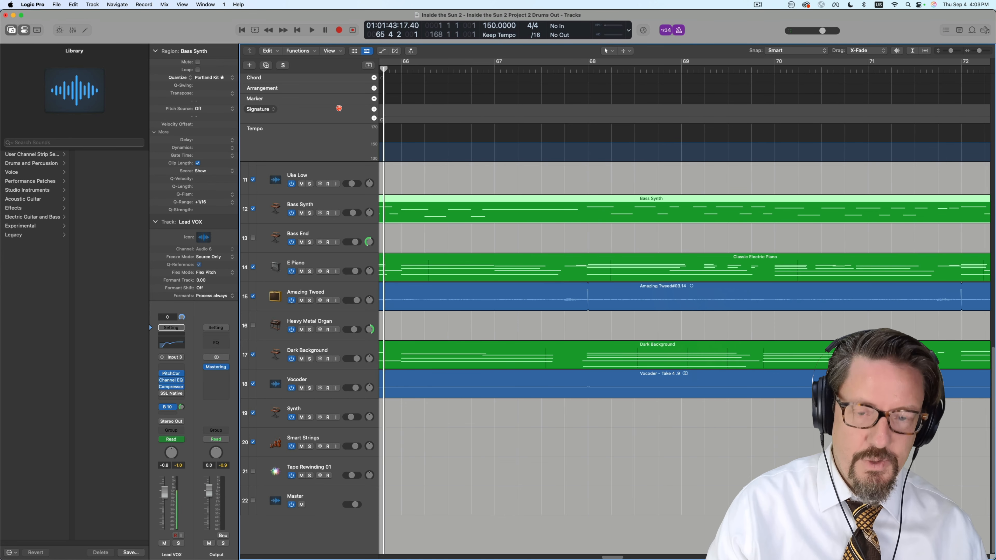
{"action": "key", "text": "super+Left"}
{"action": "key", "text": "super+Left"}
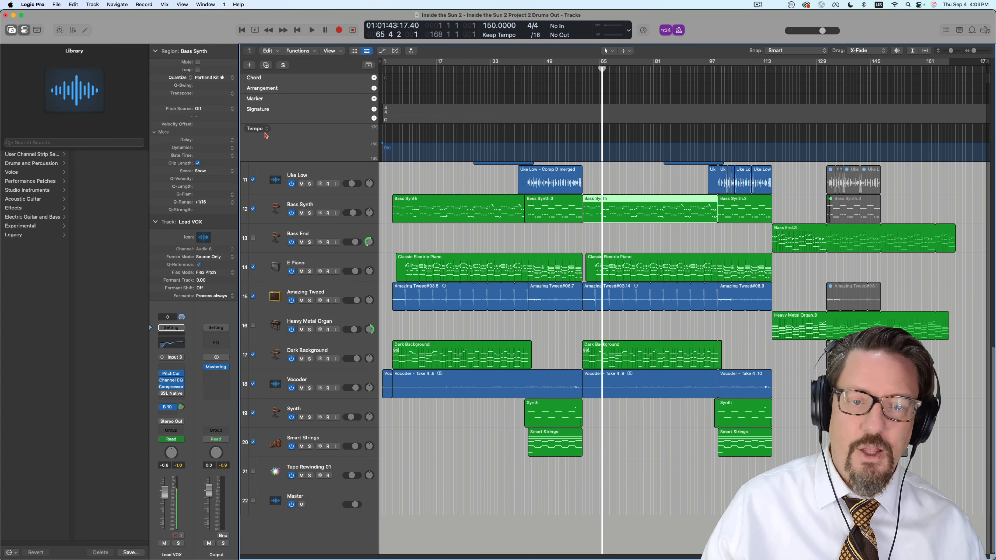
{"action": "scroll", "coordinate": [485, 195], "scroll_direction": "up", "scroll_amount": 10}
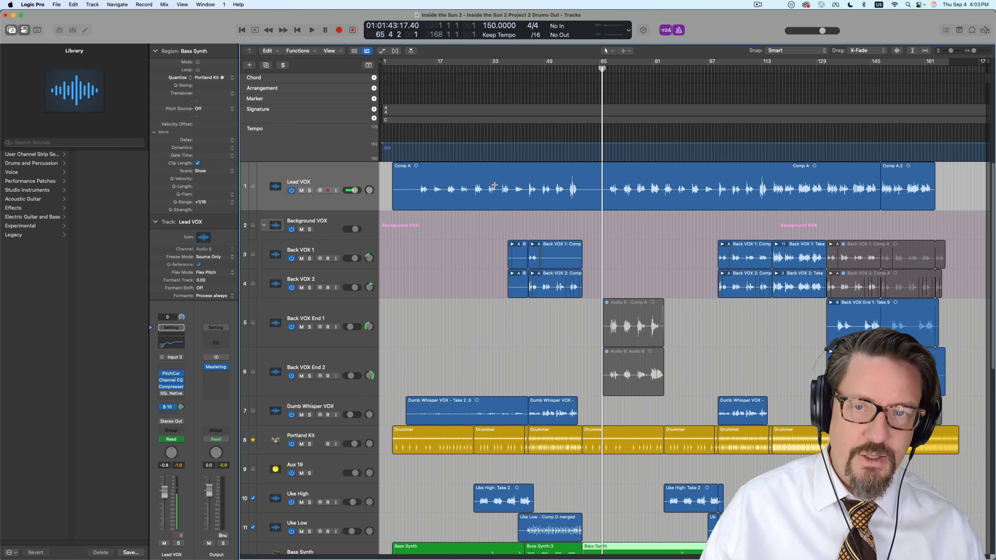
Customize the control bar to show Varispeed in the display
{"action": "right_click", "coordinate": [698, 24]}
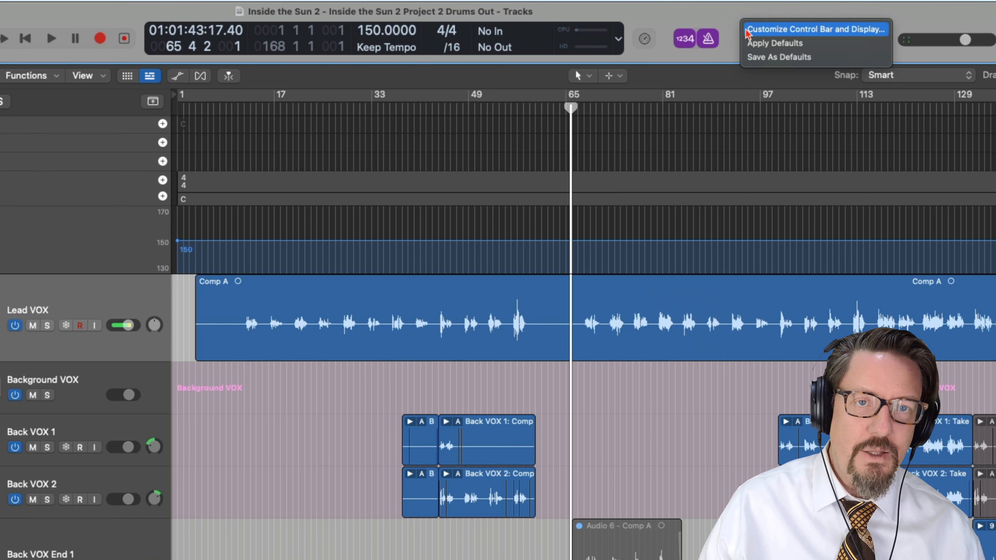
{"action": "left_click", "coordinate": [747, 31]}
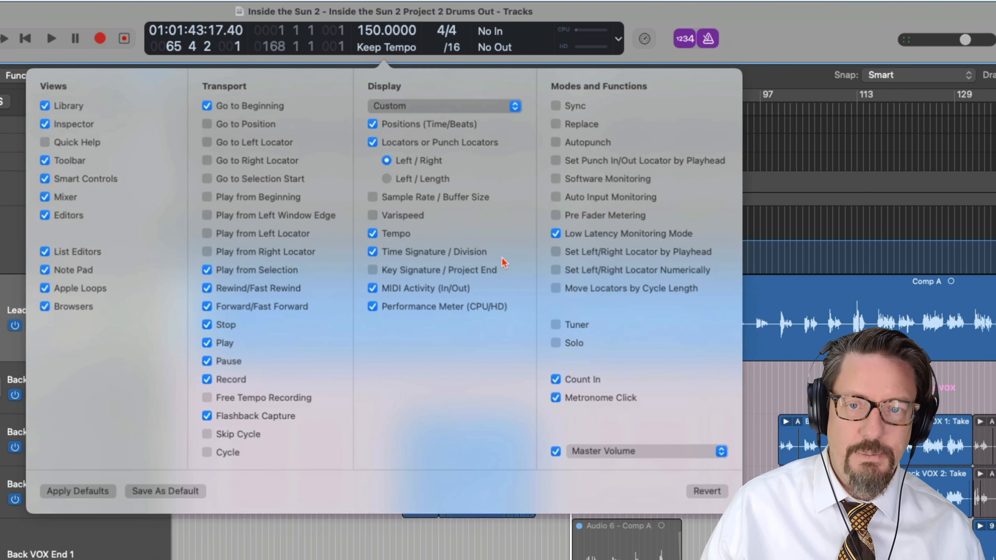
{"action": "left_click", "coordinate": [392, 215]}
{"action": "left_click", "coordinate": [740, 23]}
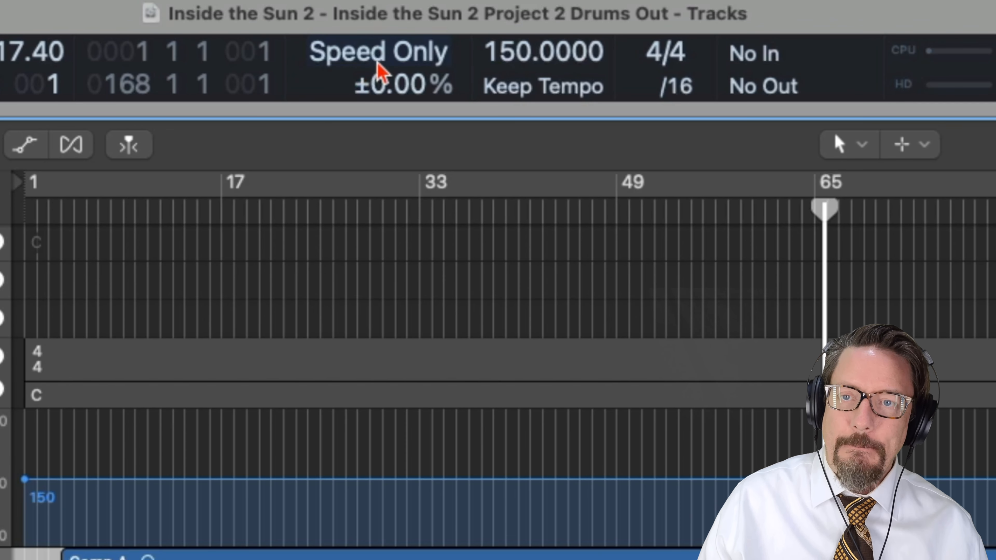
Review the Varispeed modes and deviation units, trying Varispeed and MIDI before returning to Speed Only
{"action": "left_click", "coordinate": [401, 50]}
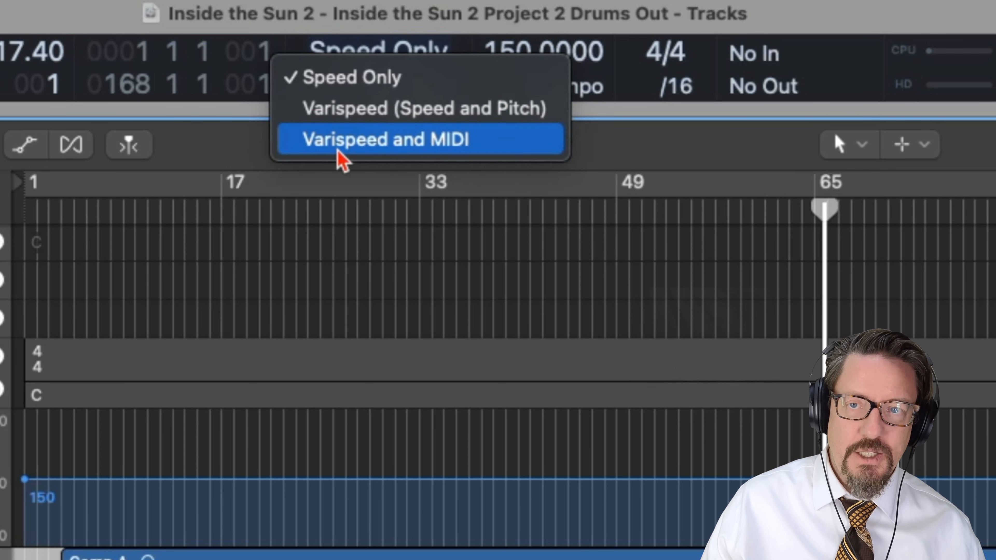
{"action": "left_click", "coordinate": [441, 155]}
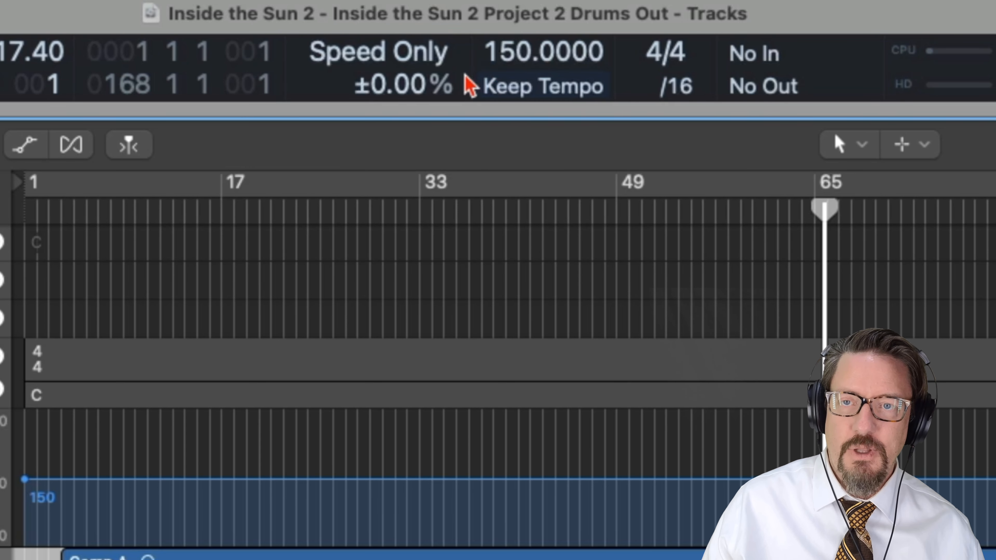
{"action": "left_click", "coordinate": [391, 54]}
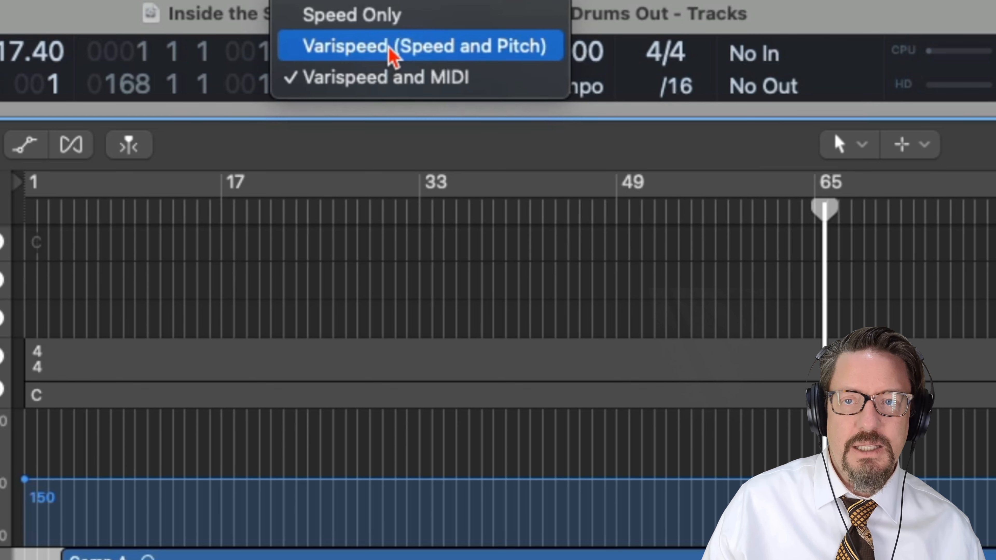
{"action": "left_click", "coordinate": [382, 29]}
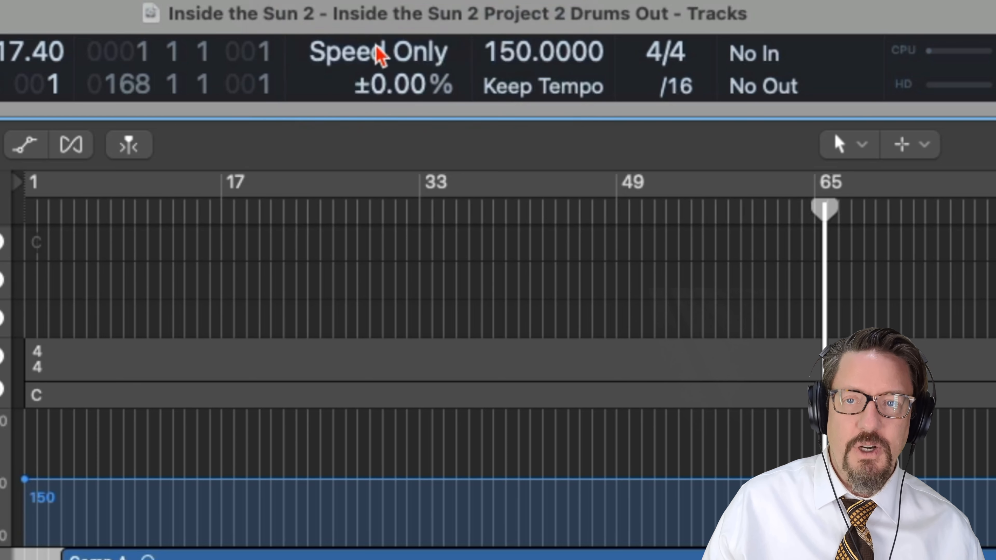
{"action": "left_click", "coordinate": [448, 90]}
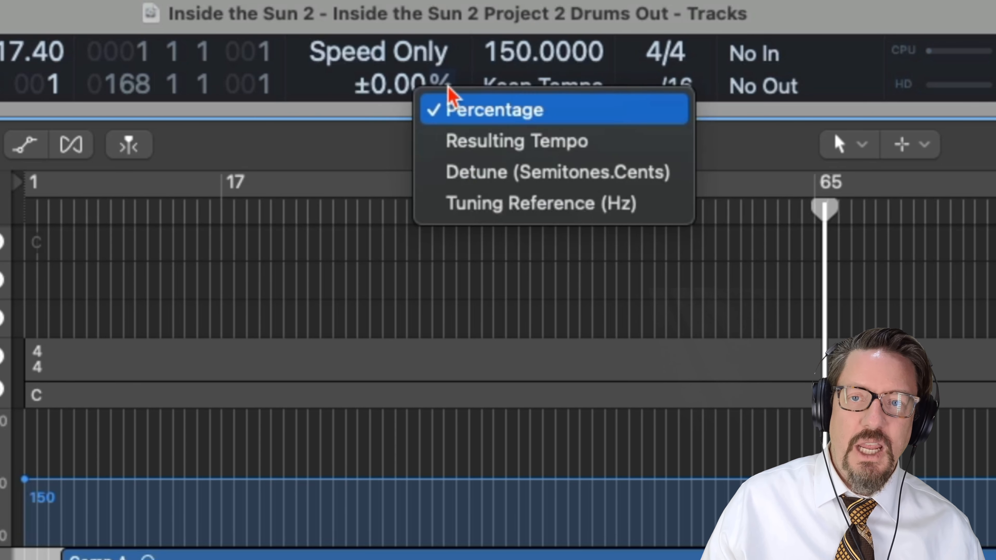
{"action": "left_click", "coordinate": [383, 93]}
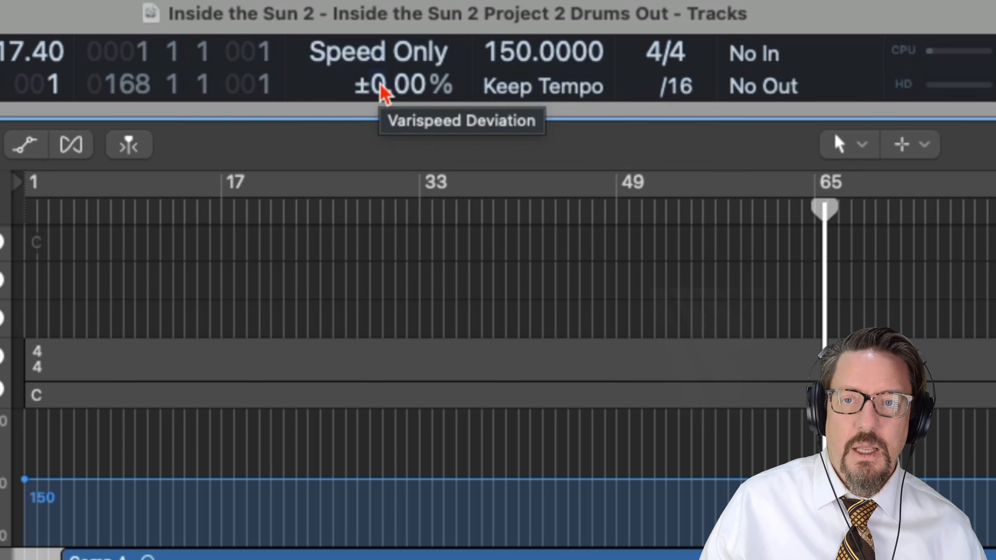
Set the Speed Only deviation to +1.00% and play the song from the start
{"action": "left_click_drag", "start_coordinate": [182, 210], "coordinate": [28, 225]}
{"action": "key", "text": "super+f"}
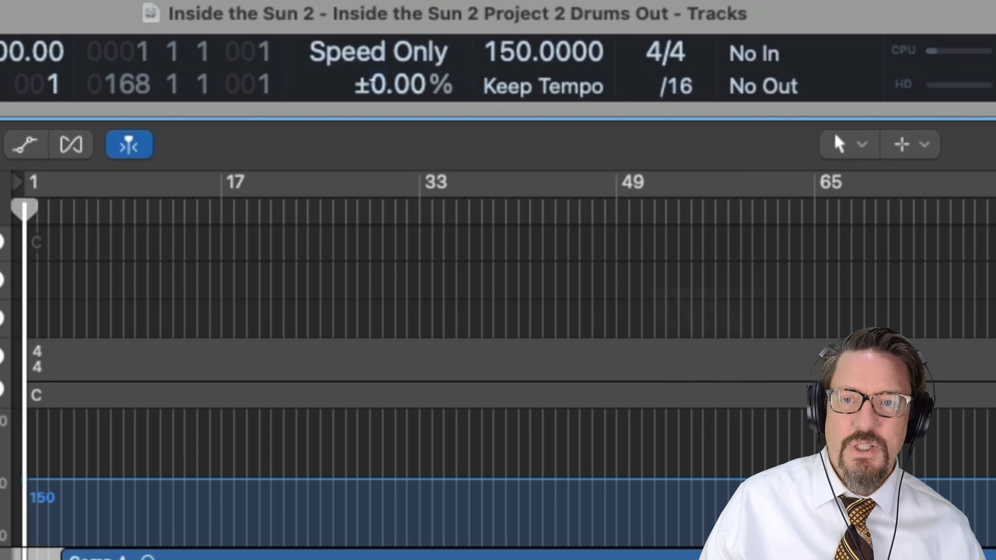
{"action": "left_click_drag", "start_coordinate": [373, 80], "coordinate": [371, 102]}
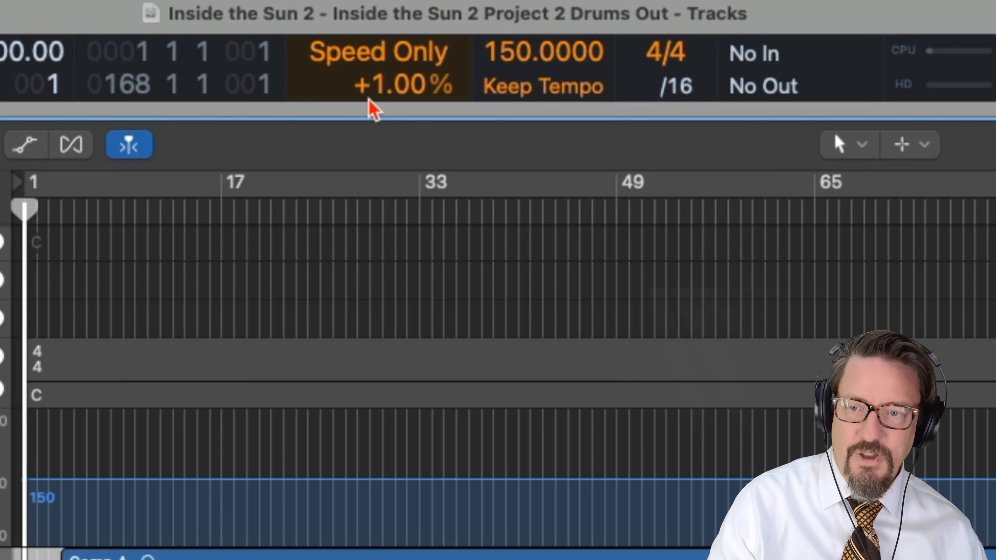
{"action": "key", "text": "space"}
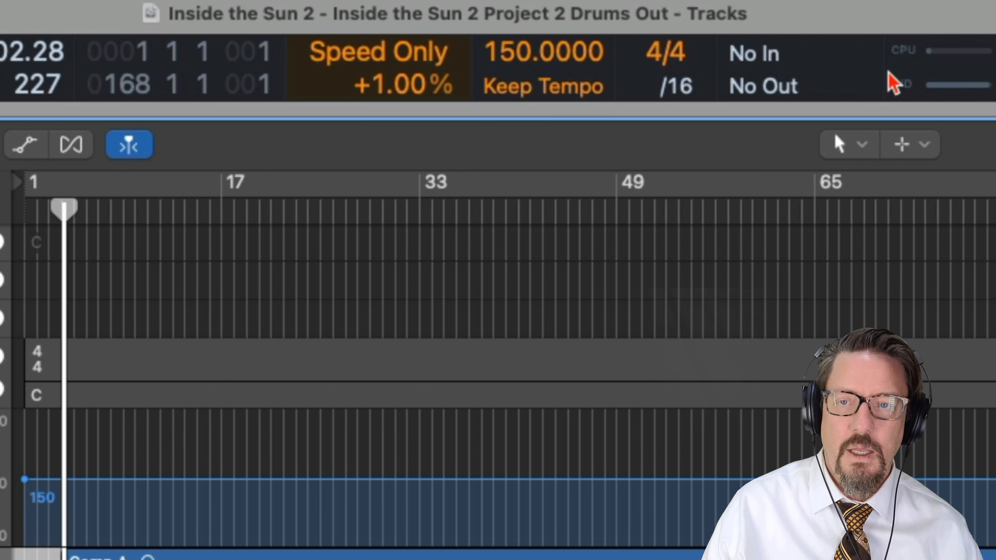
Try a +64.00% speed deviation during playback, stop the song and reset the deviation to 0%
{"action": "left_click_drag", "start_coordinate": [383, 89], "coordinate": [345, 11]}
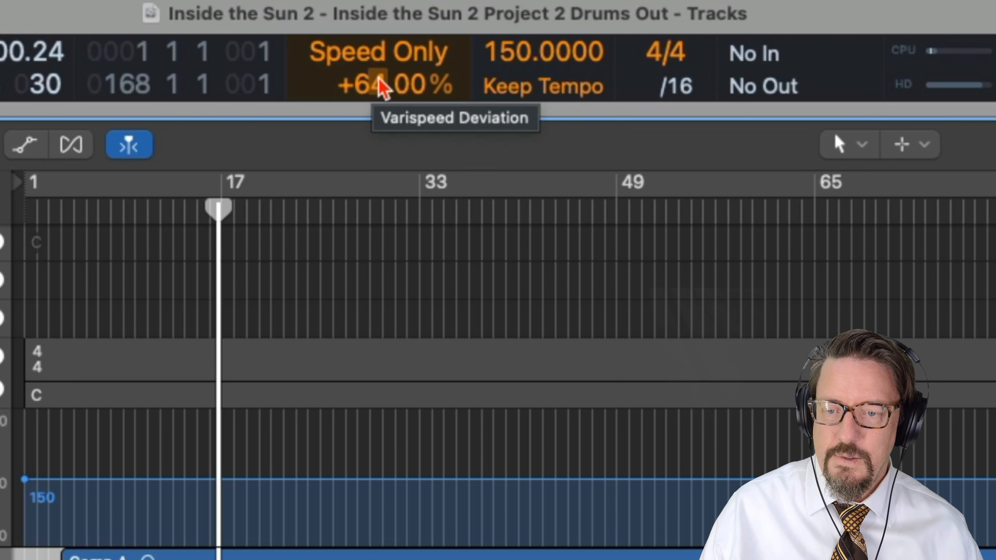
{"action": "key", "text": "space"}
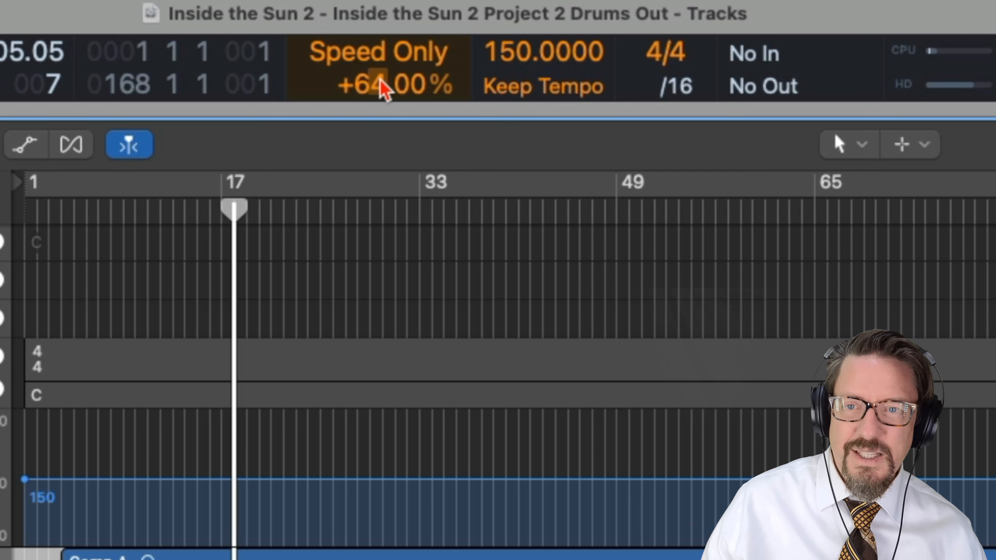
{"action": "left_click_drag", "start_coordinate": [379, 79], "coordinate": [380, 79]}
{"action": "double_click", "coordinate": [379, 78]}
{"action": "type", "text": "0"}
{"action": "key", "text": "Return"}
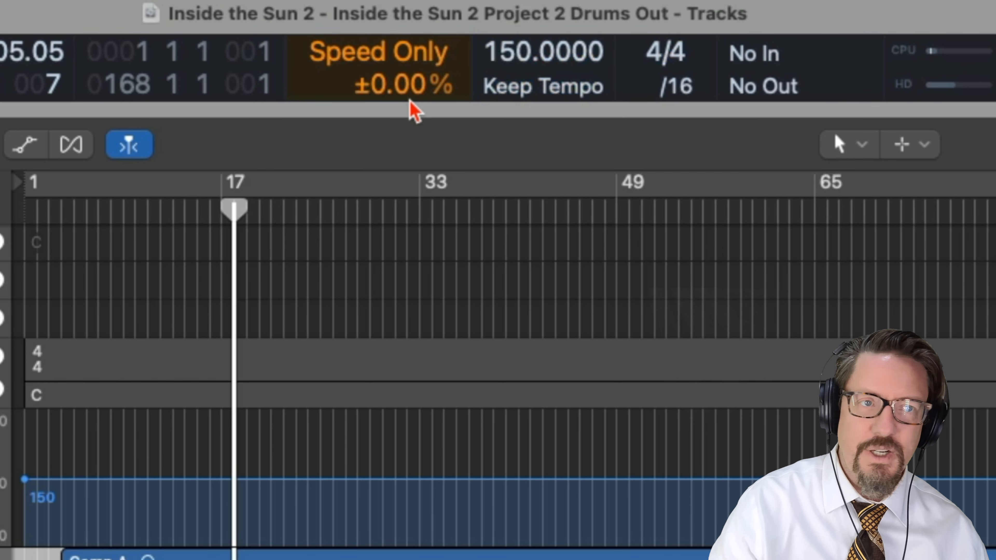
Switch the Varispeed unit to Tuning Reference (Hz) and set it to 443 Hz
{"action": "left_click", "coordinate": [408, 62]}
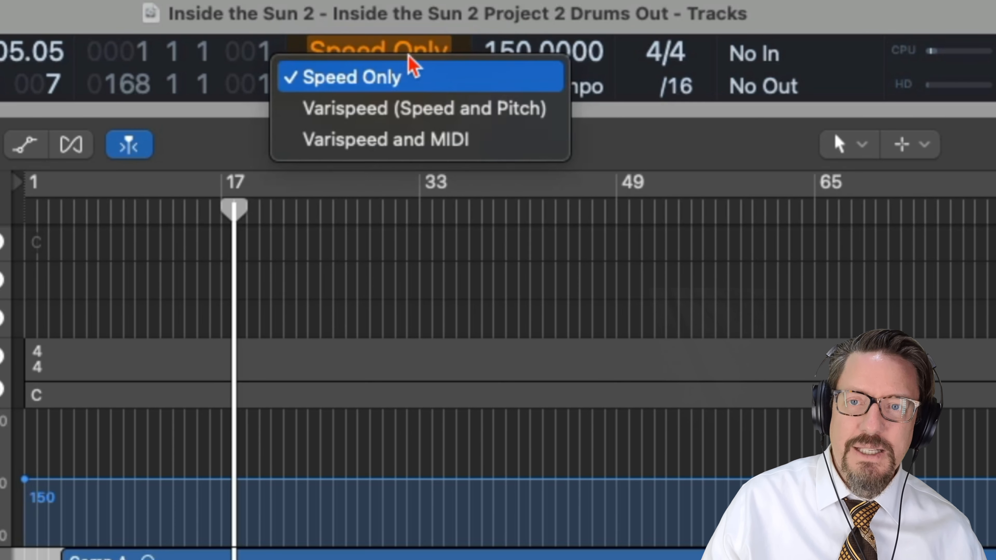
{"action": "key", "text": "Escape"}
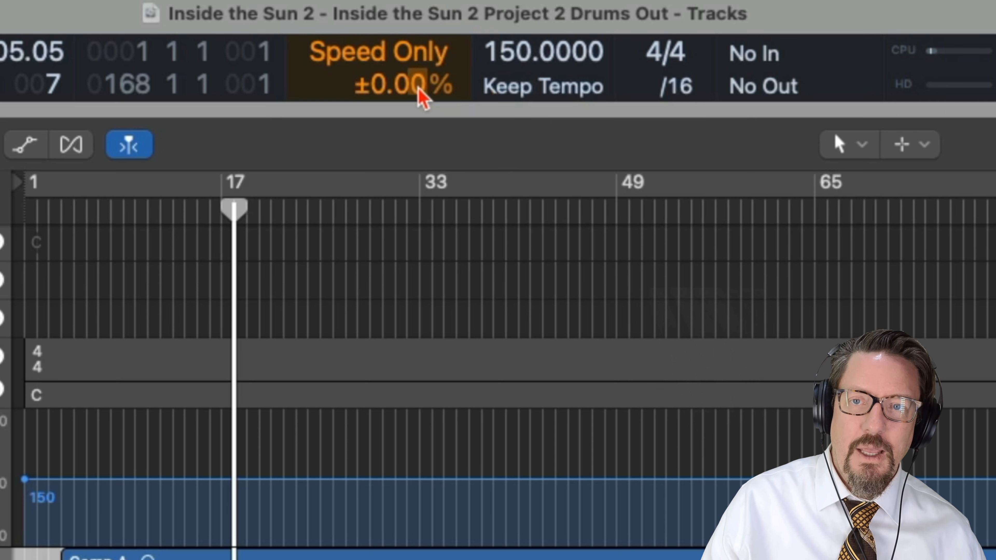
{"action": "left_click", "coordinate": [454, 84]}
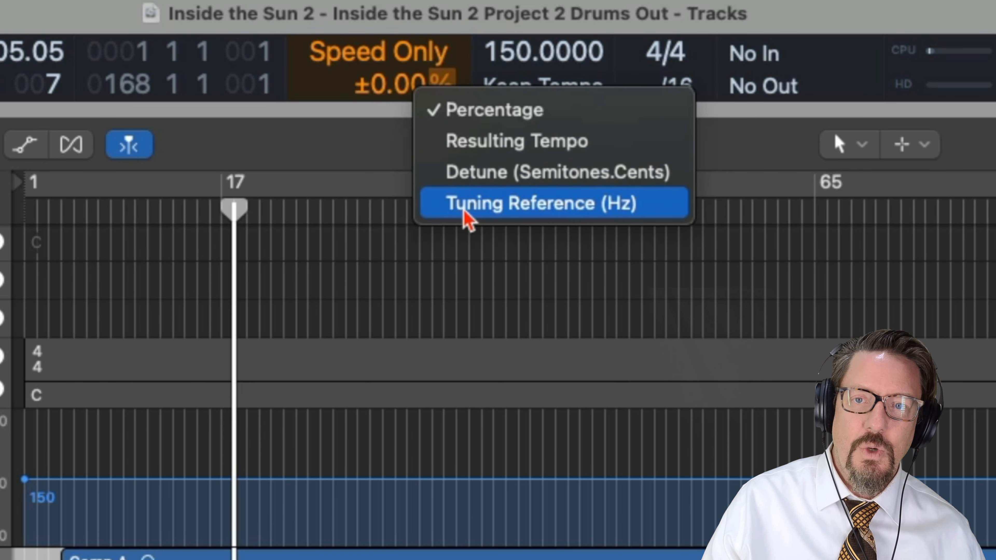
{"action": "key", "text": "Escape"}
{"action": "double_click", "coordinate": [377, 91]}
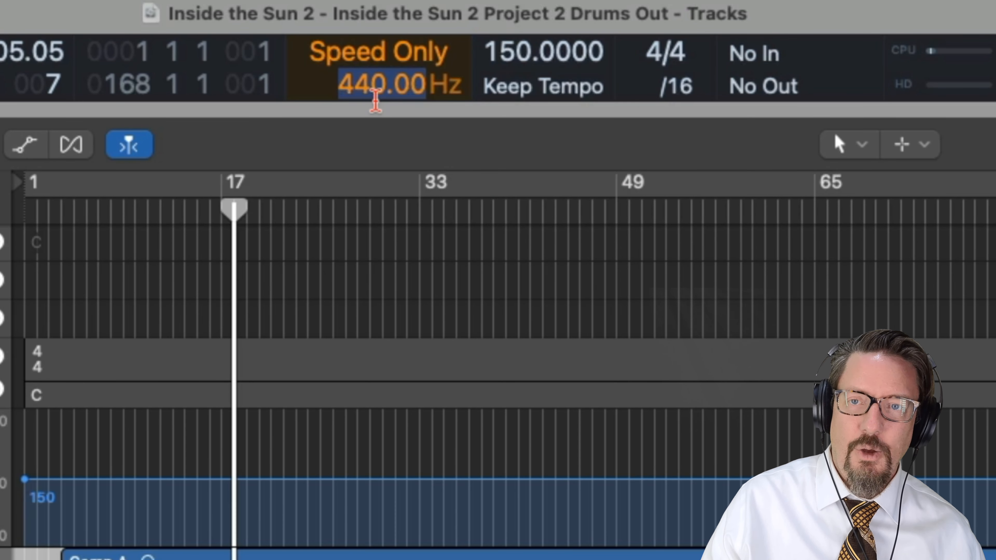
{"action": "double_click", "coordinate": [373, 85]}
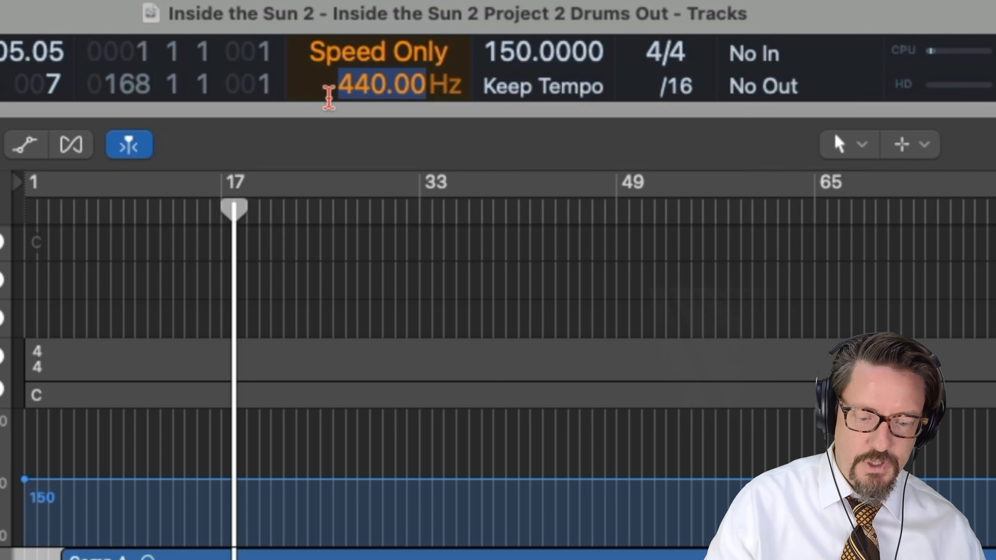
{"action": "type", "text": "443"}
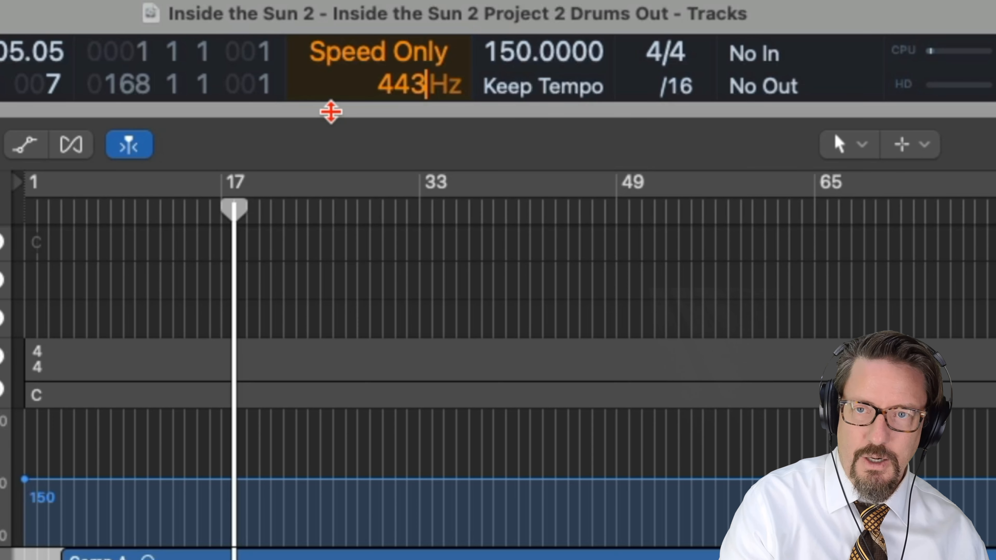
{"action": "key", "text": "Return"}
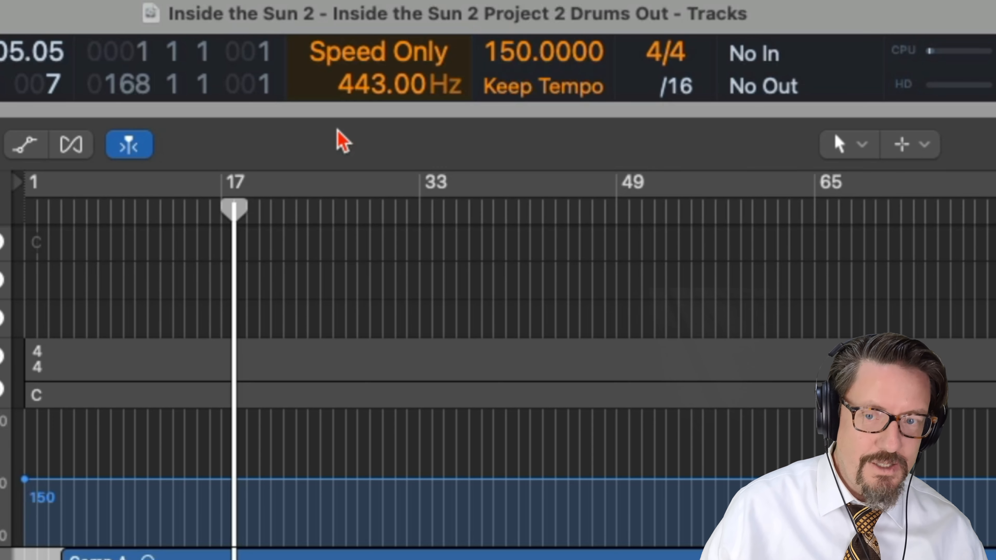
{"action": "key", "text": "Return"}
Change the Varispeed mode to Varispeed and MIDI and audition the song from the start
{"action": "left_click", "coordinate": [378, 53]}
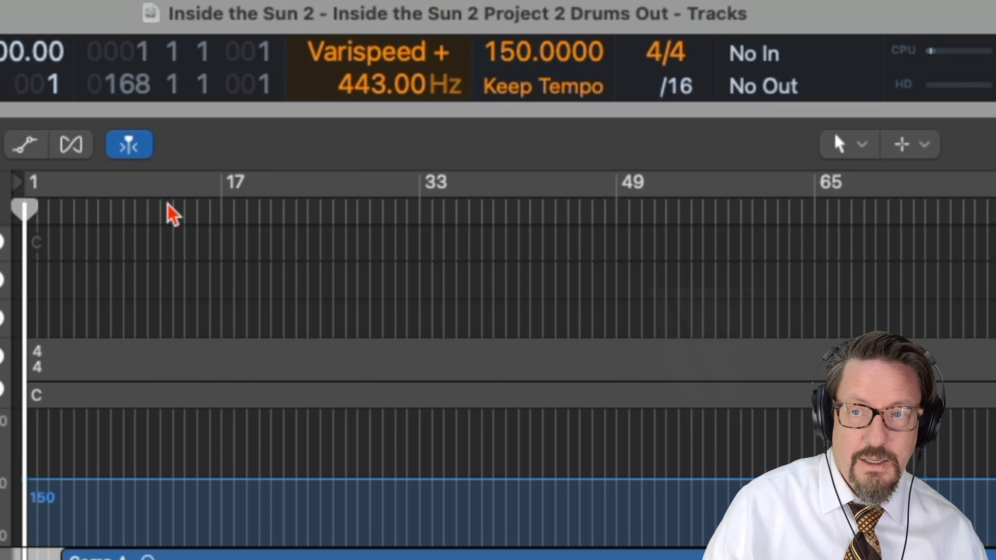
{"action": "key", "text": "space"}
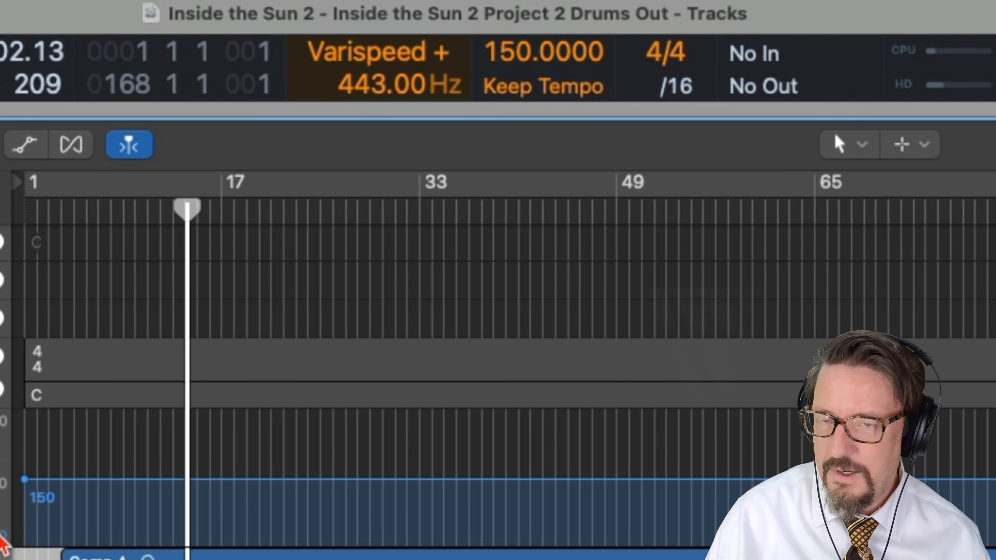
{"action": "key", "text": "space"}
Switch the Varispeed unit to Percentage, set the deviation to +1.00% and play the song from about bar 5
{"action": "left_click", "coordinate": [436, 95]}
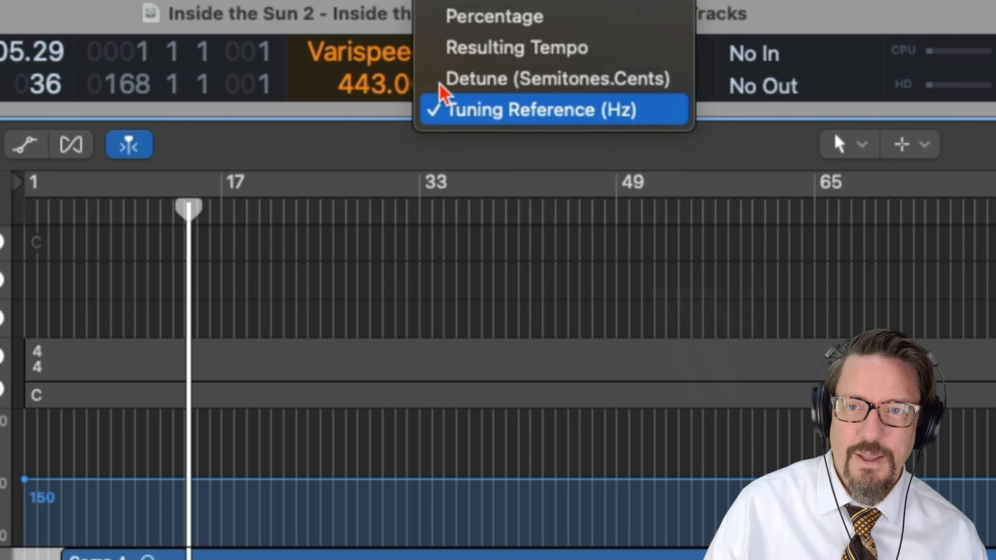
{"action": "left_click", "coordinate": [464, 21]}
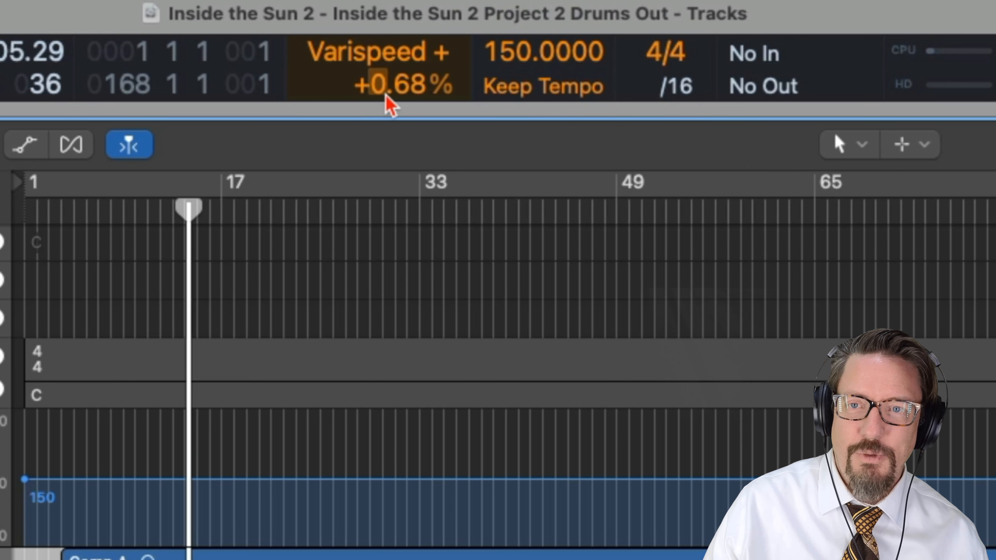
{"action": "double_click", "coordinate": [376, 84]}
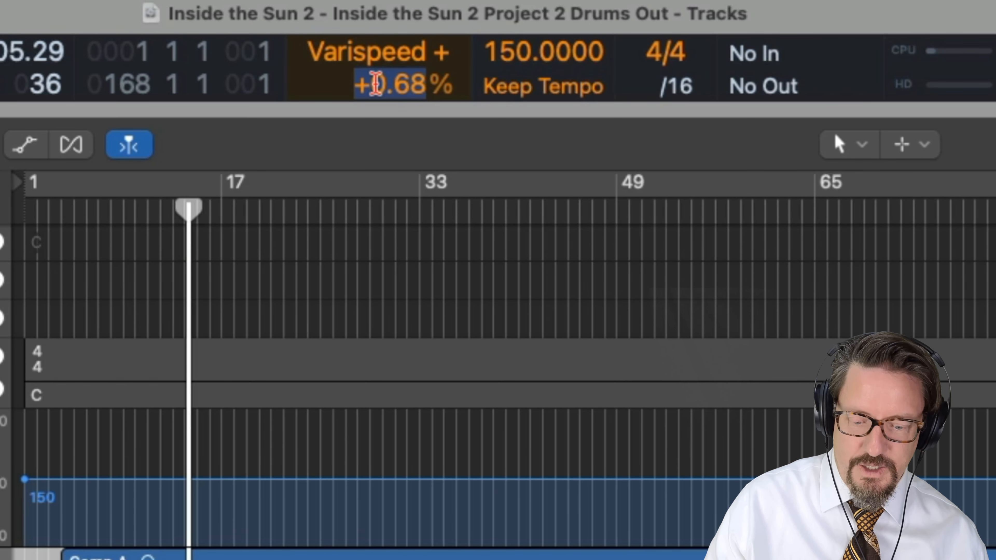
{"action": "type", "text": "1"}
{"action": "key", "text": "Return"}
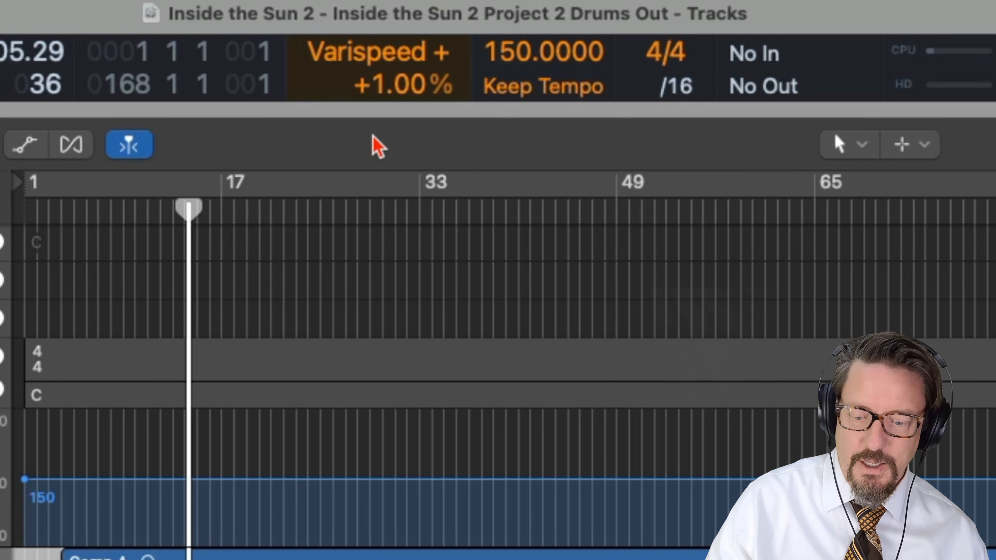
{"action": "key", "text": "Return"}
{"action": "left_click_drag", "start_coordinate": [95, 206], "coordinate": [74, 219]}
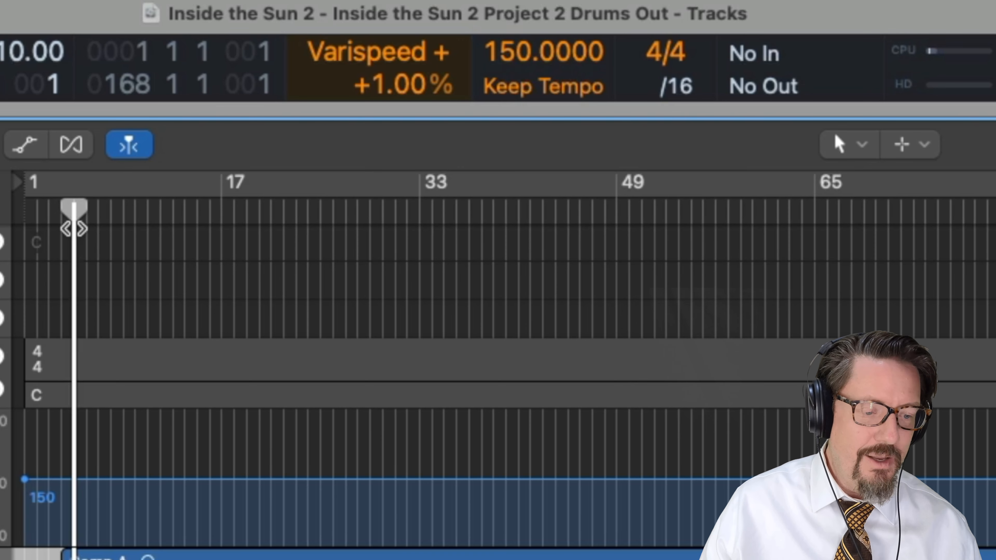
{"action": "left_click_drag", "start_coordinate": [73, 228], "coordinate": [995, 226]}
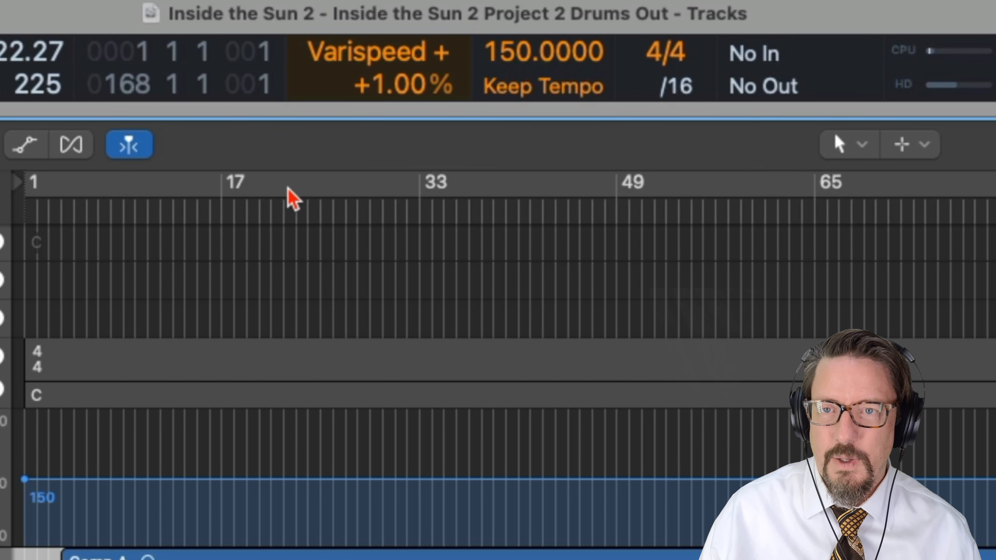
Try Varispeed deviations of +2.00% and +3.00%, return the value to +1.00% and turn Varispeed off
{"action": "left_click_drag", "start_coordinate": [376, 86], "coordinate": [375, 89]}
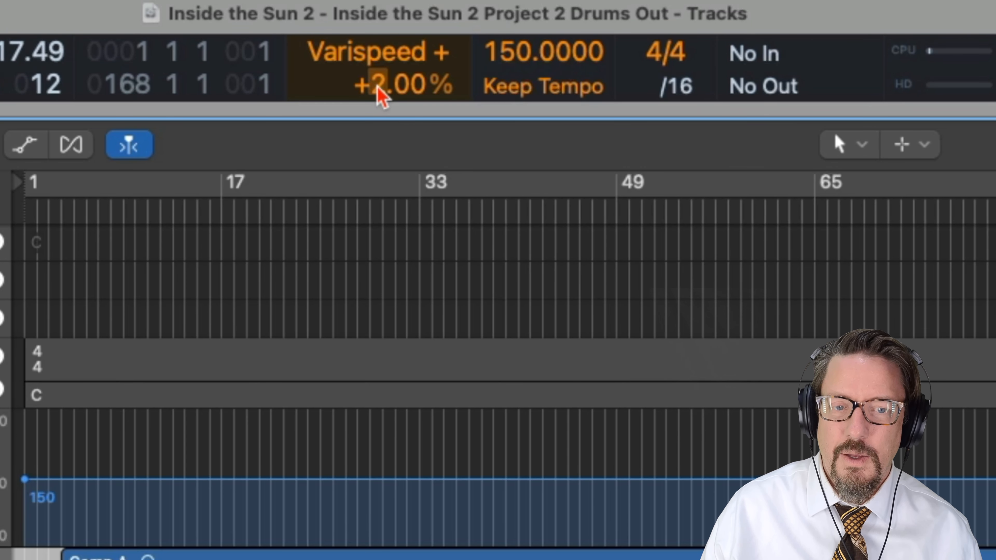
{"action": "left_click_drag", "start_coordinate": [379, 93], "coordinate": [377, 84]}
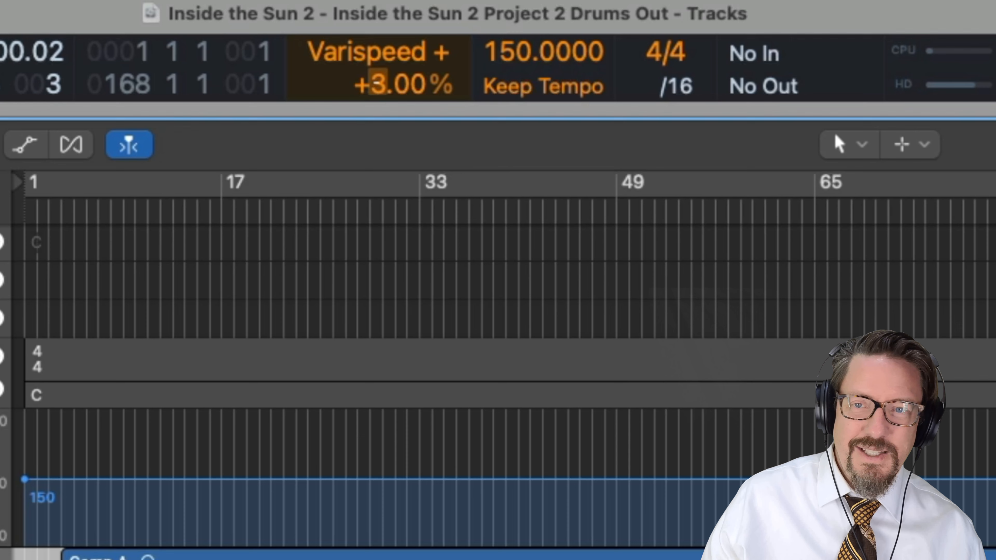
{"action": "type", "text": "1"}
{"action": "key", "text": "Return"}
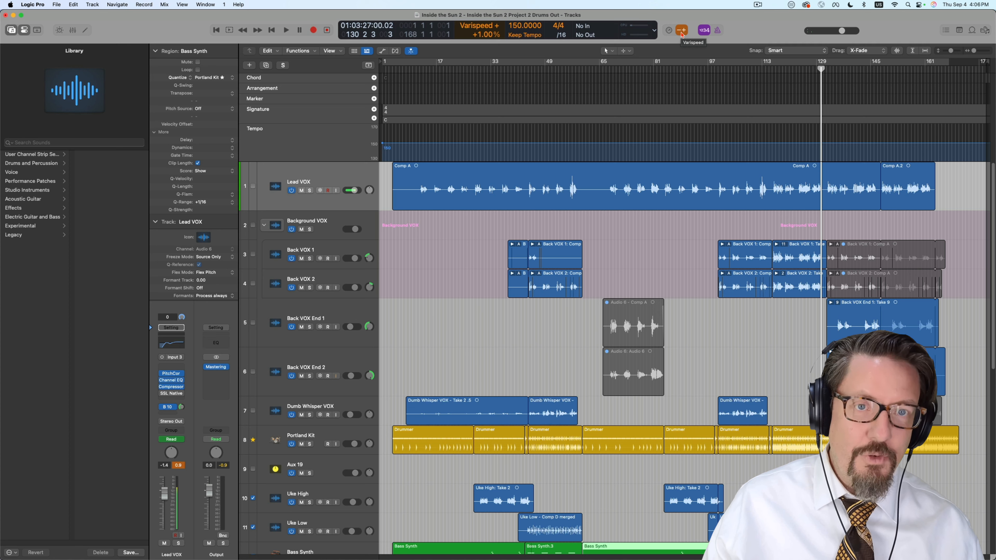
{"action": "left_click", "coordinate": [682, 32]}
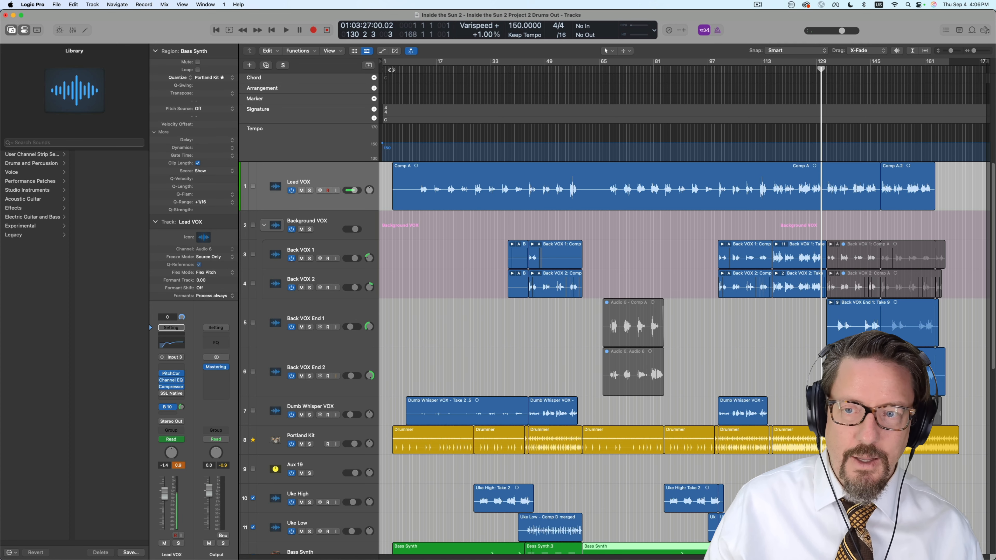
Place the playhead at bar 2 and set Varispeed to Speed Only with a deviation of -19.00%
{"action": "left_click", "coordinate": [385, 69]}
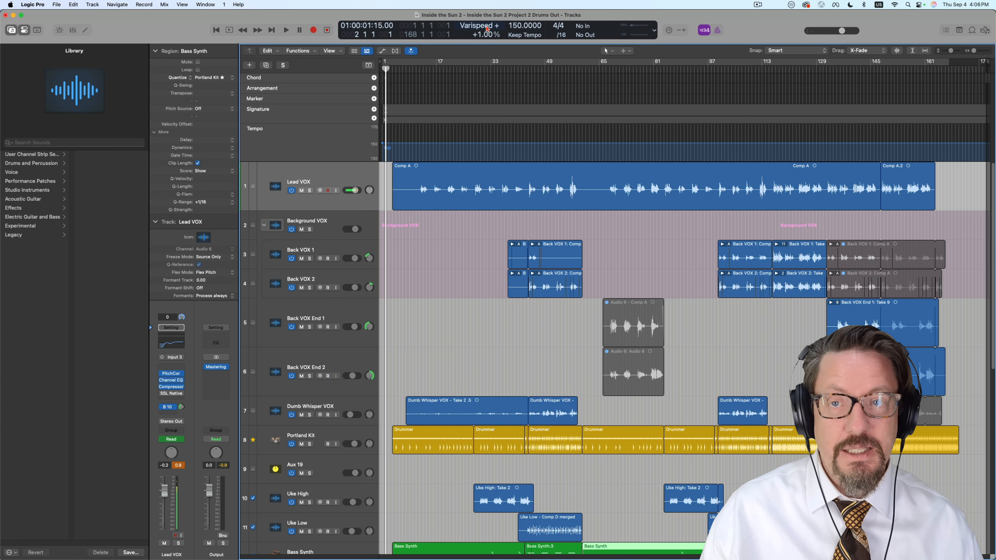
{"action": "left_click", "coordinate": [487, 28]}
{"action": "left_click", "coordinate": [493, 37]}
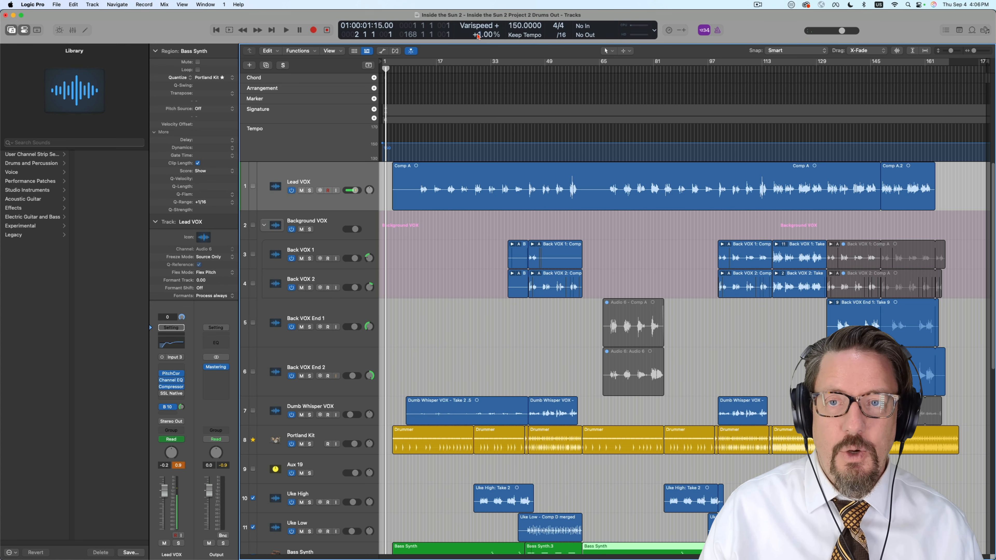
{"action": "left_click_drag", "start_coordinate": [481, 35], "coordinate": [480, 47]}
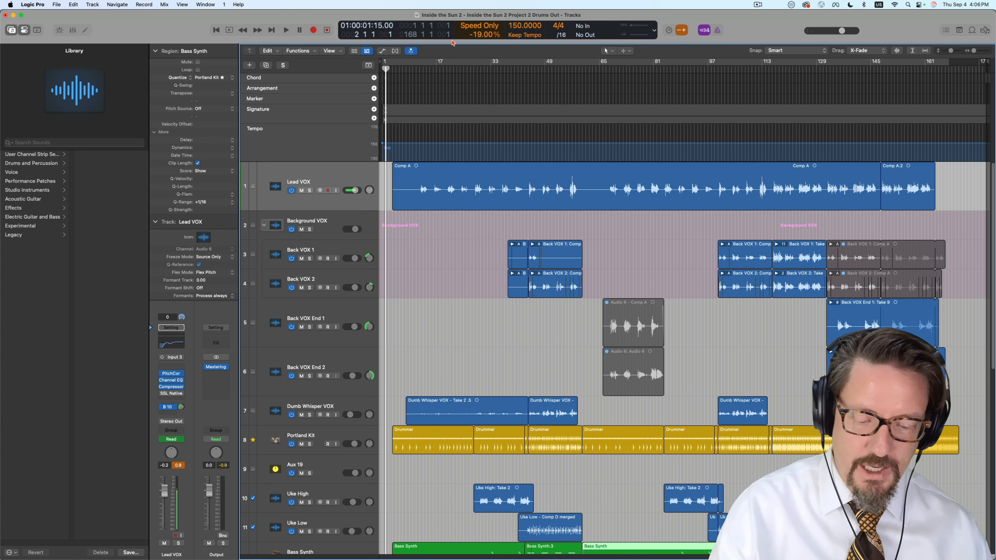
Audition the slowed song from about bar 13, stop playback and turn Varispeed off
{"action": "left_click", "coordinate": [425, 69]}
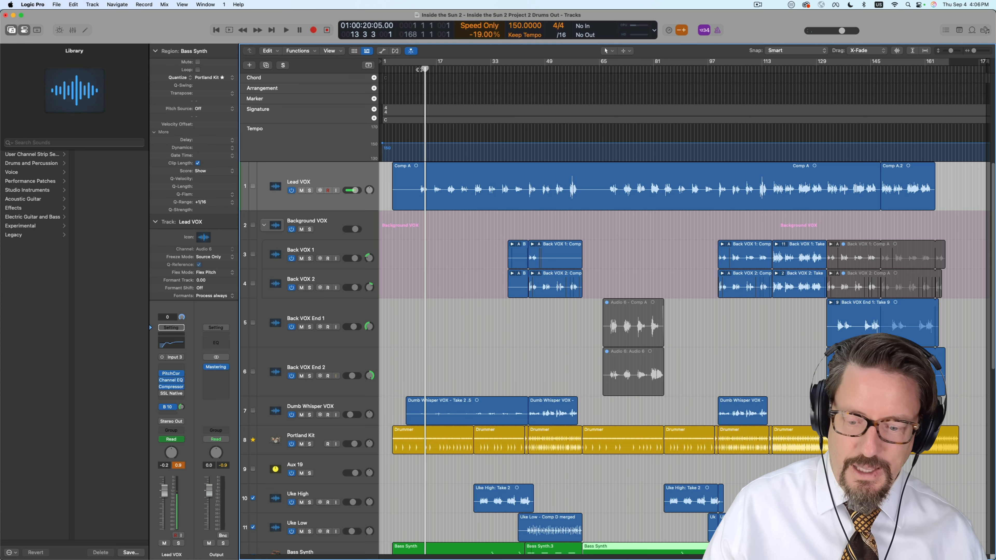
{"action": "key", "text": "space"}
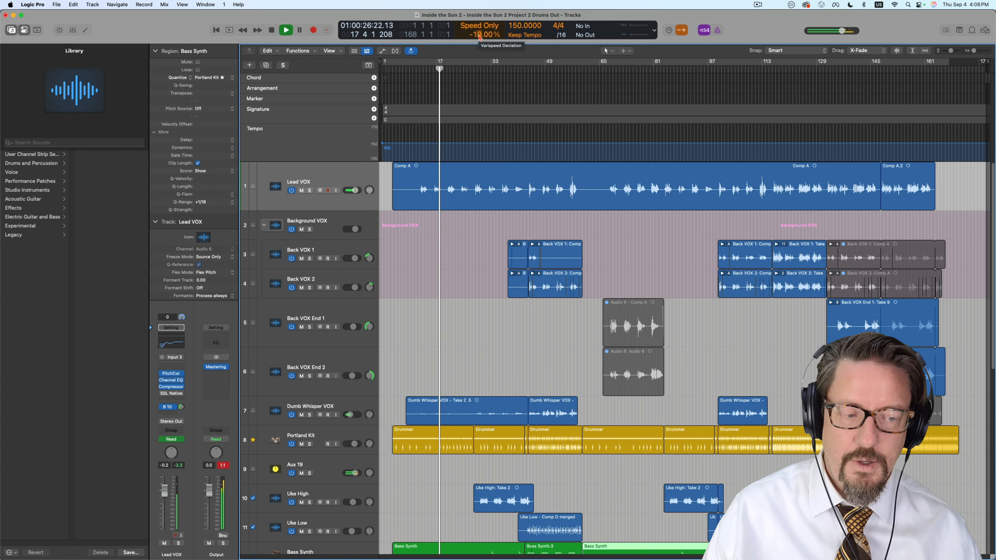
{"action": "key", "text": "space"}
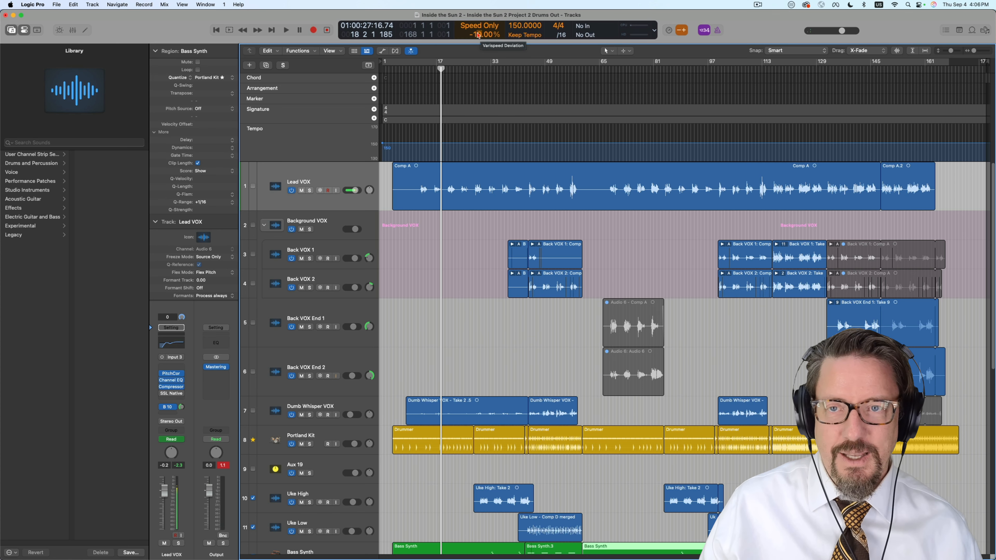
{"action": "left_click", "coordinate": [682, 30]}
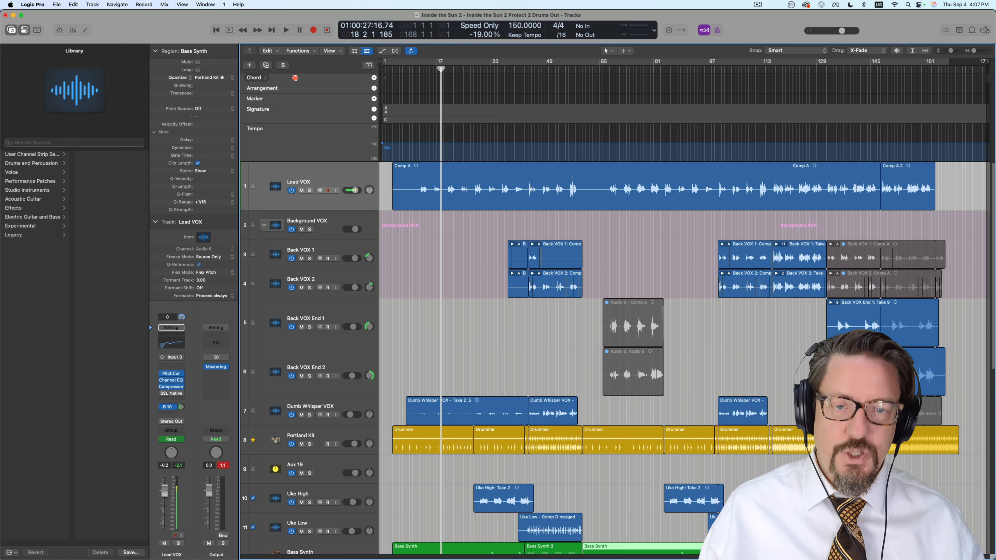
Open the Lead VOX Comp A region in the Smart Tempo editor and check the Constant and Variable tempo options
{"action": "left_click", "coordinate": [489, 173]}
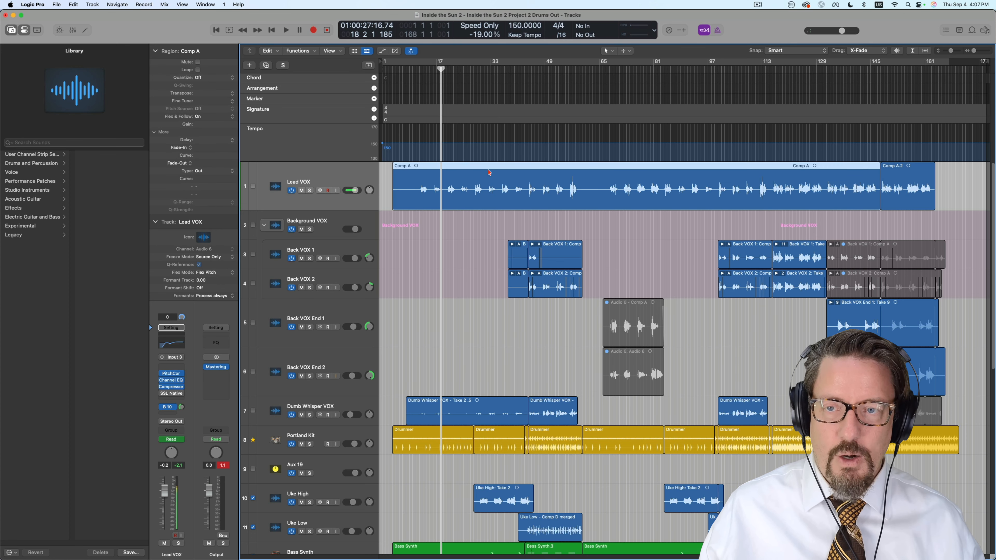
{"action": "double_click", "coordinate": [489, 172]}
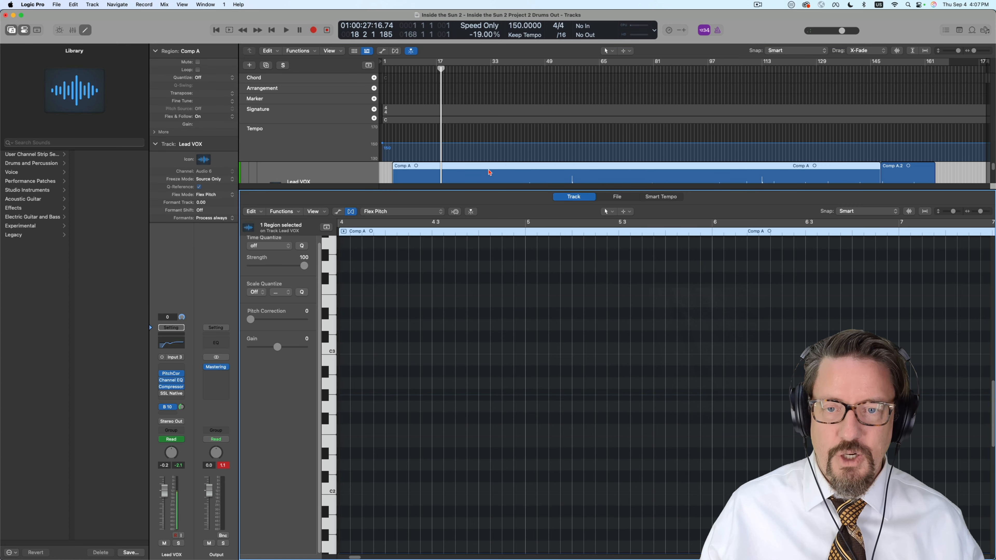
{"action": "left_click", "coordinate": [662, 197]}
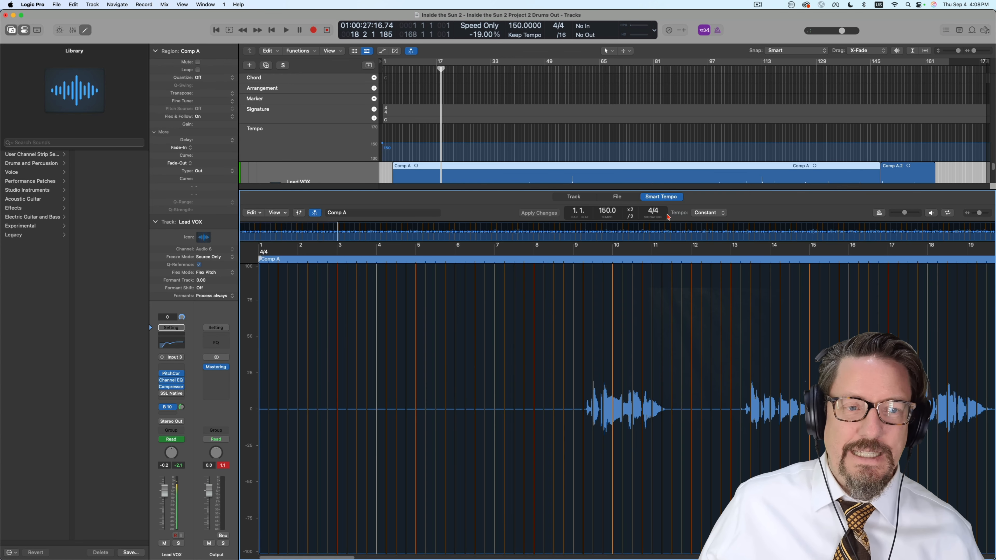
{"action": "left_click", "coordinate": [710, 213]}
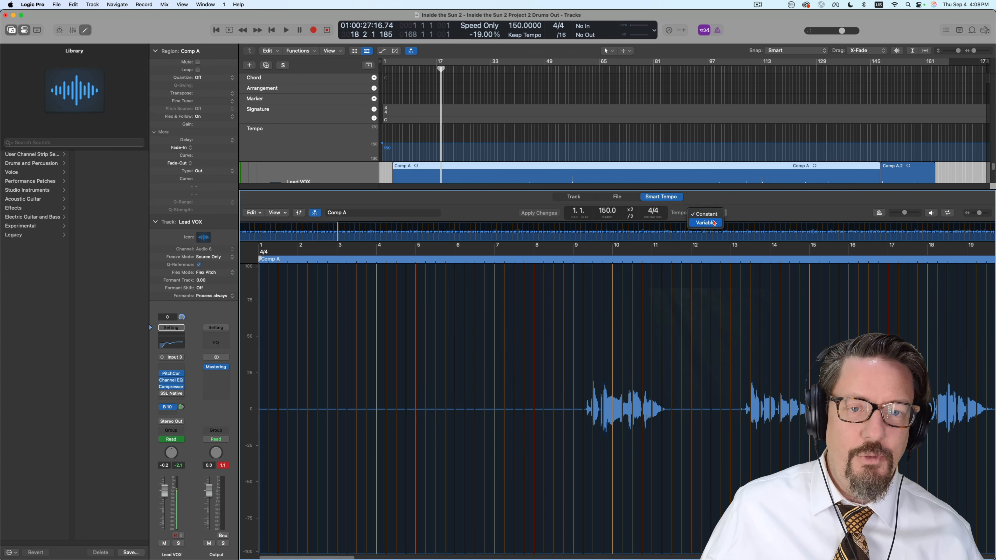
{"action": "left_click", "coordinate": [719, 199]}
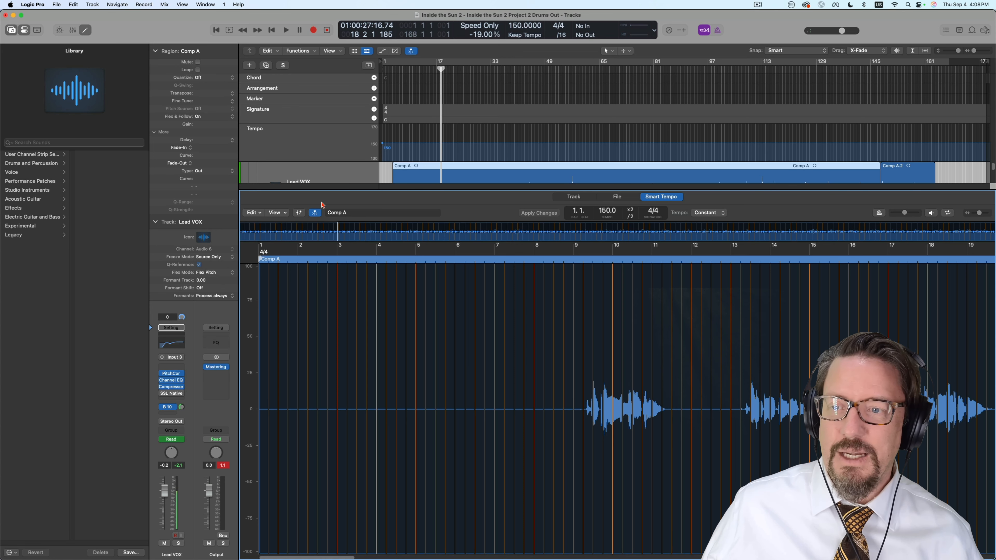
Review the Smart Tempo editing commands for the Comp A region, such as applying its tempo to the project, and close the editor
{"action": "left_click", "coordinate": [253, 212]}
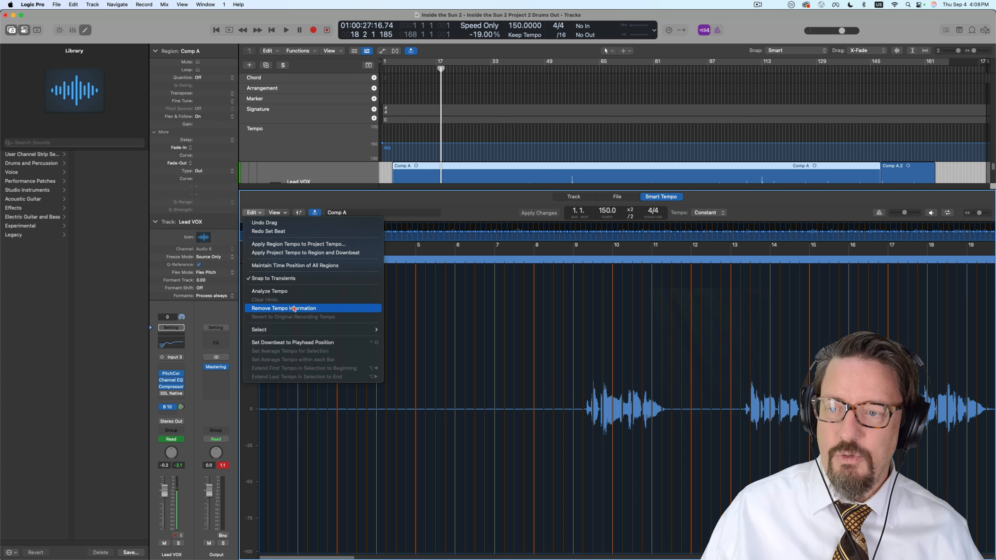
{"action": "left_click", "coordinate": [297, 245]}
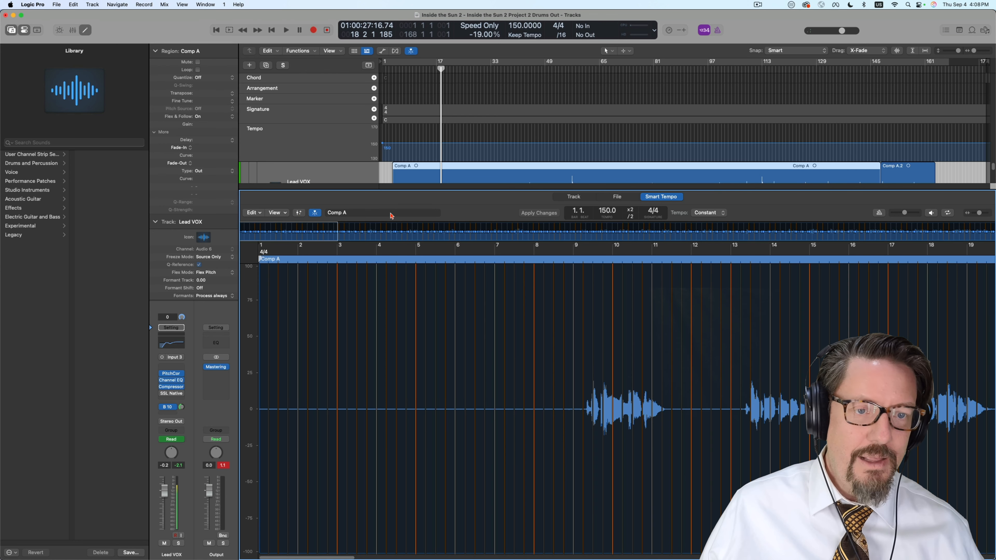
{"action": "key", "text": "e"}
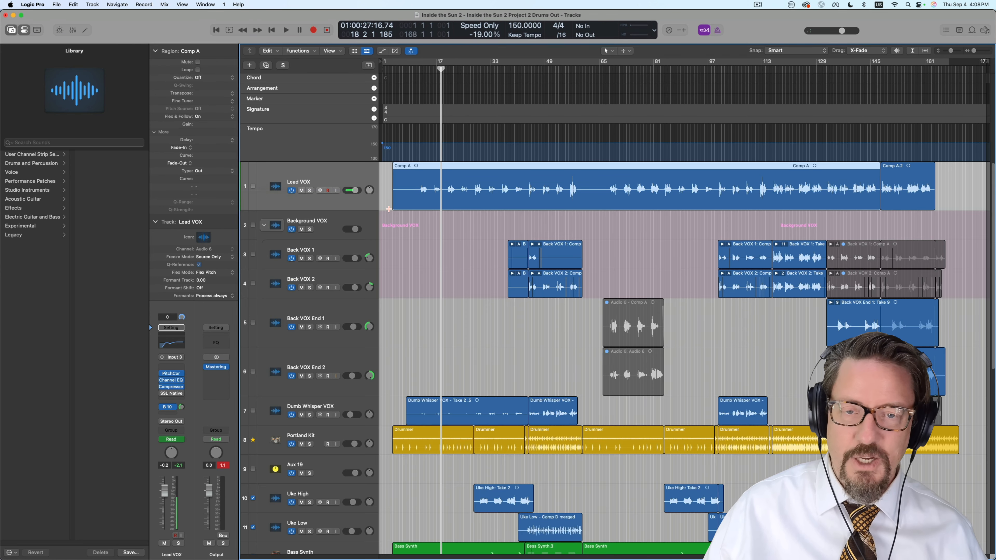